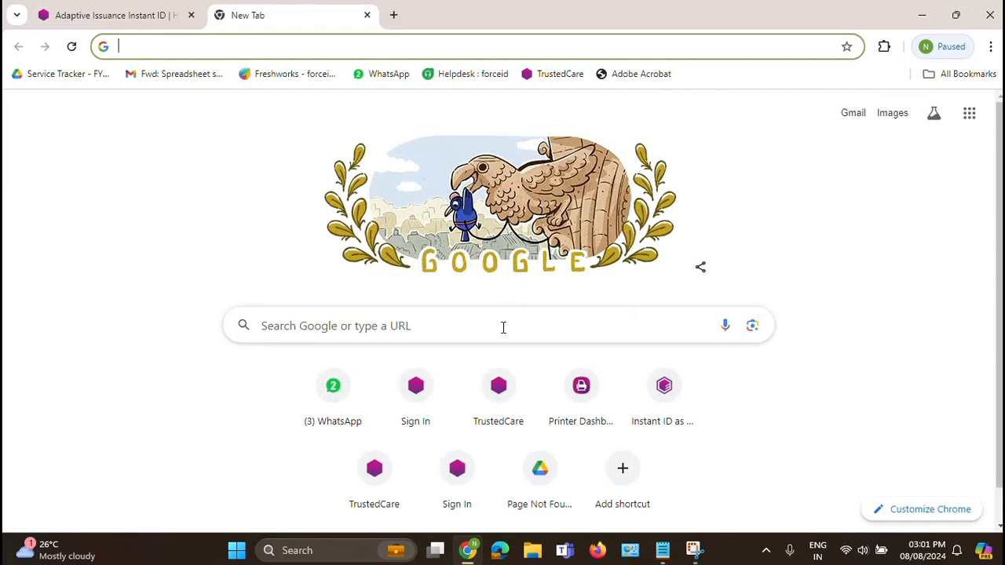
Step: Google 'oracle express edition download' and open Oracle's Database XE Downloads page, dismissing the country popup
left_click(504, 327)
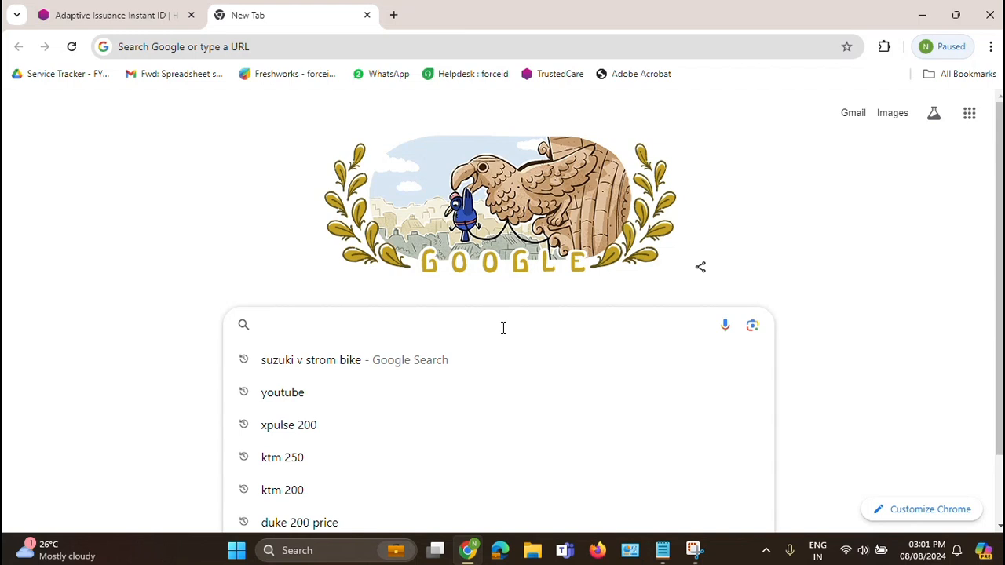
type("oracl")
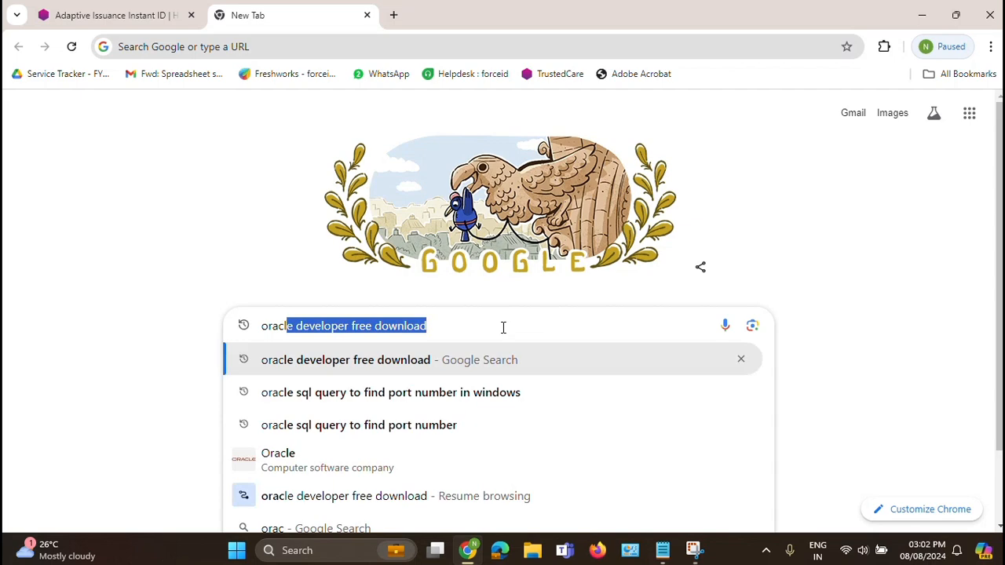
type("e exp")
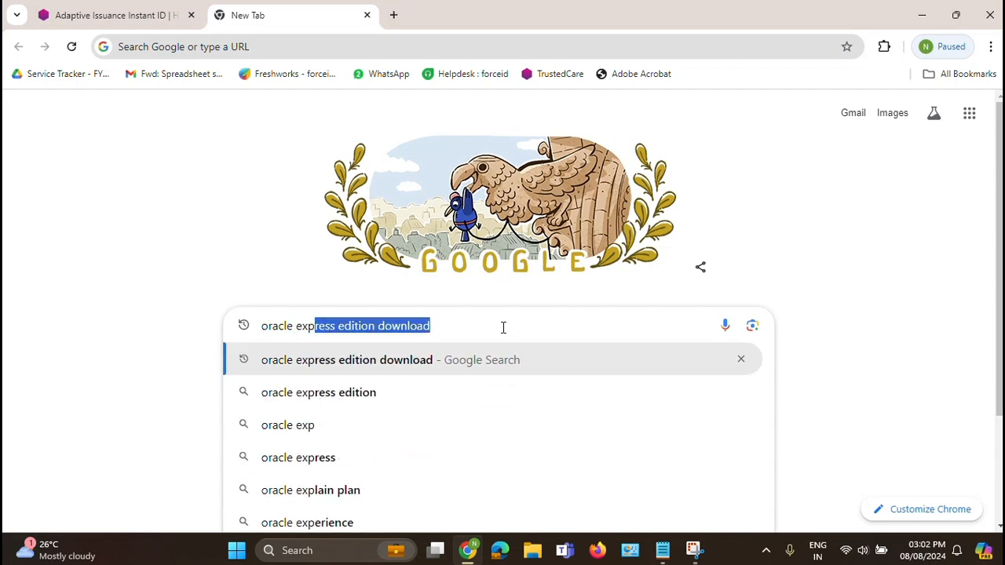
key("Return")
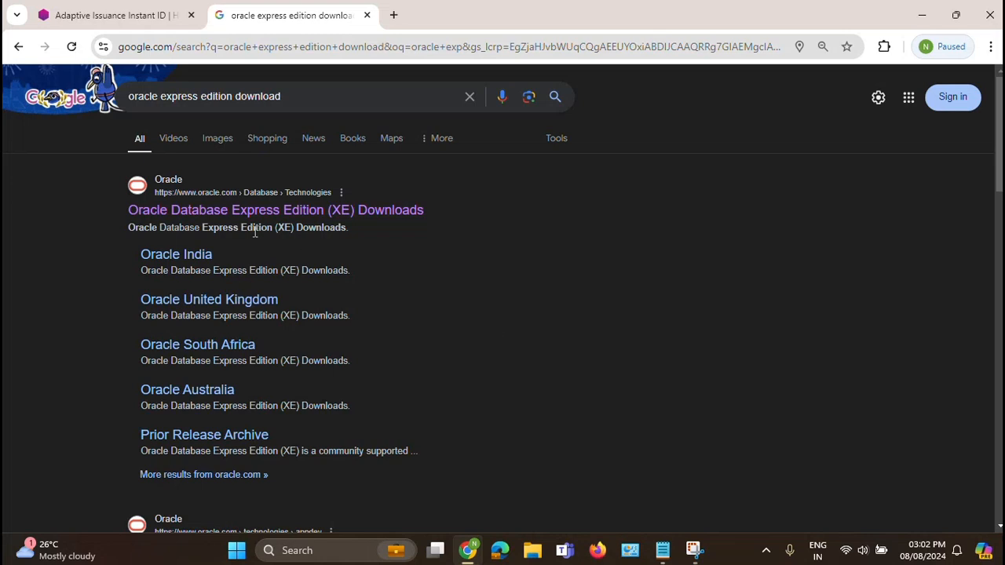
left_click(258, 214)
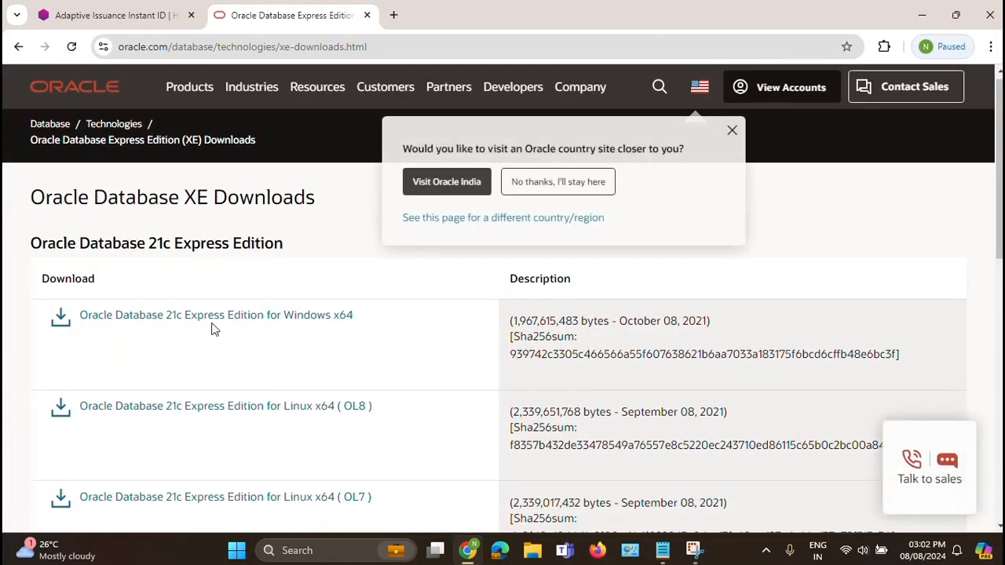
left_click(732, 132)
scroll(236, 192, "down", 2)
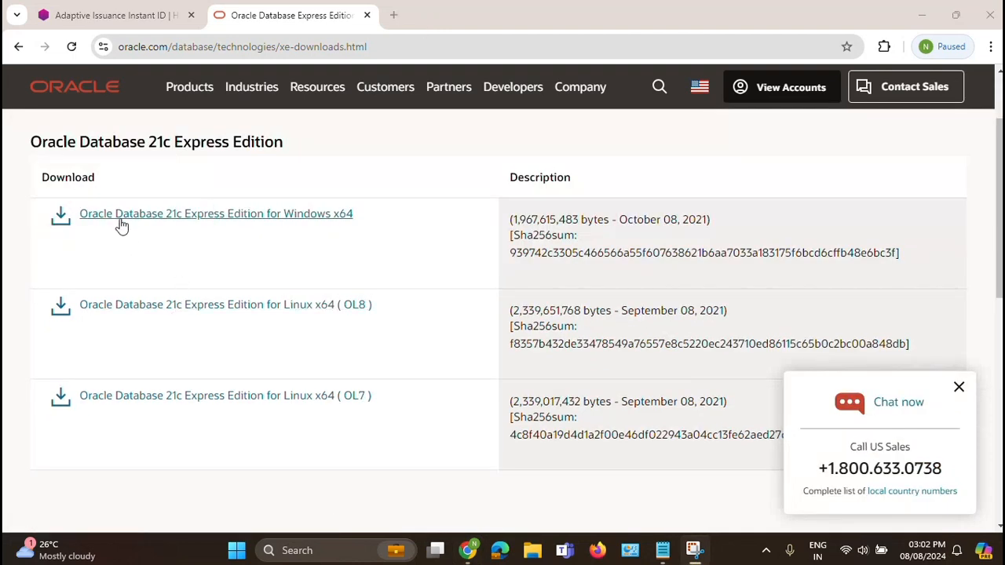
Step: Download the 21c XE Windows x64 package (OracleXE213_Win64 (1).zip, 1.83 GB) and show it in its folder
left_click(156, 223)
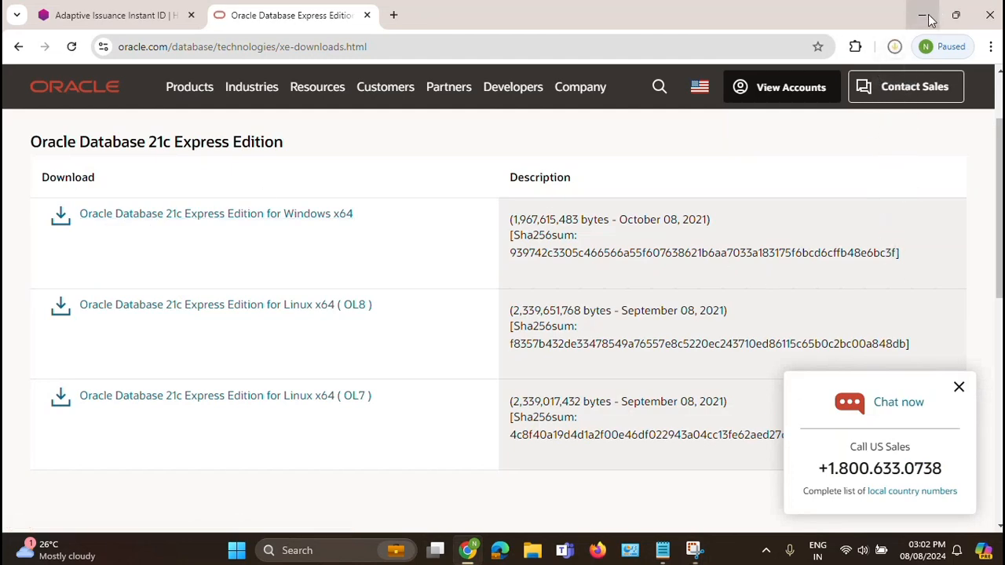
left_click(896, 47)
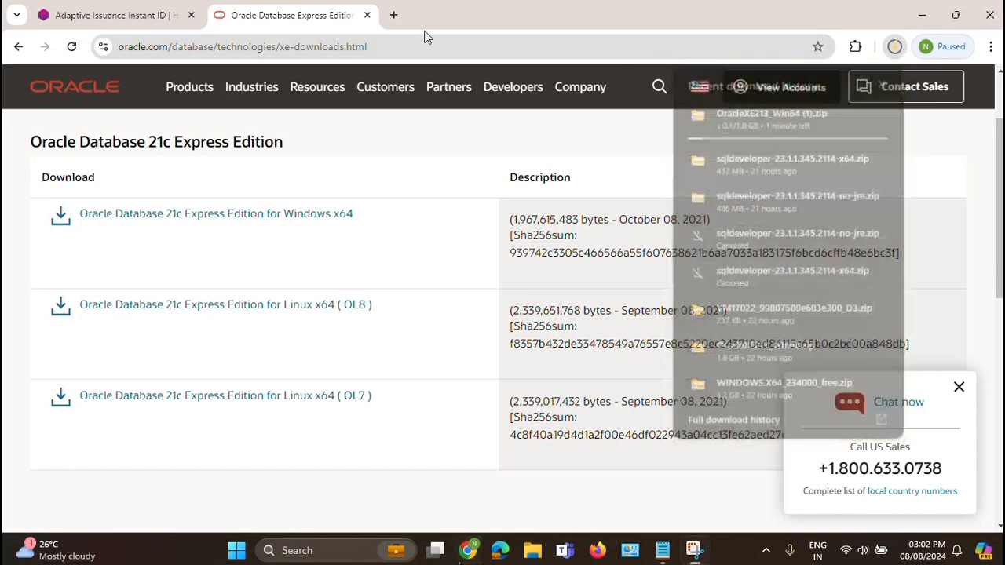
left_click(430, 29)
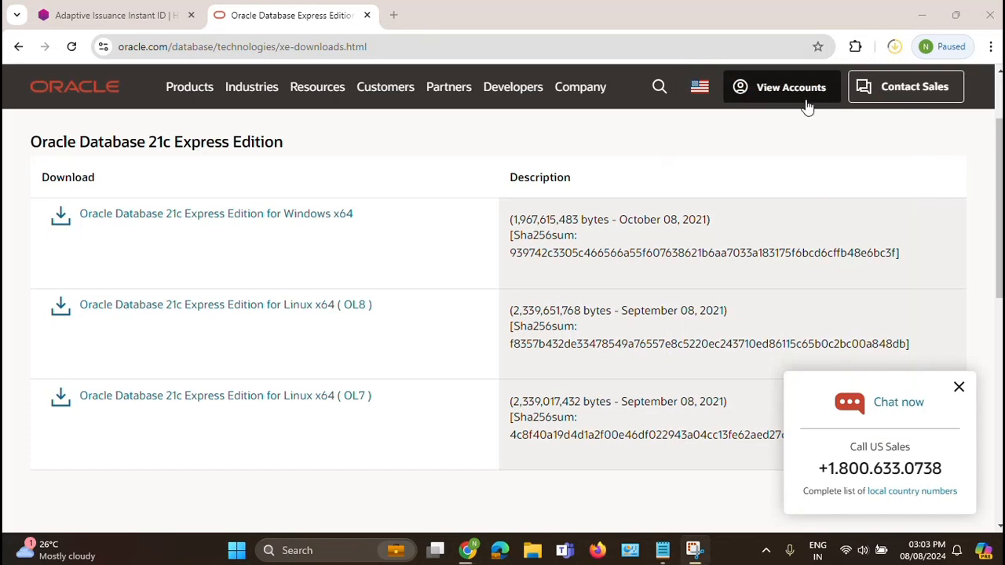
left_click(895, 47)
left_click(895, 48)
left_click(895, 47)
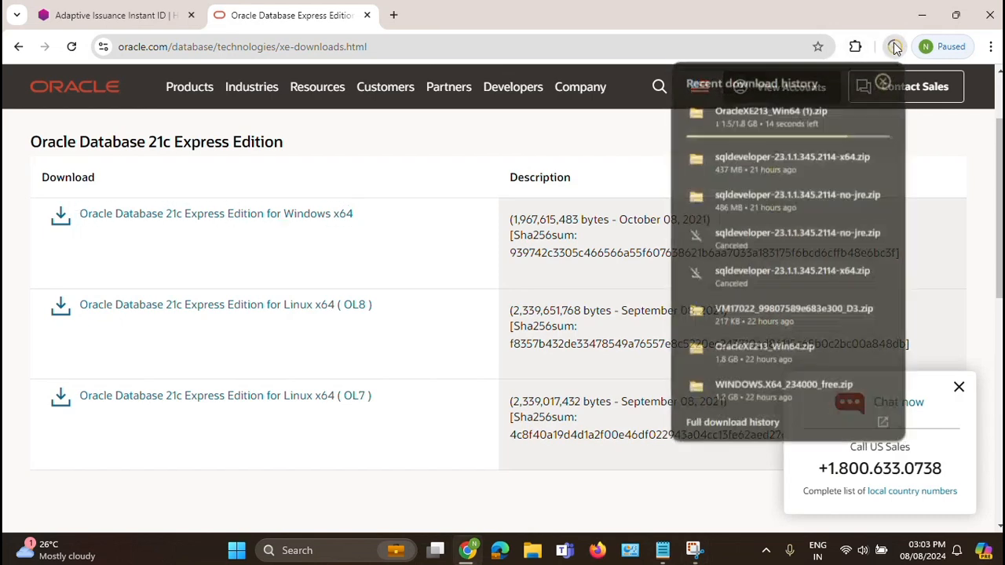
left_click(895, 48)
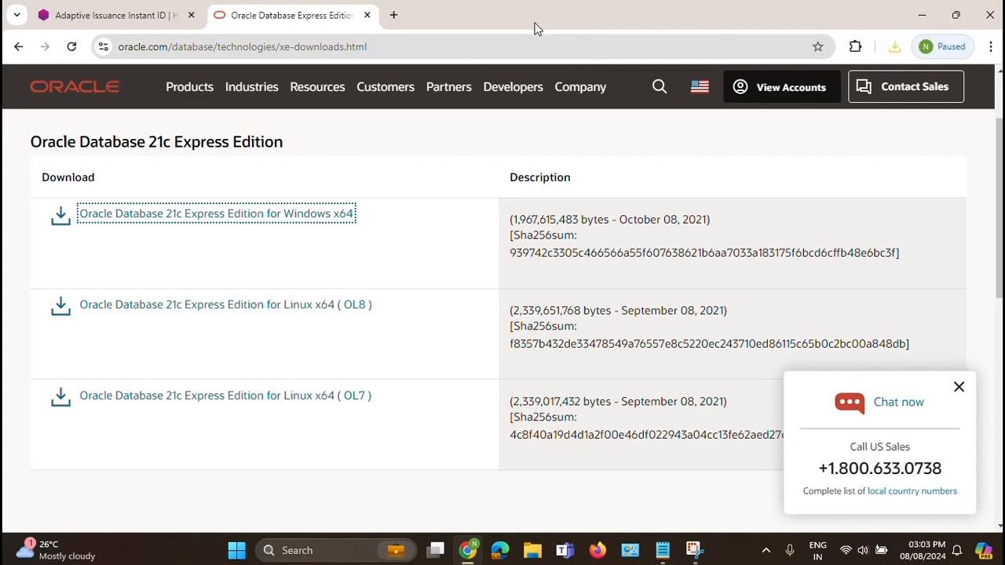
left_click(895, 48)
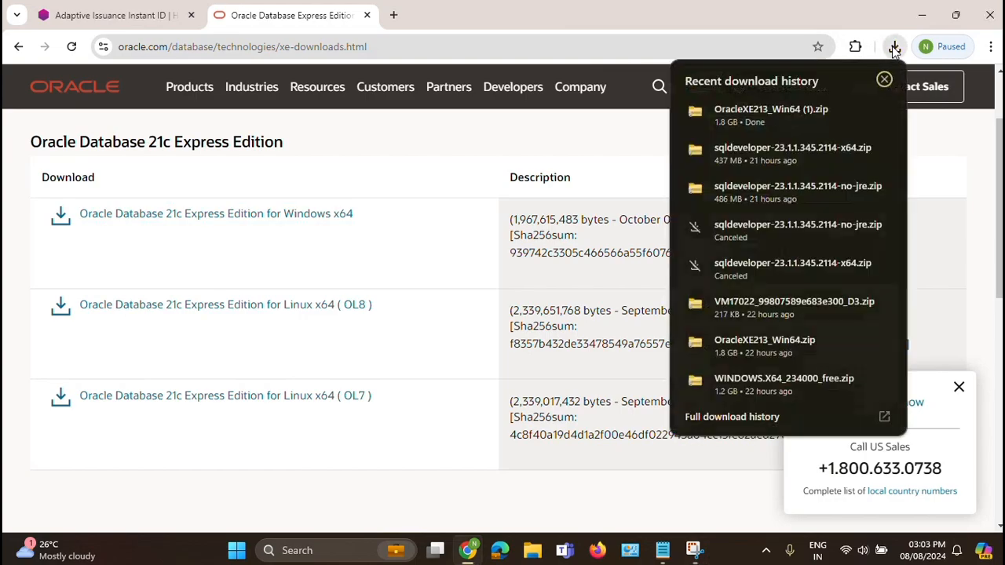
left_click(856, 111)
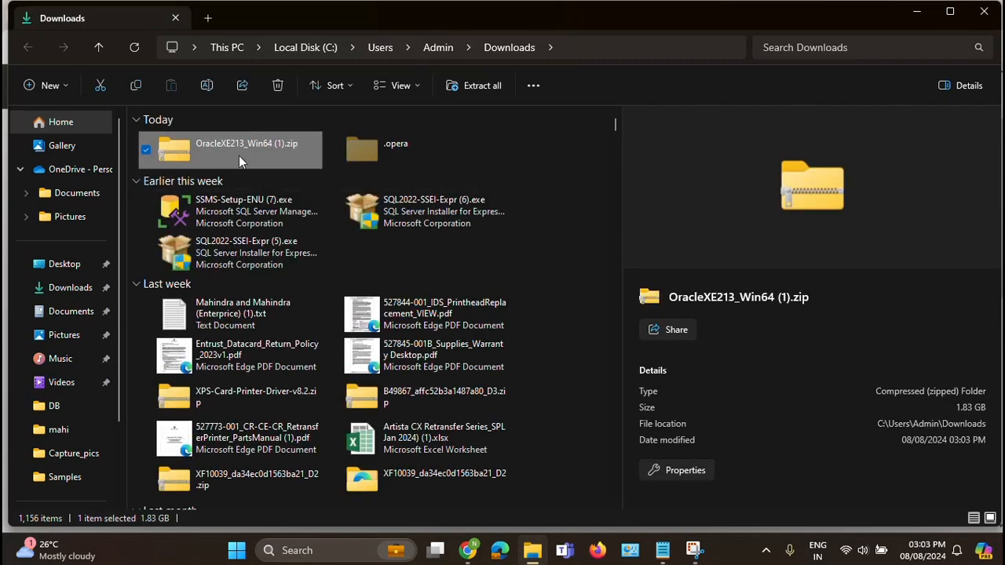
Step: Extract OracleXE213_Win64 (1).zip into Downloads\OracleXE213_Win64 (1) and bring up setup.exe's context menu
right_click(239, 155)
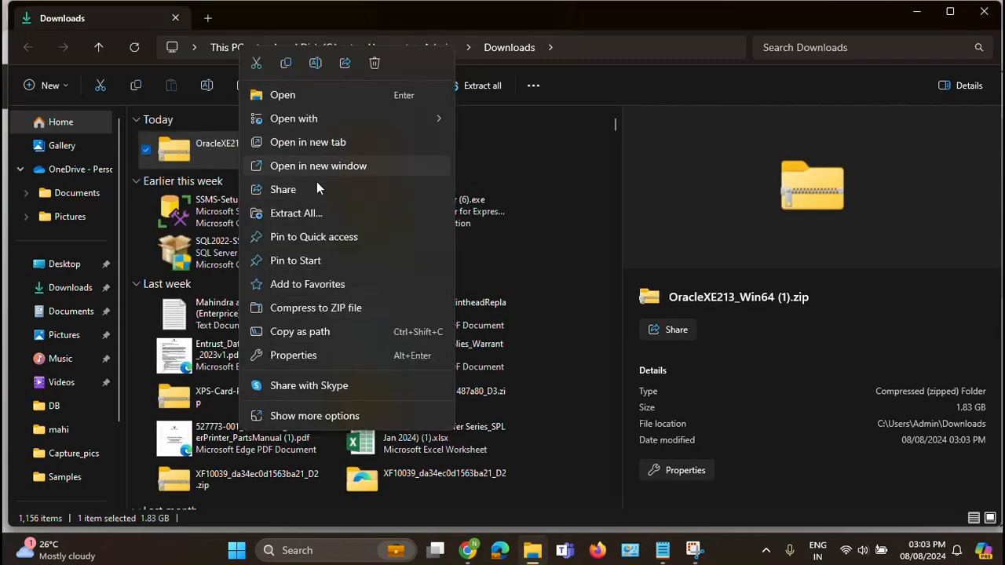
left_click(306, 211)
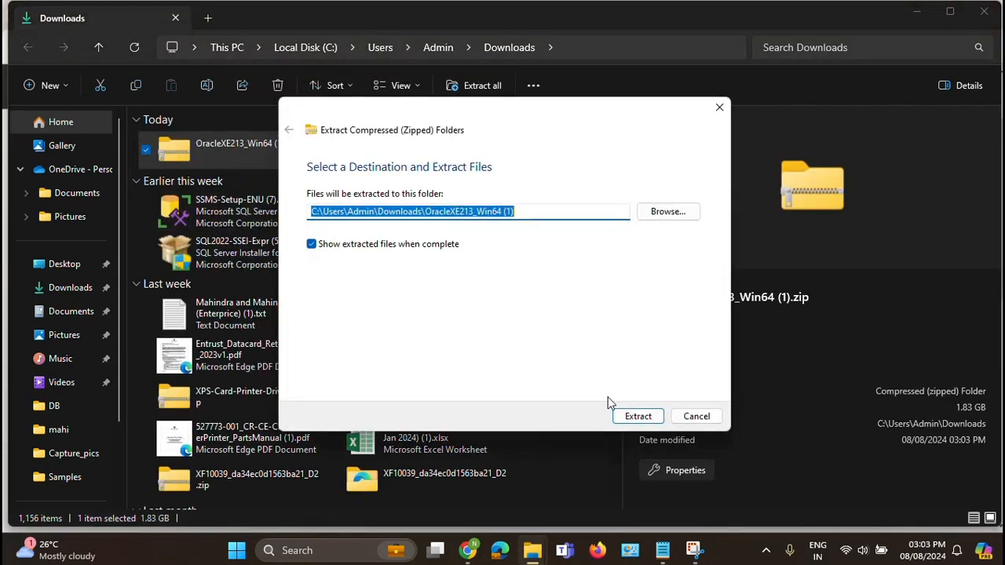
left_click(638, 416)
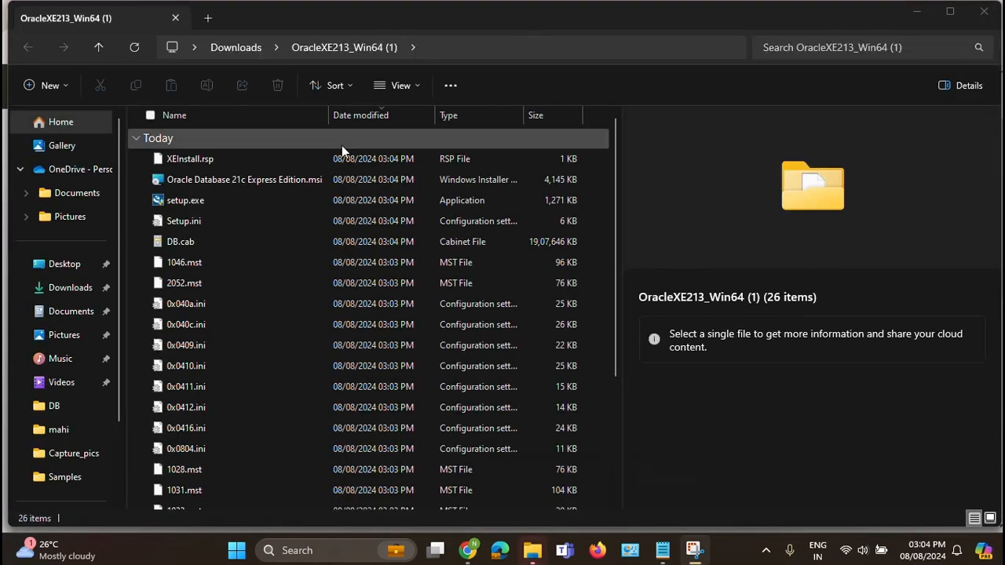
scroll(197, 338, "down", 3)
scroll(196, 339, "up", 3)
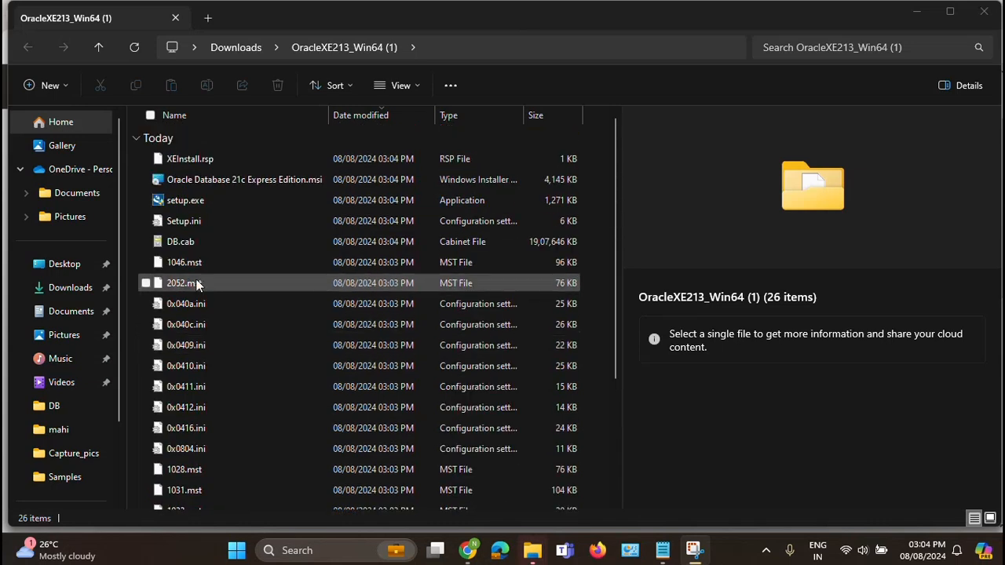
right_click(221, 199)
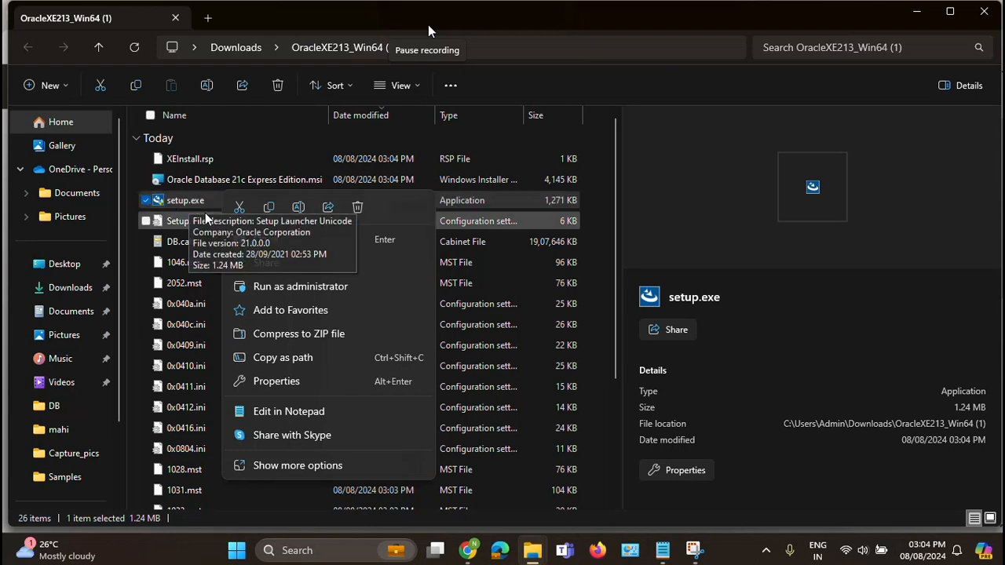
Step: Run setup.exe as administrator, accept the licence and keep the C:\app\Admin\product\21c\ destination
left_click(284, 289)
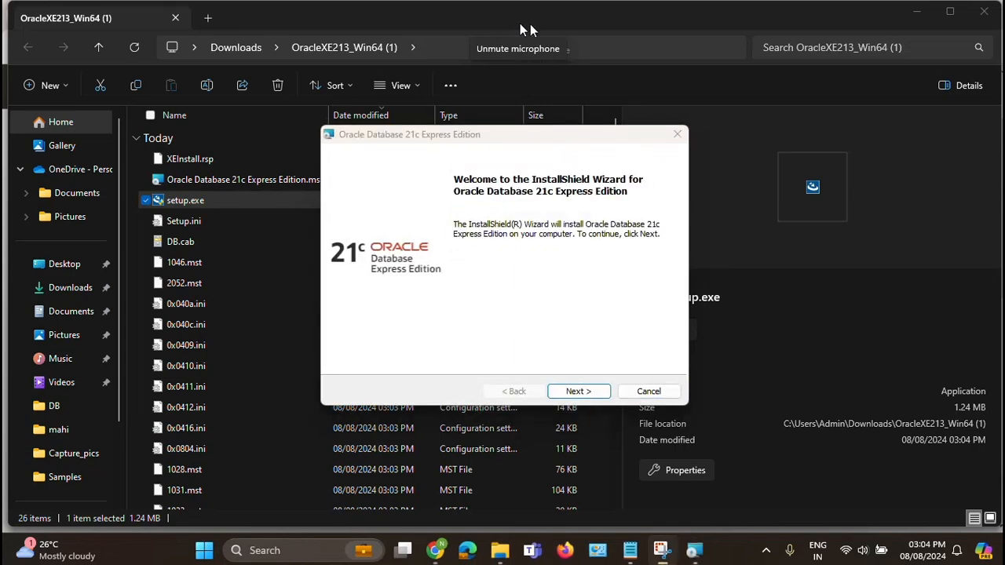
left_click(579, 391)
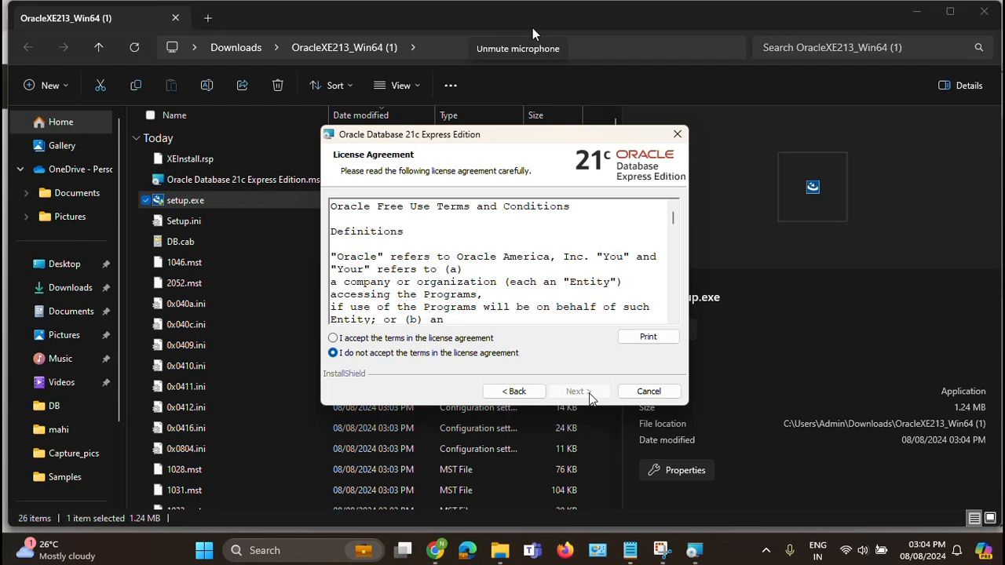
left_click(411, 339)
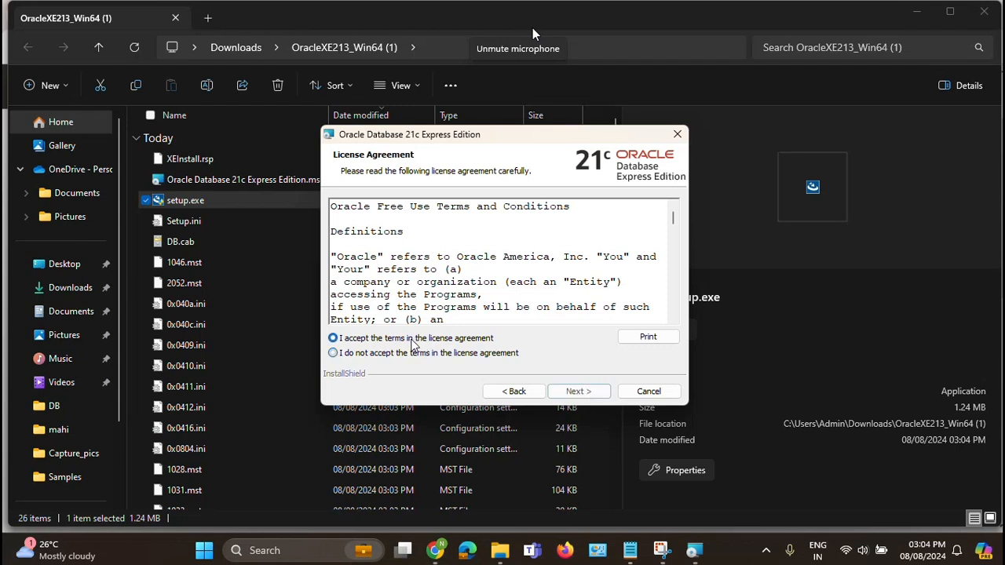
left_click(577, 391)
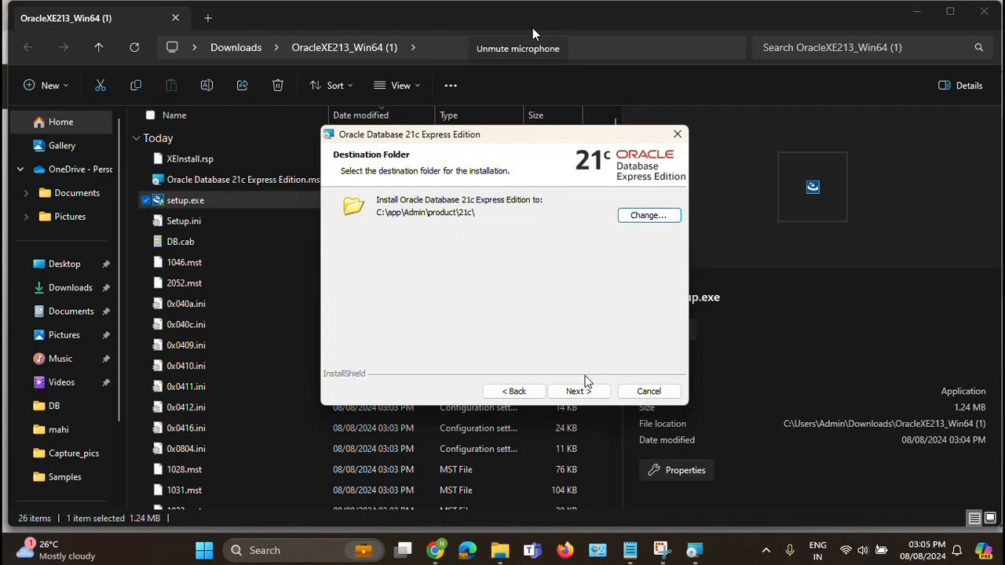
left_click(579, 391)
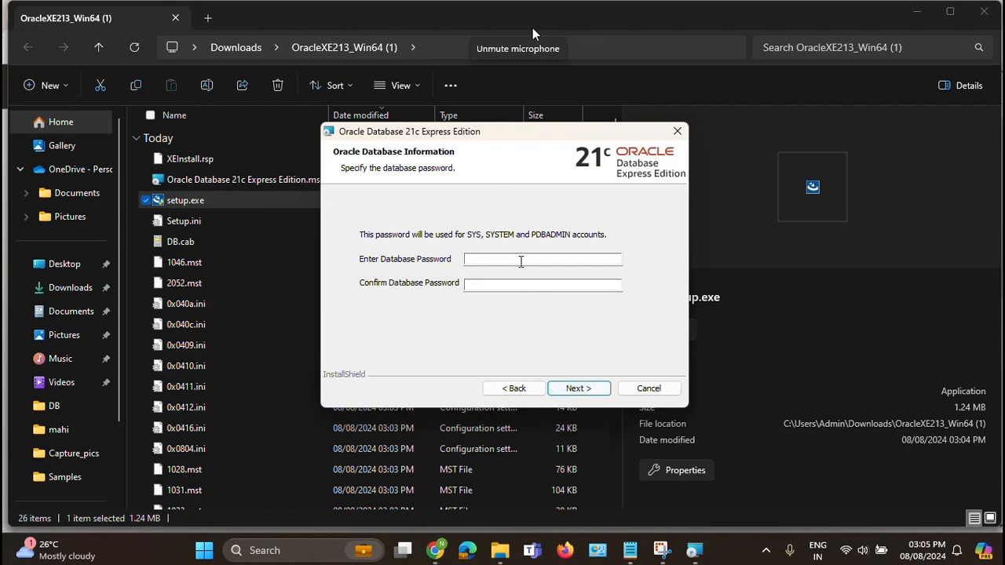
Step: Enter and confirm the database password, then start the installation from the summary
left_click(520, 260)
type("a")
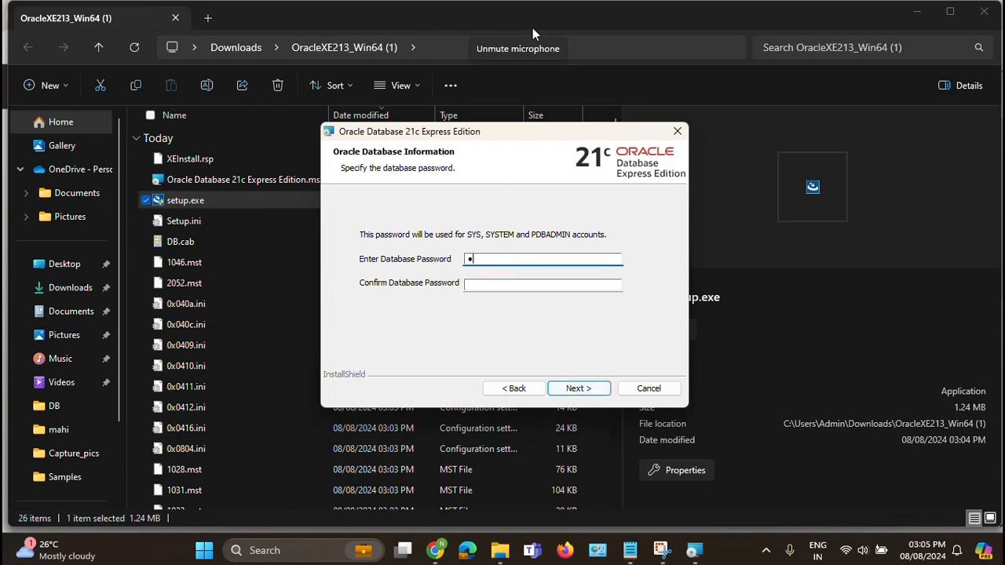
type("••")
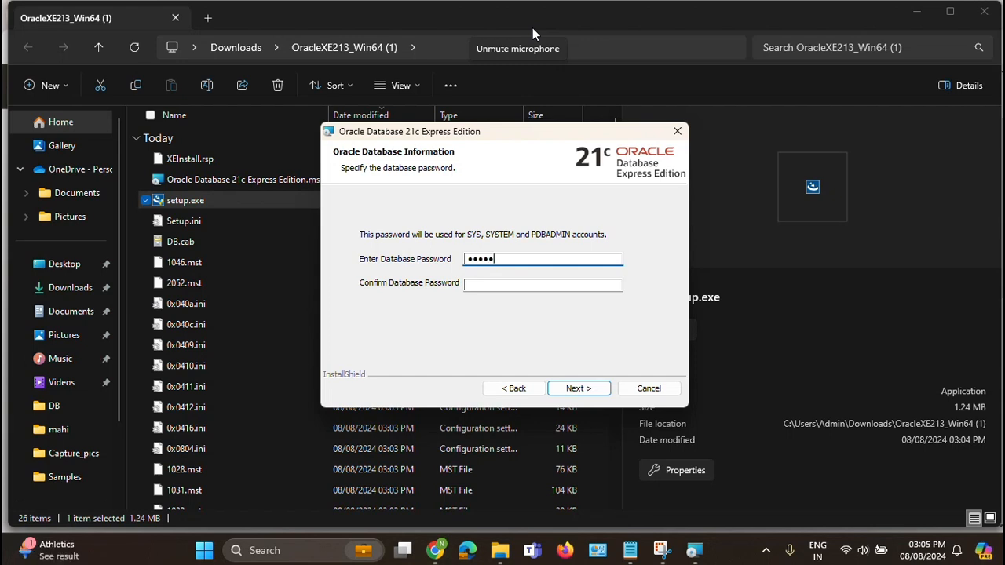
key("Tab")
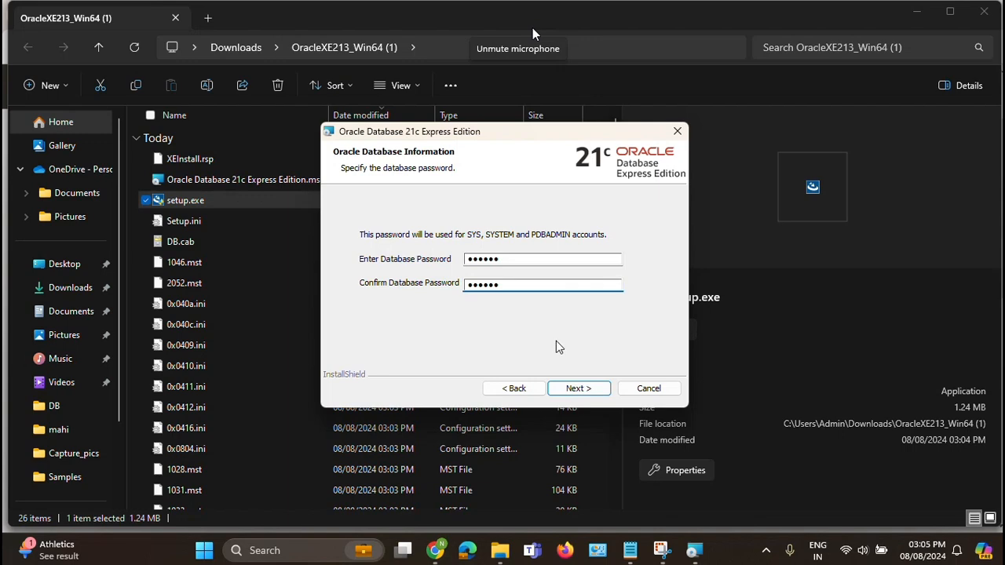
left_click(578, 389)
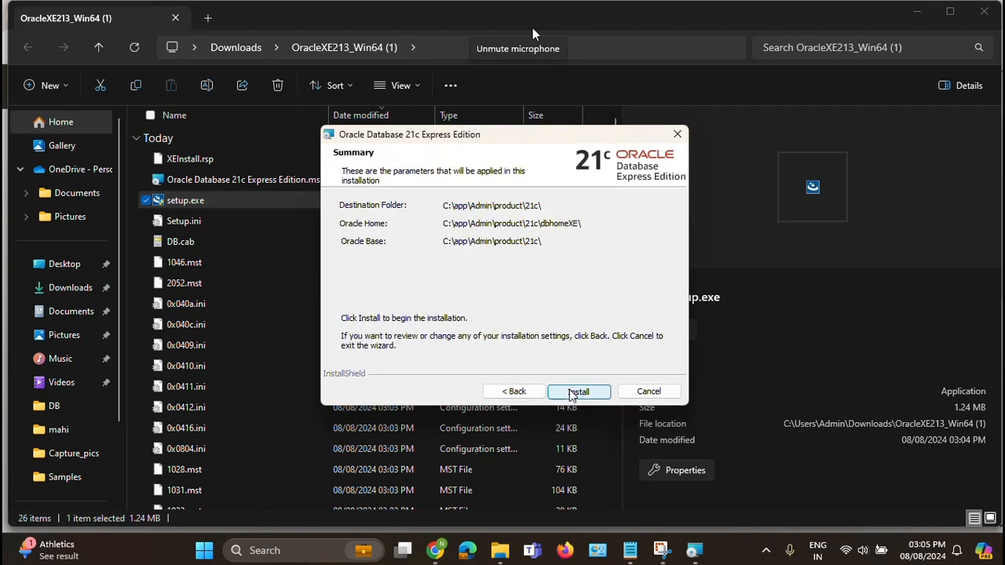
left_click(574, 392)
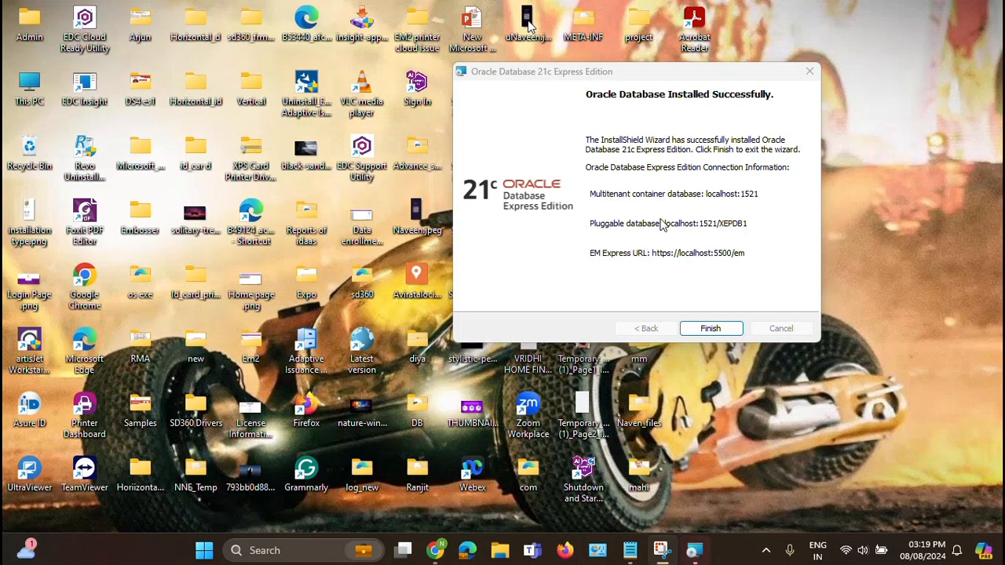
Step: Finish and close the Oracle 21c XE installer once it reports success
left_click(709, 329)
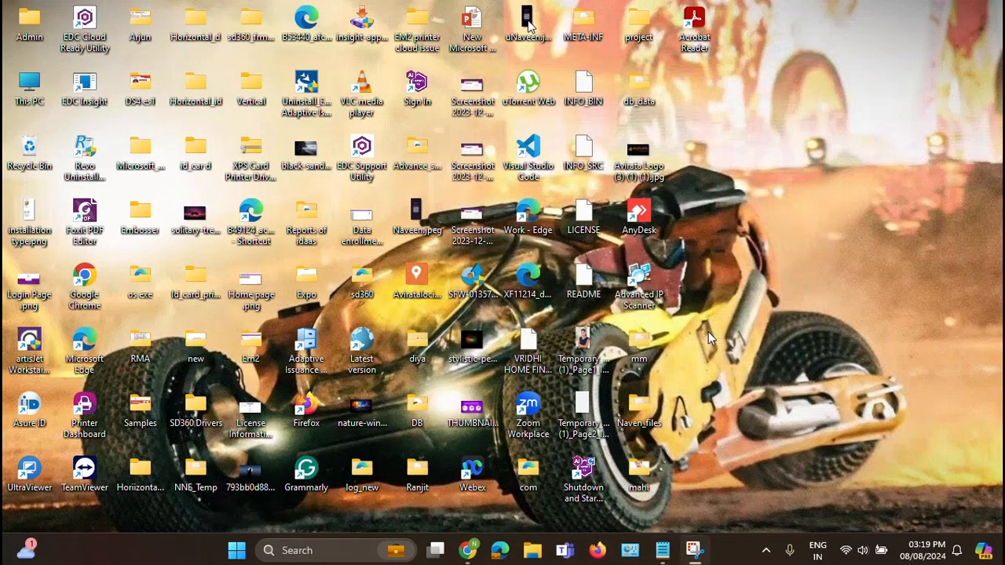
Step: Launch SQL Plus from Start search and log in as the System user with the database password
key("super")
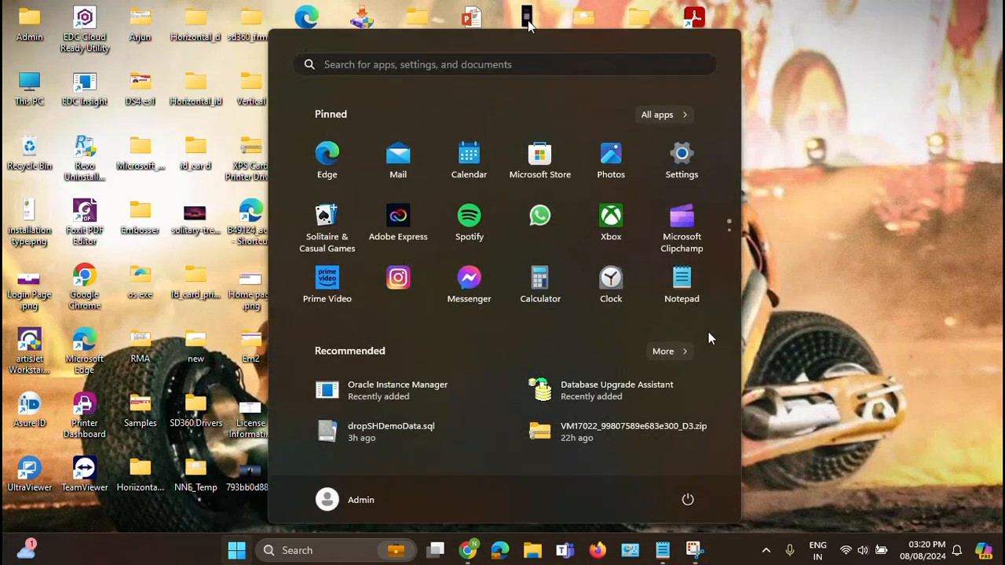
type("sql")
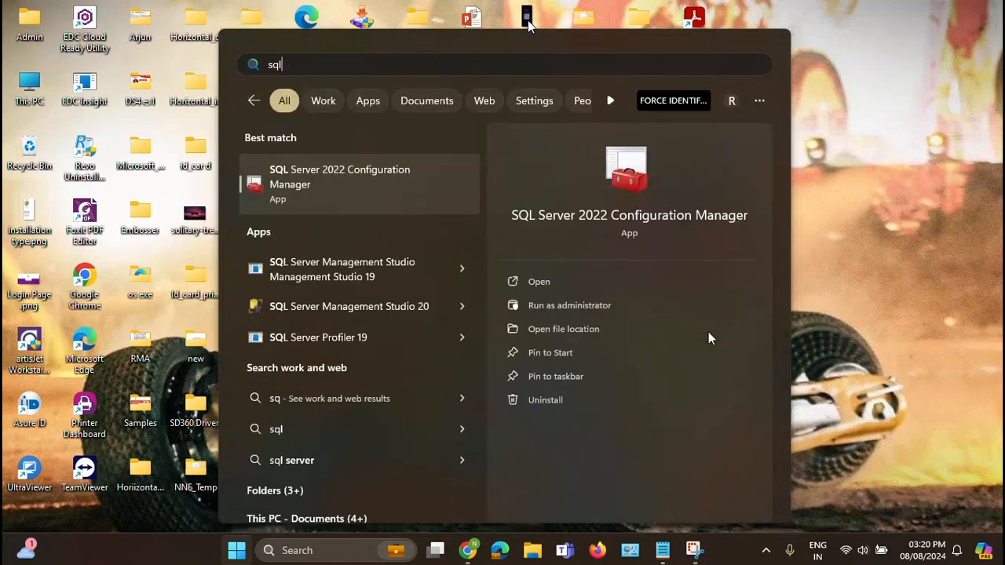
left_click(422, 6)
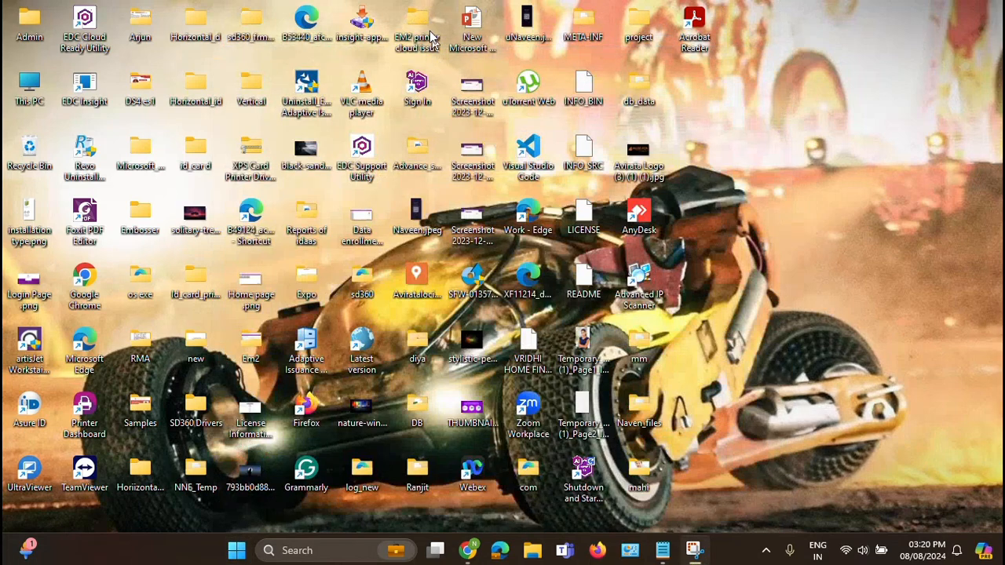
key("super")
type("pl")
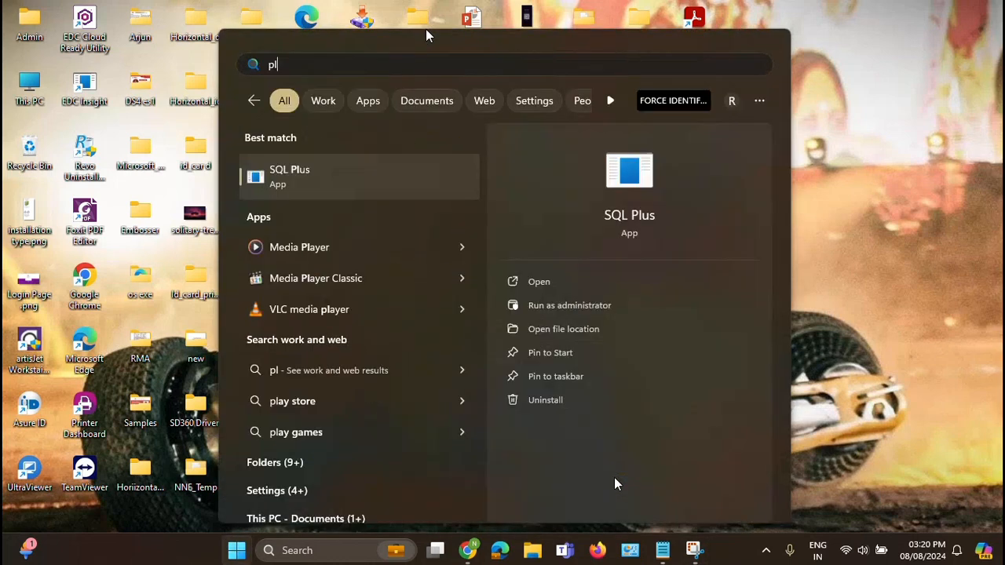
left_click(348, 188)
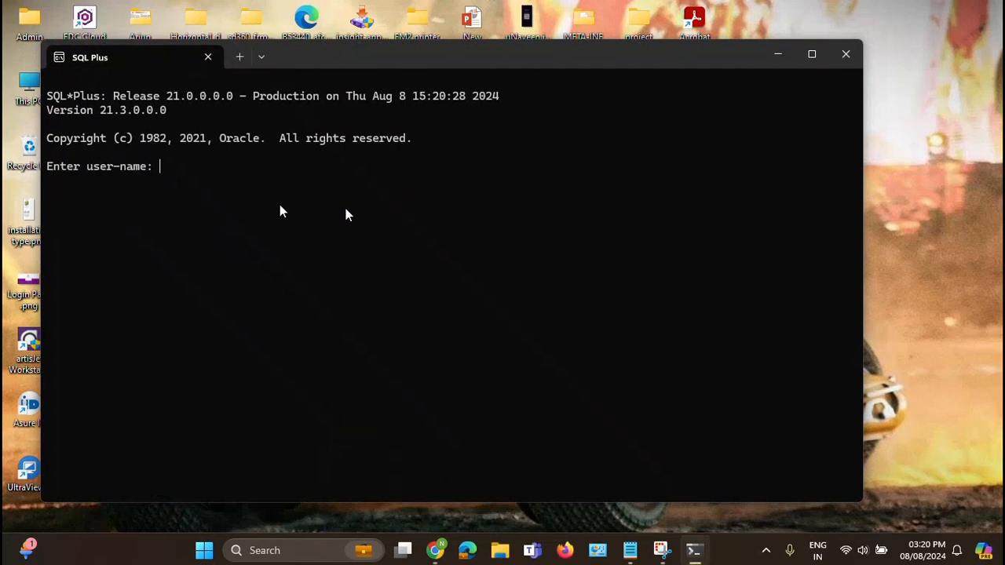
type("System")
key("Return")
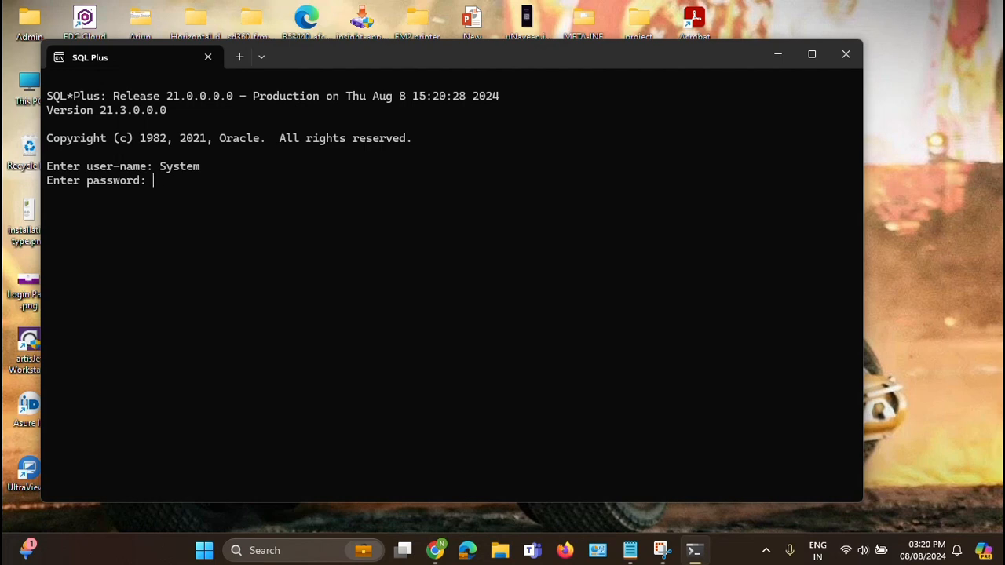
key("Return")
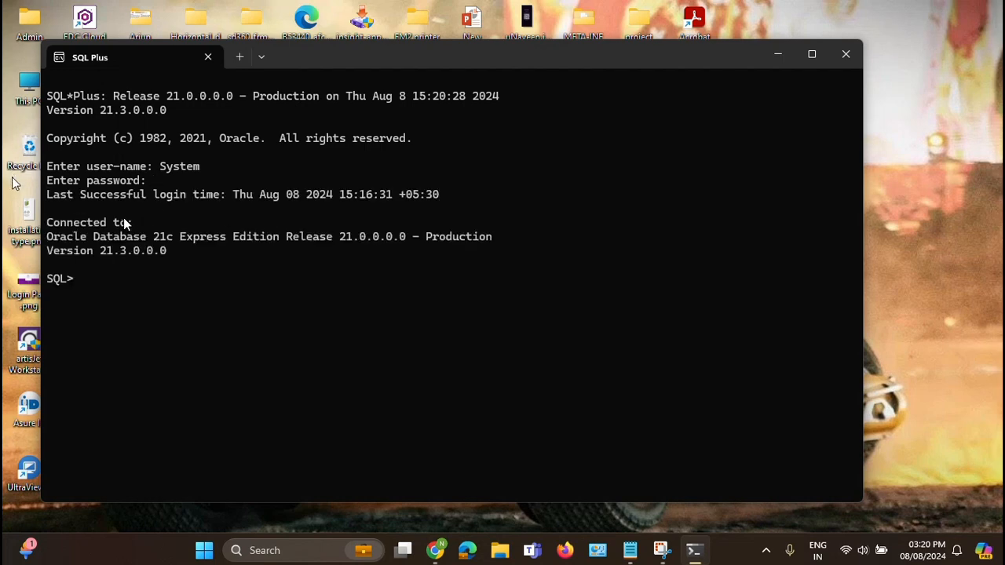
Step: Highlight the connection banner's database version, 21.3.0.0.0
left_click_drag(48, 222, 166, 250)
left_click(167, 250)
left_click_drag(105, 257, 173, 254)
left_click(173, 253)
left_click_drag(100, 252, 169, 251)
left_click(169, 252)
Step: Highlight the System user name and password lines, then minimize the SQL Plus console
left_click(530, 25)
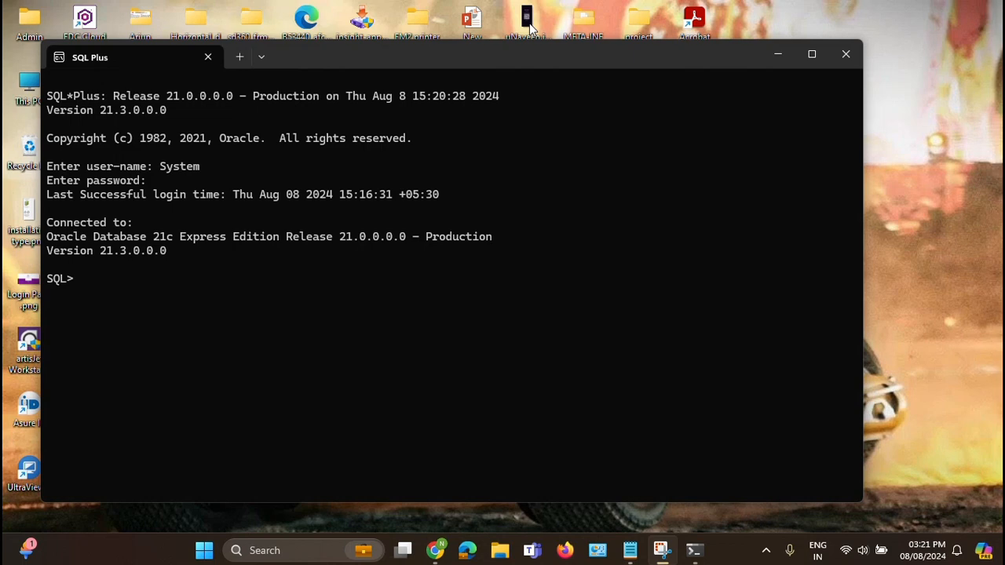
left_click(190, 304)
left_click_drag(164, 163, 191, 167)
double_click(160, 180)
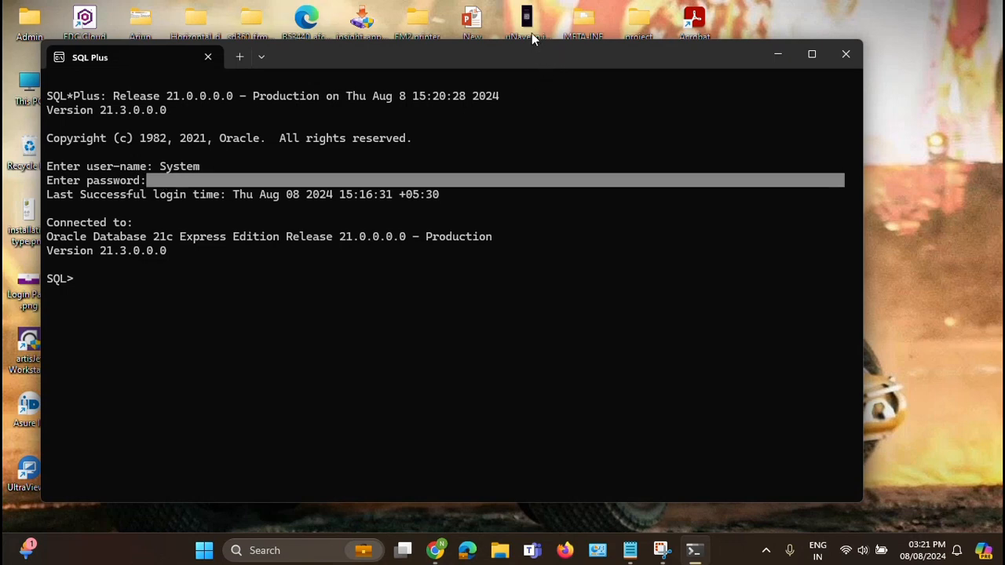
left_click(785, 61)
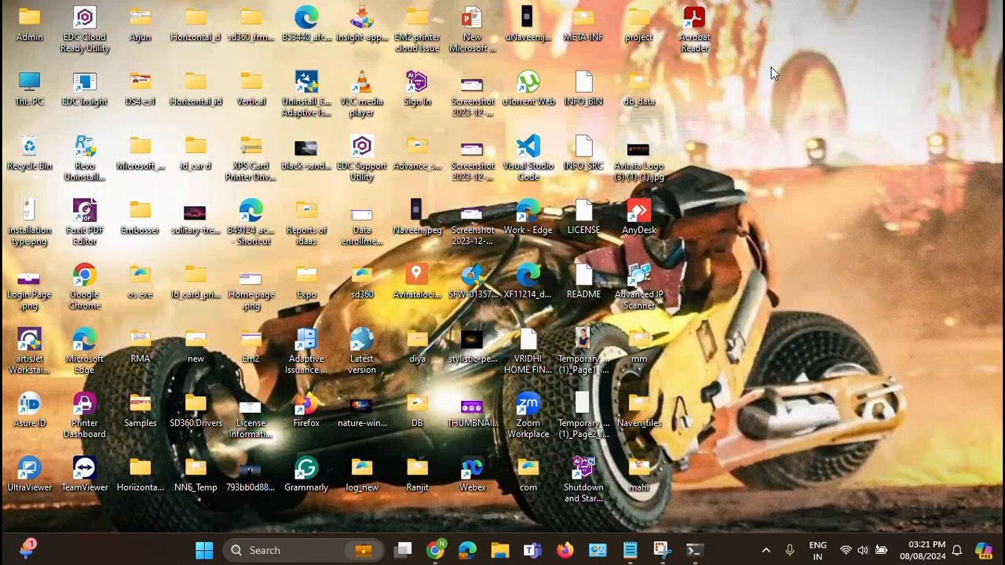
Step: Close the Oracle XE tab, Google 'oracle developer free download', and open SQL Developer 23.1.1 Downloads
left_click(703, 556)
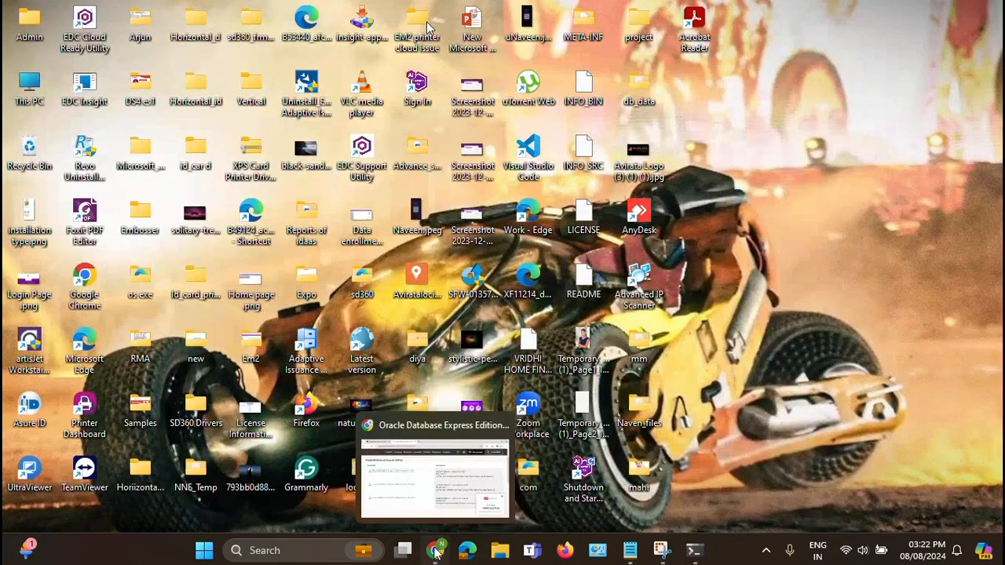
left_click(436, 468)
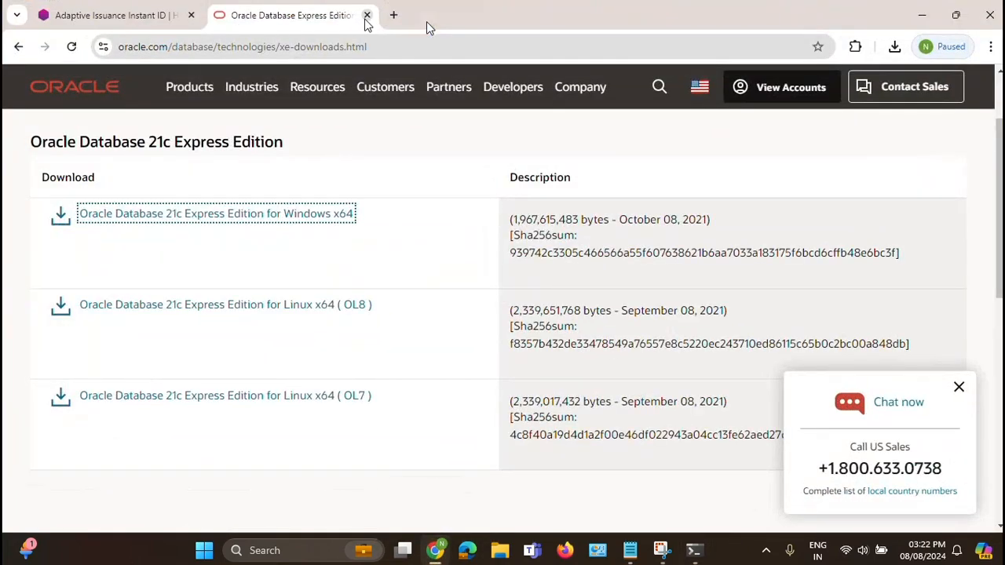
left_click(367, 15)
left_click(219, 16)
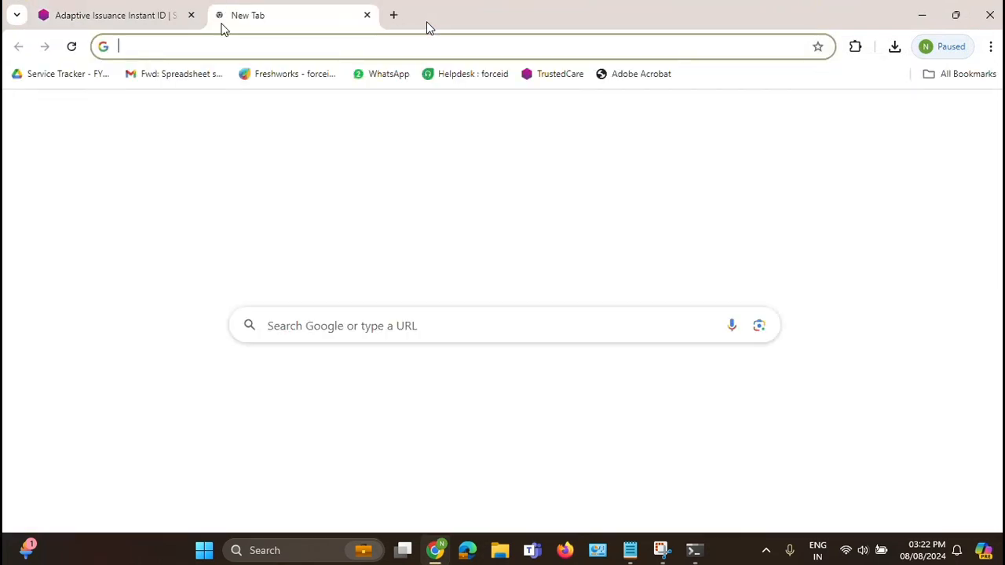
left_click(428, 312)
type("oracl")
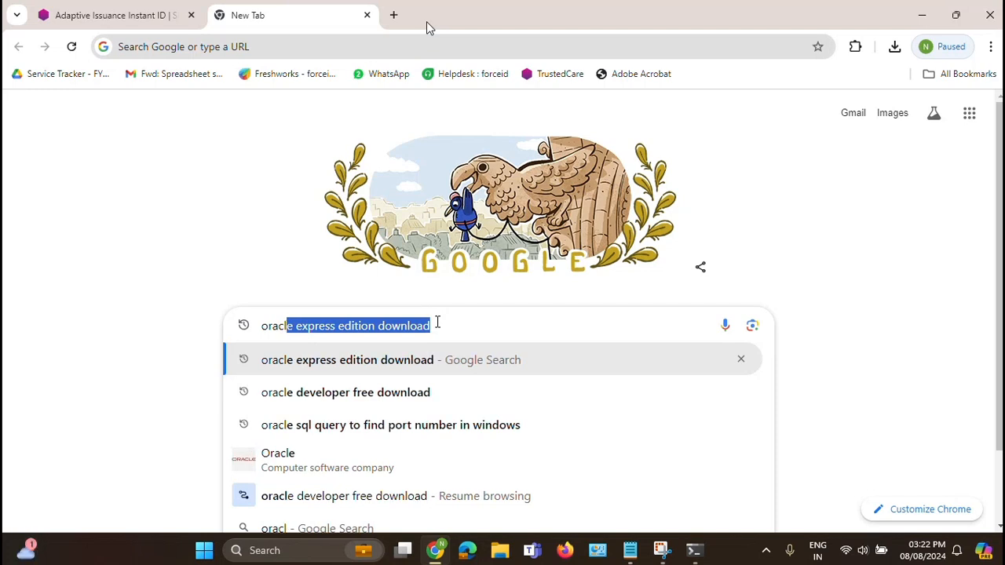
key("Down")
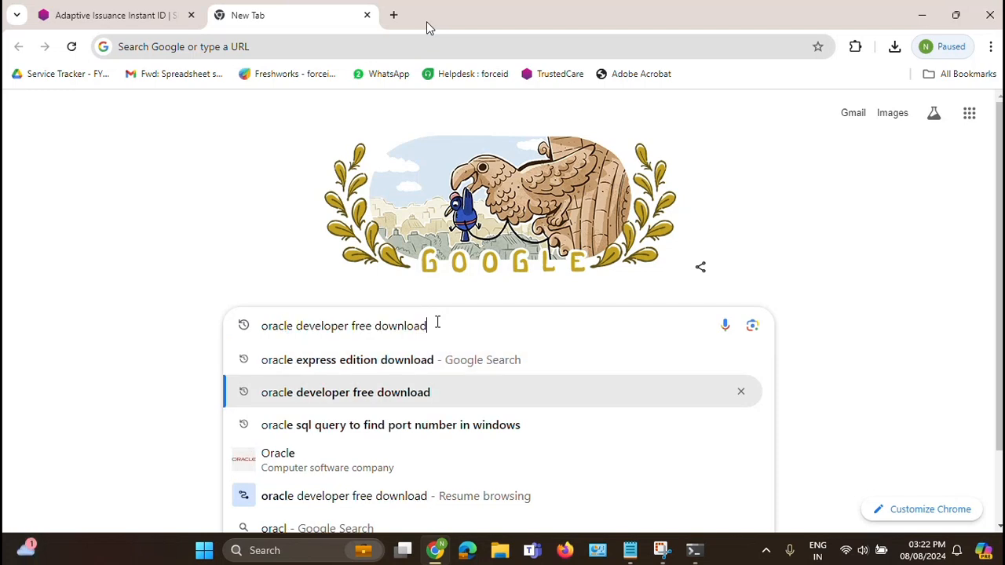
key("Return")
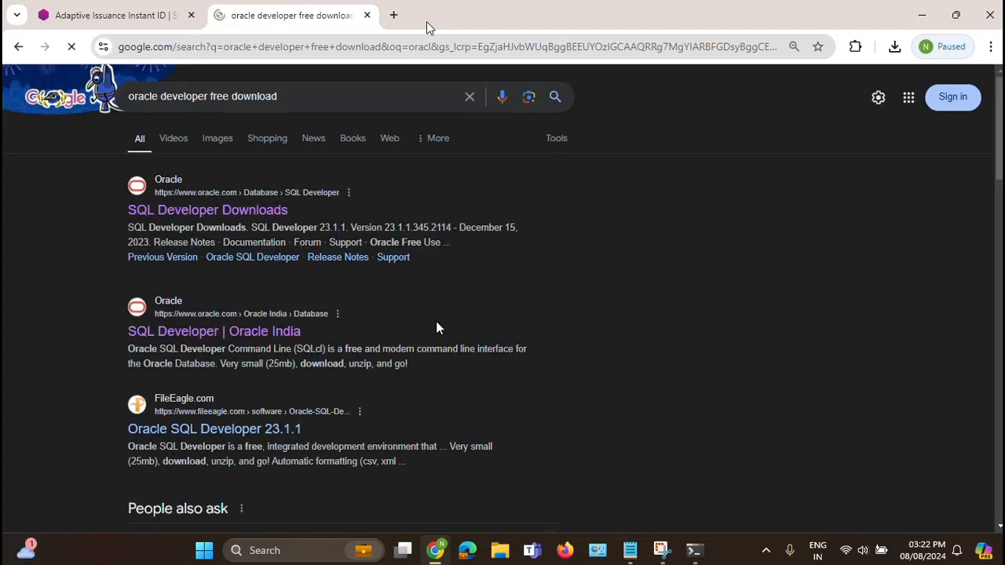
left_click(231, 211)
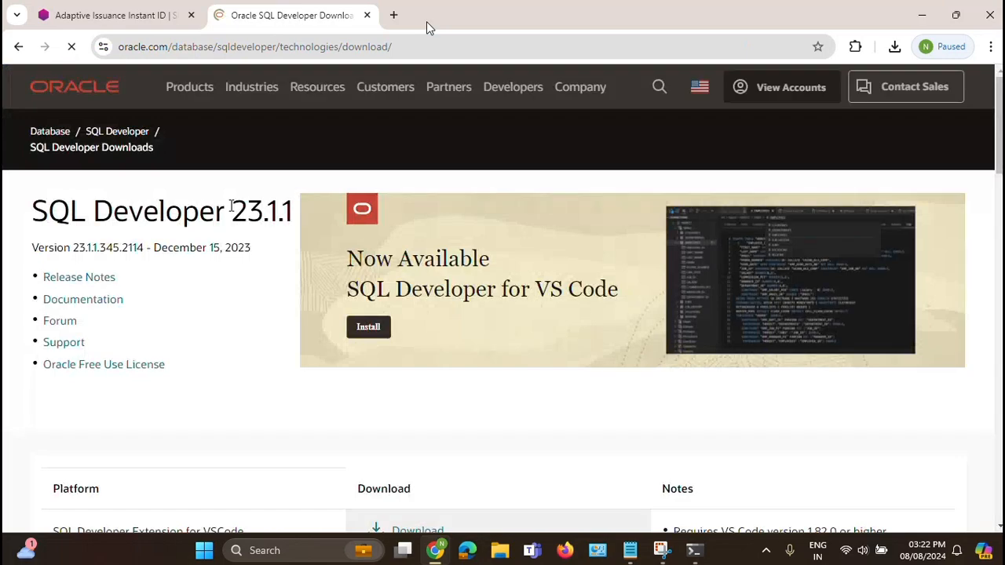
Step: Close the chat popup and download SQL Developer for Windows 64-bit with JDK 11 included
scroll(252, 336, "down", 4)
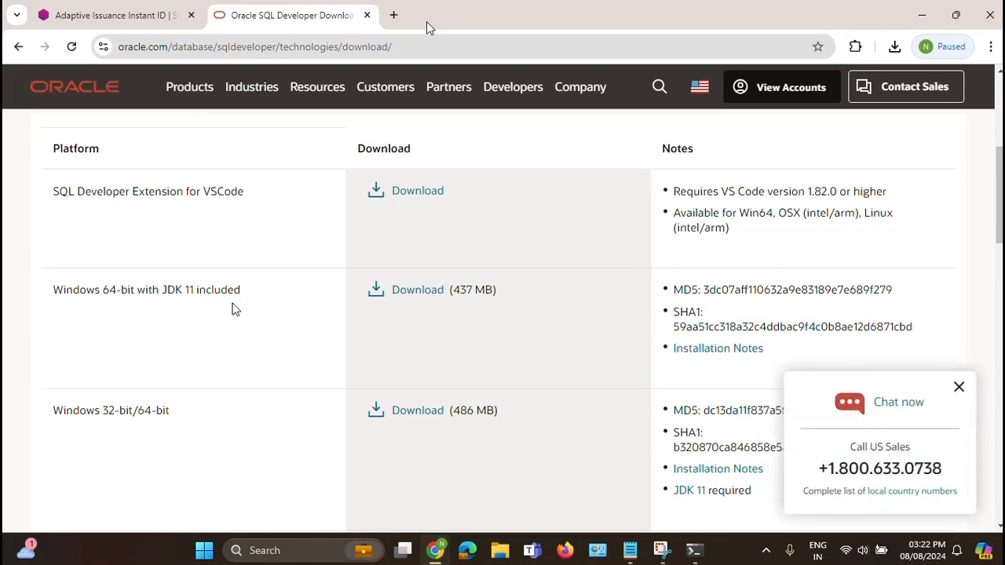
left_click(959, 386)
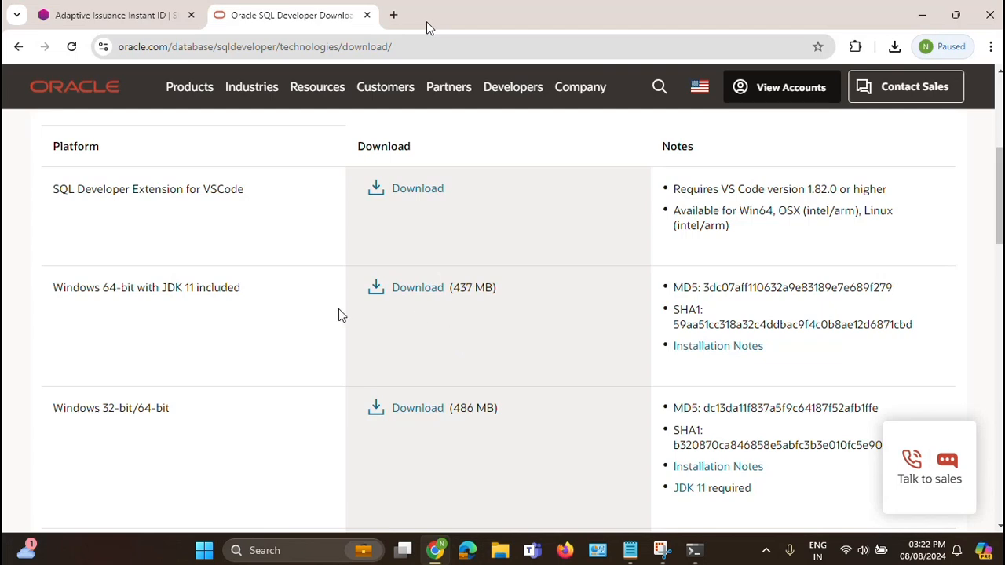
scroll(338, 308, "down", 5)
scroll(339, 308, "up", 2)
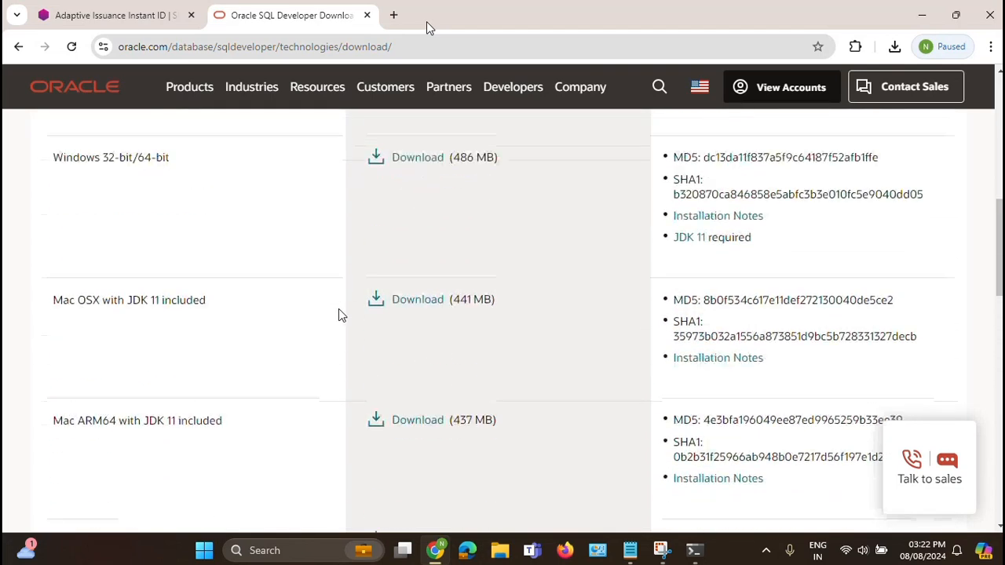
scroll(163, 231, "up", 2)
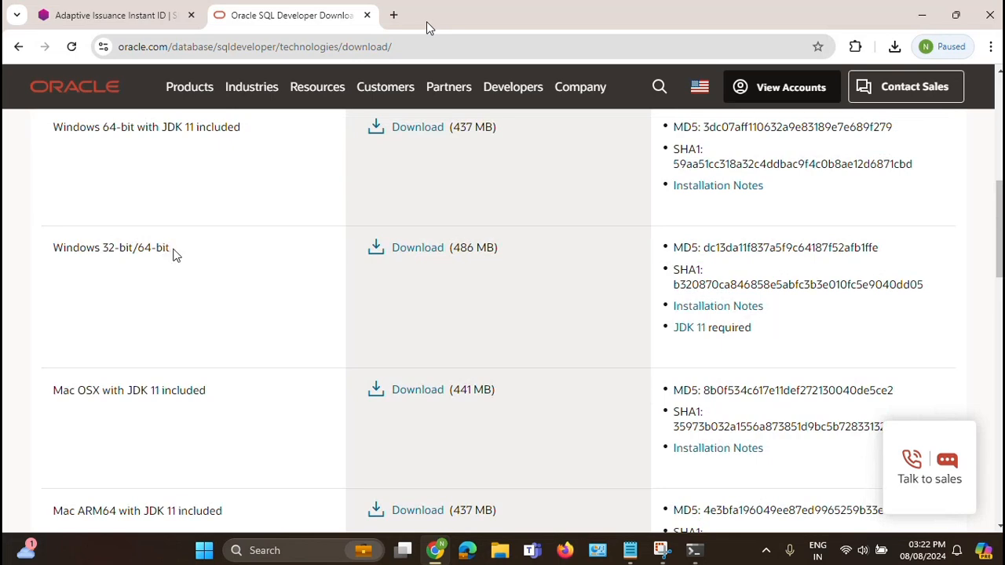
scroll(165, 255, "up", 2)
scroll(164, 252, "up", 3)
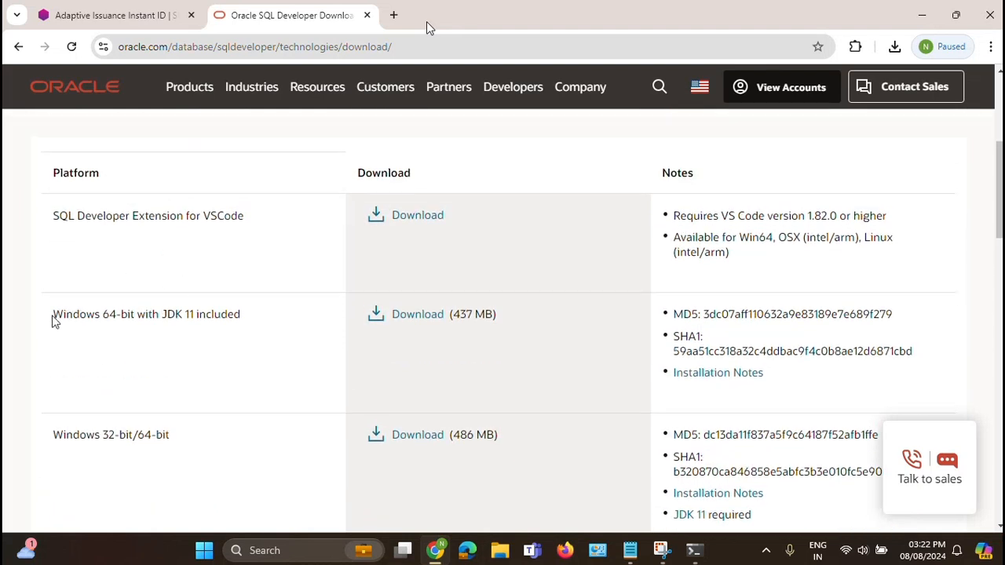
left_click_drag(55, 316, 246, 332)
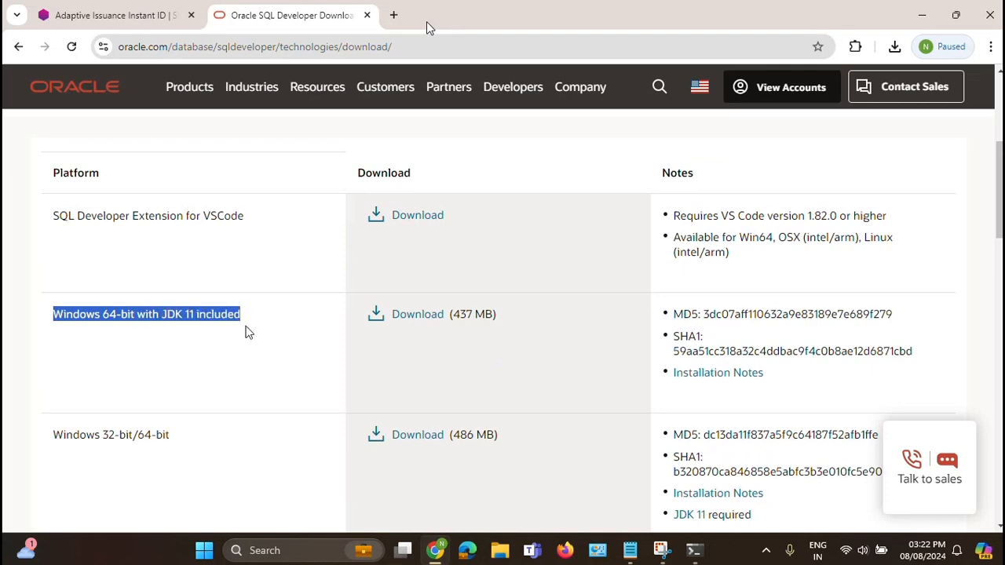
left_click(438, 325)
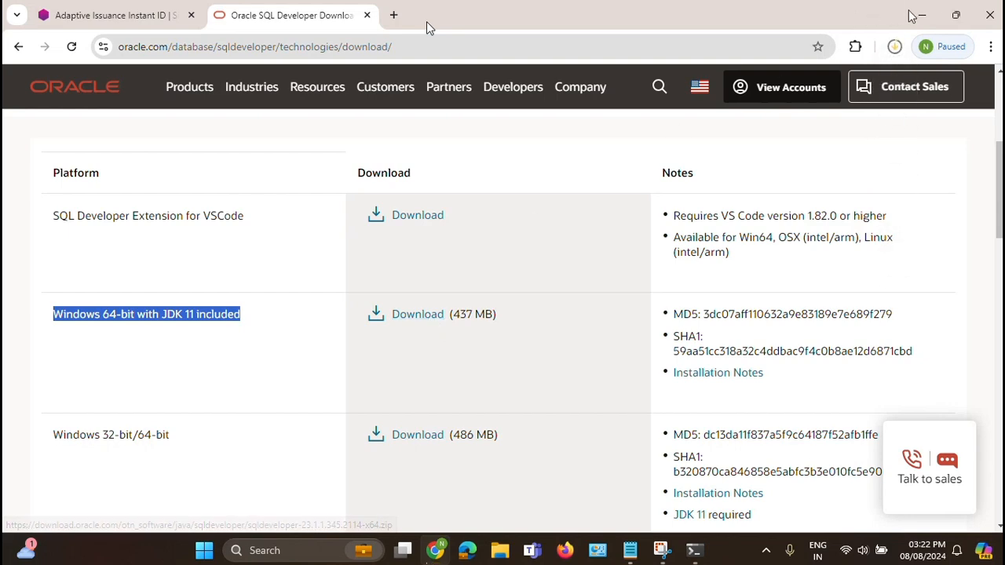
Step: Show the finished sqldeveloper-23.1.1.345.2114-x64.zip (437 MB) in File Explorer
left_click(893, 47)
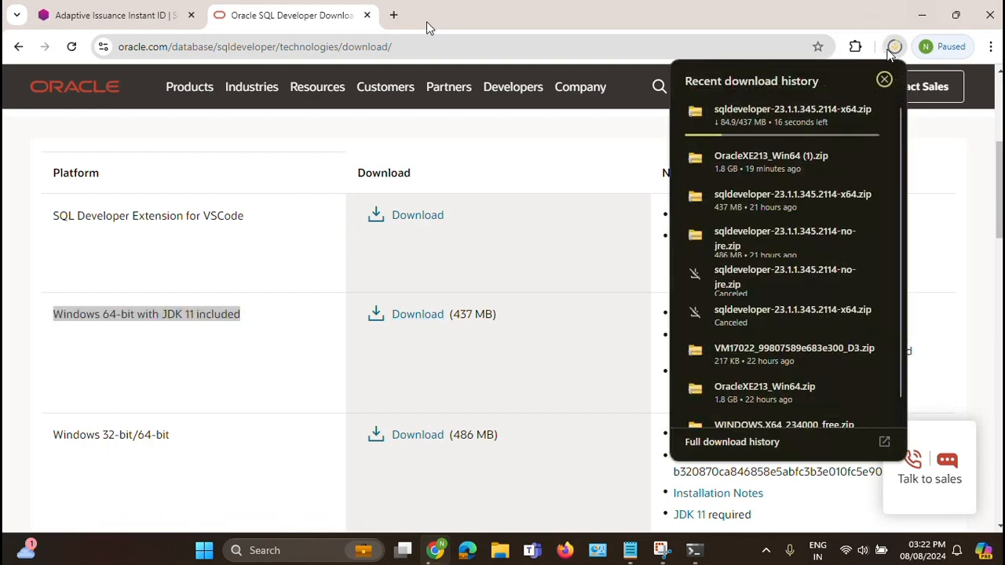
left_click(533, 16)
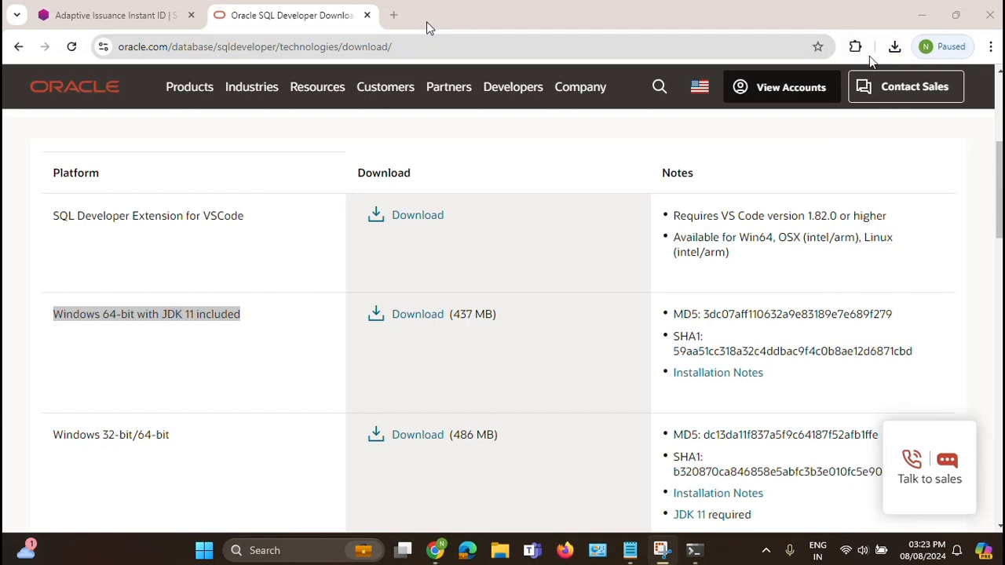
left_click(895, 47)
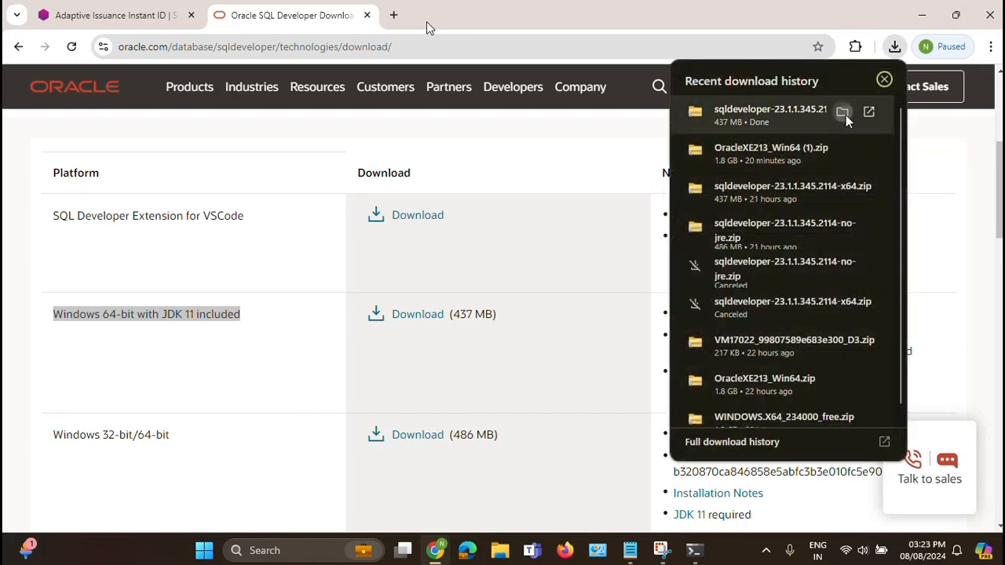
left_click(843, 111)
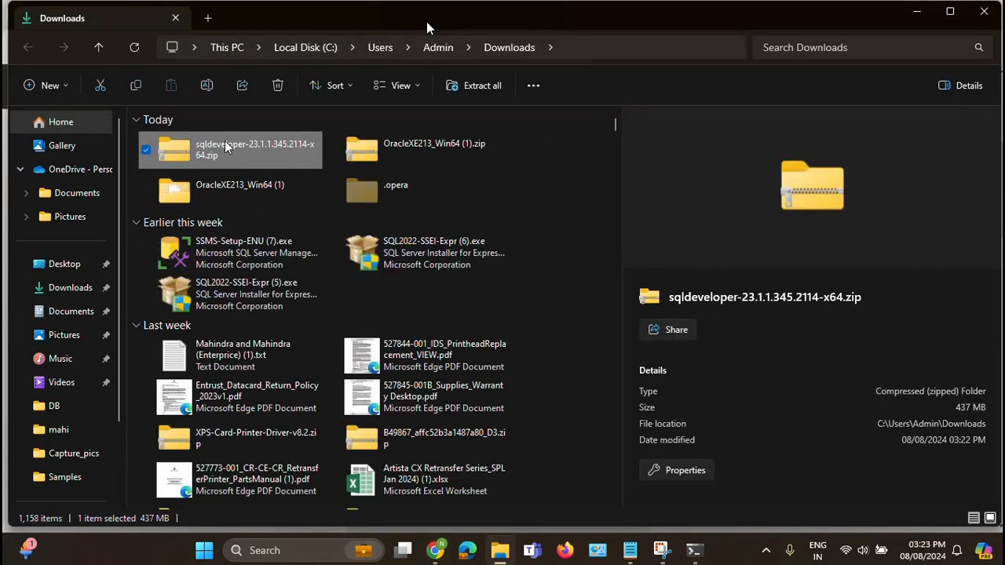
Step: Extract sqldeveloper-23.1.1.345.2114-x64.zip into its suggested Downloads folder and view the extracted contents
right_click(225, 147)
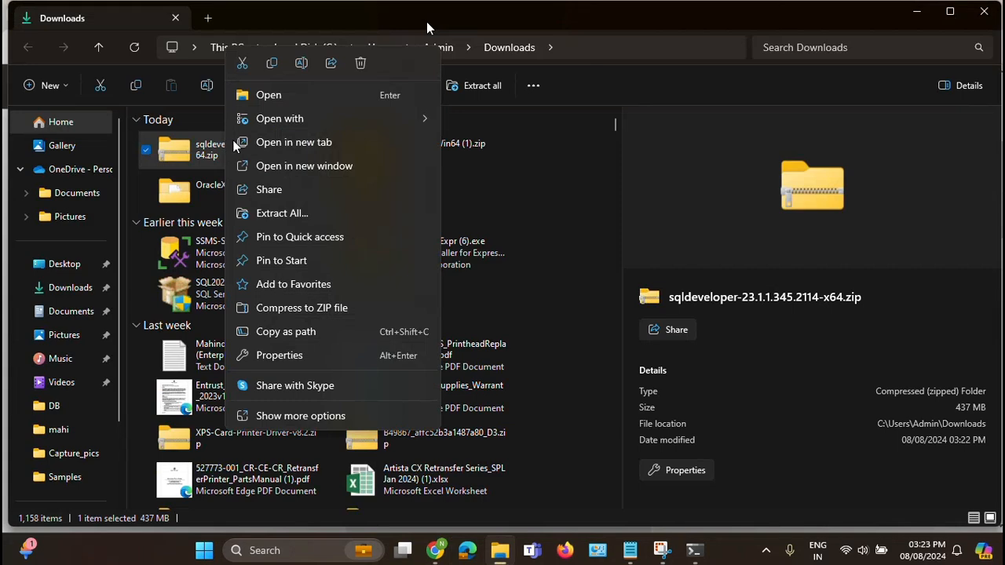
left_click(260, 214)
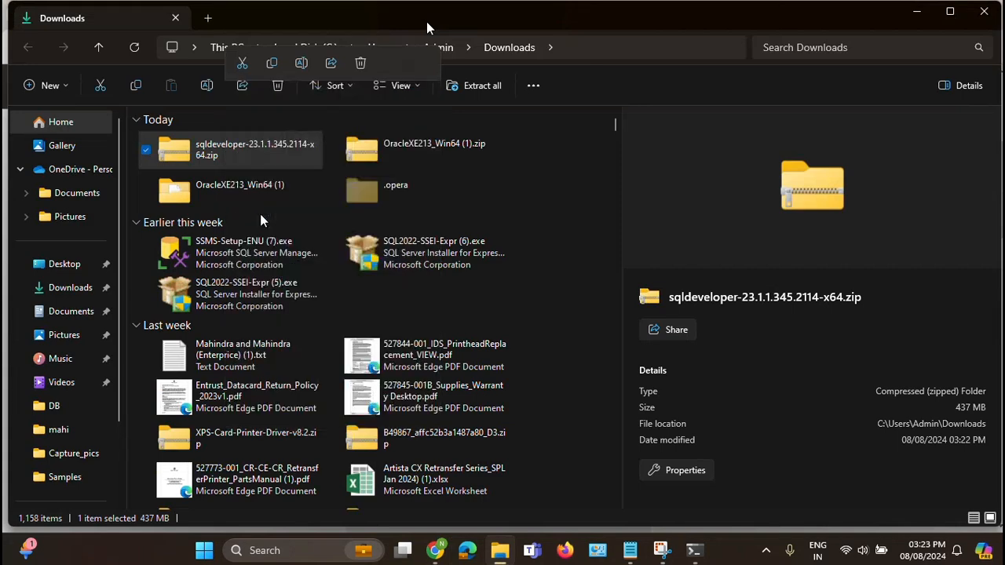
left_click(639, 417)
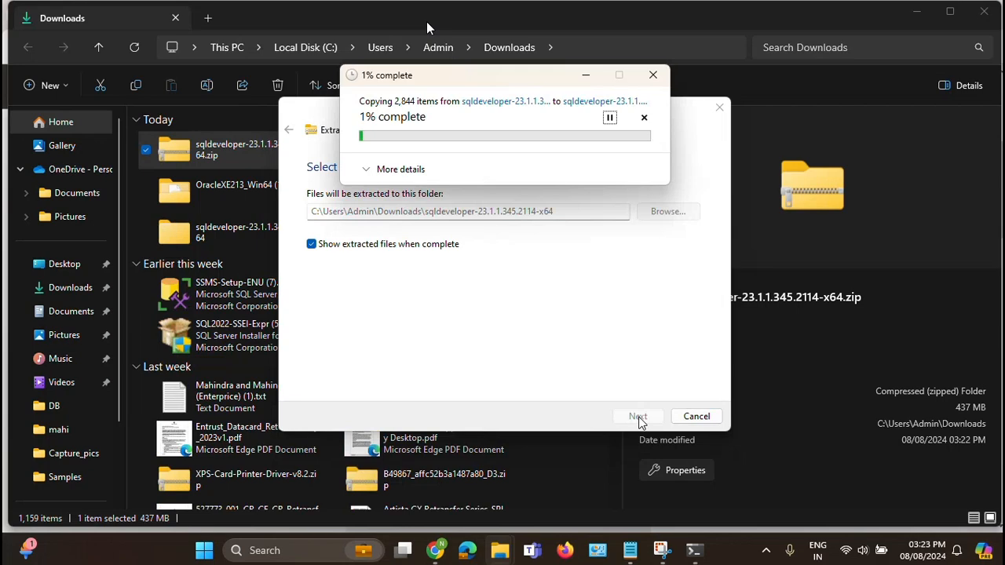
left_click(533, 26)
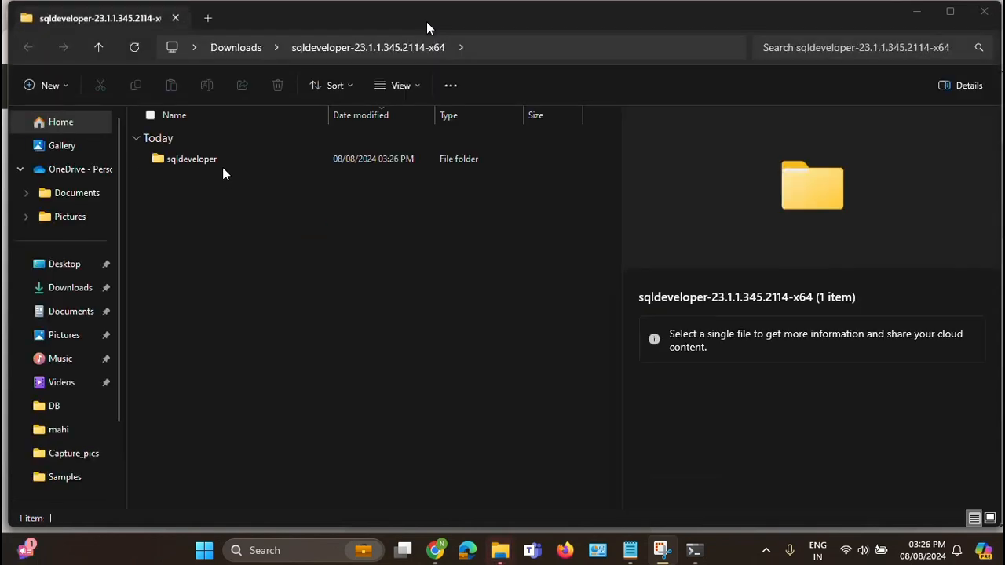
Step: Open the sqldeveloper folder and run sqldeveloper.exe as administrator
double_click(219, 161)
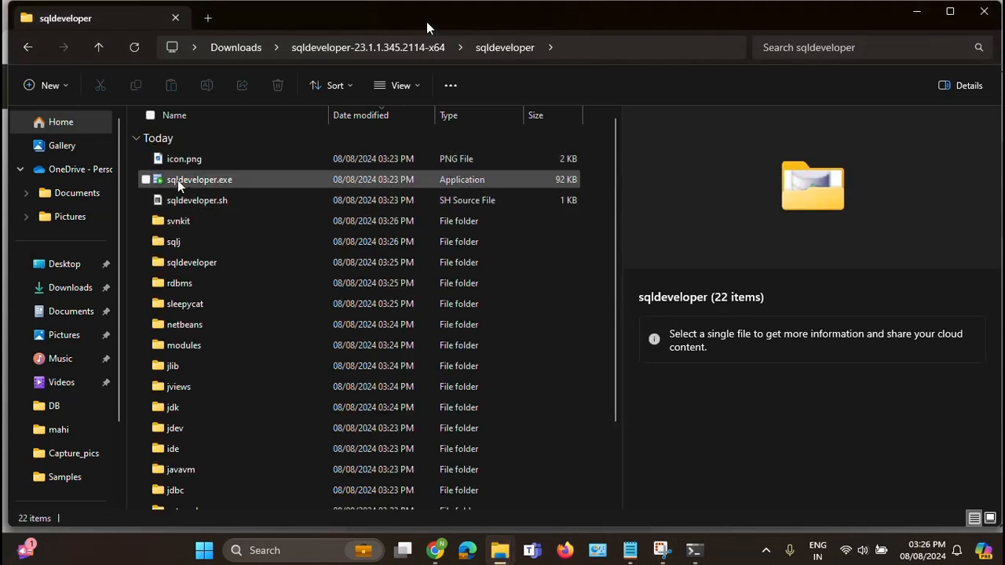
left_click(213, 179)
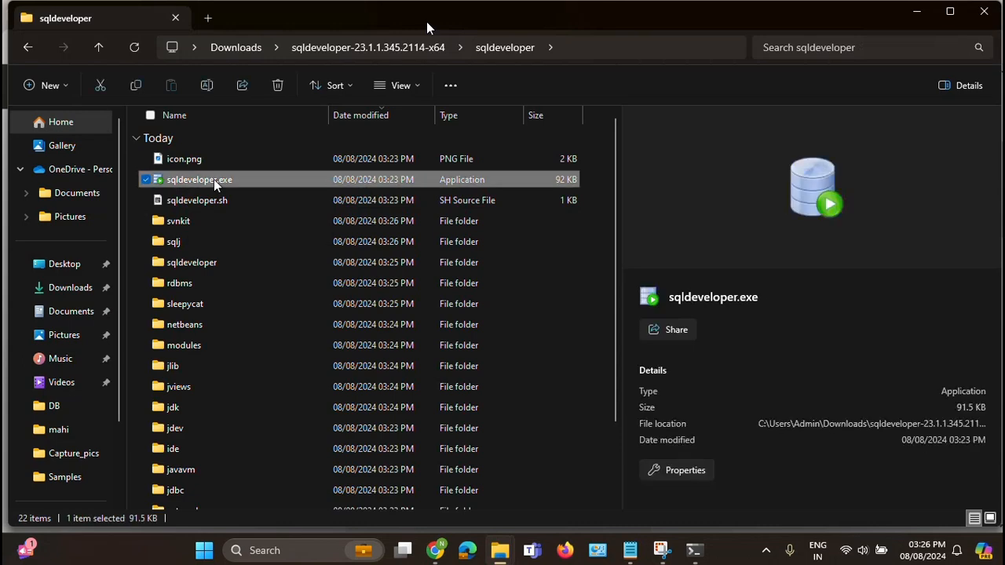
right_click(213, 179)
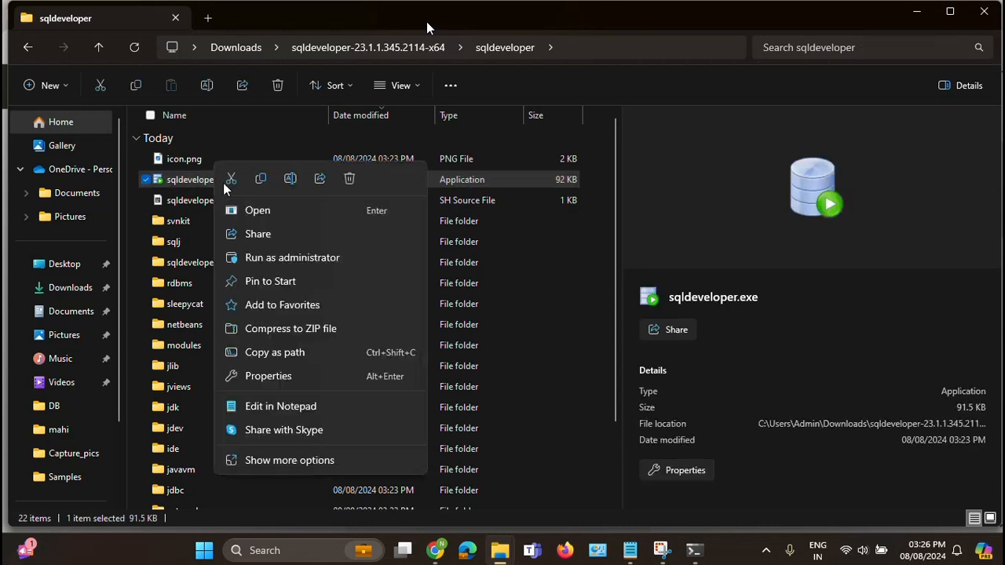
left_click(290, 257)
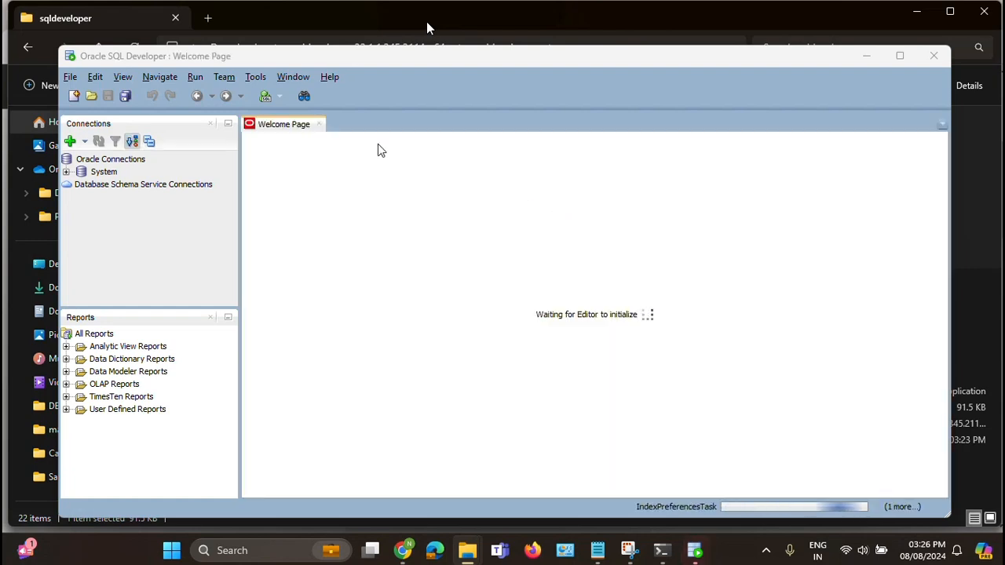
Step: Close the Welcome Page and expand the System connection to list its Tables (Filtered)
left_click(319, 124)
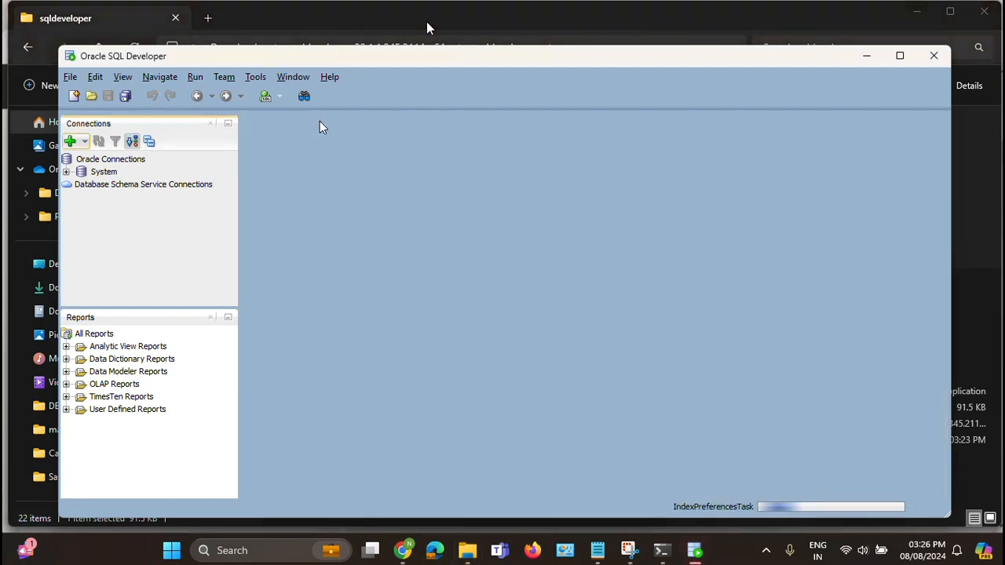
left_click(67, 171)
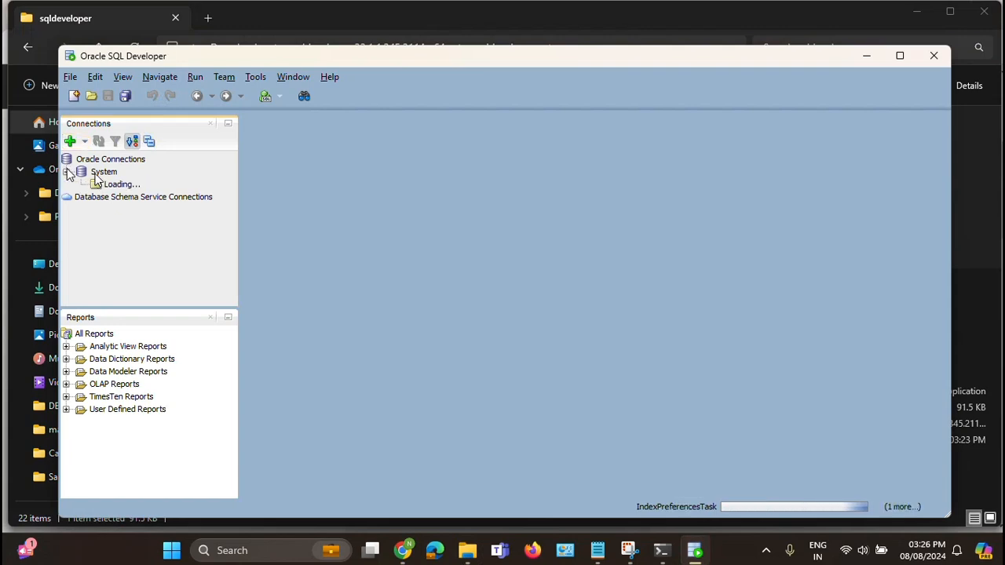
left_click(67, 171)
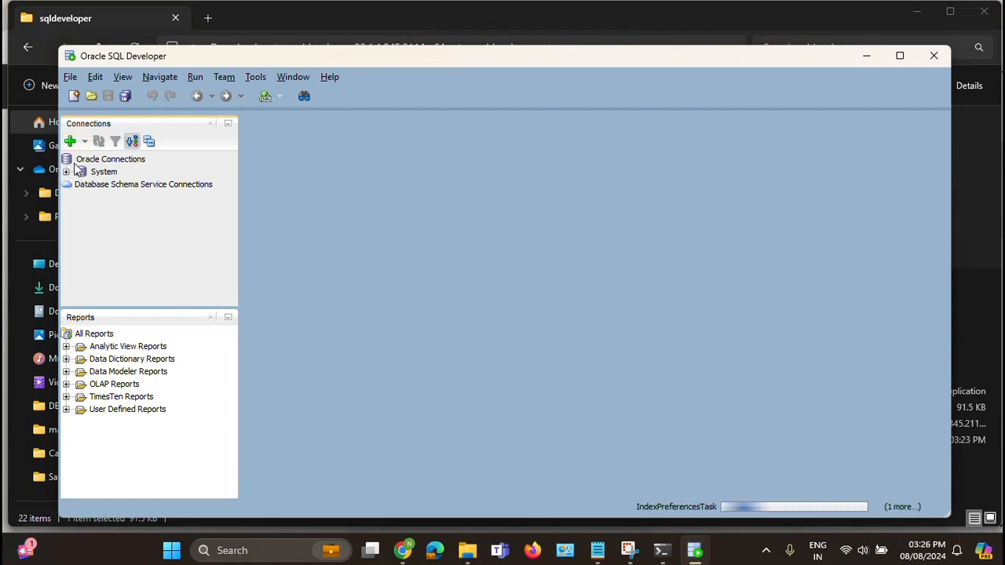
left_click(77, 160)
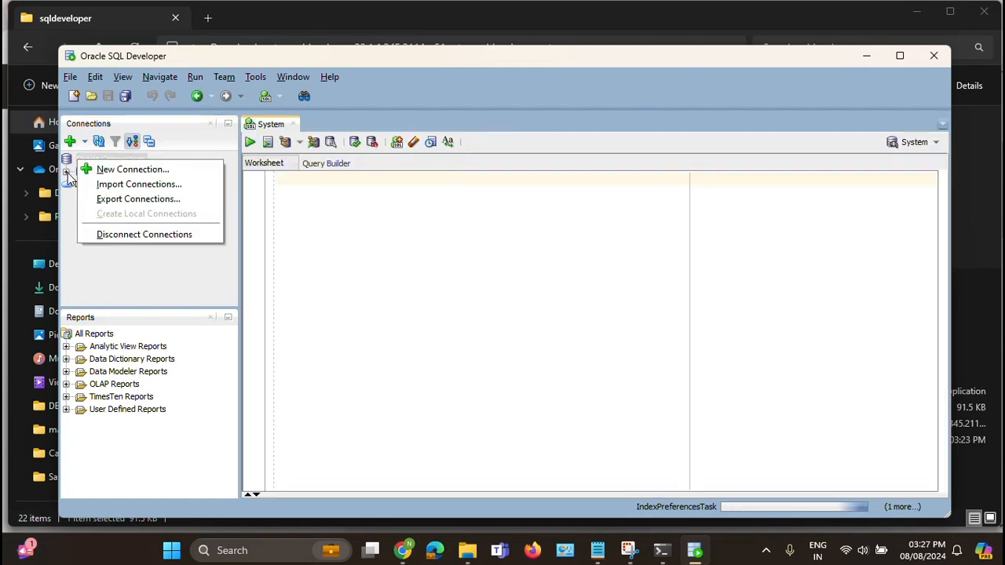
left_click(67, 173)
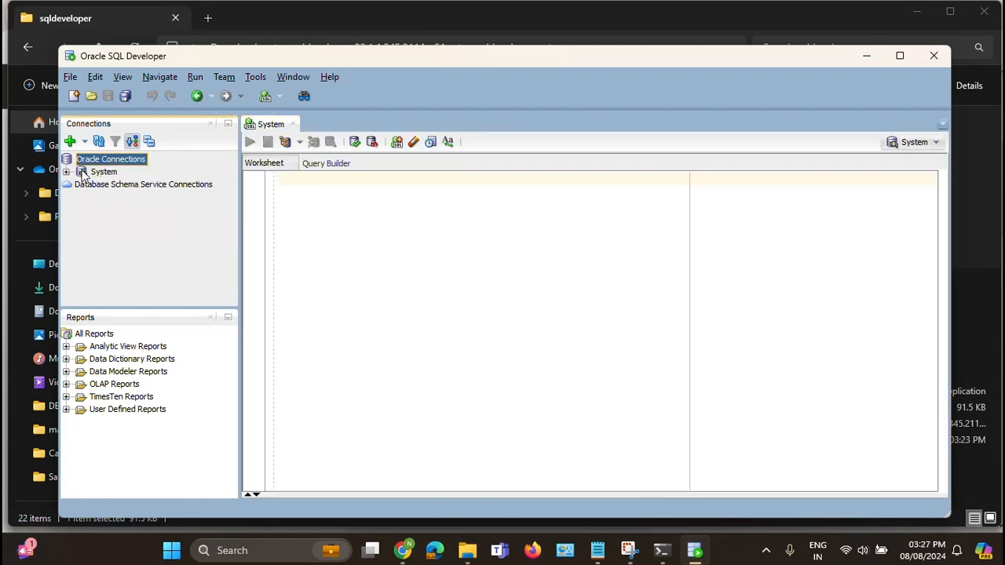
left_click(83, 175)
double_click(69, 172)
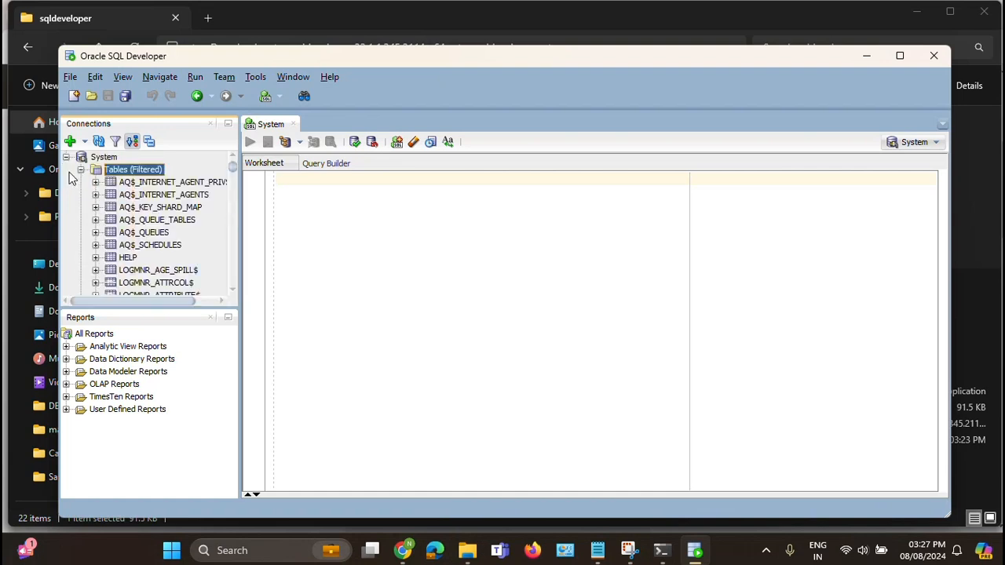
Step: Collapse the System connection tree and bring up the New / Select Database Connection dialog
left_click(80, 171)
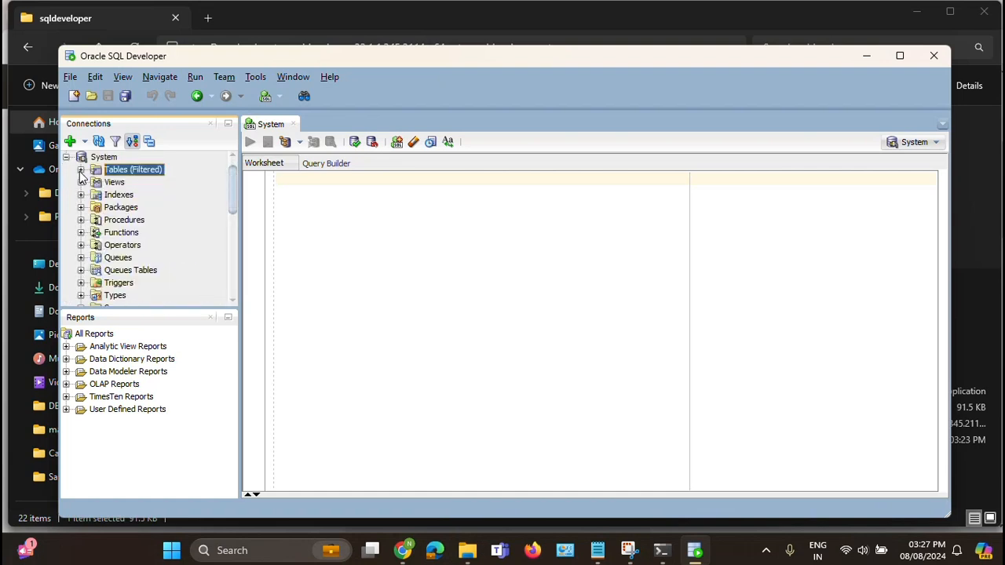
left_click(80, 170)
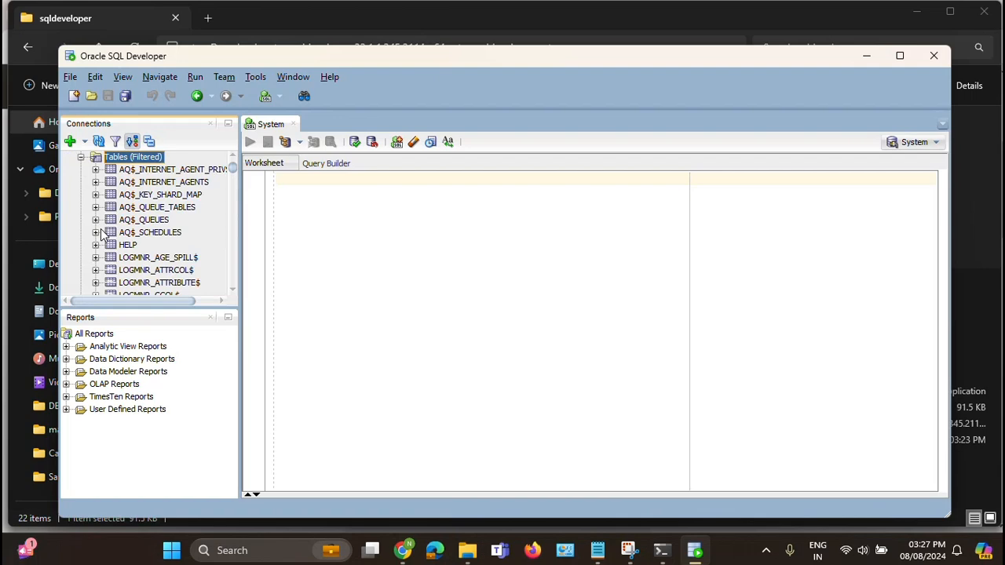
left_click(234, 182)
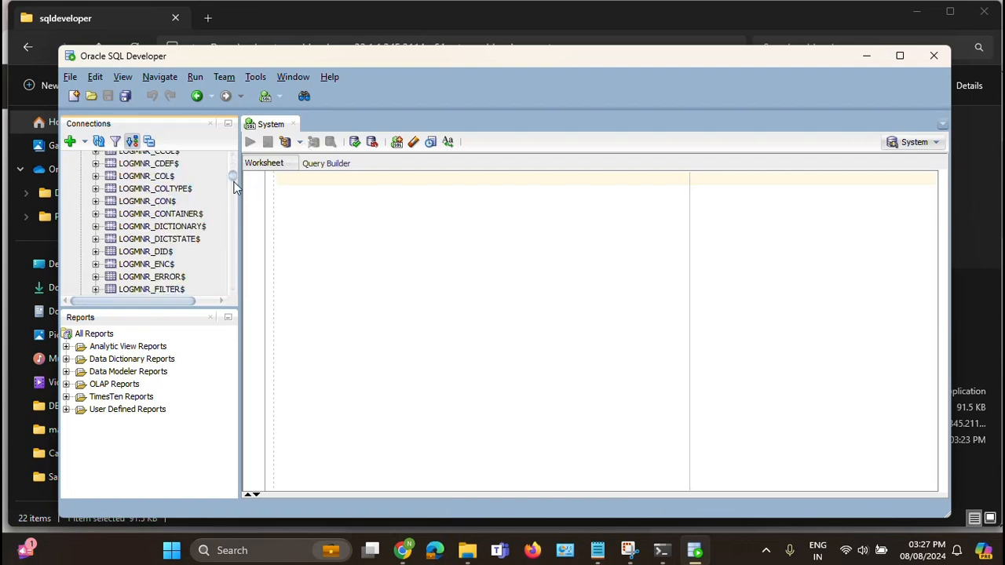
left_click(234, 186)
left_click_drag(234, 185, 230, 128)
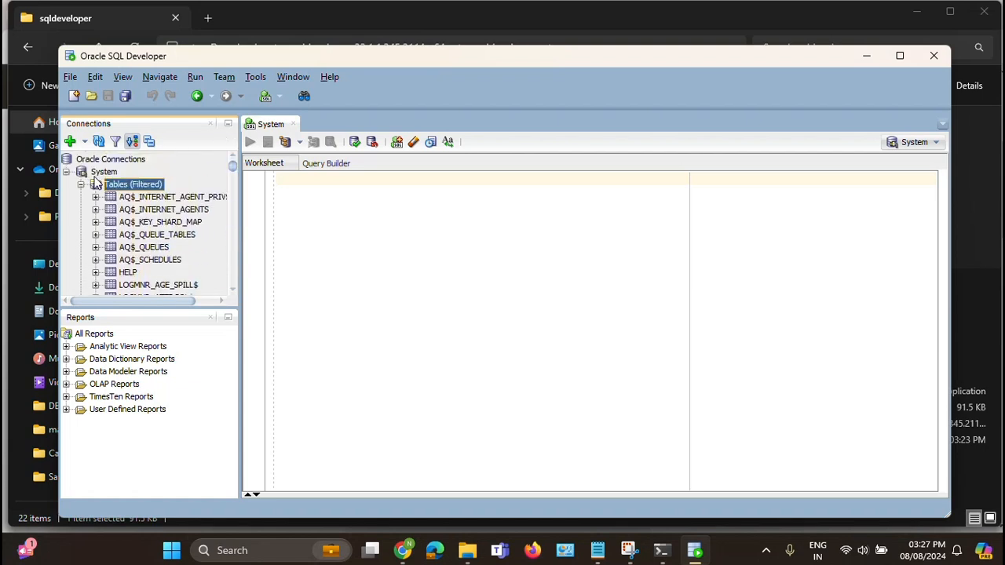
left_click(97, 173)
left_click(67, 173)
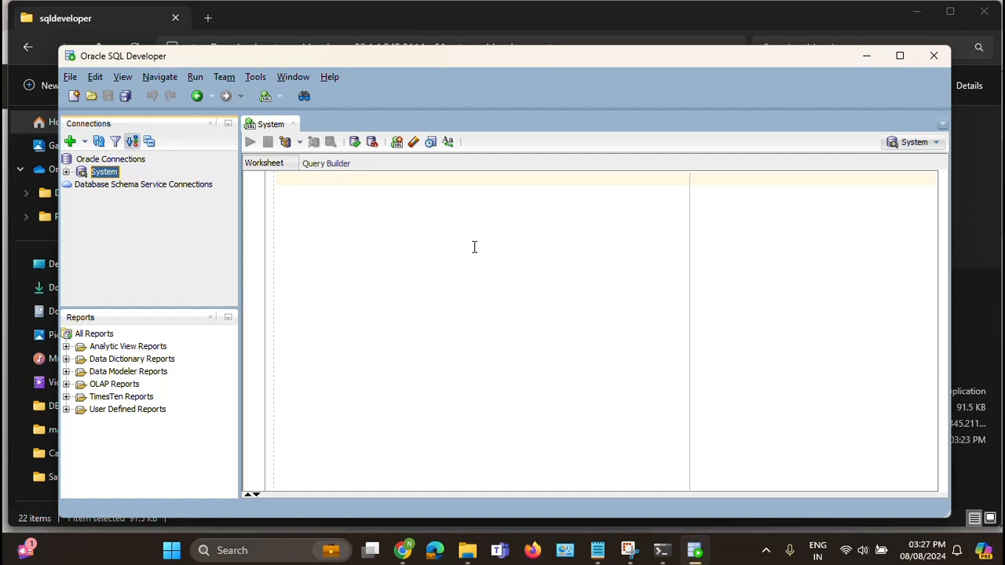
left_click(71, 141)
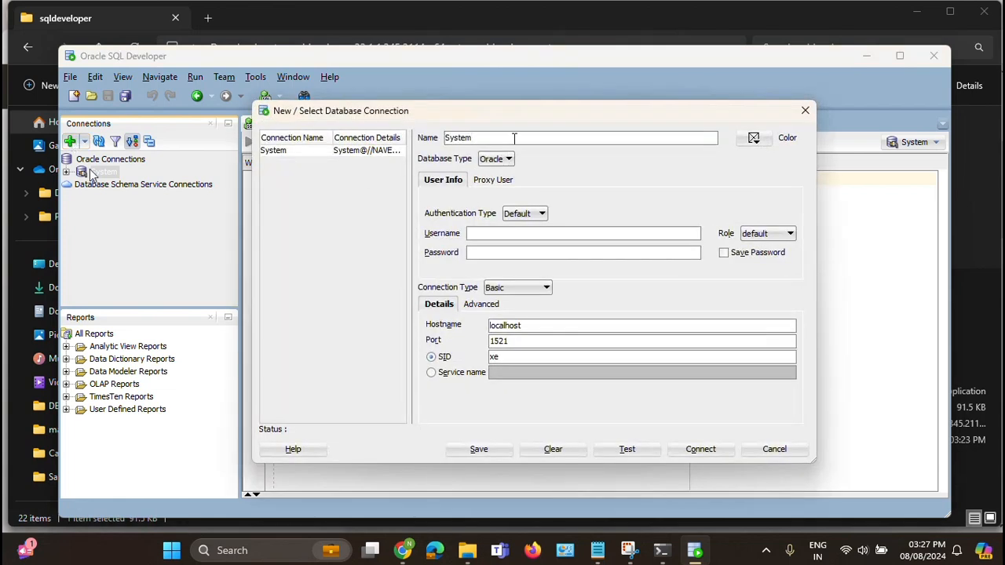
Step: Cancel the connection dialog, close the System worksheet, and toggle the System connection node
left_click(511, 235)
left_click(806, 110)
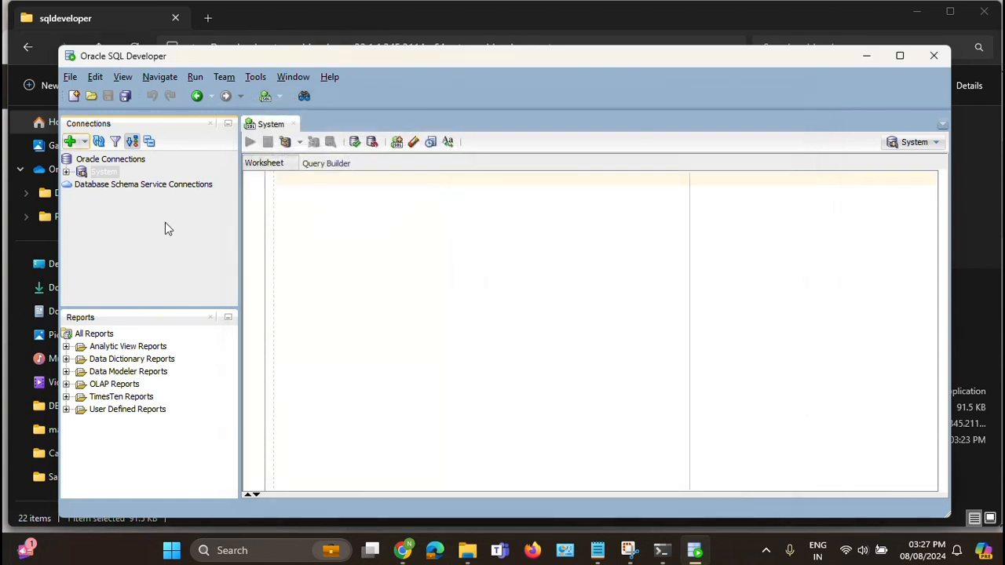
left_click(99, 144)
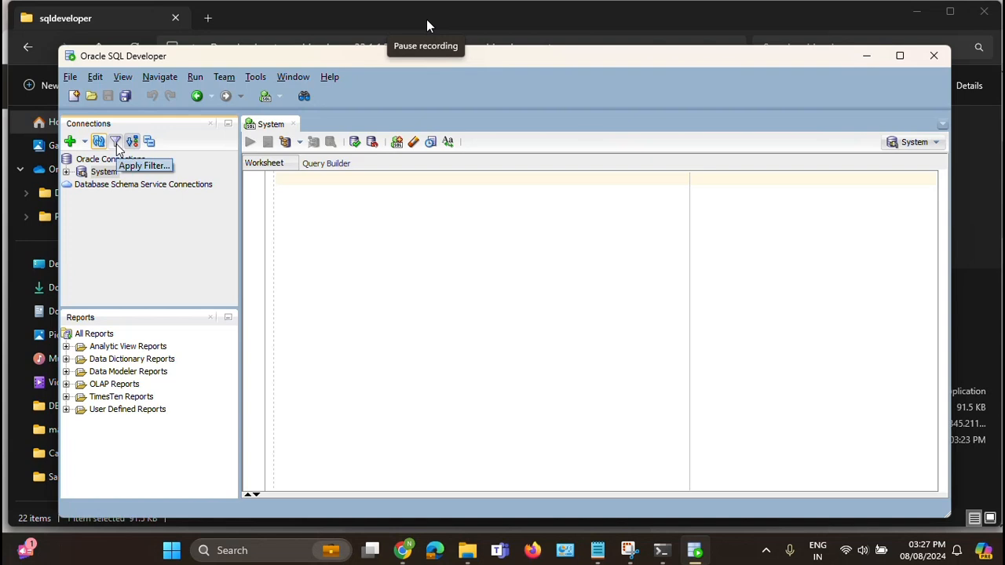
left_click(292, 124)
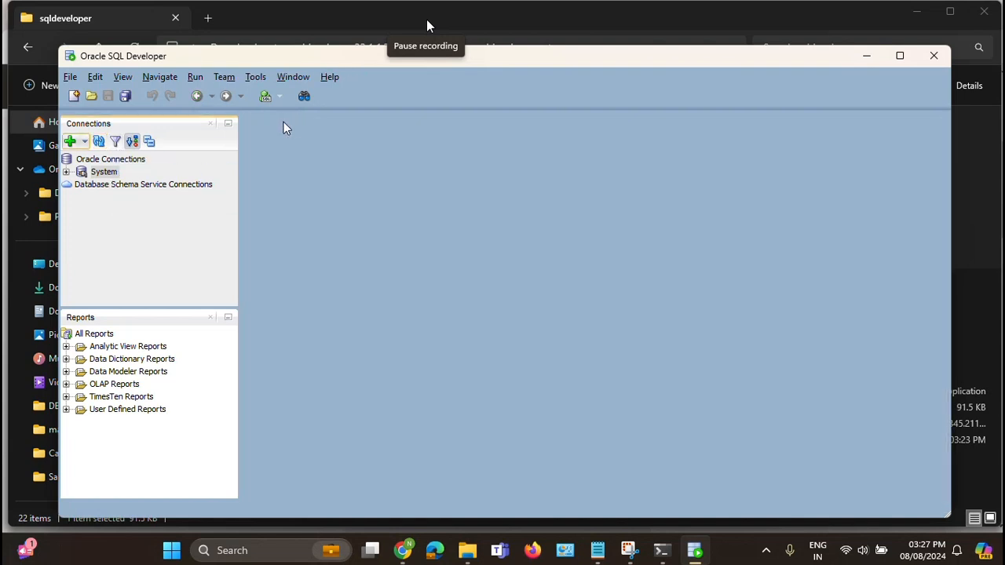
left_click(66, 172)
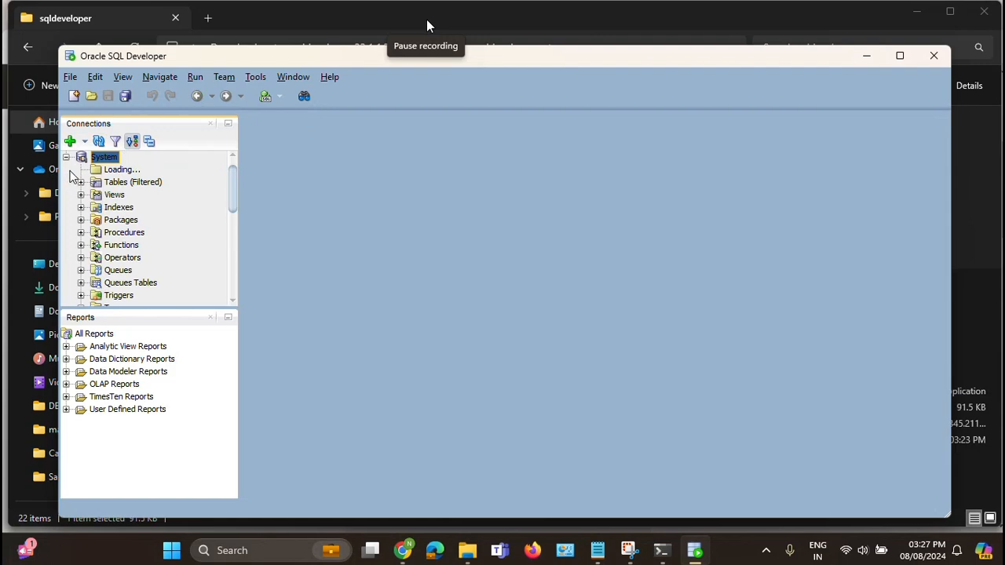
left_click(66, 158)
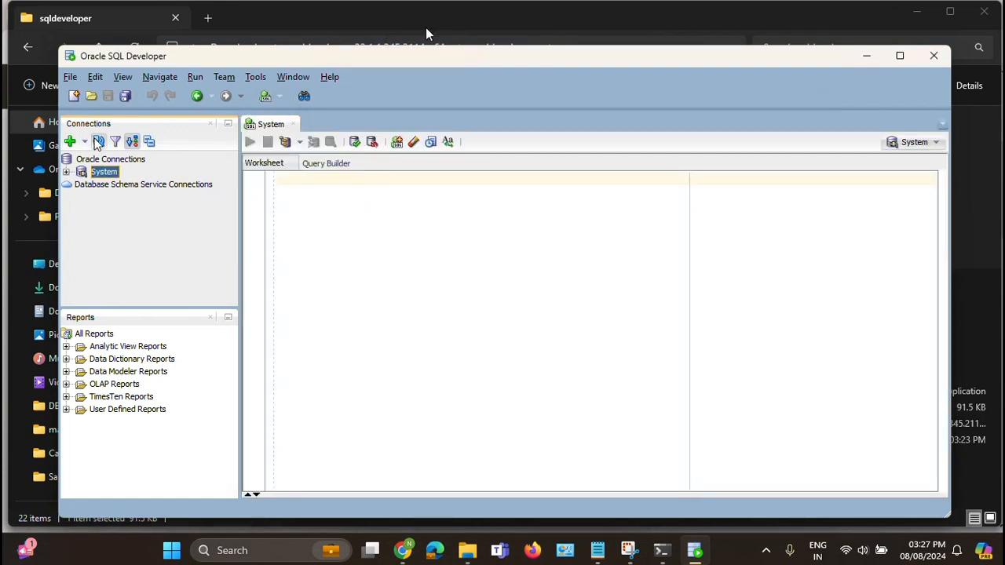
Step: Cancel another 'System' connection attempt, close the worksheet, and expand System to show its object folders
left_click(70, 142)
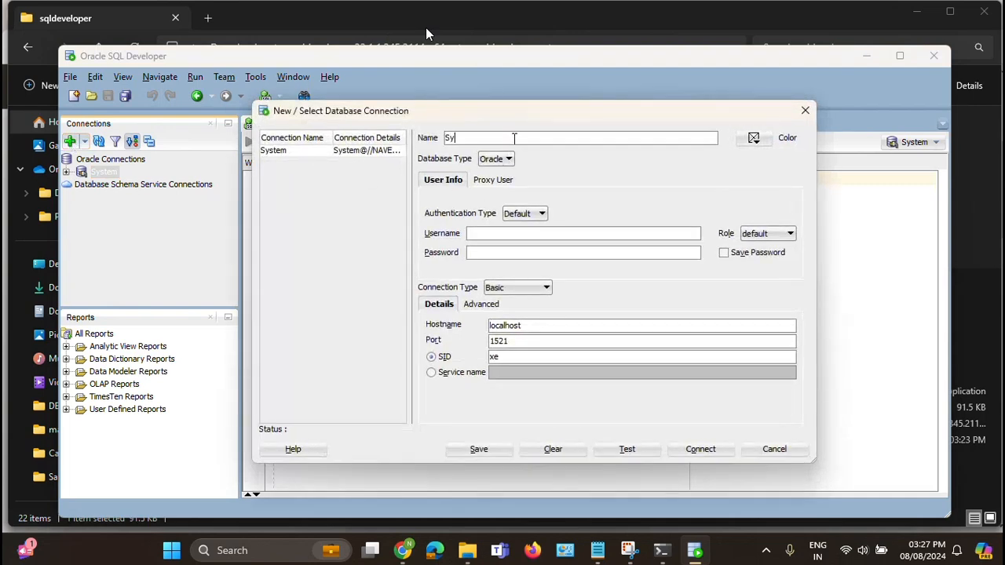
type("System")
left_click(512, 236)
left_click(810, 109)
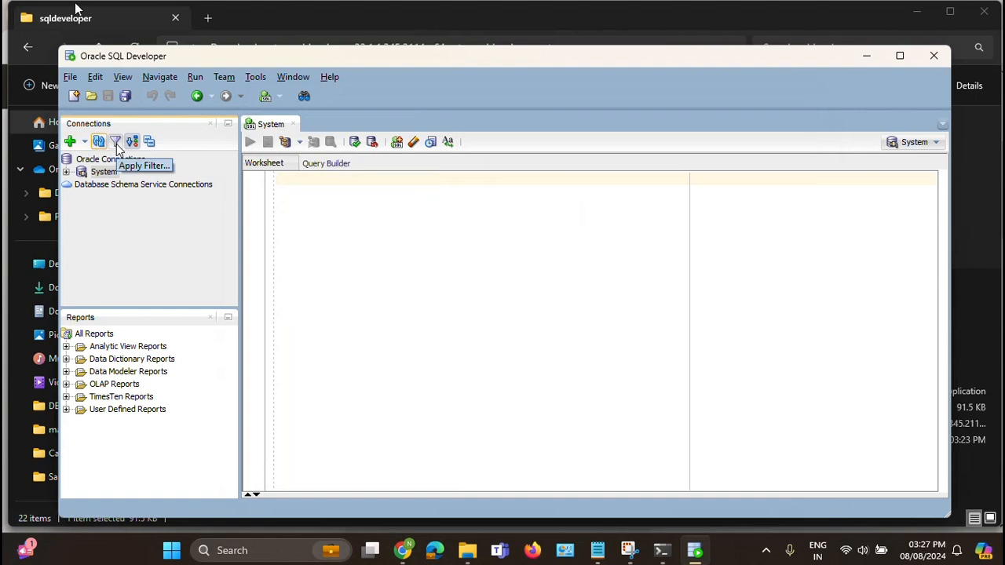
left_click(297, 123)
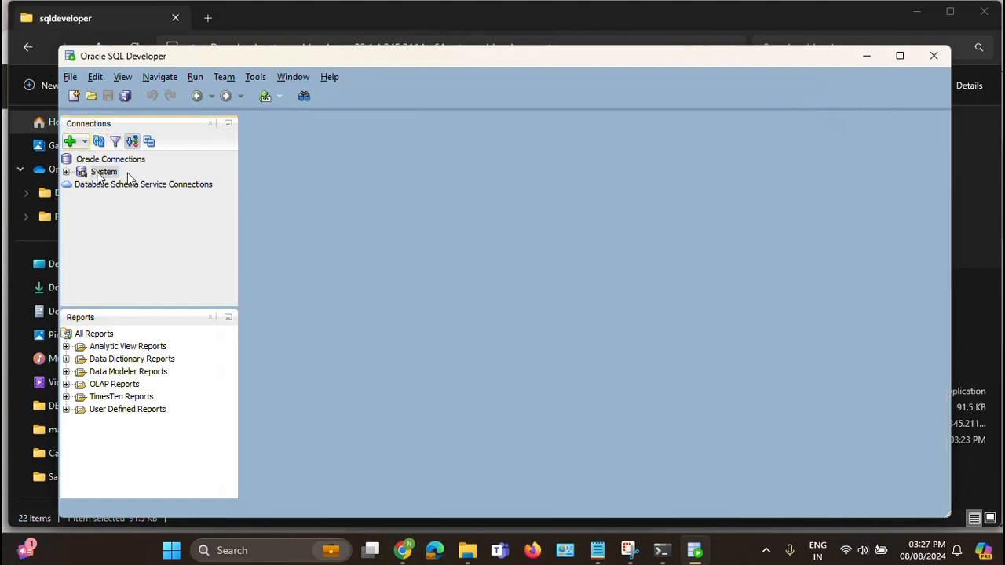
left_click(66, 172)
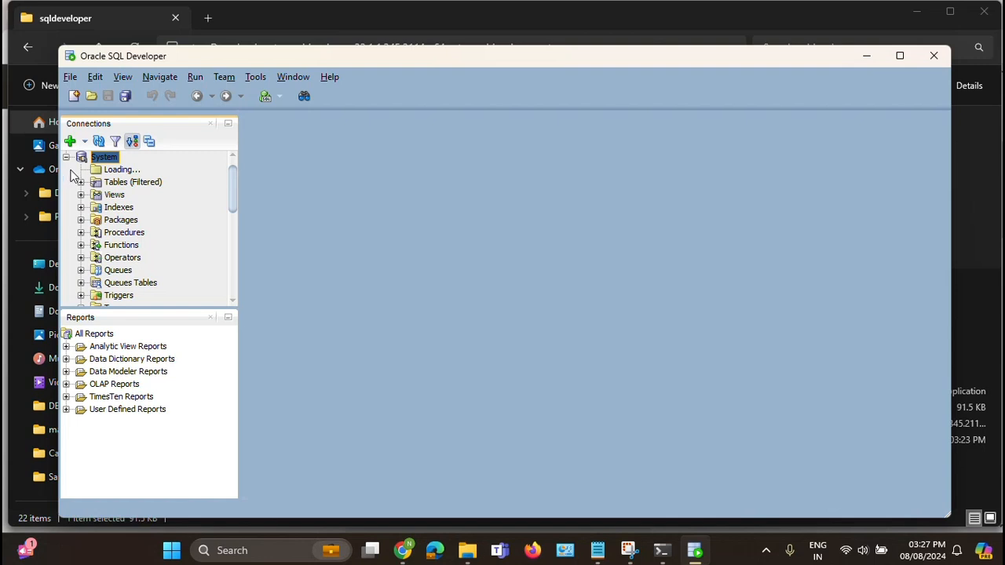
left_click(66, 157)
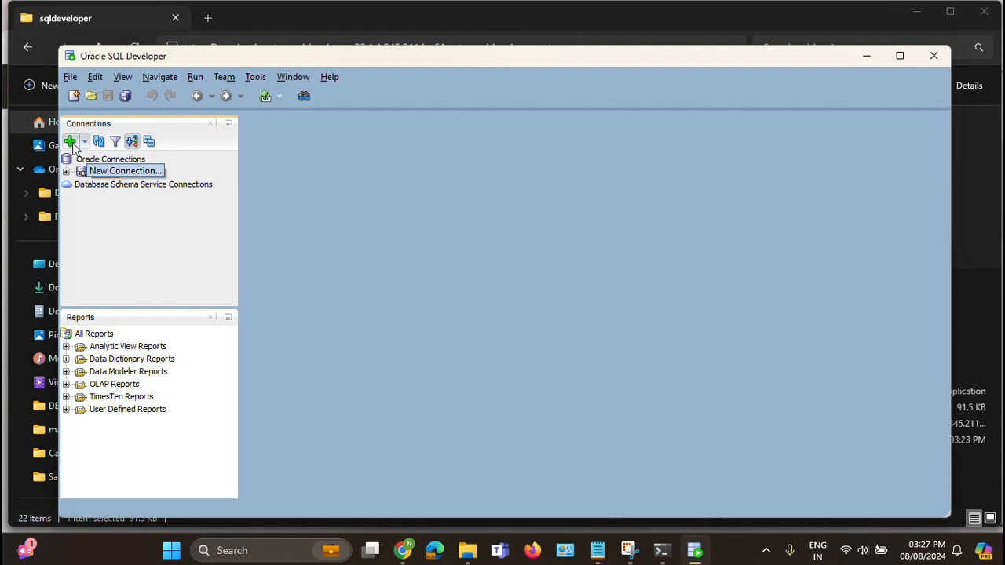
left_click(66, 172)
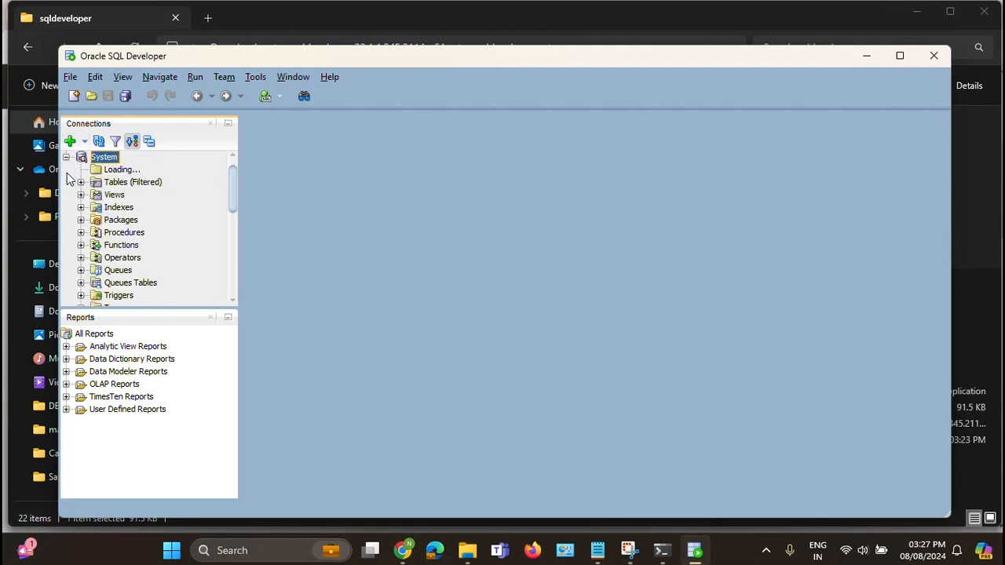
Step: Collapse the System connection, open its Properties dialog, and close it unchanged
left_click(67, 158)
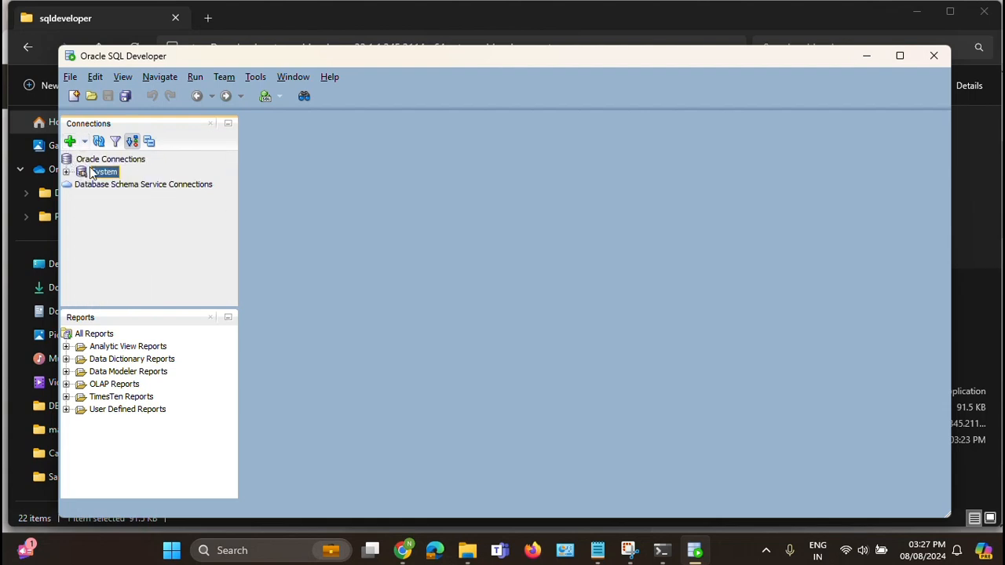
right_click(93, 175)
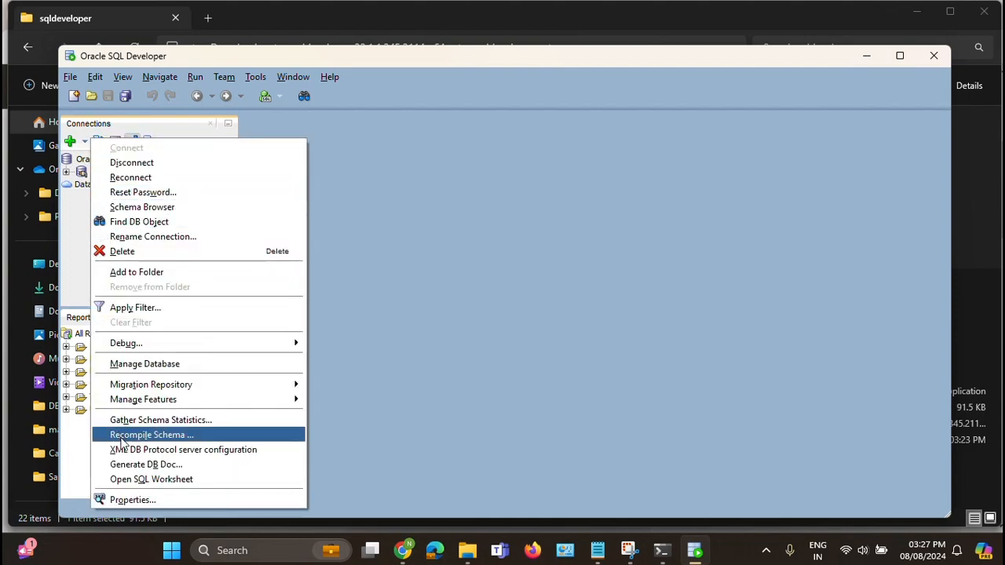
left_click(134, 500)
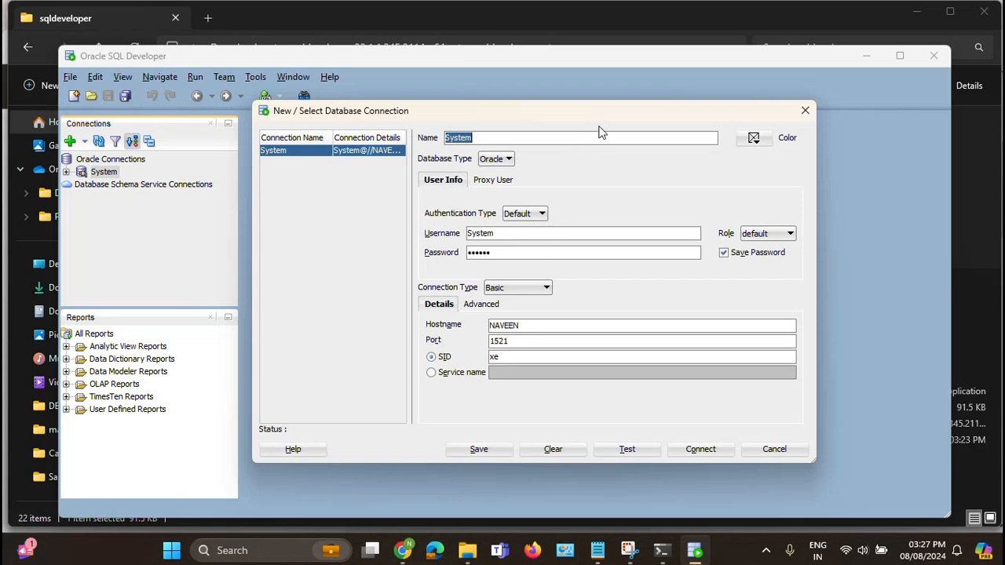
left_click(805, 110)
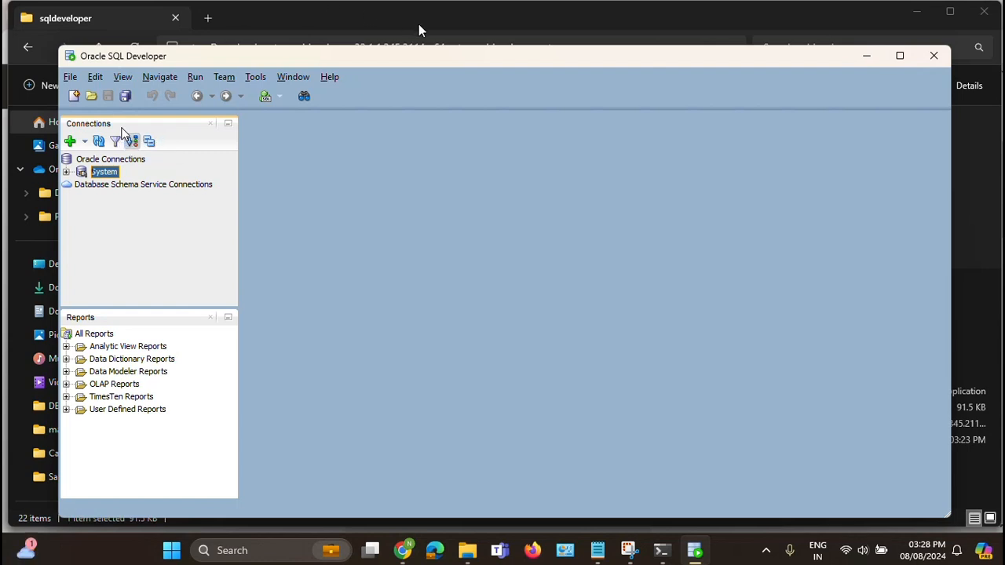
Step: Maximize SQL Developer and reopen the System connection's properties showing port 1521 and SID xe
left_click(901, 58)
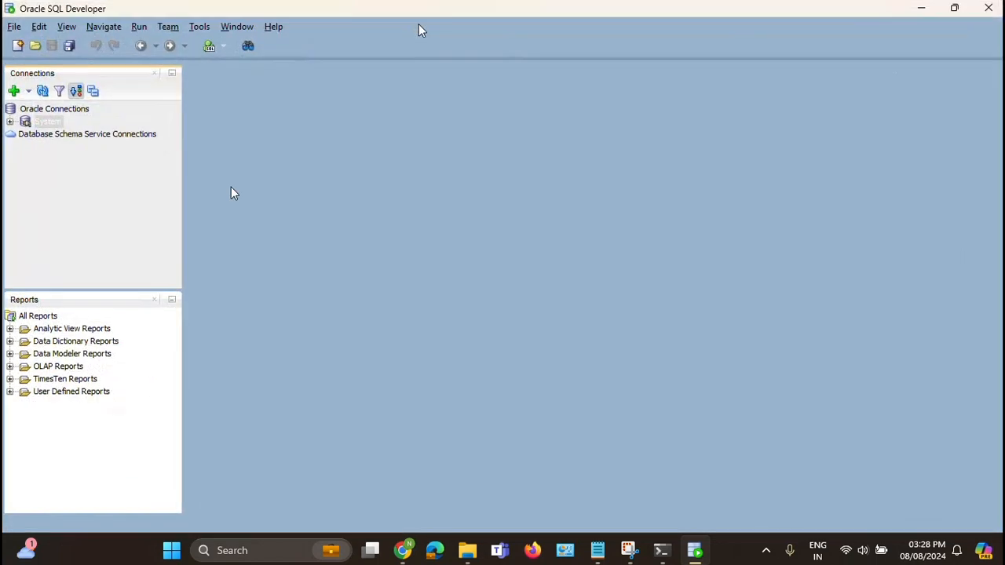
left_click(11, 123)
left_click(10, 107)
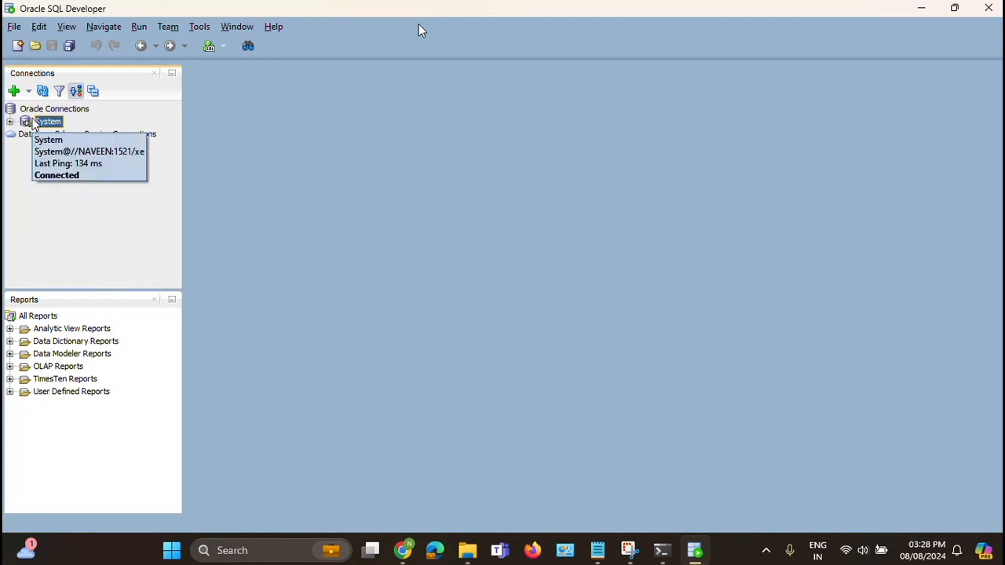
right_click(33, 124)
left_click(83, 479)
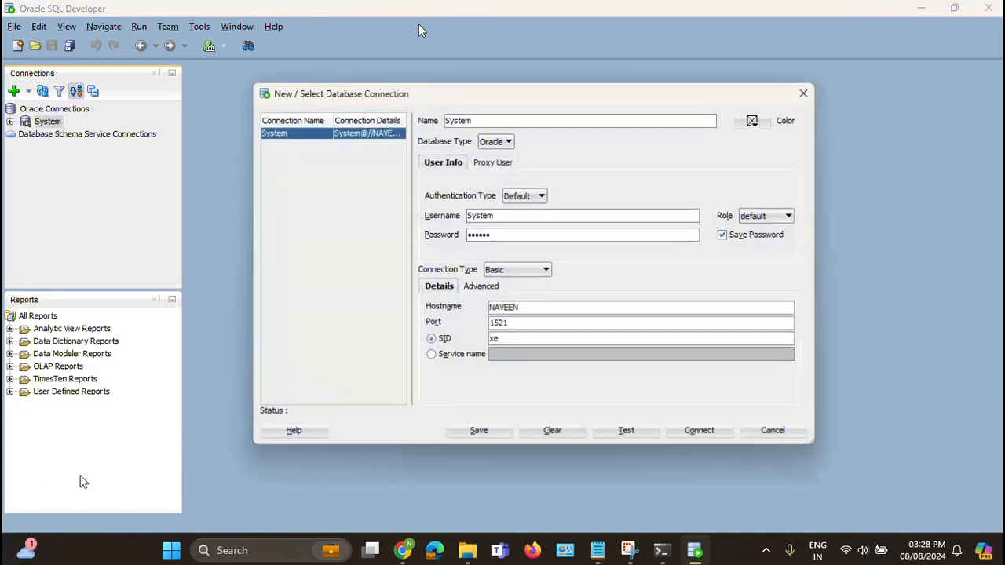
Step: Clear the NAVEEN hostname from the System connection's settings
left_click(522, 119)
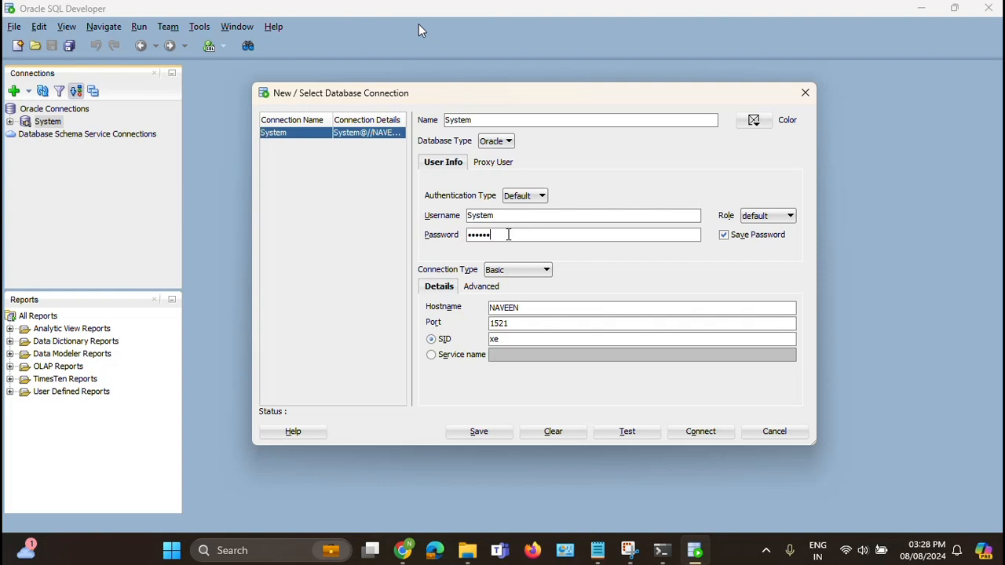
key("ctrl+a")
key("BackSpace")
double_click(530, 305)
key("BackSpace")
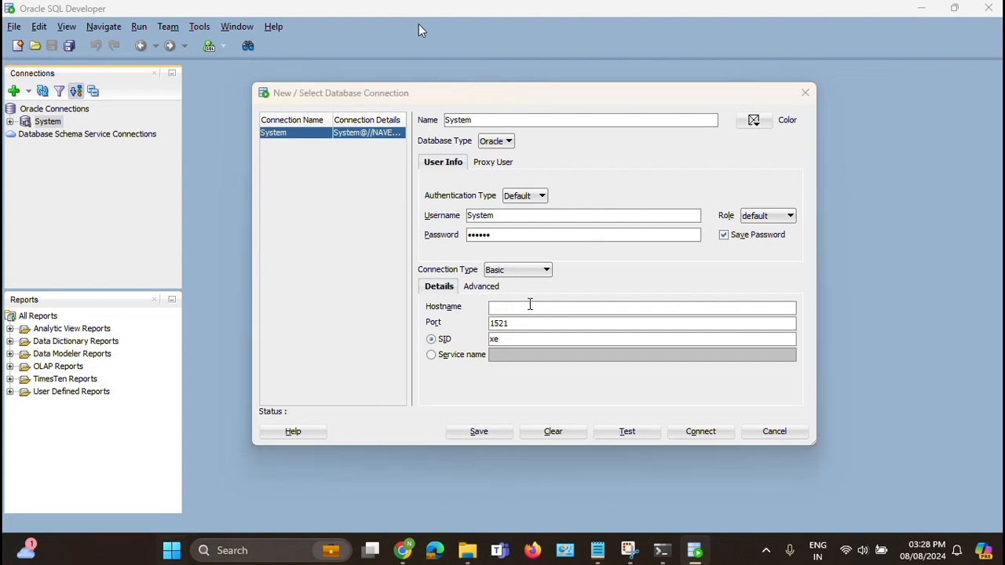
Step: Launch Command Prompt from Windows search with cmd
key("super")
type("cmd")
key("Return")
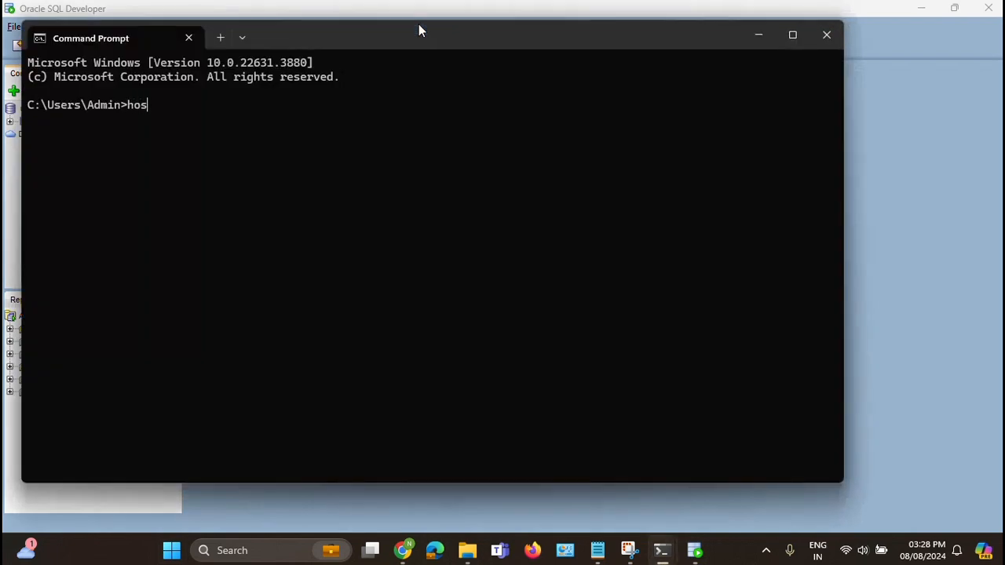
Step: Try HOST, clear the screen with cls, then run hostname to print NAVEEN
key("Return")
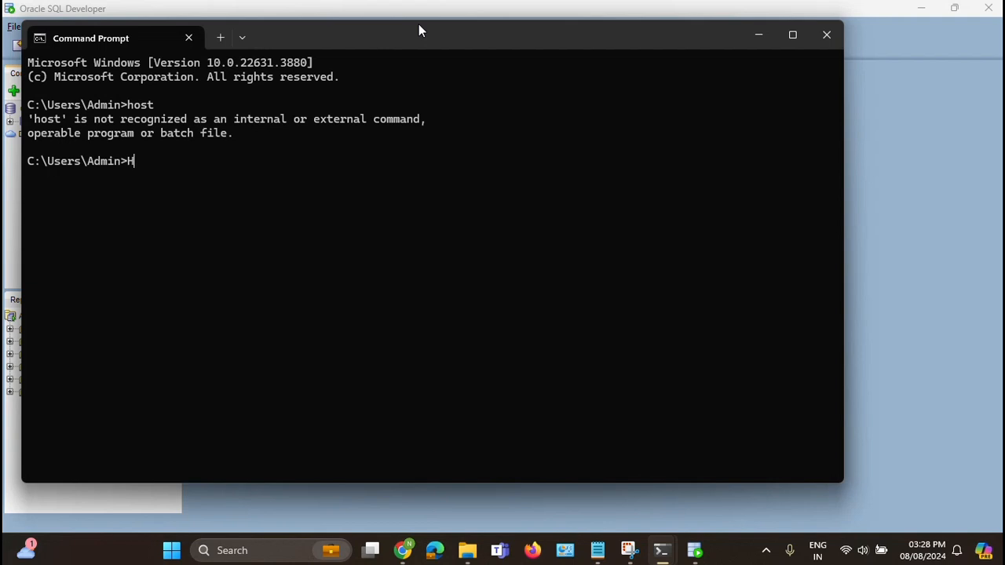
type("HOST")
key("Return")
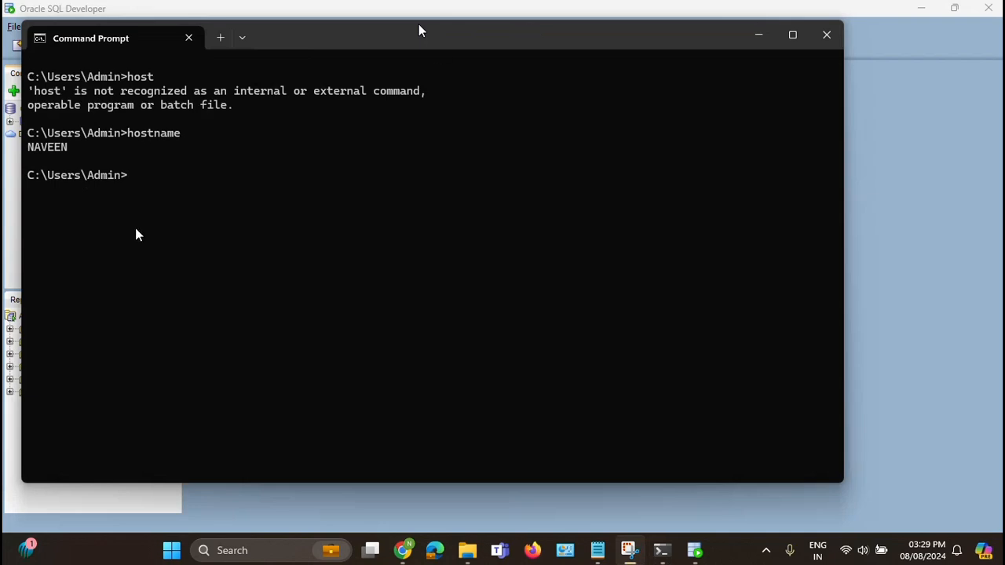
type("cls")
key("Return")
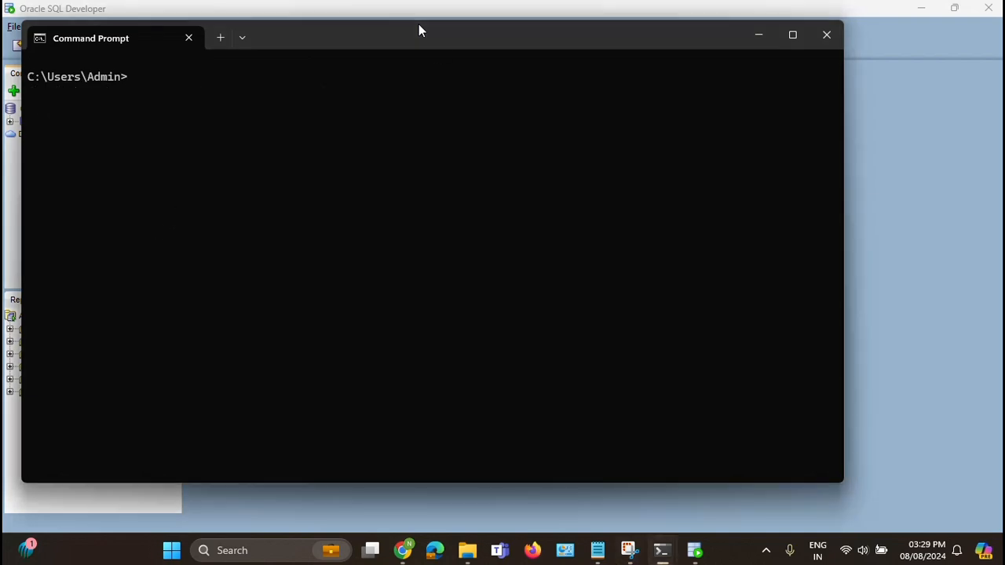
type("hostname")
key("Return")
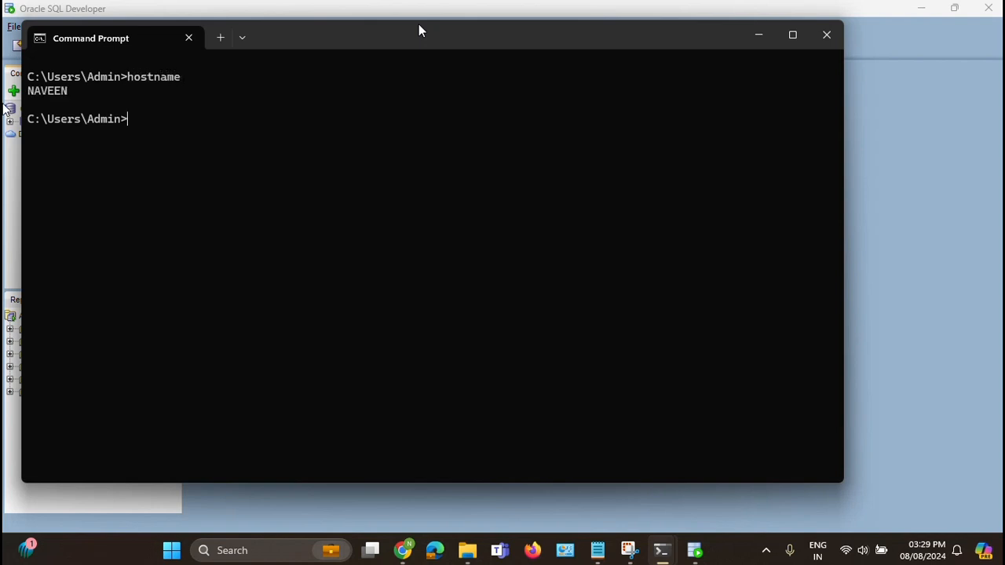
Step: Copy the NAVEEN host name from the output and minimize Command Prompt
left_click_drag(47, 90, 63, 90)
right_click(63, 89)
left_click(756, 44)
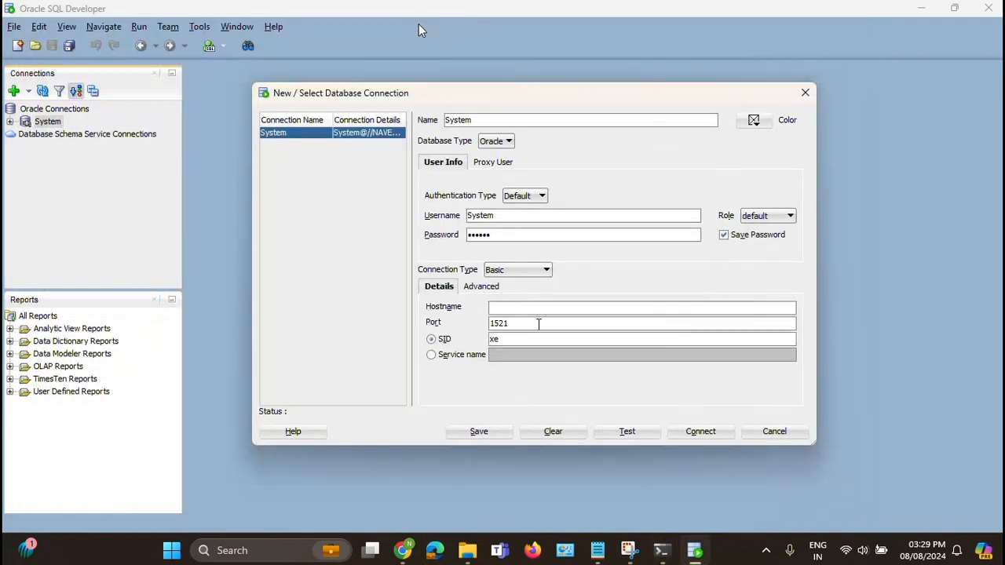
Step: Paste NAVEEN into Hostname, get a Success connection test, and switch to Chrome
type("NAVEEN")
left_click(616, 435)
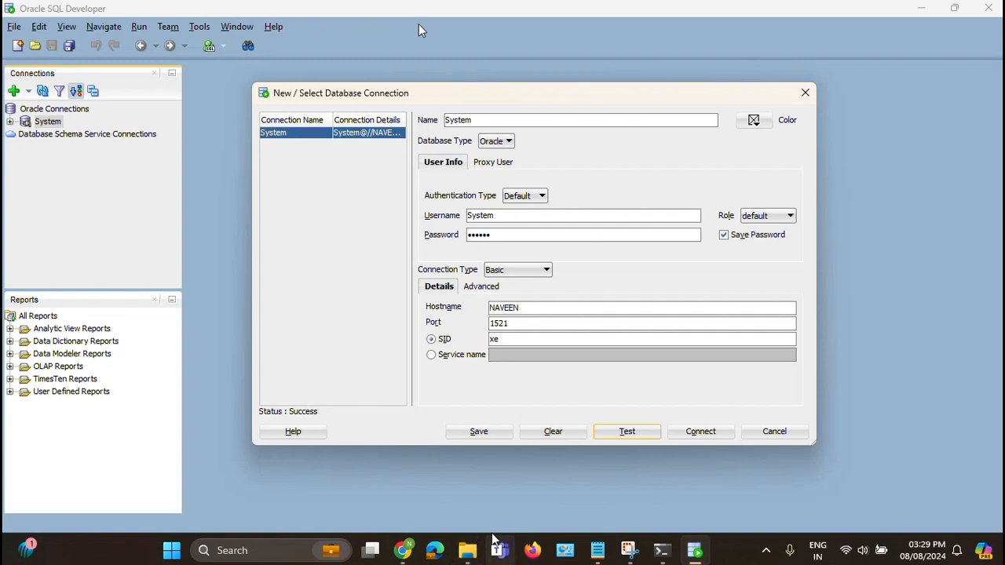
left_click(405, 551)
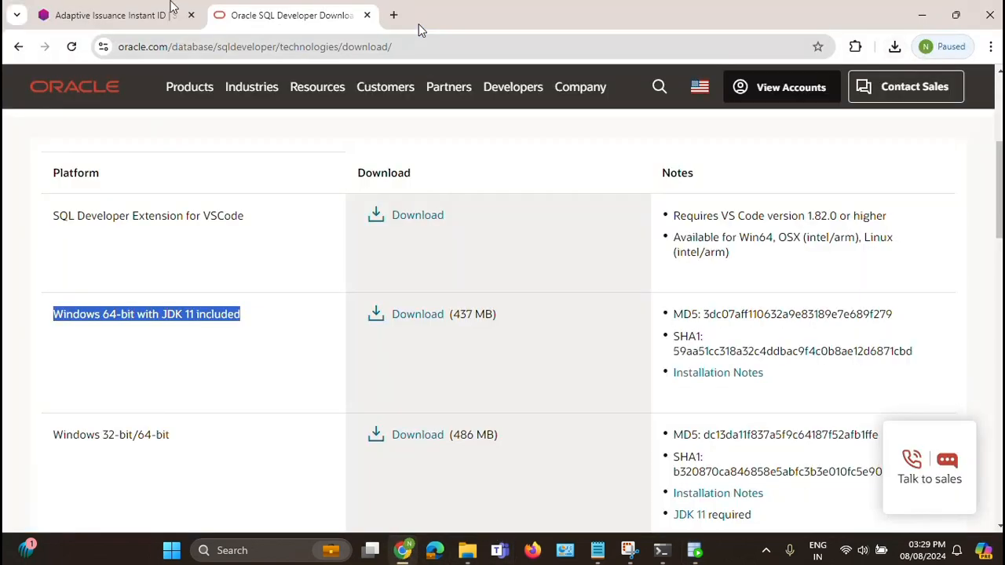
Step: Sign in with the saved administrator login, open Settings, and open the Manage Application Settings help
left_click(171, 8)
left_click(486, 297)
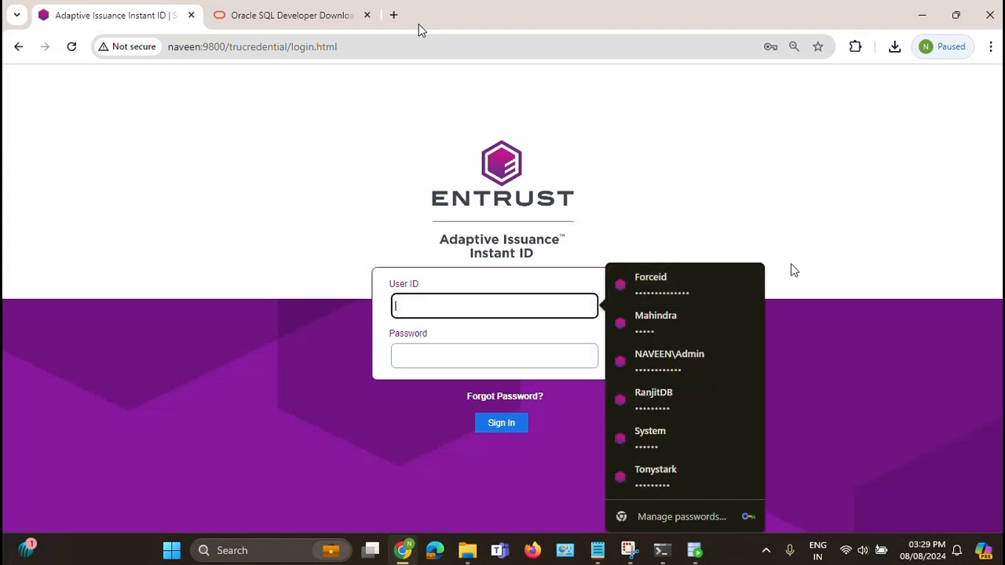
left_click(687, 281)
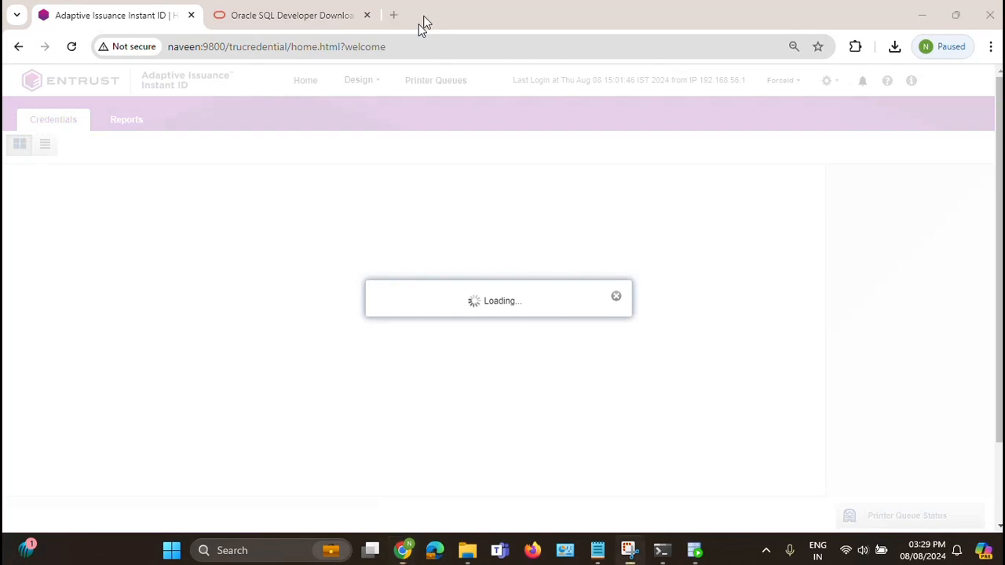
left_click(827, 81)
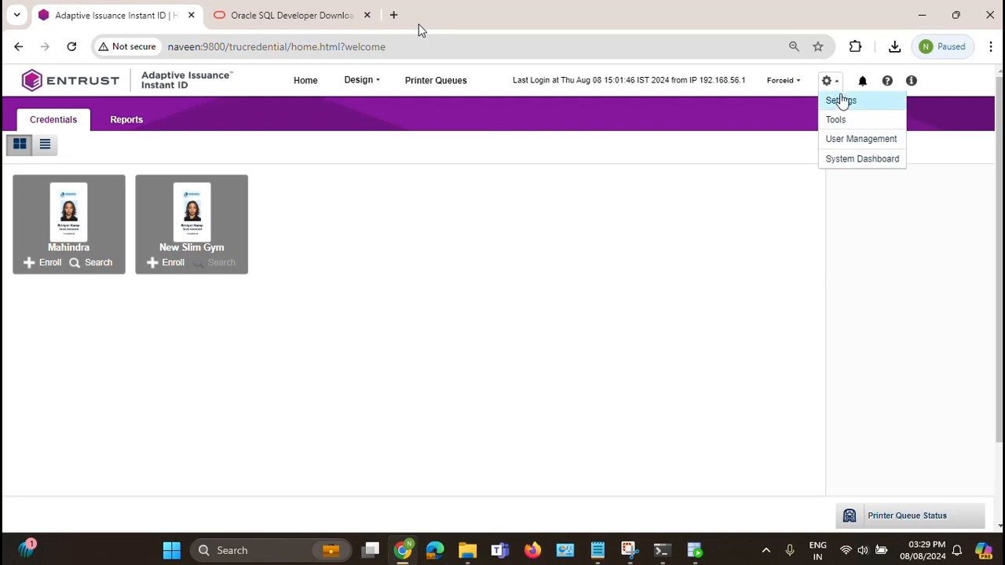
left_click(842, 100)
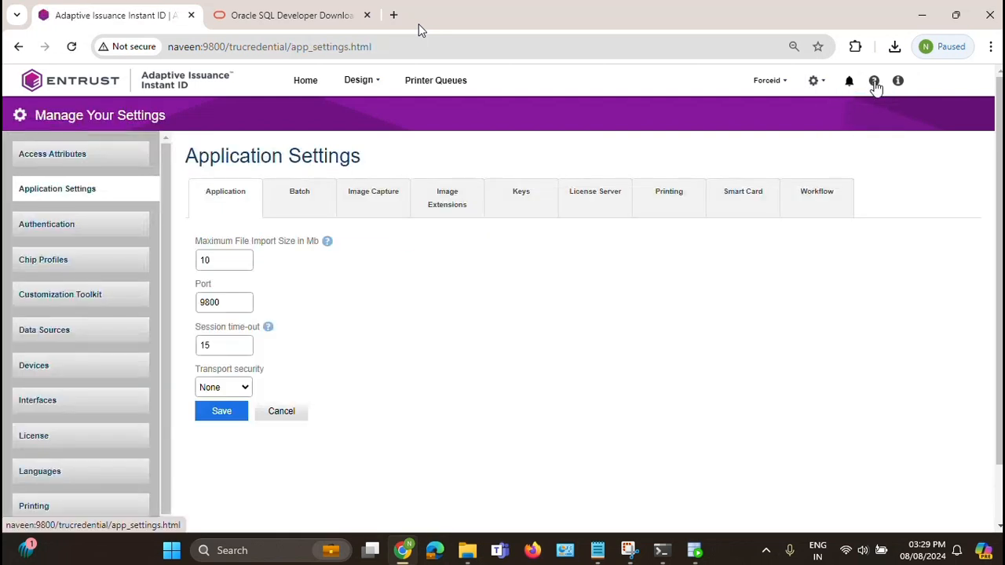
left_click(874, 82)
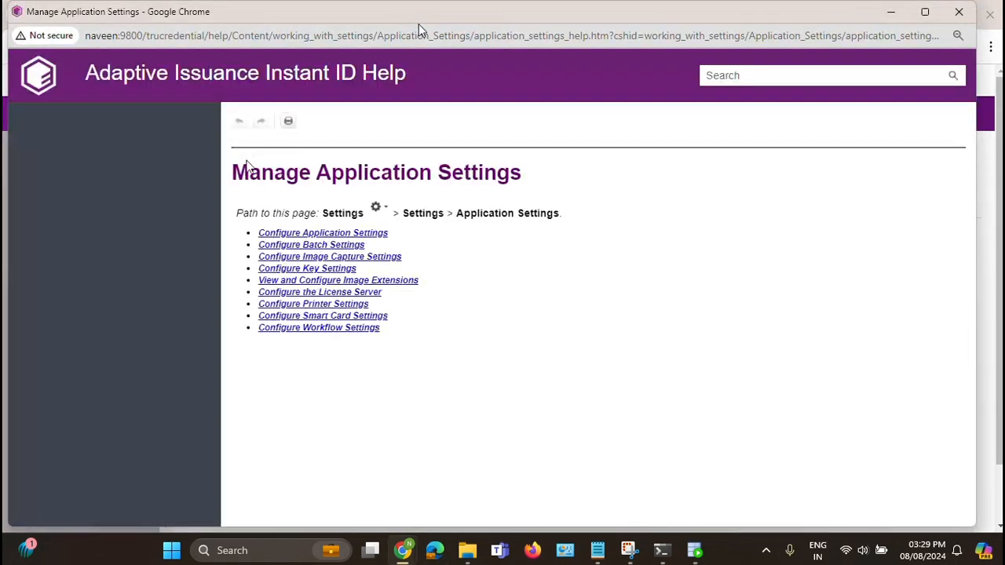
Step: Browse the help from Common Tasks through Manage Data Sources and Databases to Database URL Formats
scroll(92, 195, "up", 3)
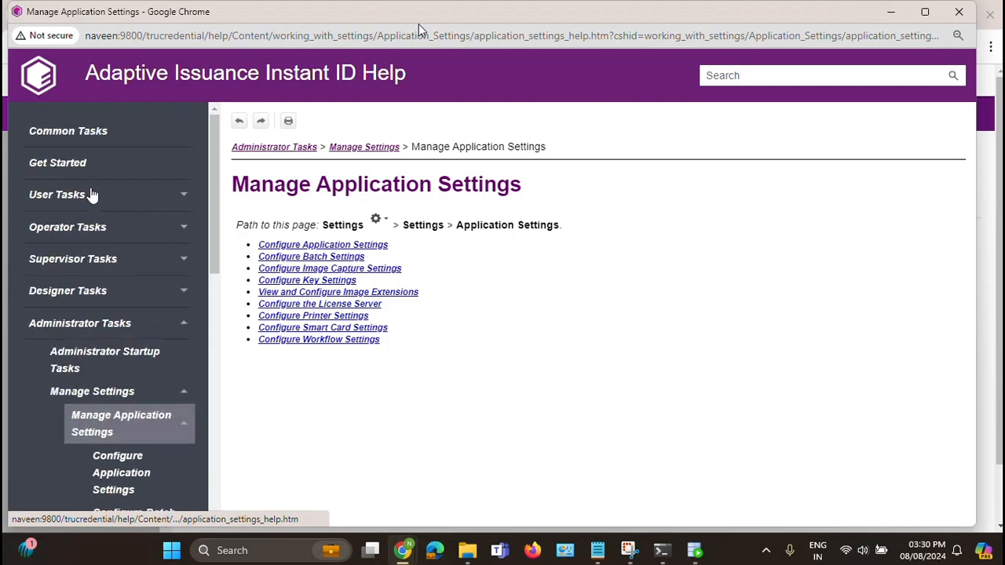
left_click(66, 157)
scroll(452, 399, "down", 5)
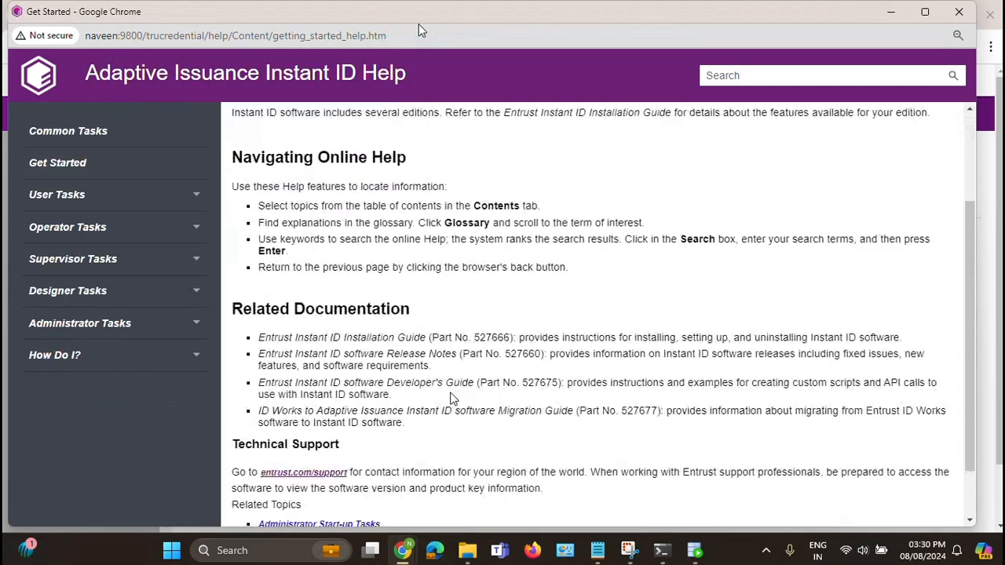
scroll(451, 399, "up", 5)
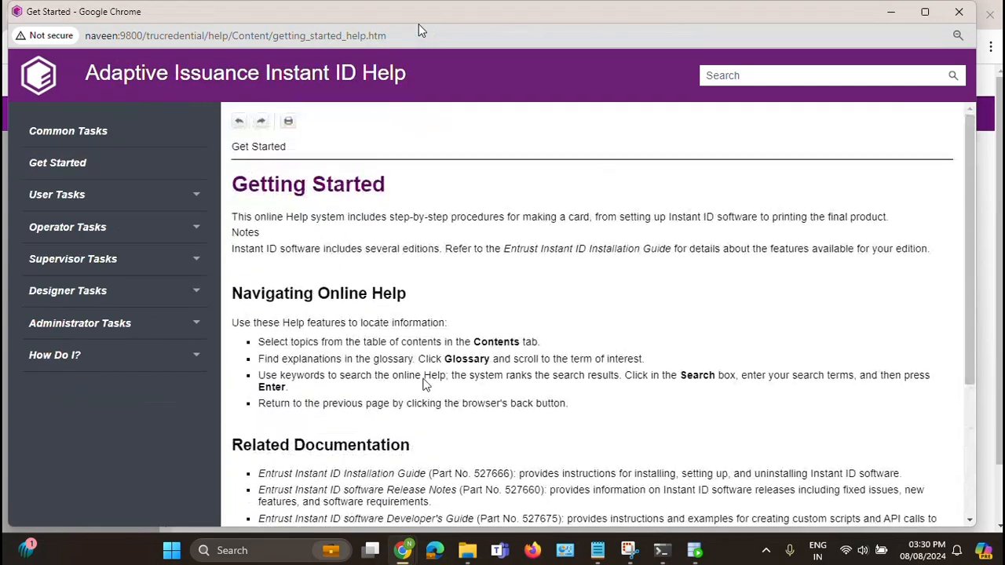
left_click(43, 130)
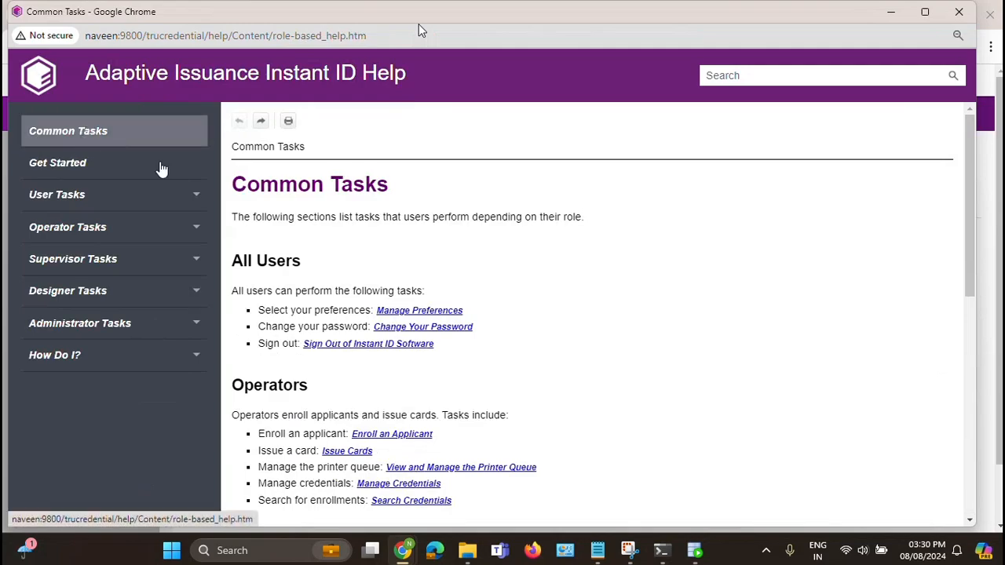
scroll(442, 384, "down", 3)
scroll(442, 384, "down", 4)
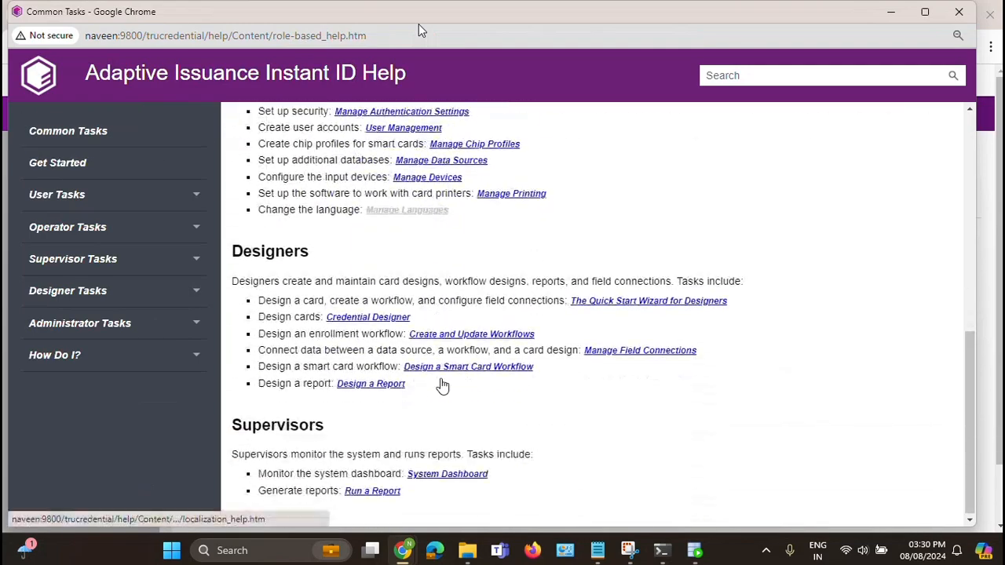
left_click(448, 161)
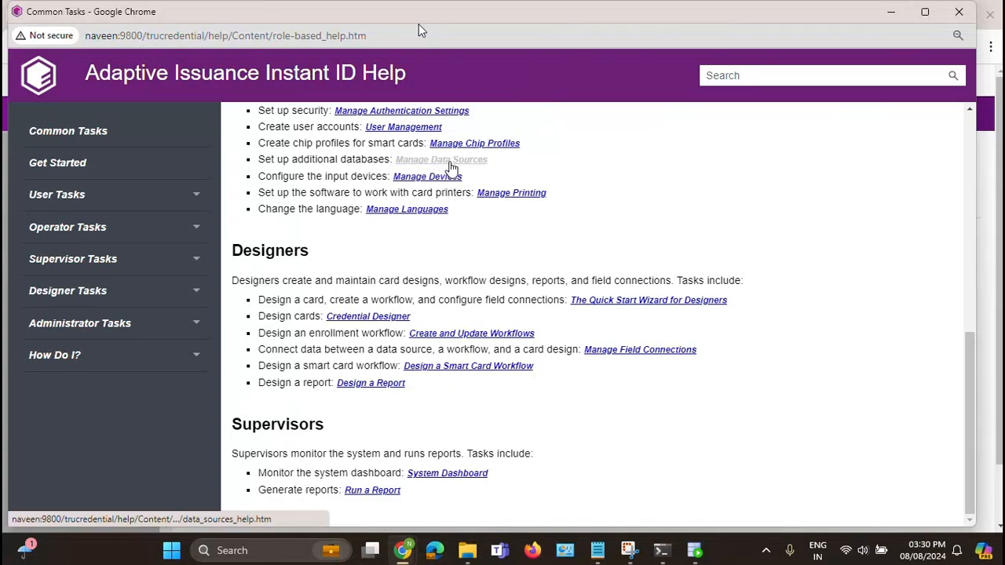
scroll(455, 248, "down", 3)
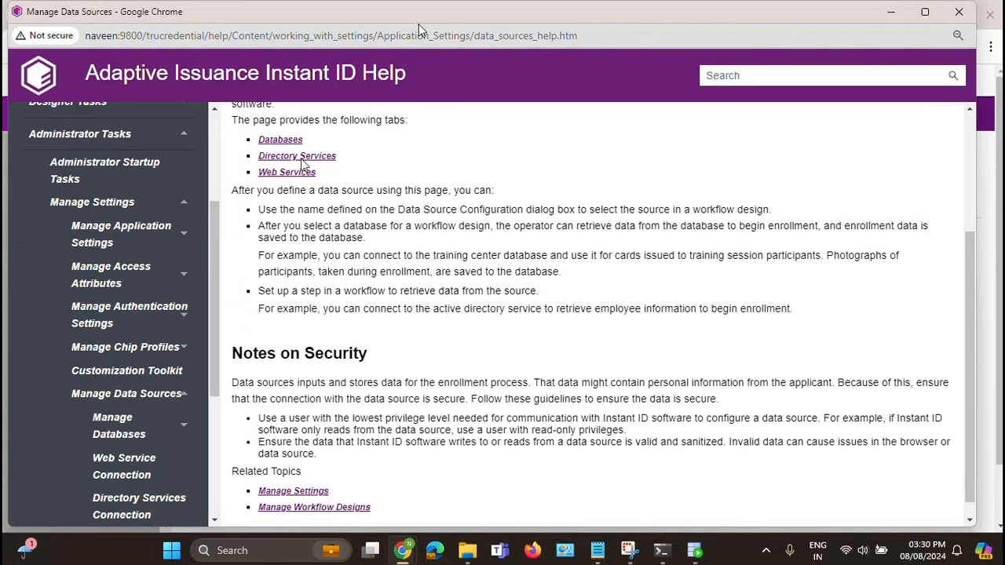
left_click(276, 149)
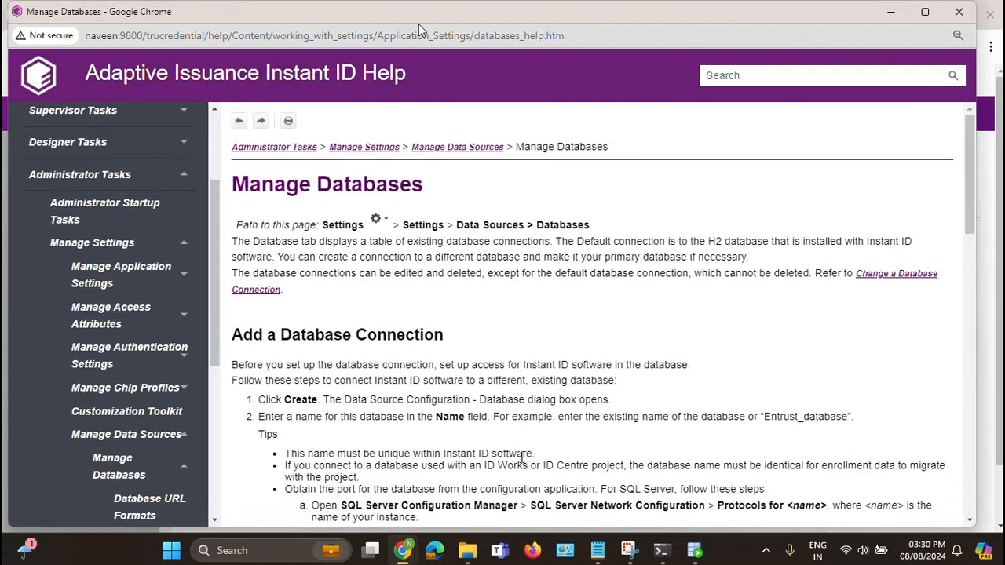
scroll(522, 458, "down", 4)
scroll(522, 458, "down", 3)
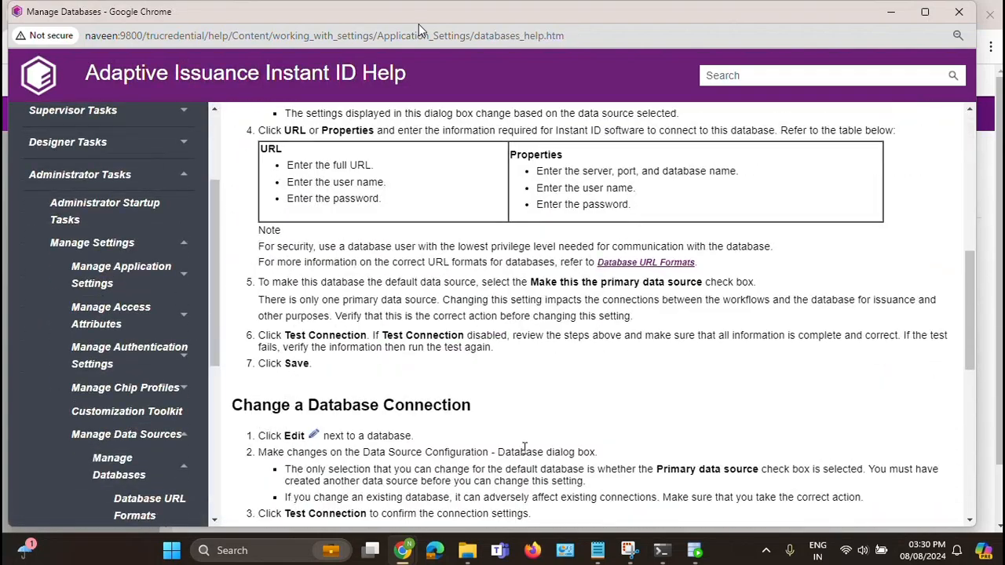
left_click(659, 270)
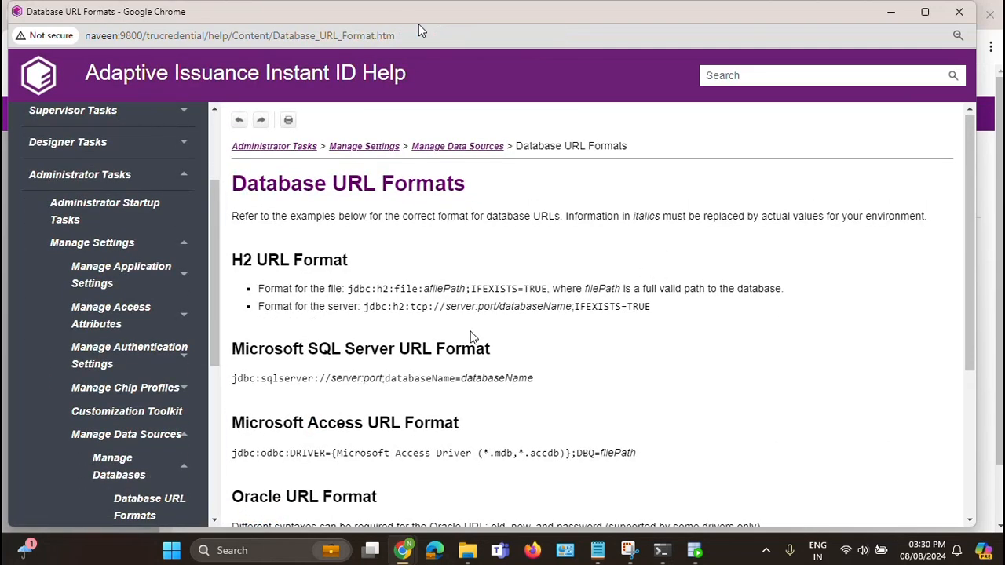
scroll(474, 333, "down", 2)
scroll(471, 336, "down", 3)
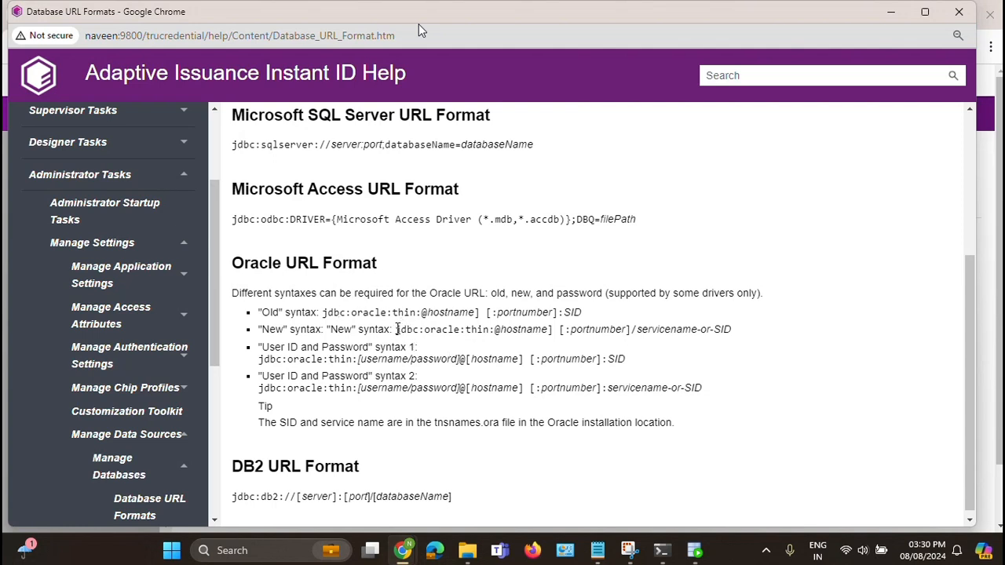
Step: Select the Oracle New syntax URL and bring Notepad forward
left_click_drag(397, 329, 749, 341)
left_click(758, 339)
left_click_drag(398, 331, 736, 331)
key("ctrl+c")
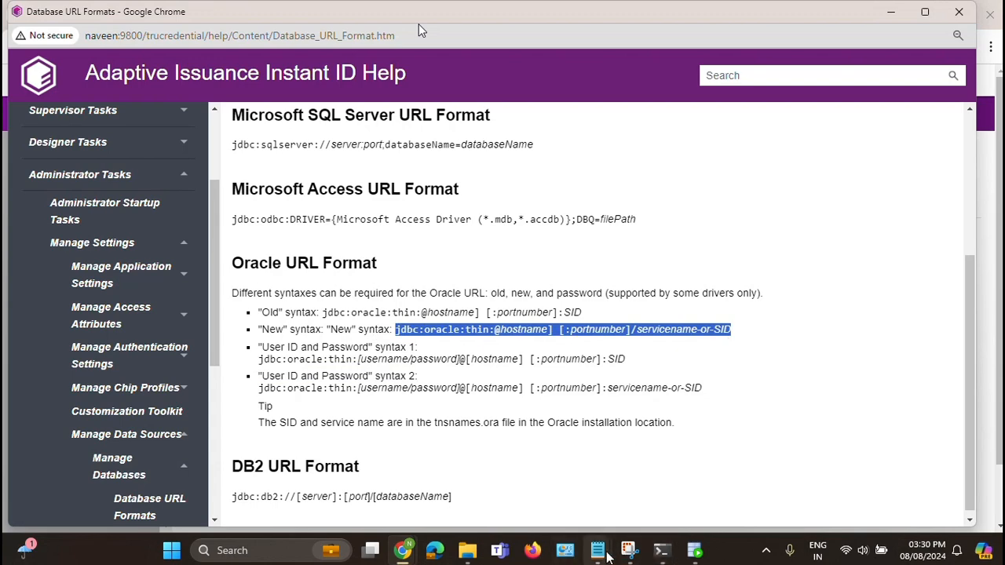
mouse_move(606, 554)
left_click(627, 499)
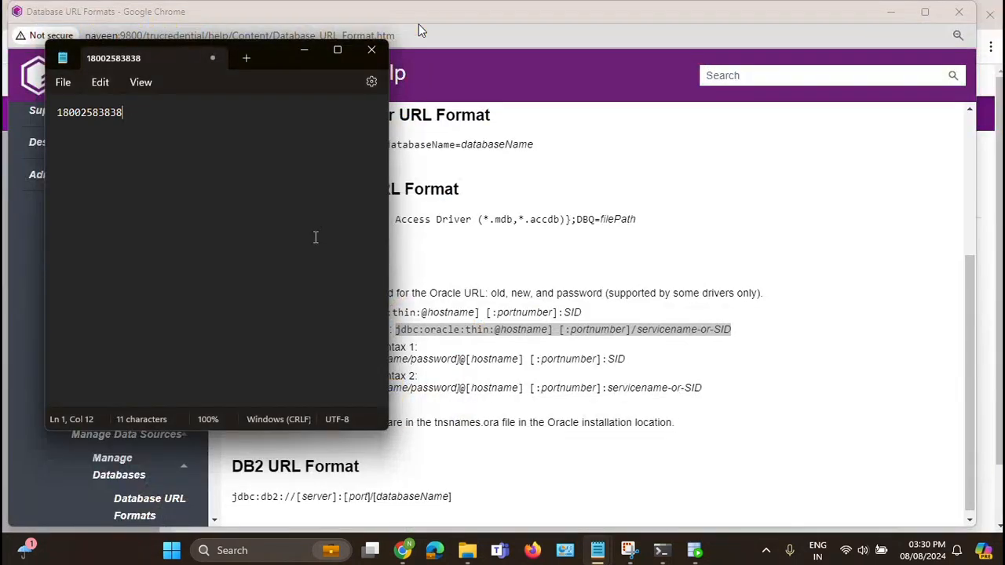
Step: Replace Notepad's text with the Oracle JDBC URL template and remove the hostname placeholder
key("ctrl+a")
key("BackSpace")
key("ctrl+v")
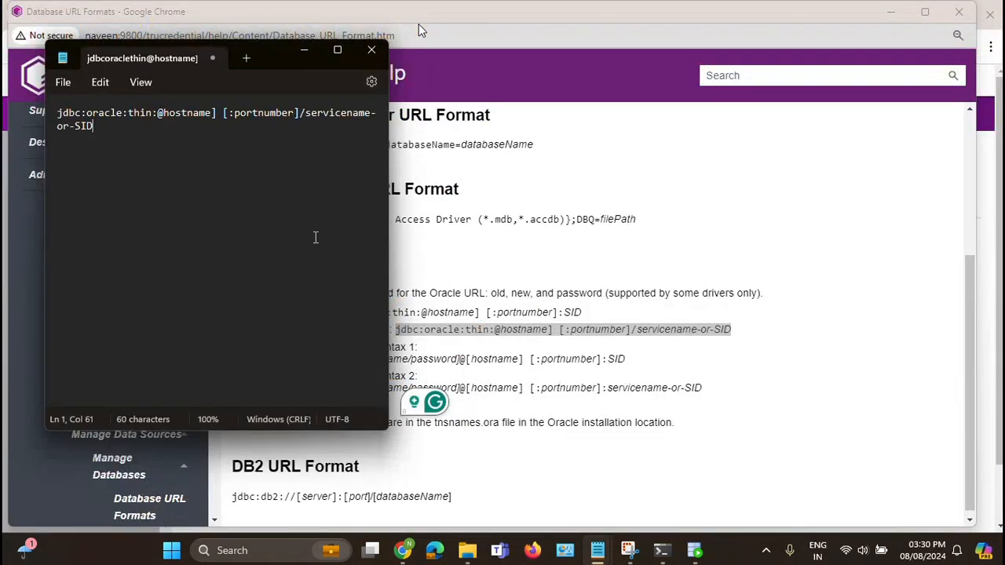
left_click(211, 114)
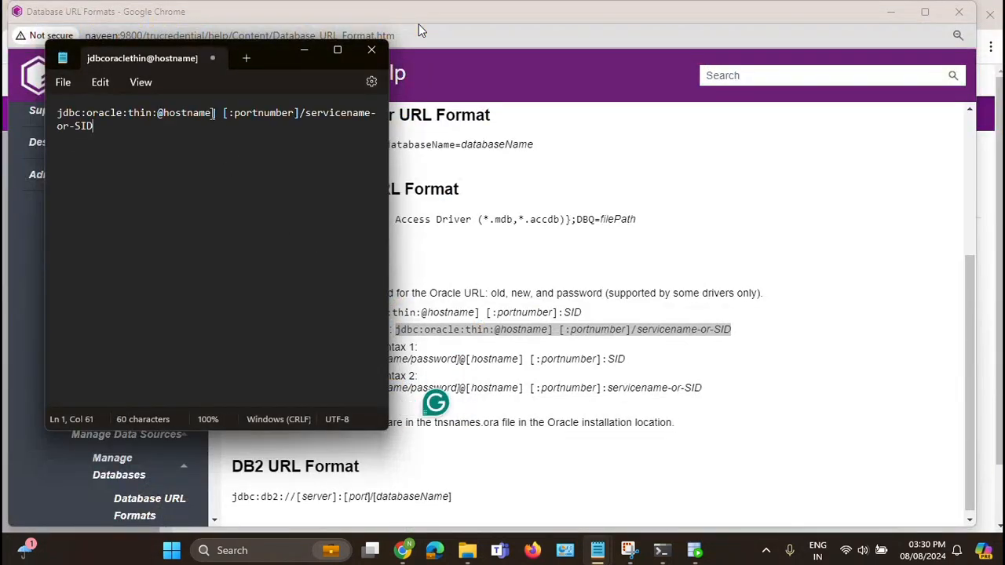
key("BackSpace")
key("BackSpace")
key("BackSpace")
key("BackSpace")
key("BackSpace")
key("BackSpace")
key("BackSpace")
key("BackSpace")
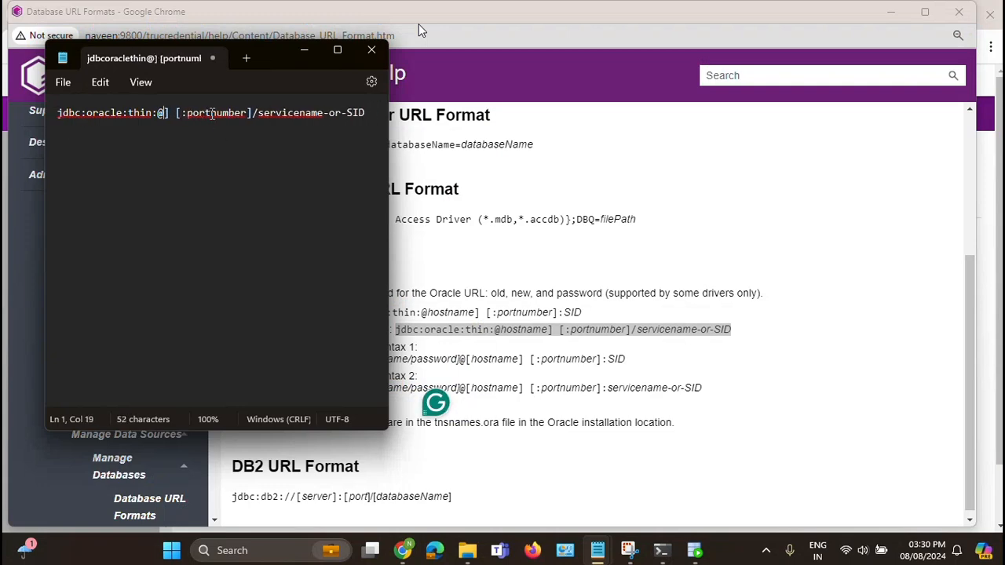
Step: Copy the host name from SQL Developer's connection dialog into the URL after the @
left_click(693, 550)
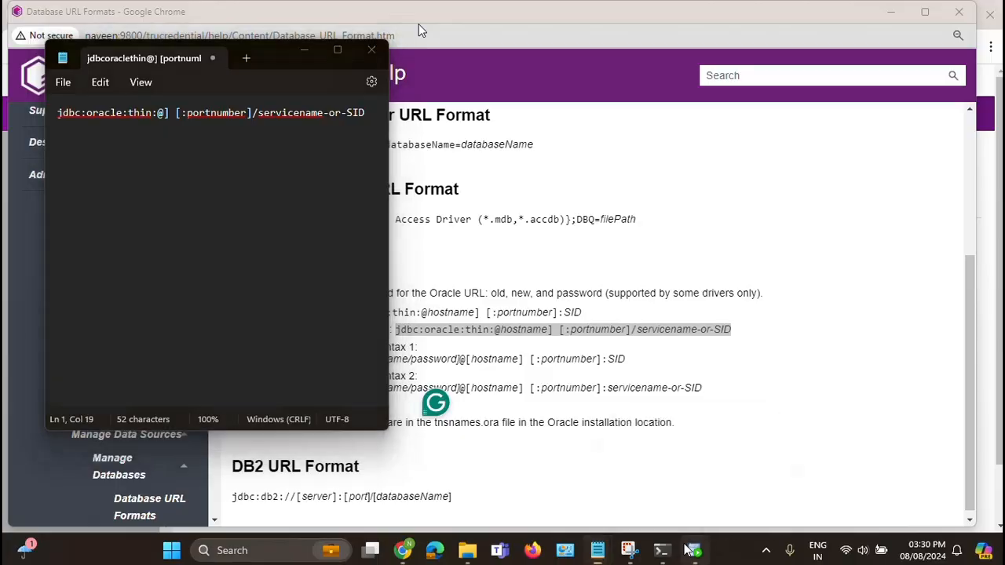
left_click(533, 321)
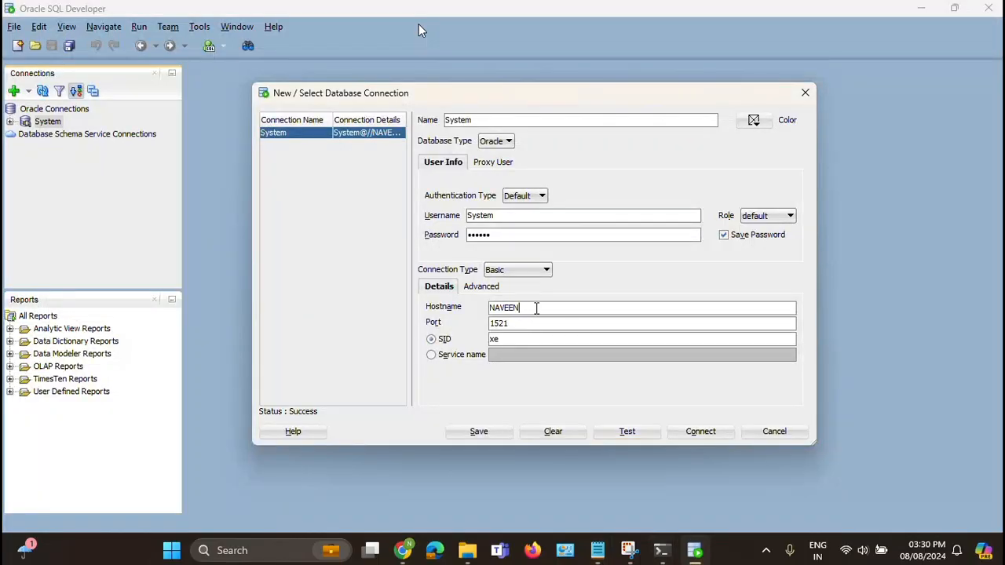
left_click_drag(536, 309, 487, 309)
key("ctrl+c")
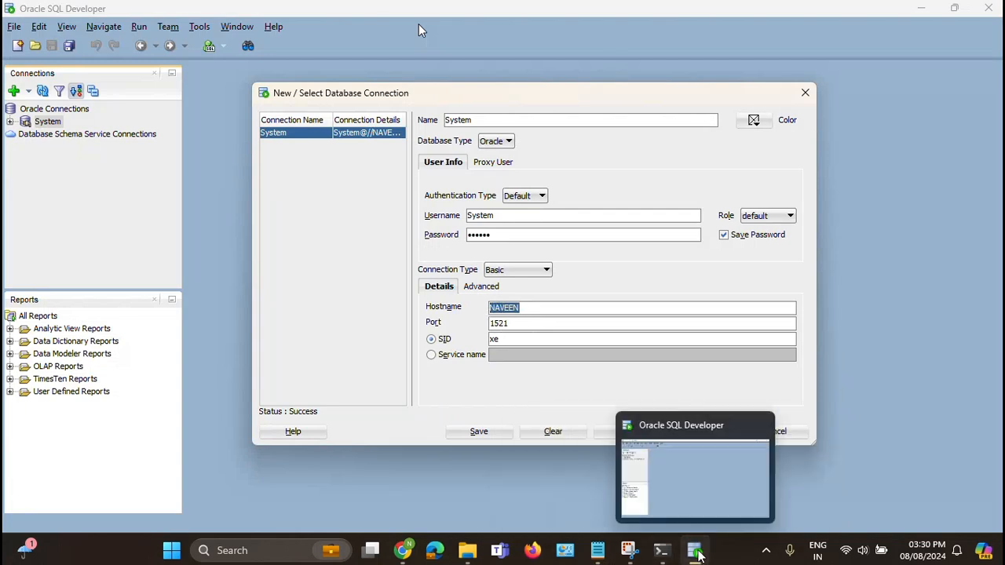
mouse_move(601, 558)
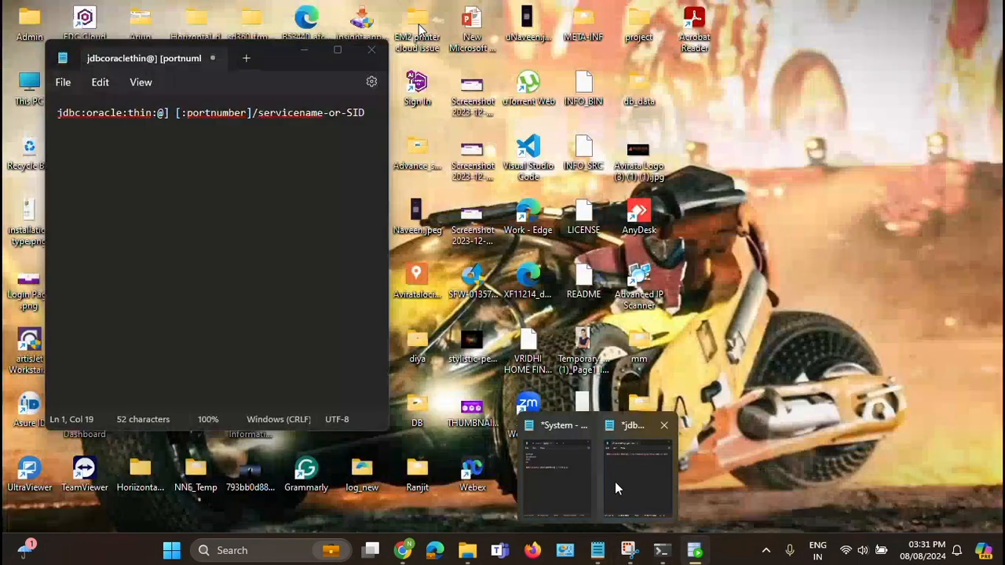
left_click(615, 481)
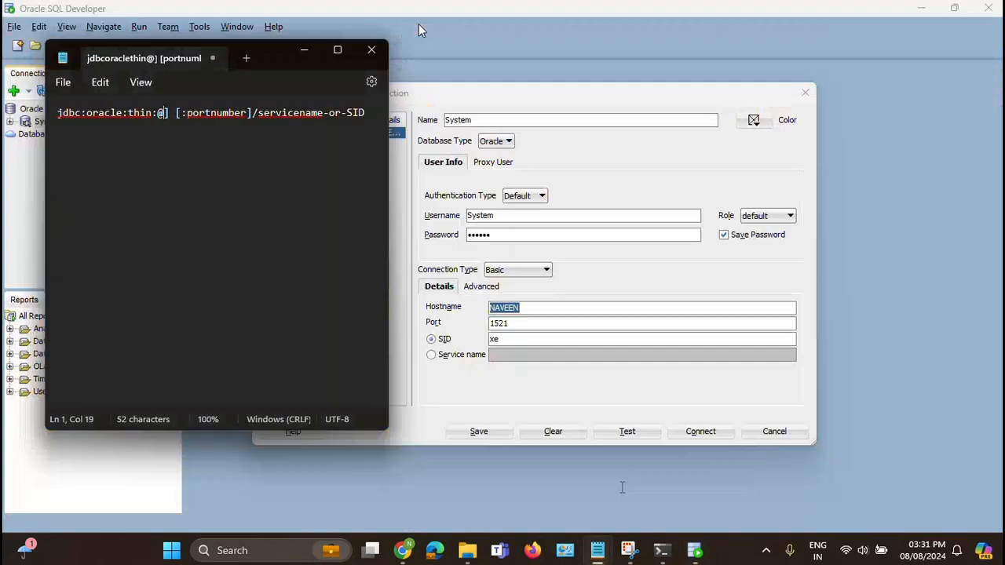
key("ctrl+v")
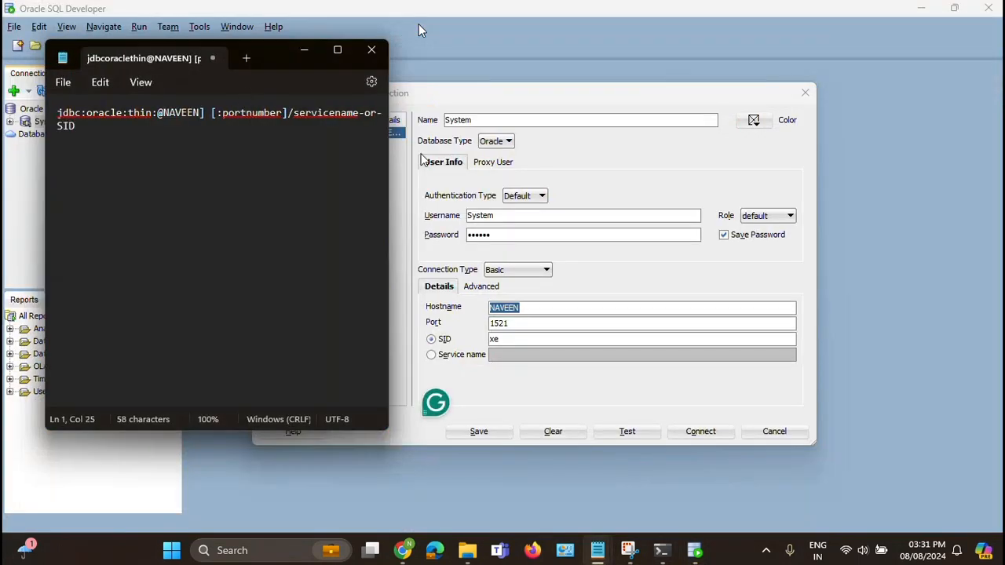
Step: Replace the portnumber placeholder with port 1521 copied from the connection dialog
left_click(517, 323)
left_click_drag(516, 323, 489, 322)
key("ctrl+c")
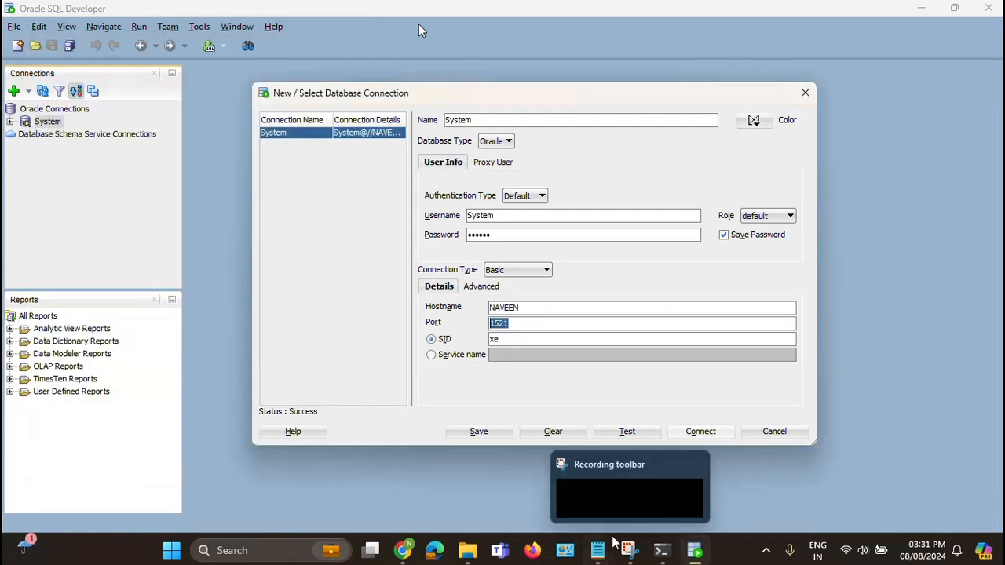
mouse_move(598, 550)
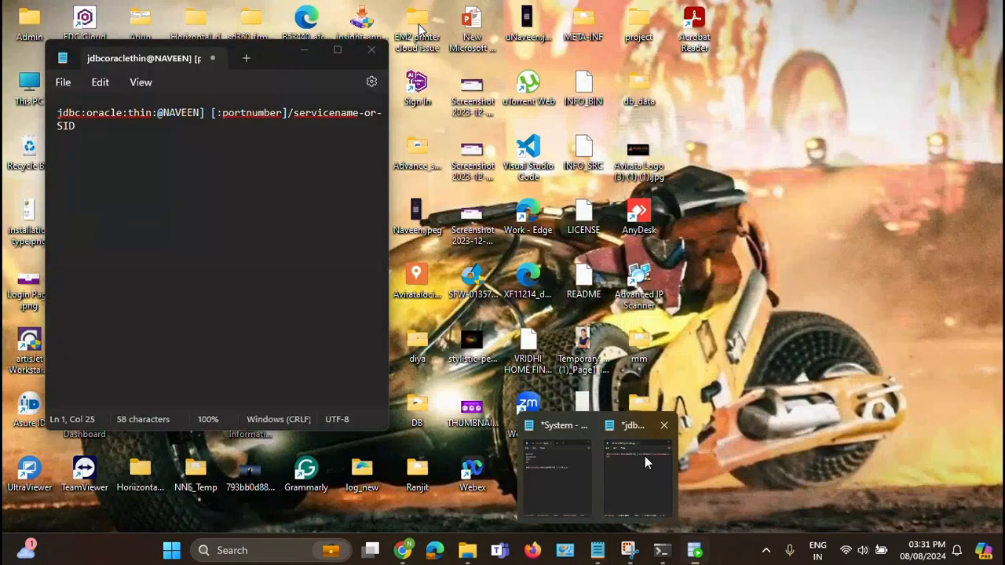
left_click(645, 463)
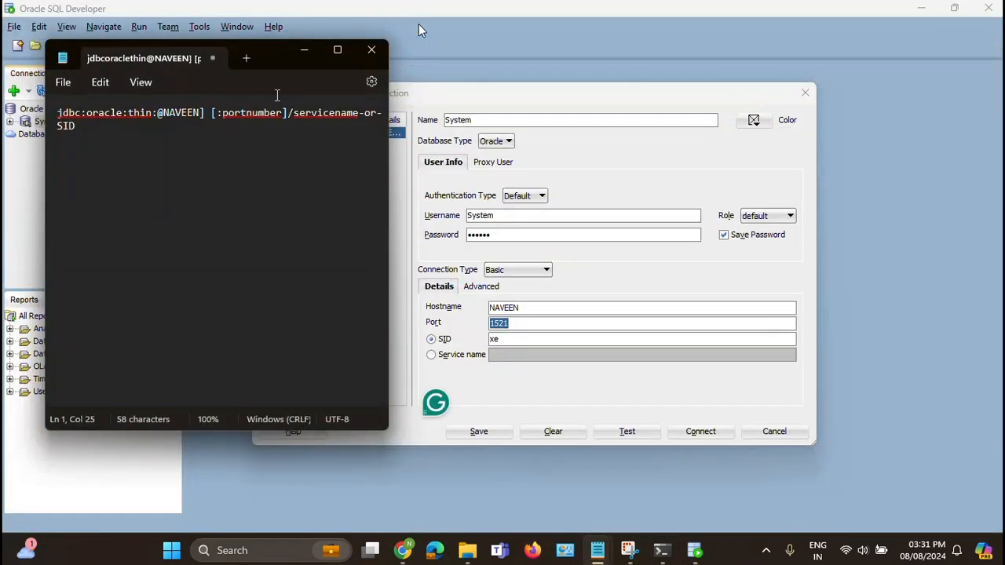
left_click_drag(282, 115, 225, 112)
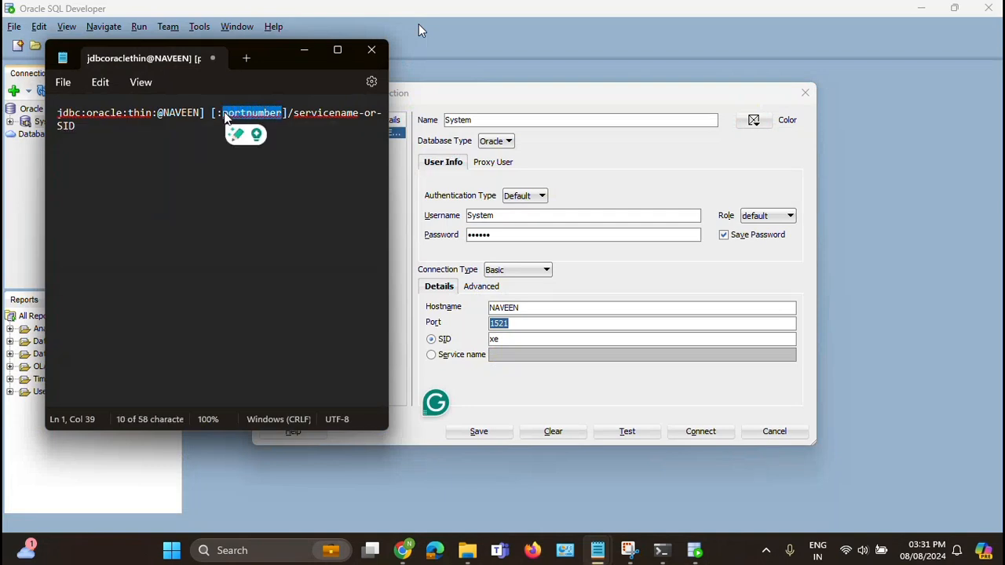
key("ctrl+v")
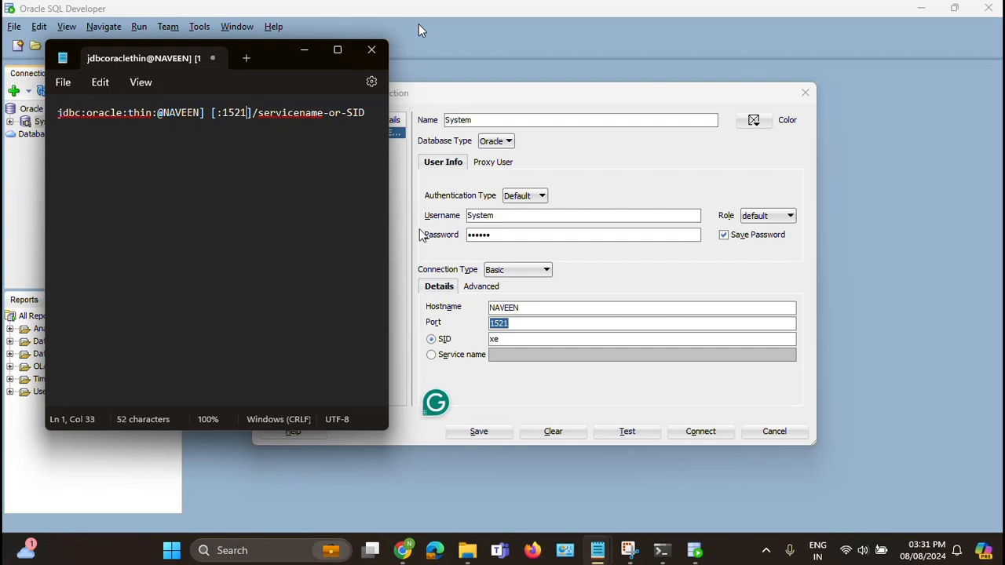
Step: Replace the servicename-or-SID placeholder with the SID xe
left_click(545, 339)
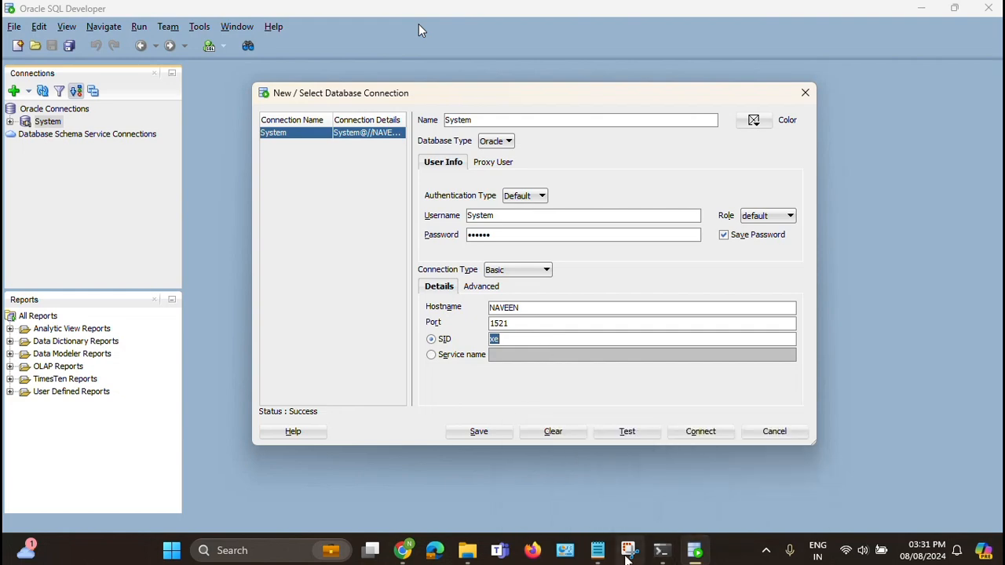
mouse_move(597, 550)
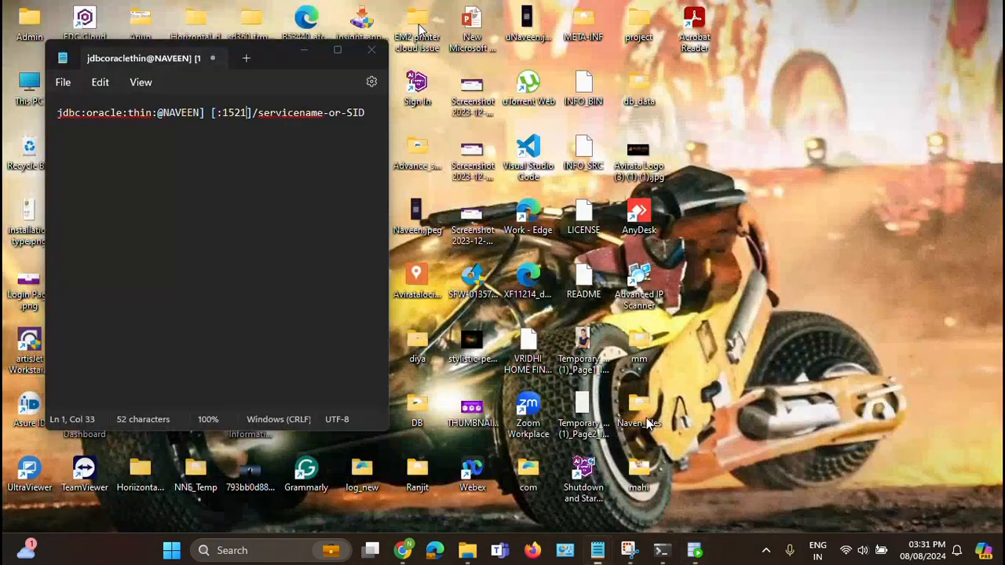
left_click(647, 418)
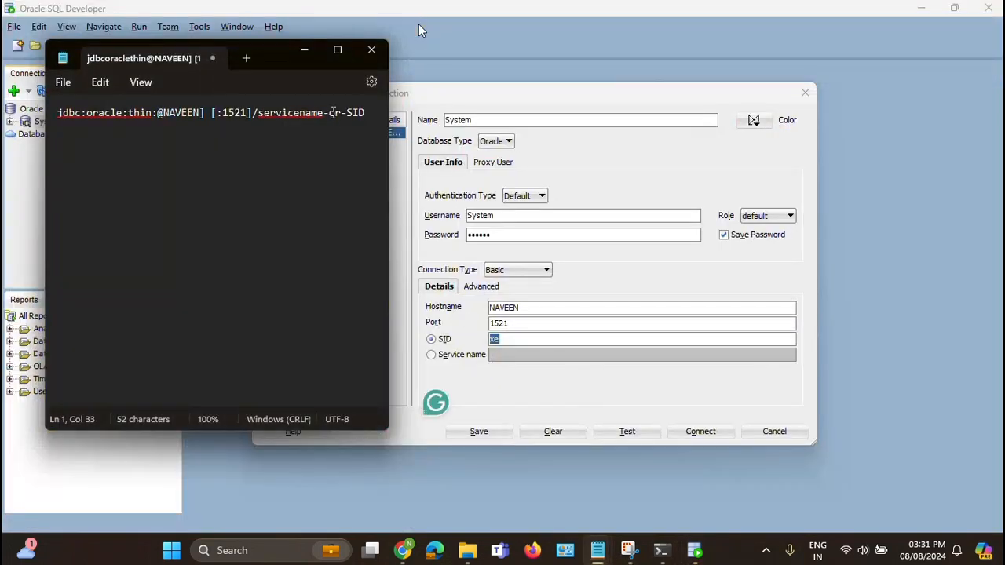
left_click_drag(366, 113, 259, 117)
type("xe")
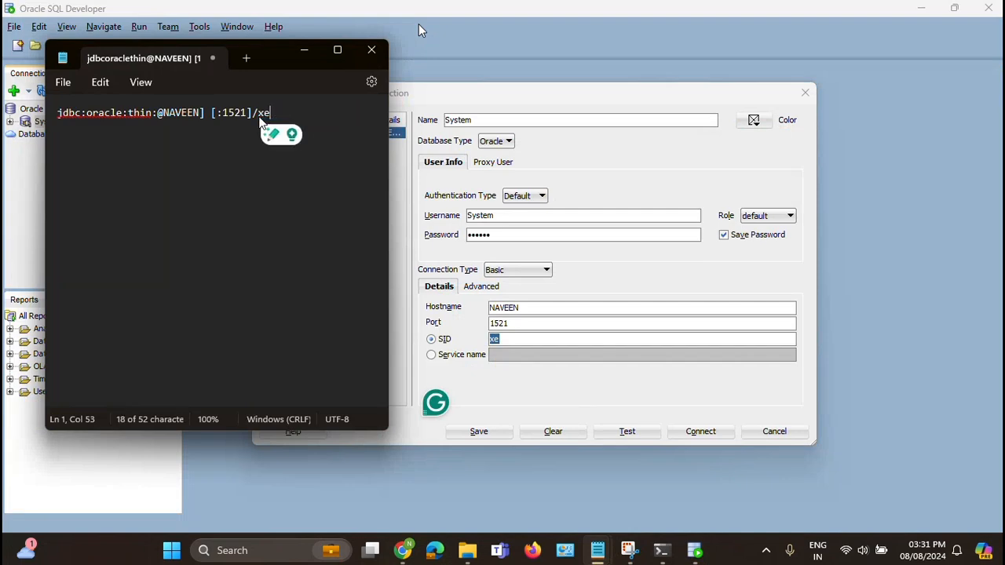
left_click(210, 115)
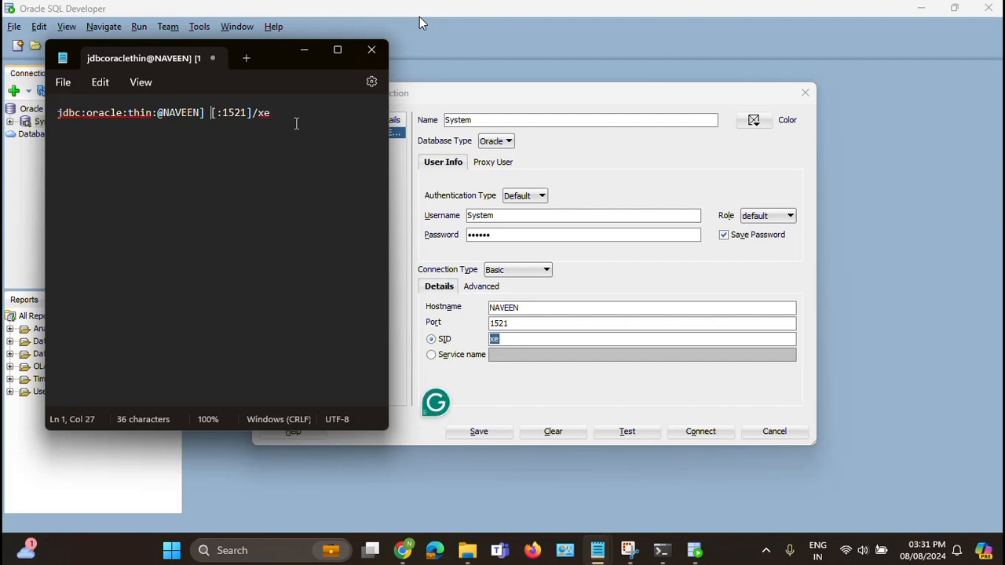
Step: Select the whole finished JDBC URL in Notepad
mouse_move(597, 550)
mouse_move(569, 509)
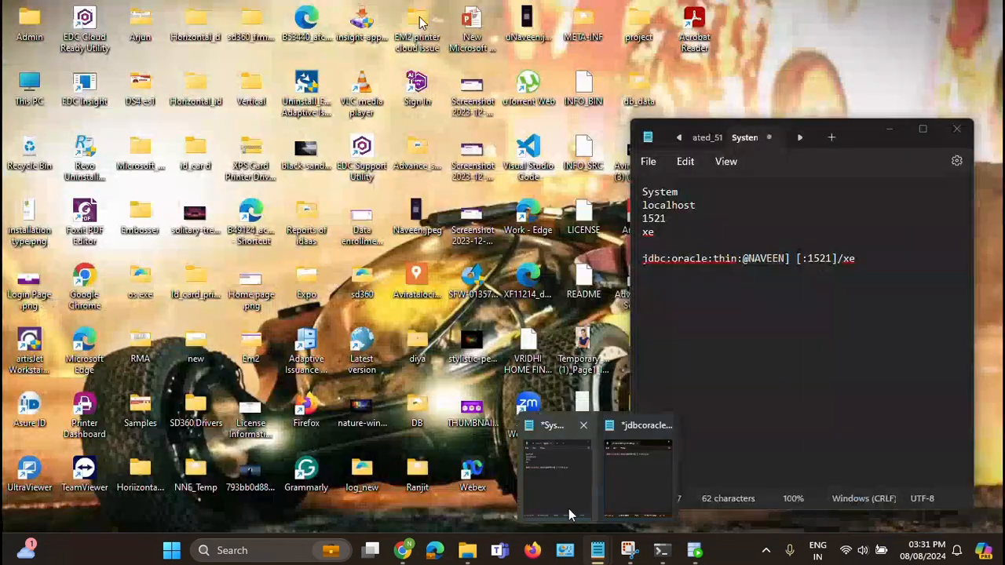
mouse_move(630, 492)
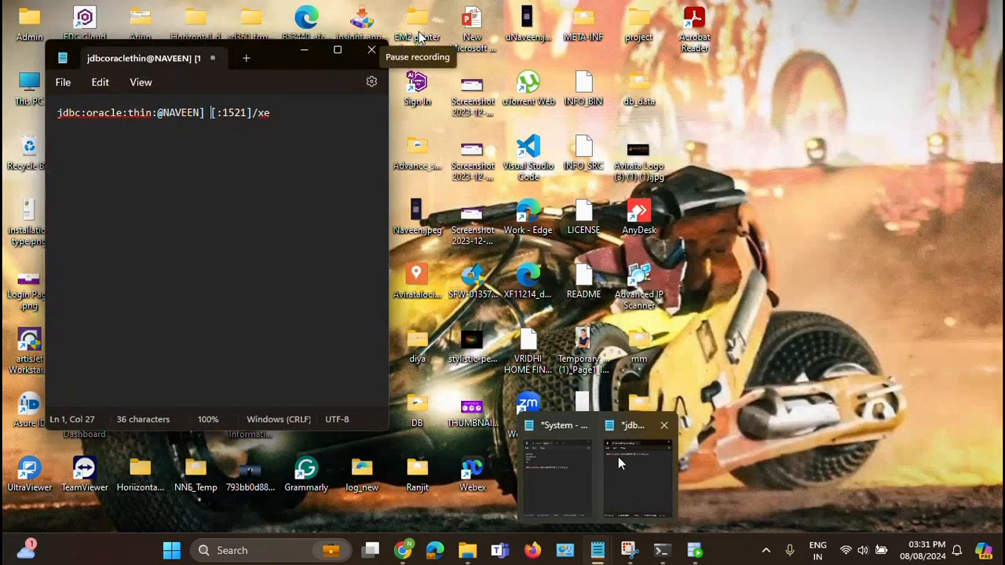
mouse_move(554, 456)
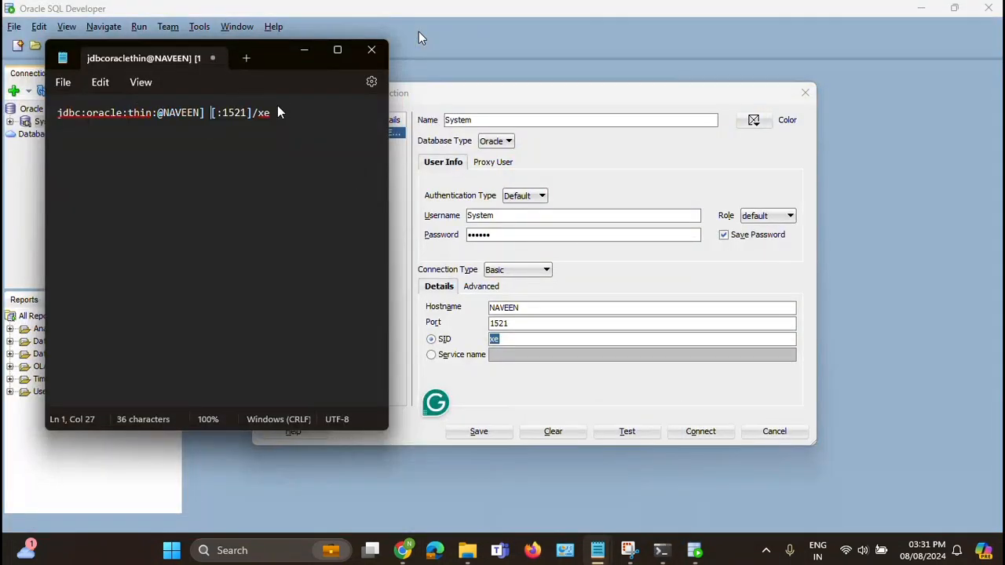
left_click_drag(277, 112, 55, 118)
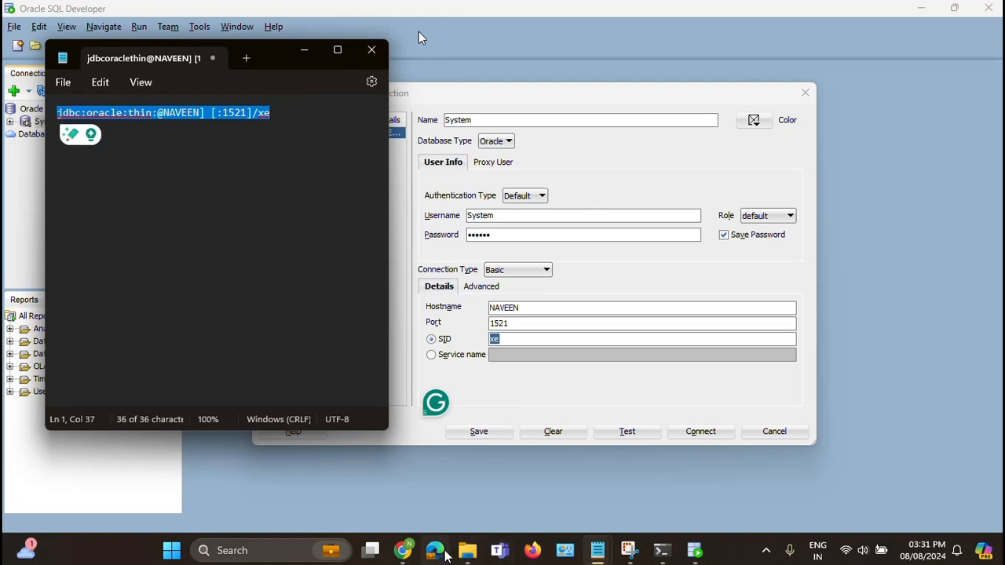
Step: Restore the Oracle URL format help window in Chrome and minimize it
left_click(410, 555)
left_click(455, 475)
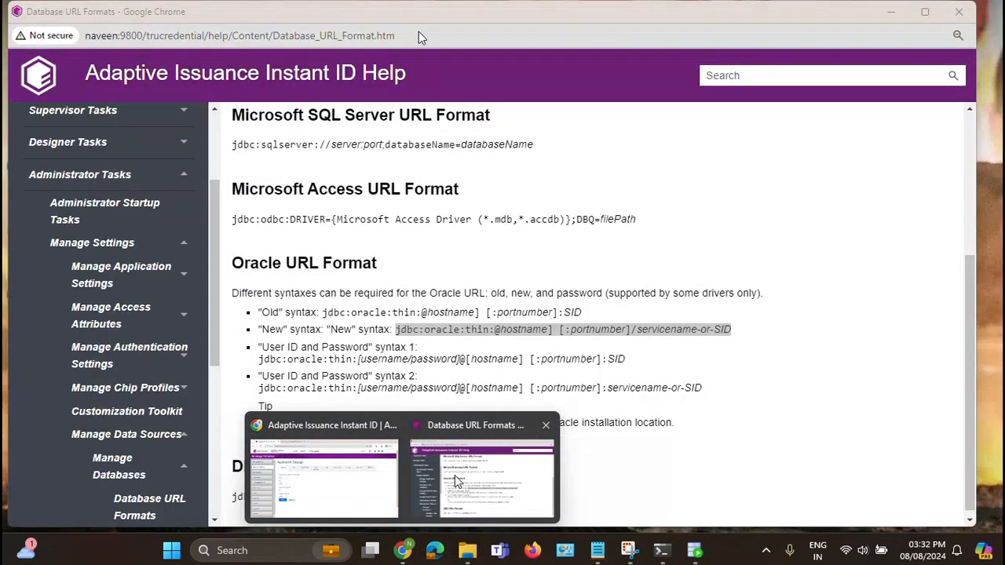
left_click(890, 12)
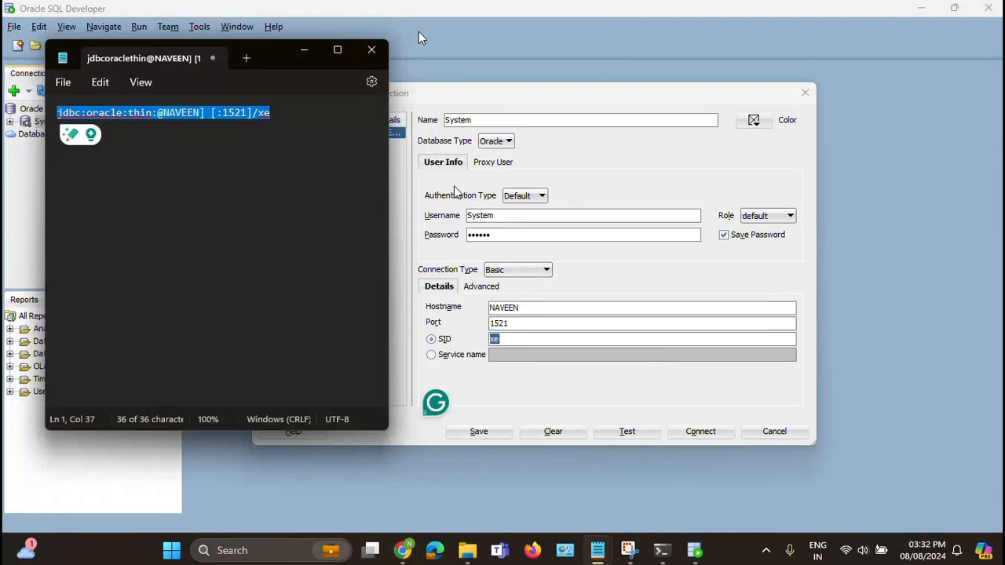
Step: Return to the Instant ID settings and start a new database data source under Data Sources
mouse_move(402, 551)
left_click(289, 436)
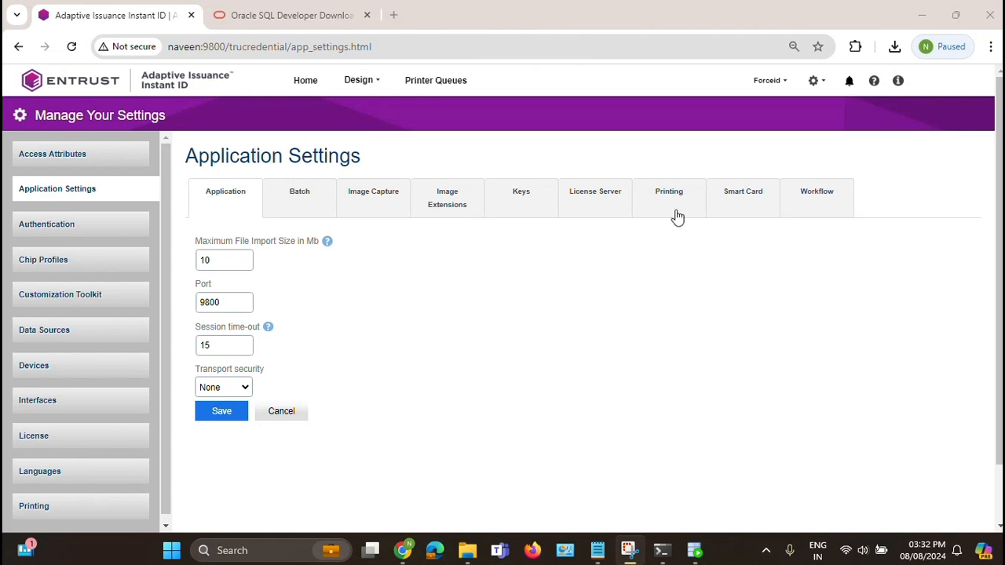
left_click(66, 342)
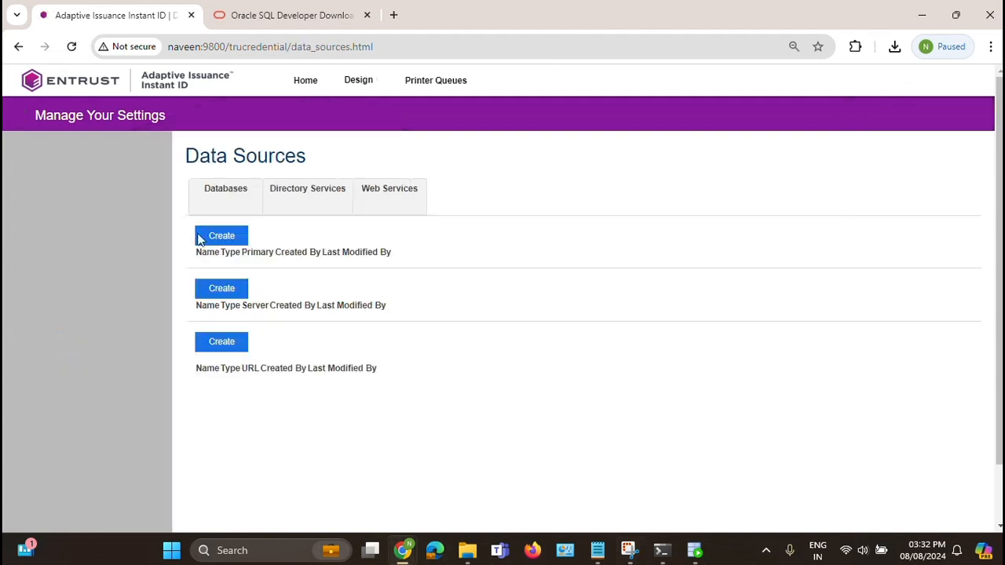
left_click(223, 243)
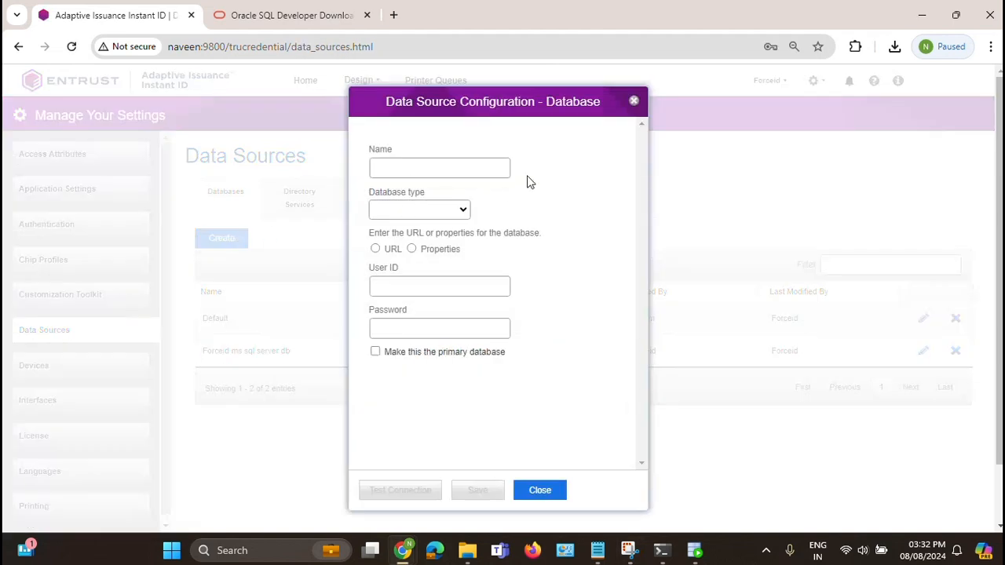
Step: Name the data source Forceid_Oracle and choose Oracle as its database type
left_click(484, 169)
type("Fo")
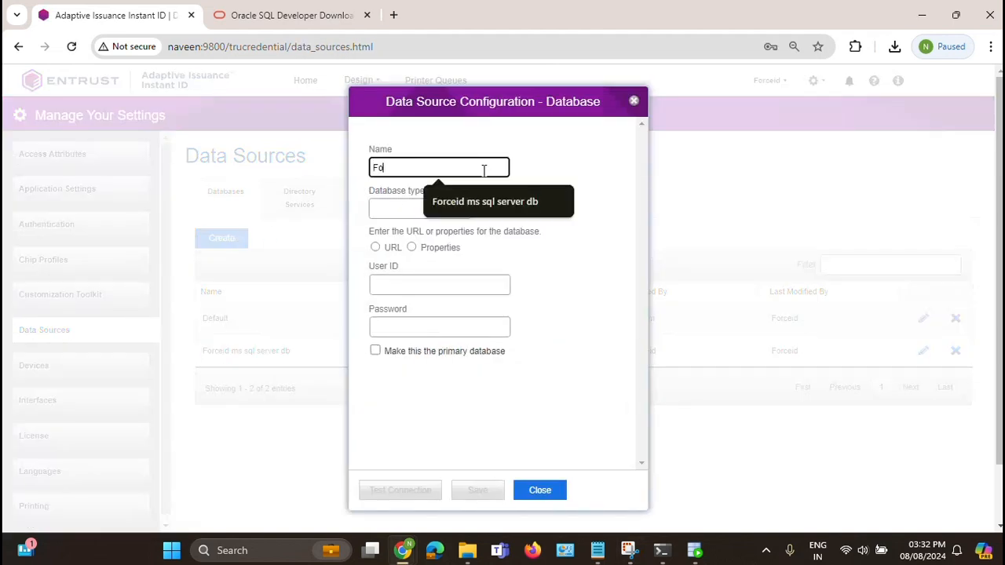
type("rceid_Oracle")
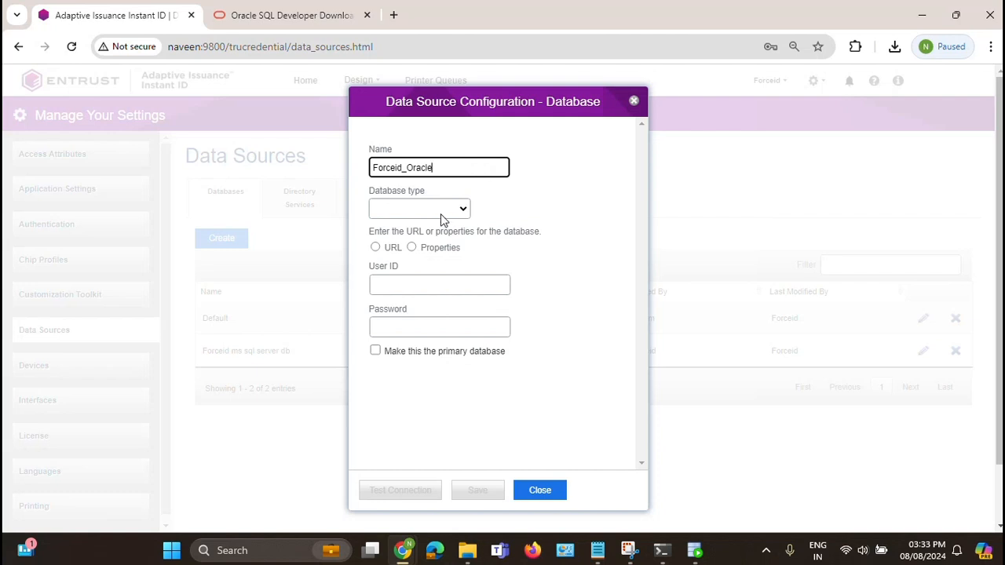
left_click(440, 216)
left_click(407, 271)
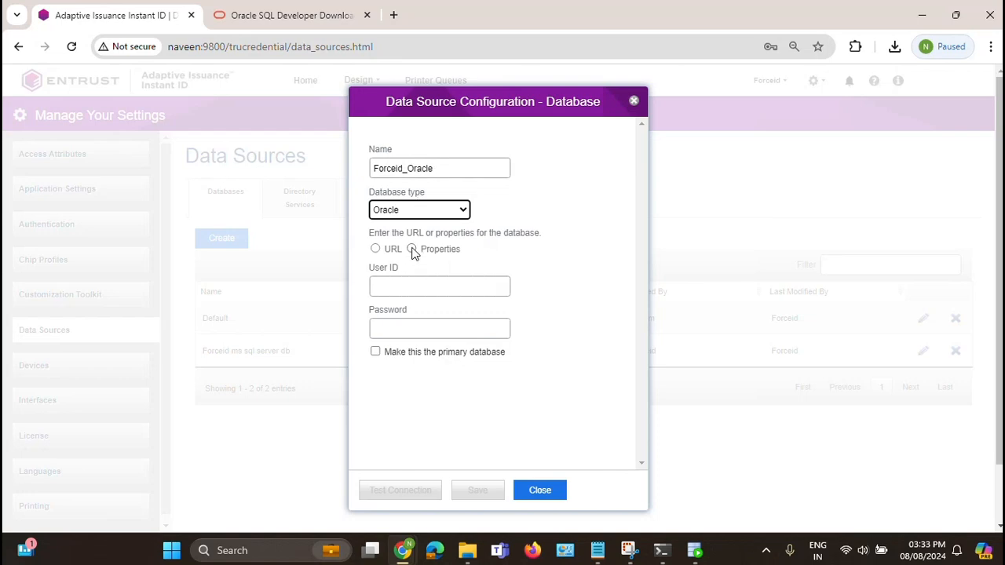
left_click(437, 209)
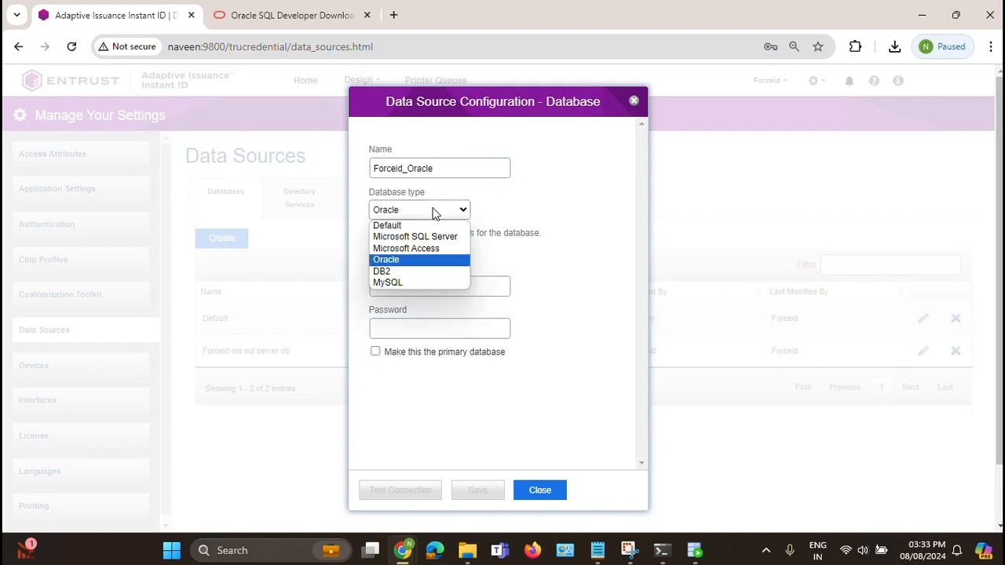
left_click(399, 261)
Step: Enter the connection as separate properties and choose NAVEEN as the database server
left_click(412, 249)
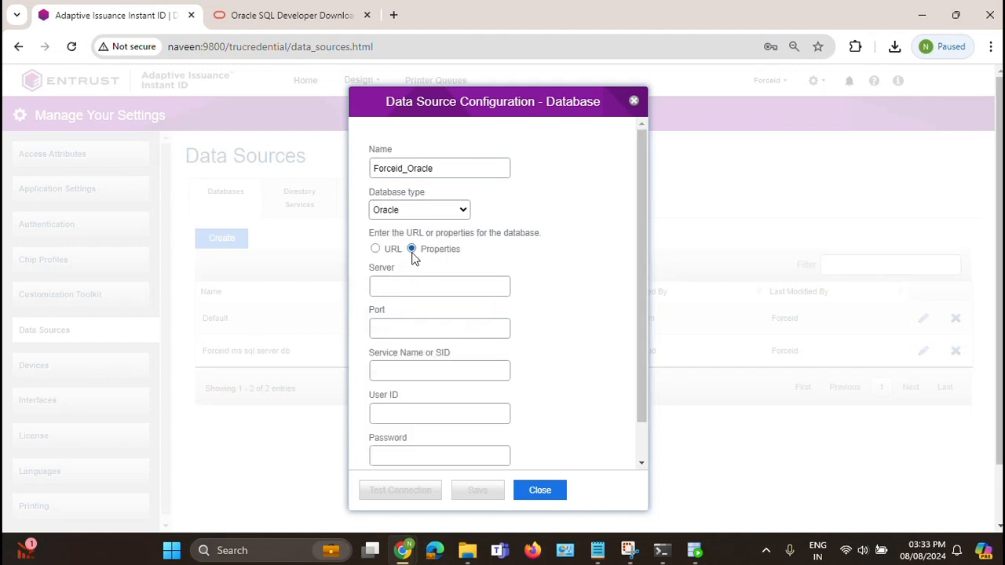
left_click(410, 285)
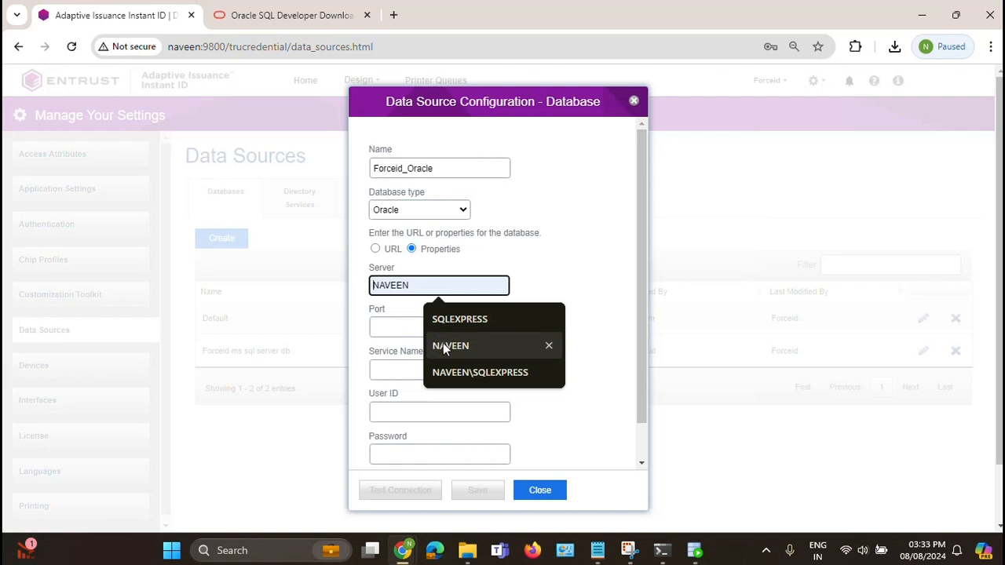
left_click(441, 345)
Step: Copy port 1521 from the JDBC URL in Notepad into the Port field
left_click(417, 320)
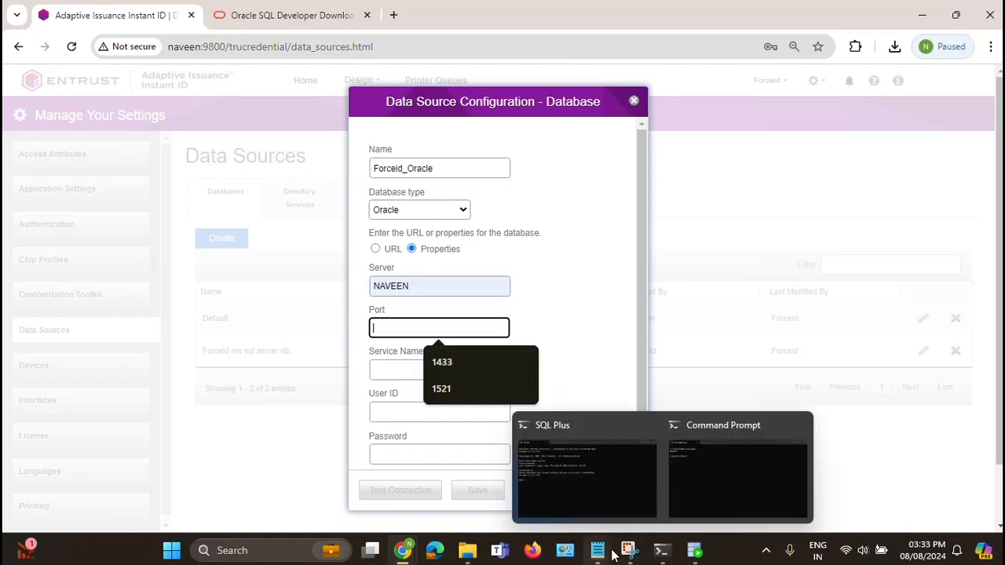
mouse_move(599, 553)
left_click(622, 484)
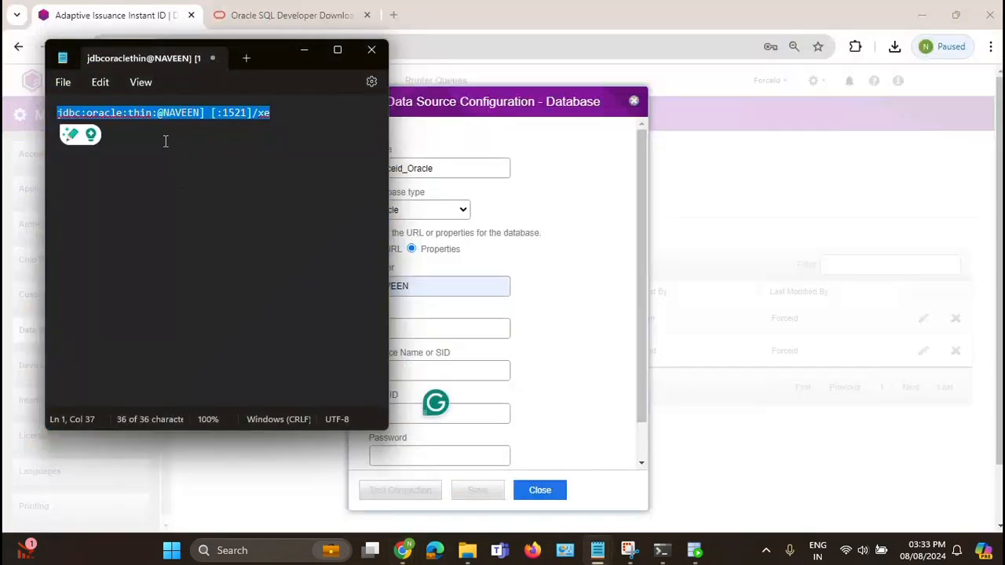
left_click_drag(162, 114, 198, 113)
left_click(198, 114)
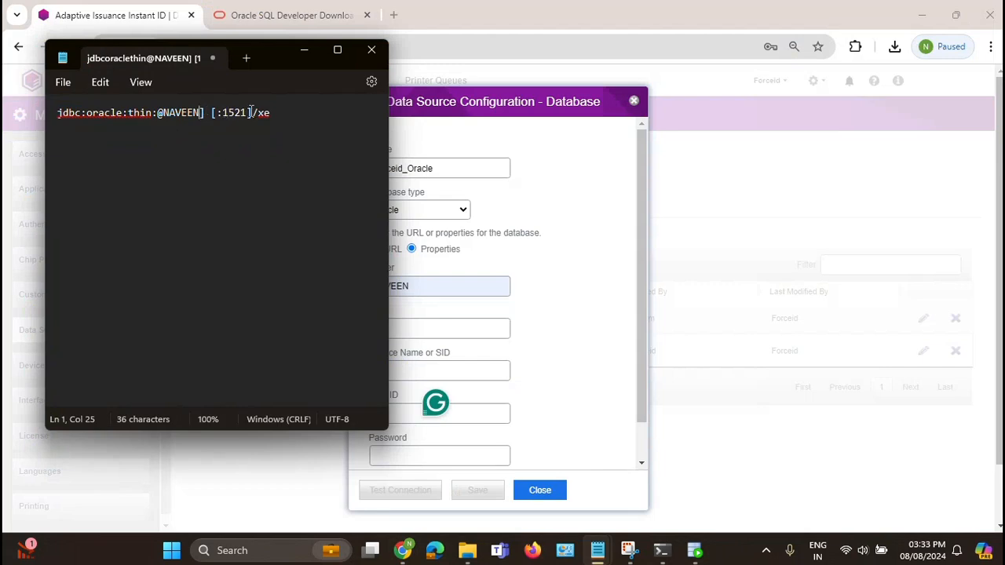
left_click_drag(246, 113, 233, 117)
left_click(498, 322)
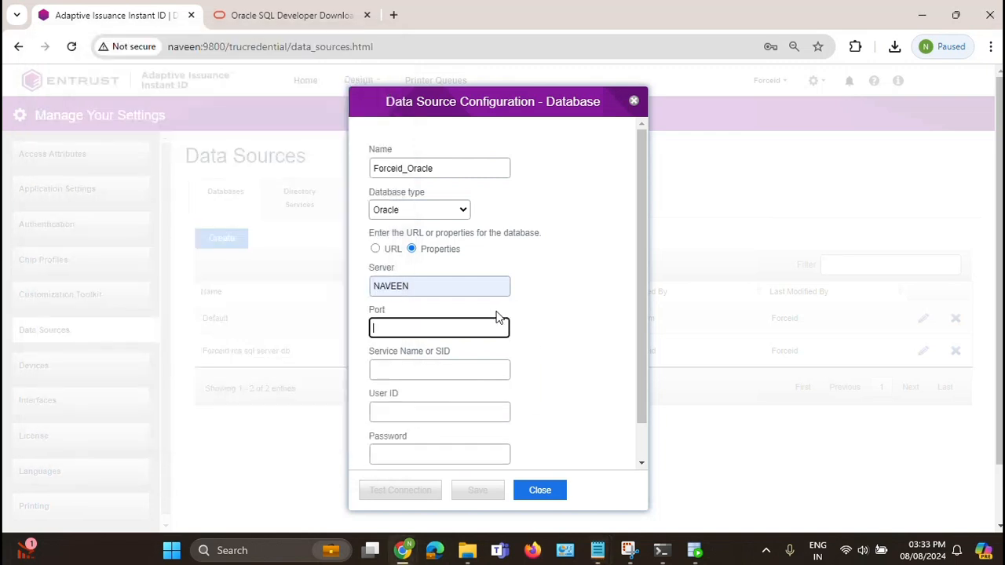
type("1521")
Step: Copy the service name xe from the JDBC URL into the Service Name field
mouse_move(597, 550)
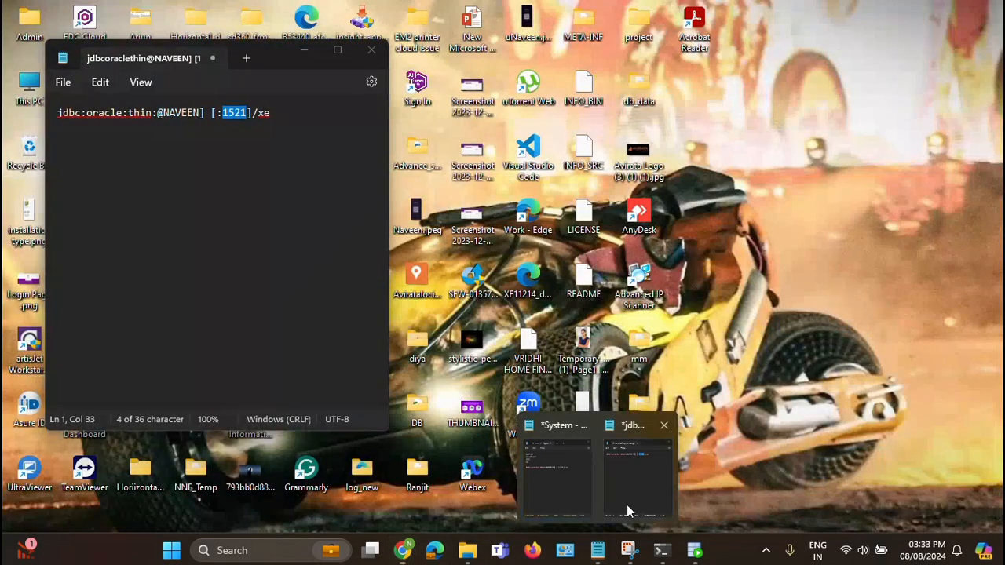
left_click(627, 505)
left_click(275, 114)
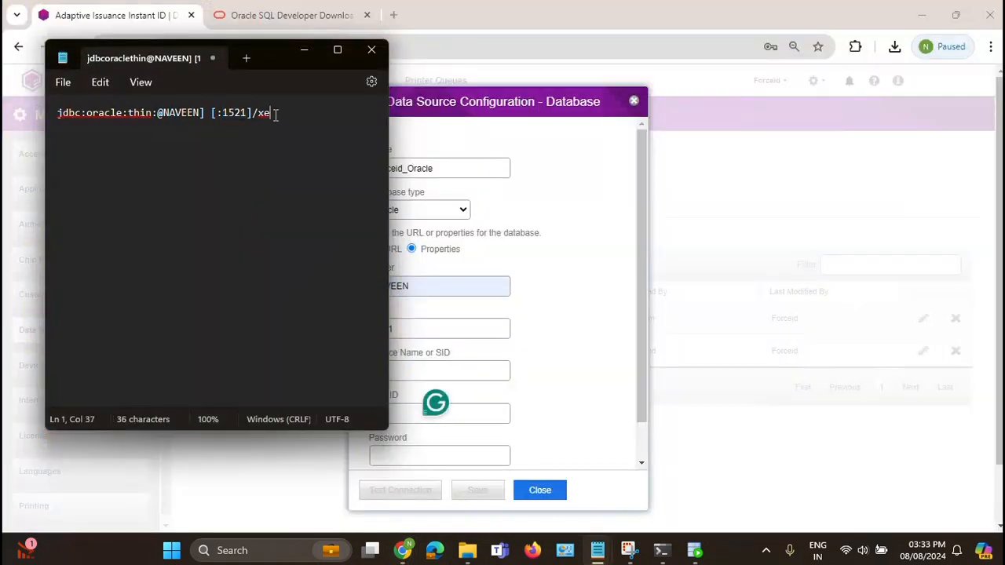
double_click(264, 114)
double_click(265, 115)
key("ctrl+c")
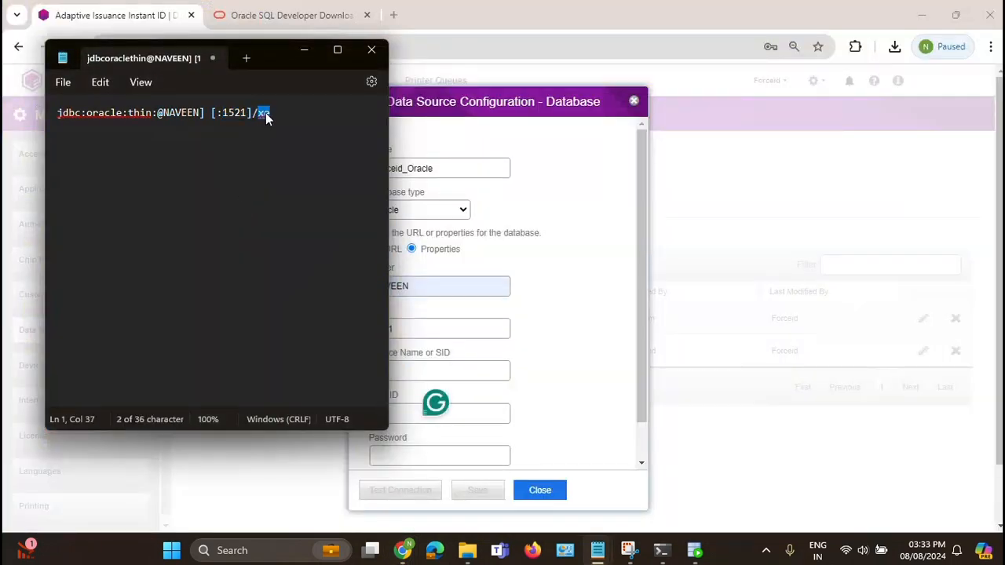
left_click(555, 331)
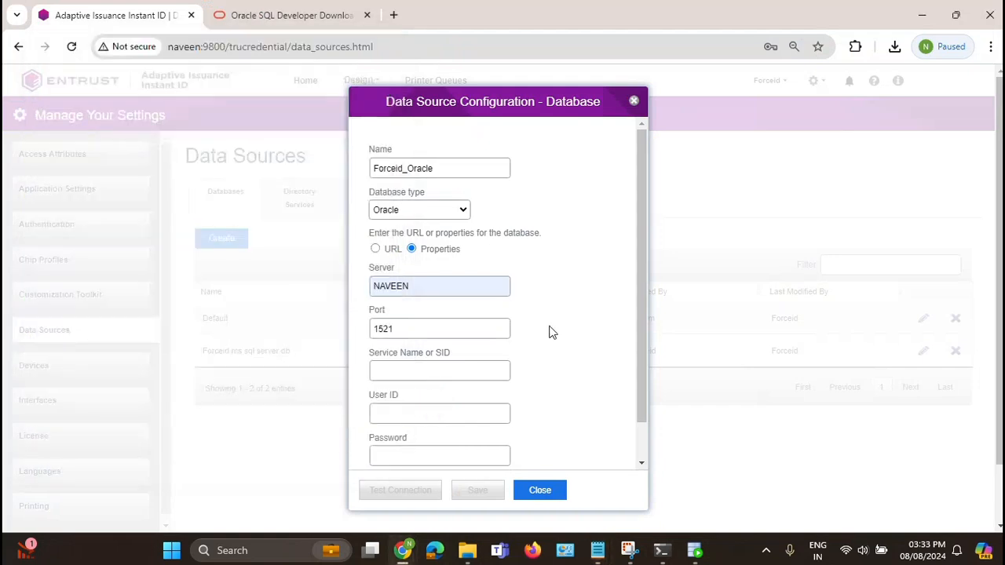
left_click(456, 369)
key("ctrl+v")
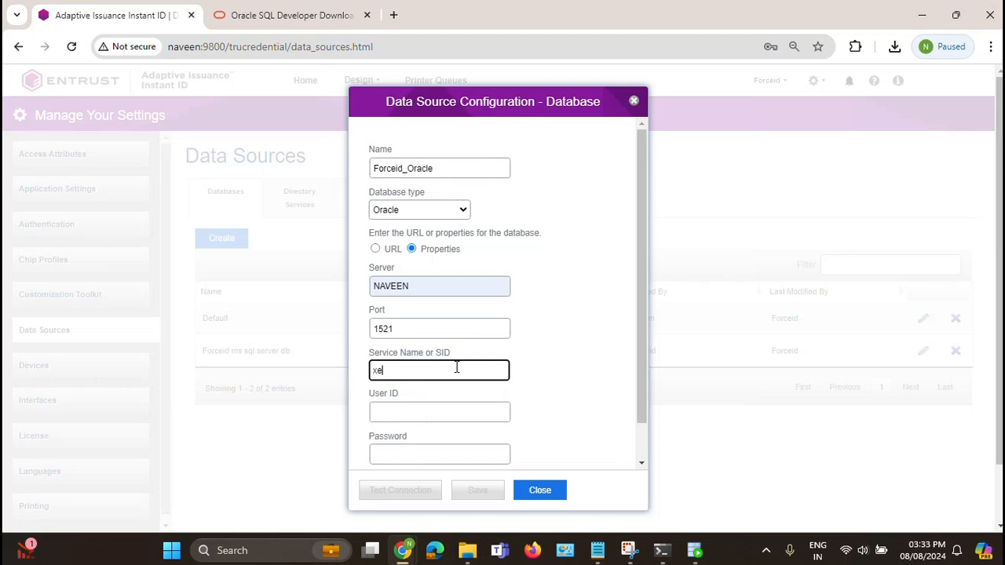
Step: Bring SQL Developer's System connection details to the front
left_click(421, 414)
scroll(421, 417, "down", 1)
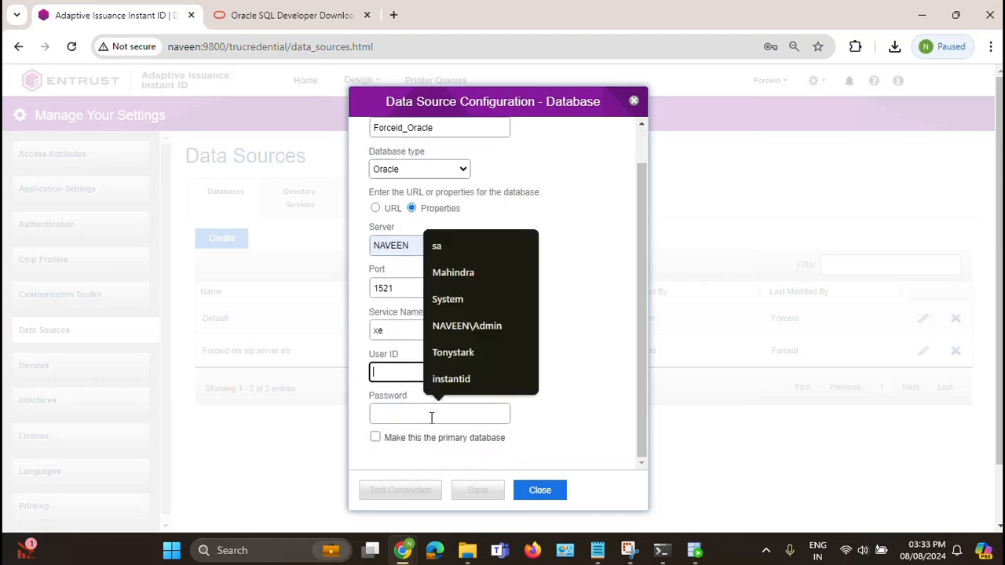
mouse_move(696, 550)
left_click(697, 503)
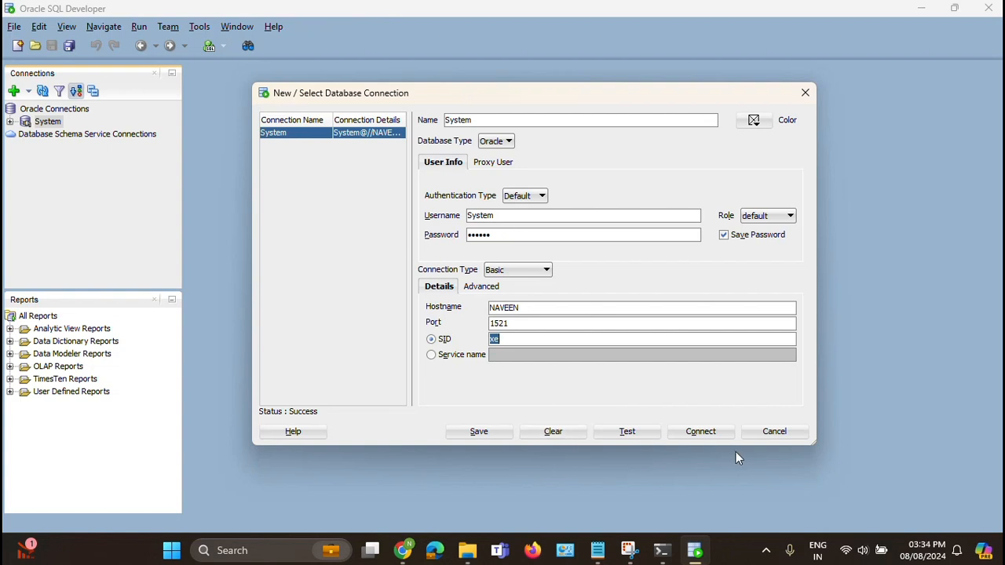
Step: Save the System connection, close its dialog, and return to the Forceid_Oracle form in Chrome
left_click(494, 435)
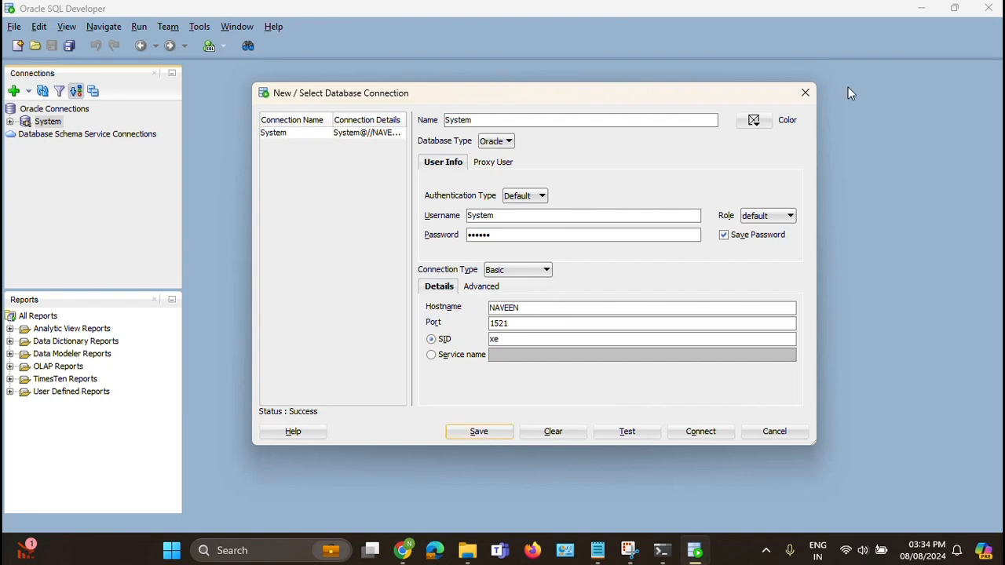
left_click(804, 93)
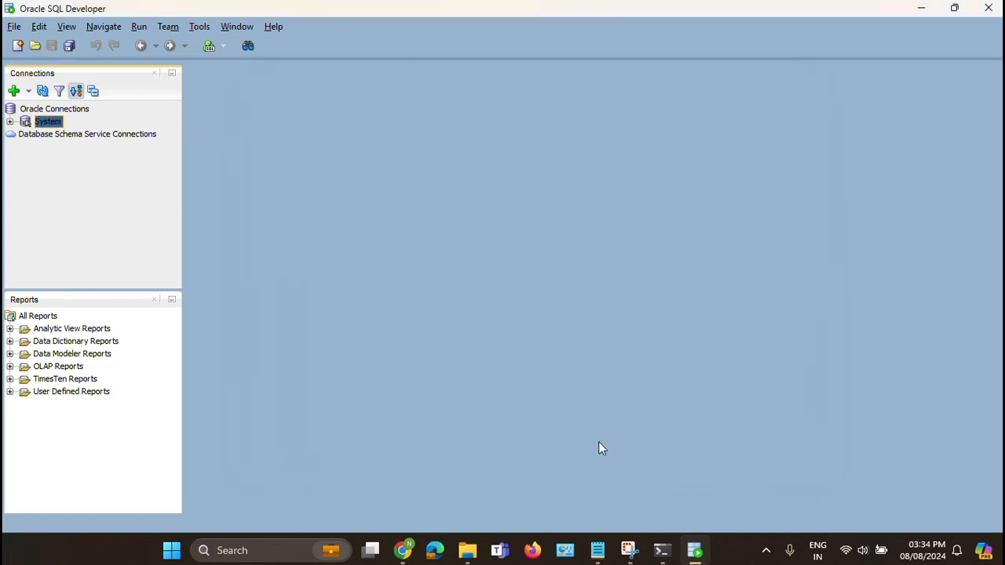
mouse_move(598, 552)
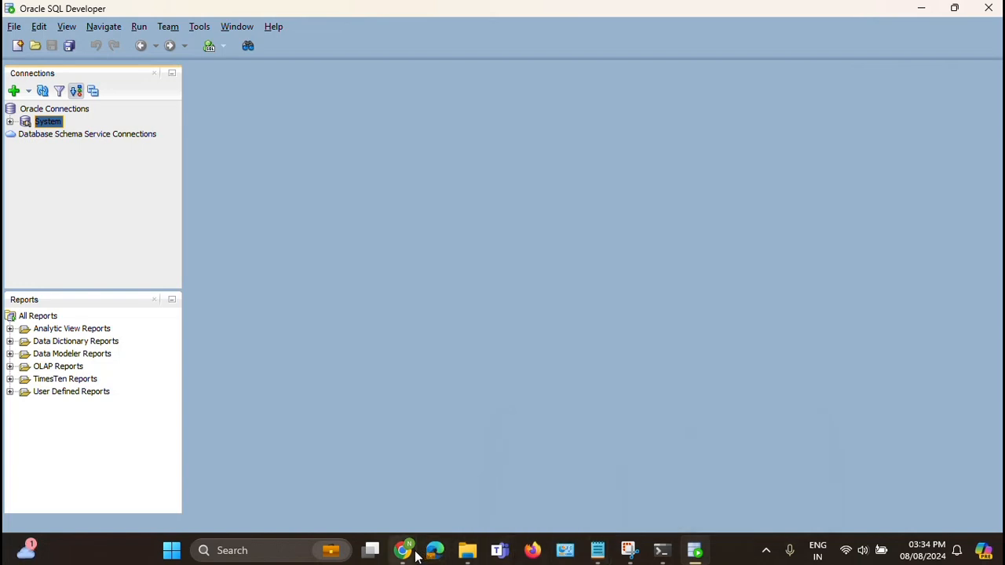
mouse_move(402, 550)
left_click(333, 490)
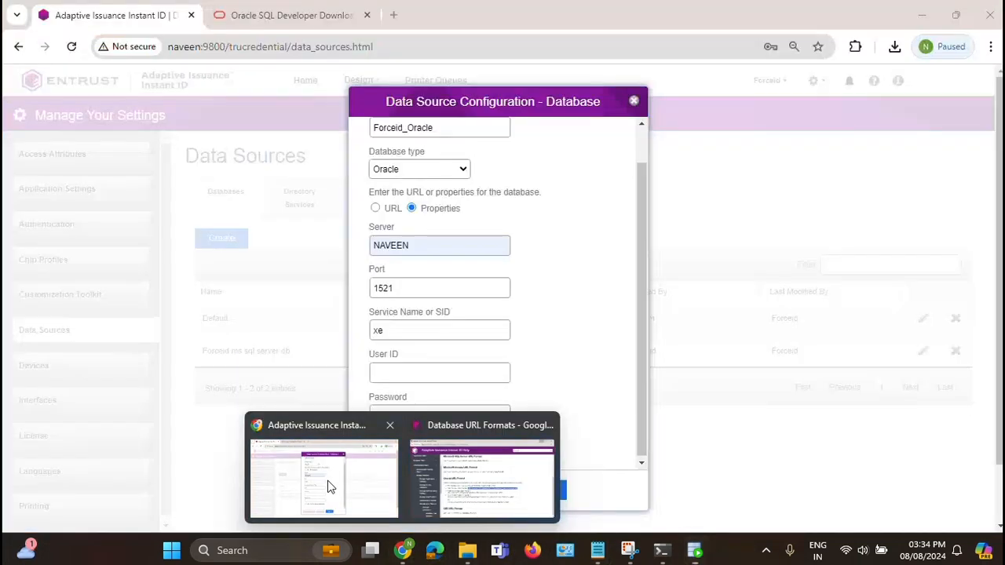
Step: Enter System as the user ID along with its password
left_click(440, 371)
type("Syes")
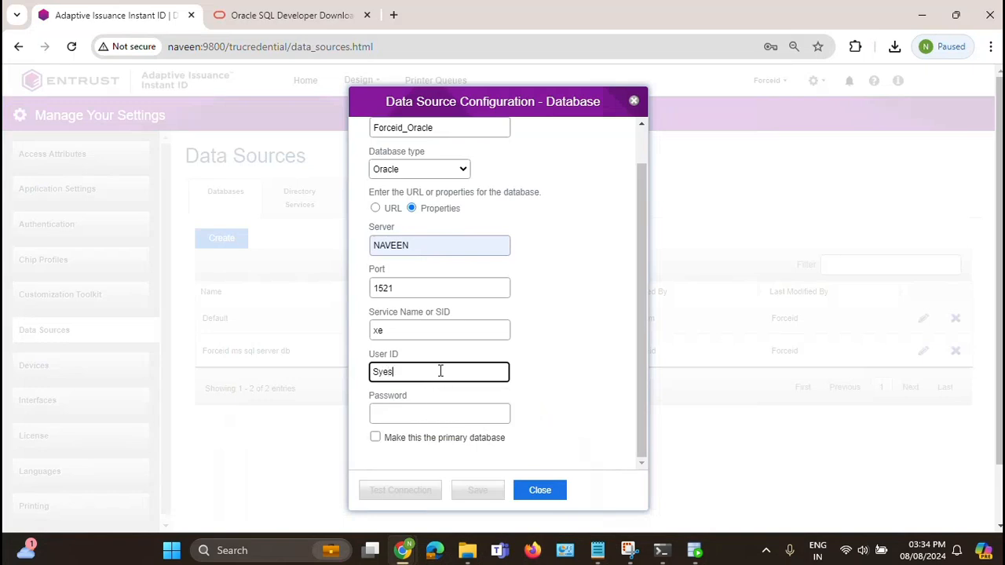
key("BackSpace")
key("BackSpace")
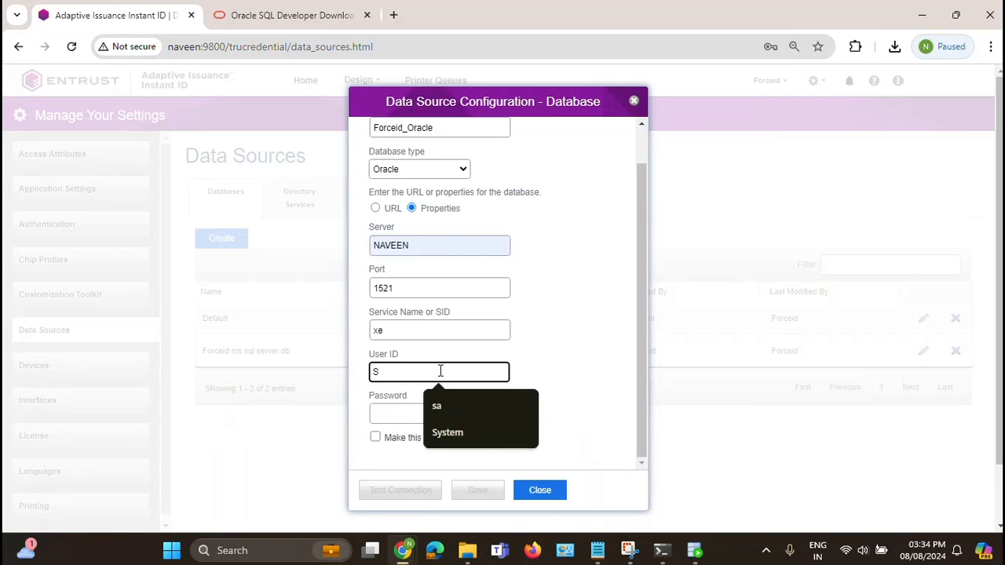
key("Down")
key("Down")
key("Return")
left_click(422, 413)
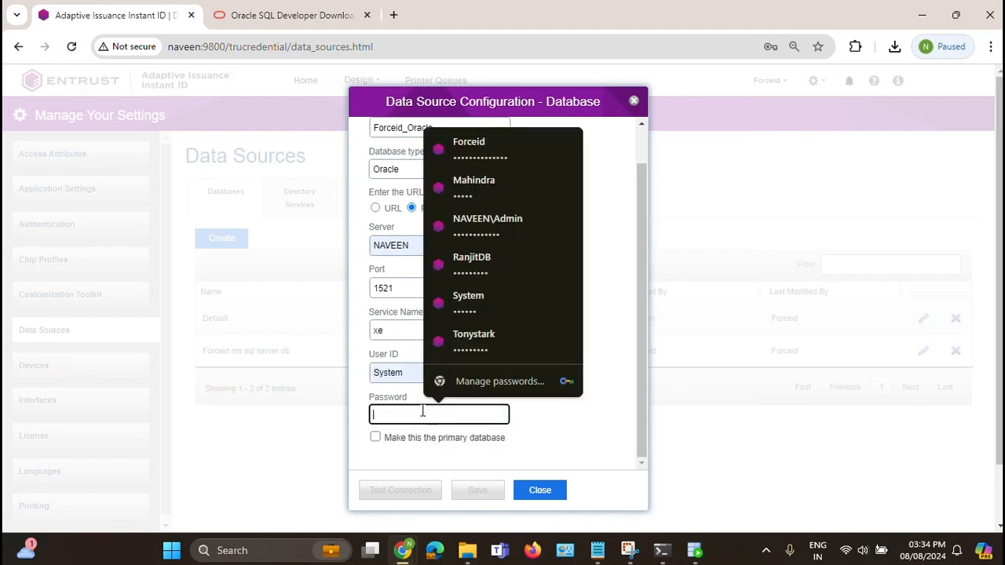
type("••")
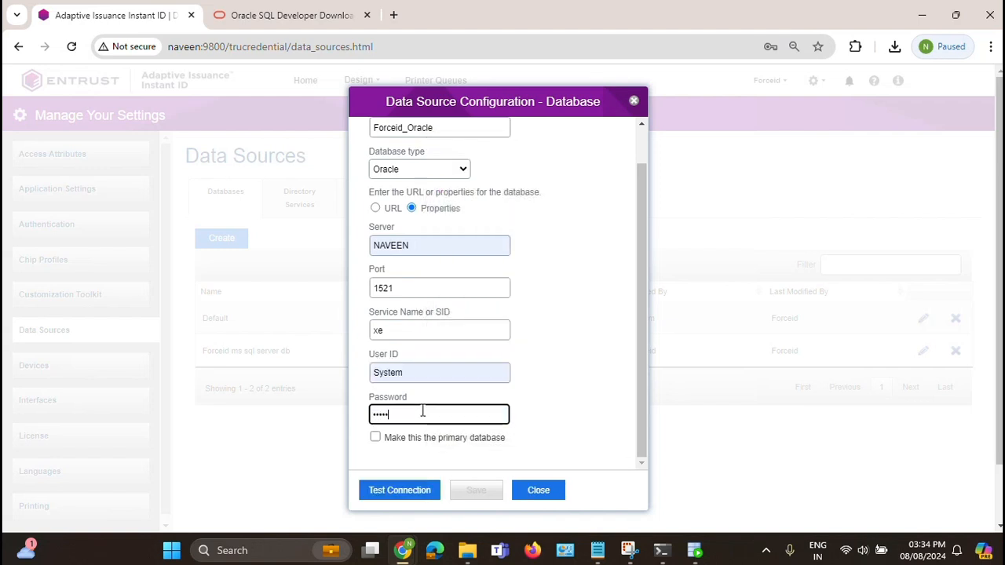
Step: Test the Oracle connection and mark it as the primary database
left_click(395, 493)
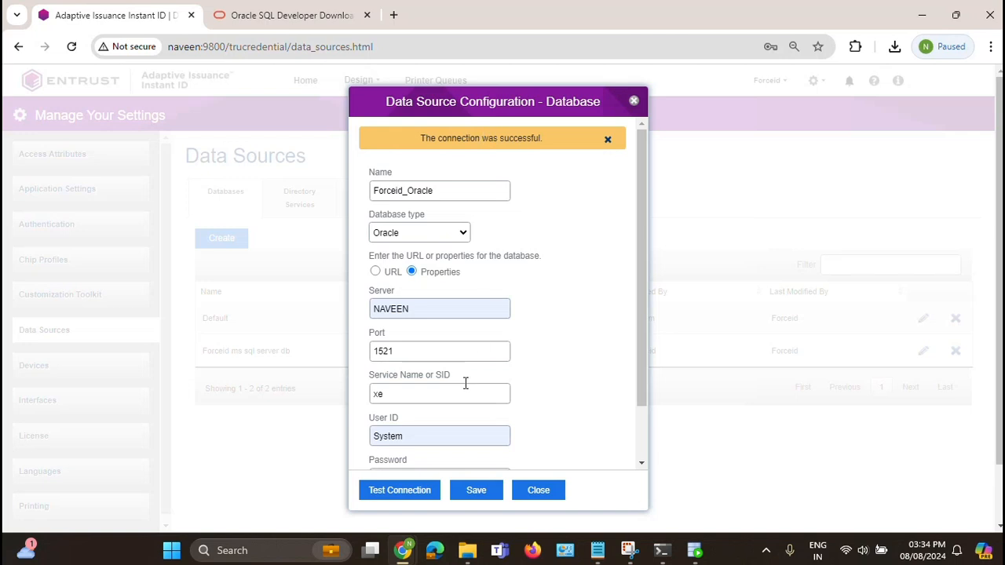
scroll(463, 383, "down", 2)
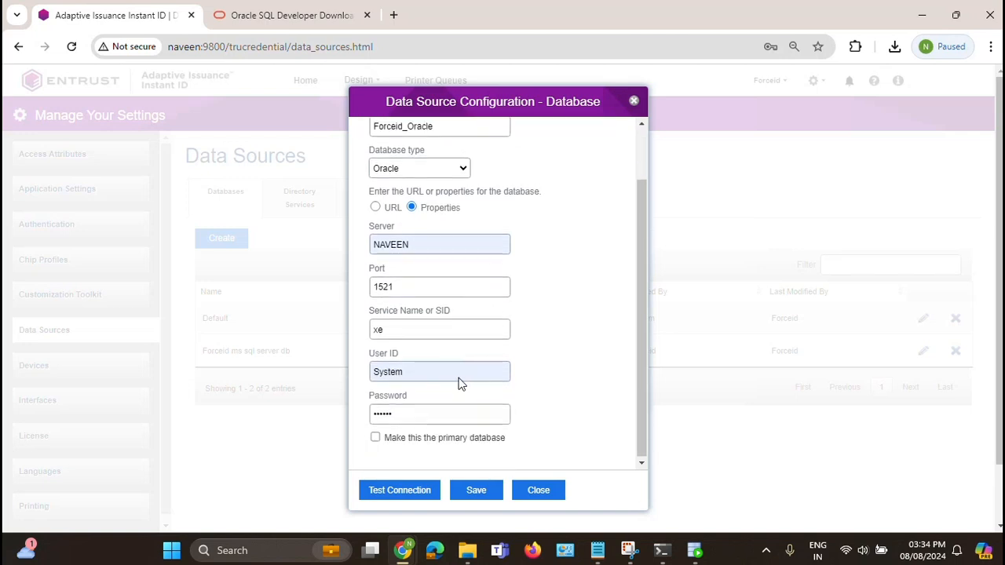
left_click(374, 440)
Step: Save the Forceid_Oracle data source, sign out of Instant ID, and minimize Chrome
left_click(468, 492)
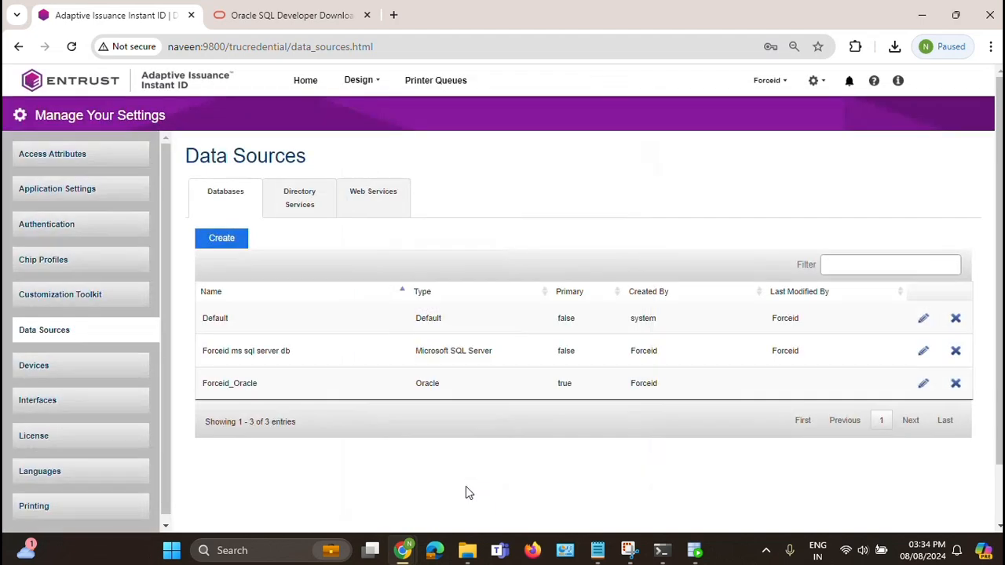
left_click(300, 81)
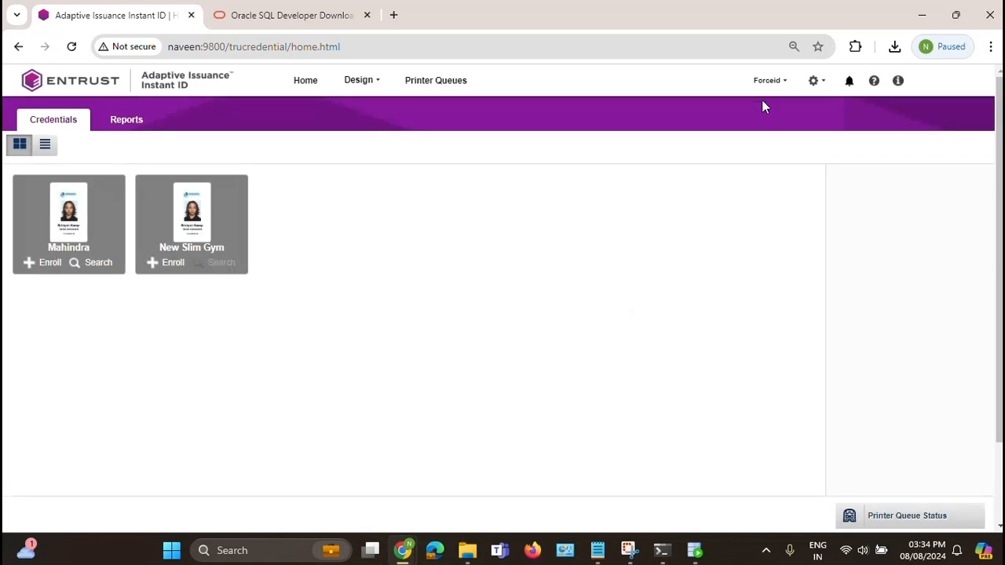
left_click(772, 81)
left_click(768, 138)
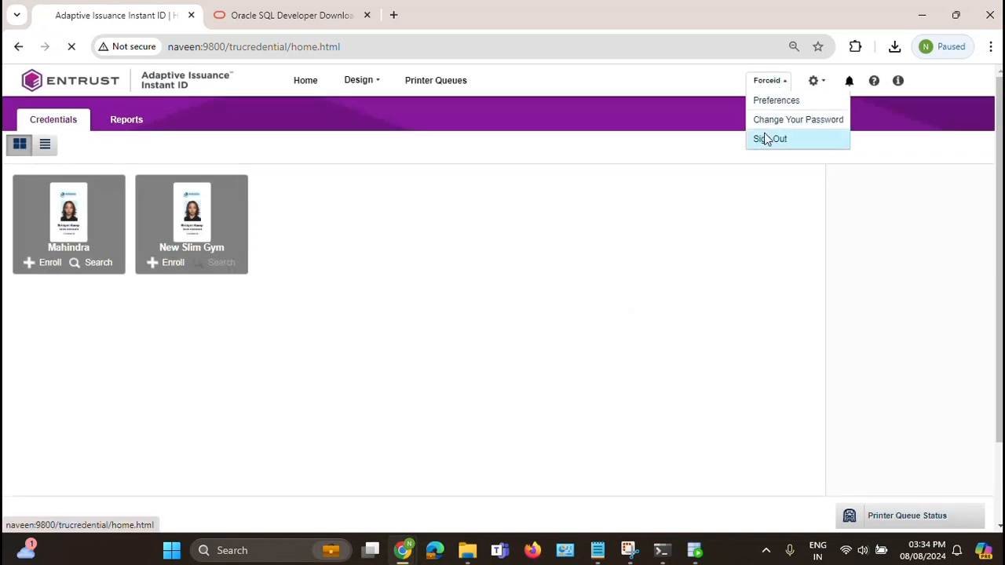
left_click(990, 15)
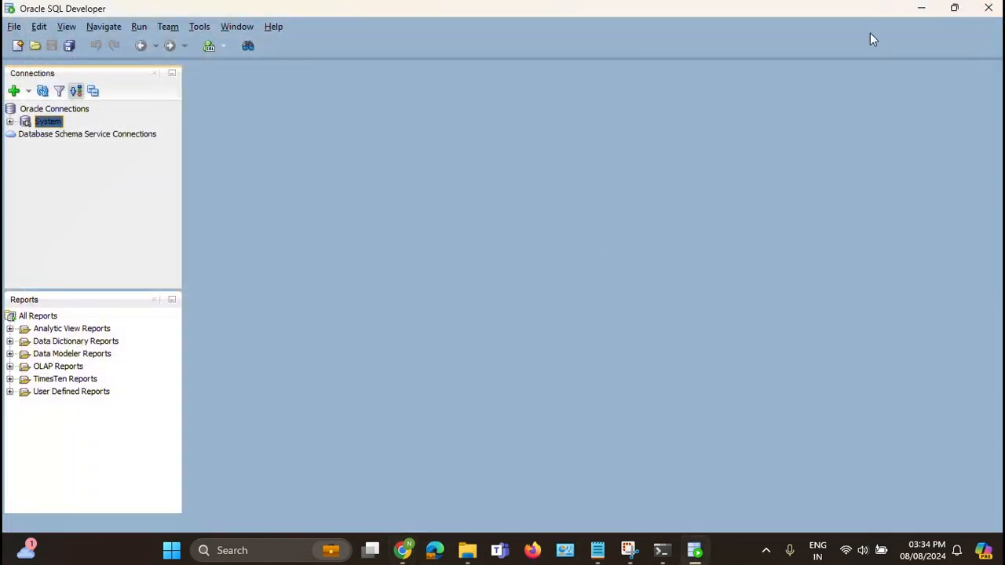
Step: Save the JDBC URL note as oracleFid.txt on the Desktop and close both Explorer windows
left_click(916, 8)
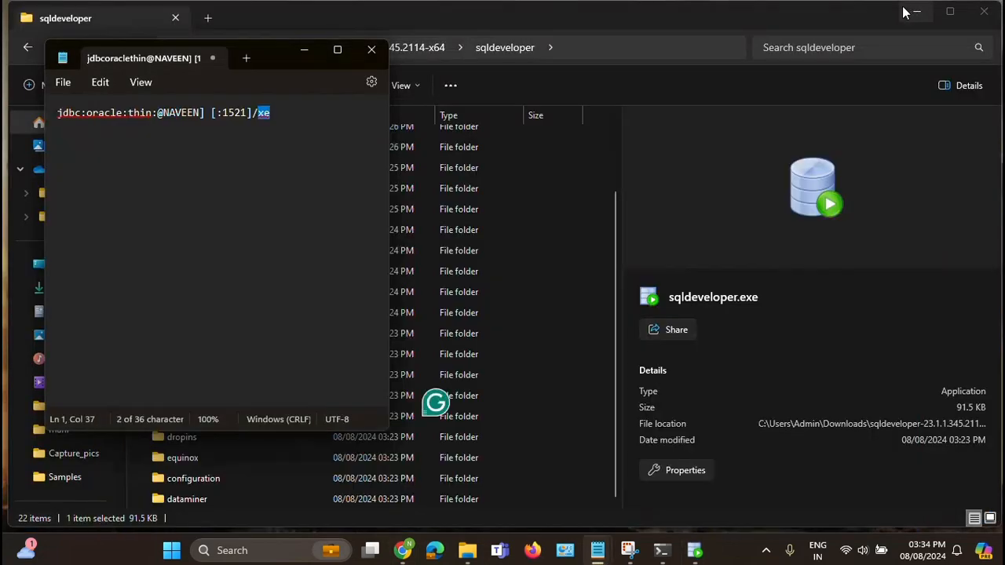
left_click(369, 50)
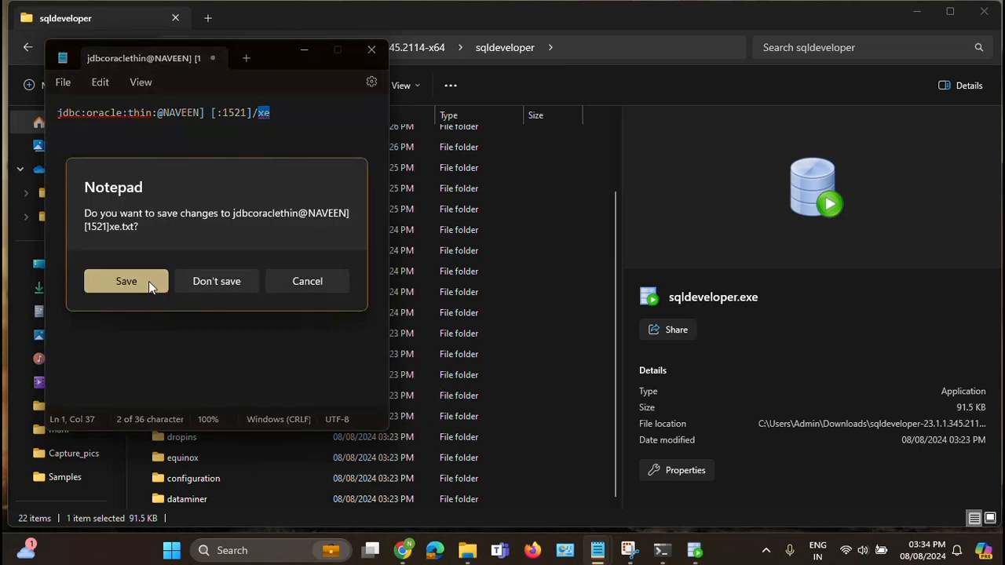
left_click(126, 281)
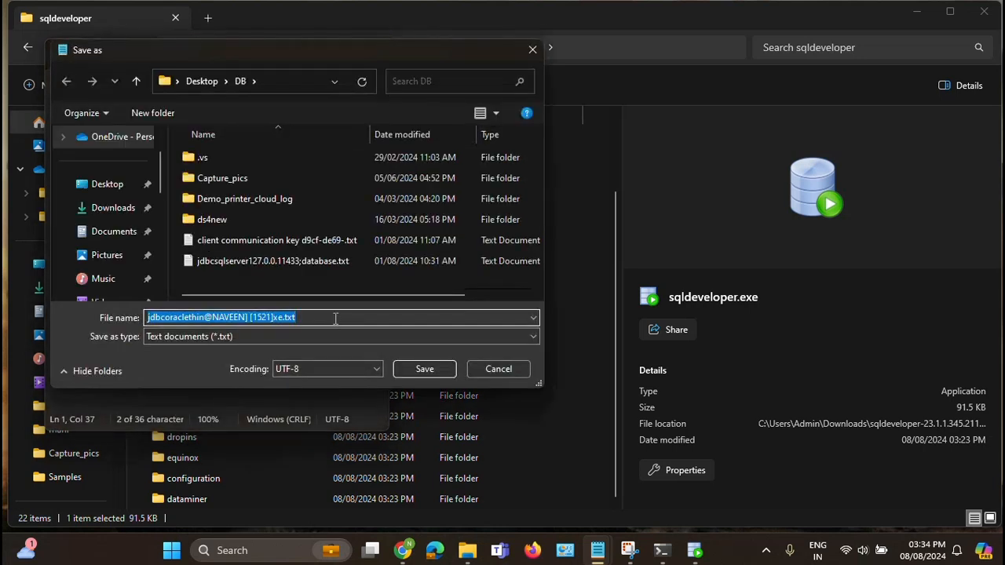
key("BackSpace")
type("oracle")
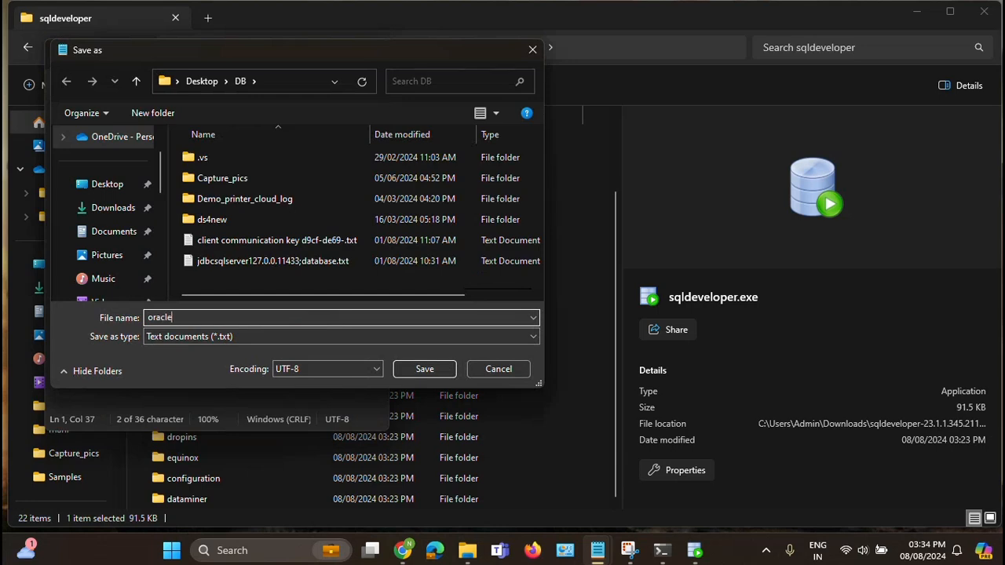
type("Fid")
left_click(531, 27)
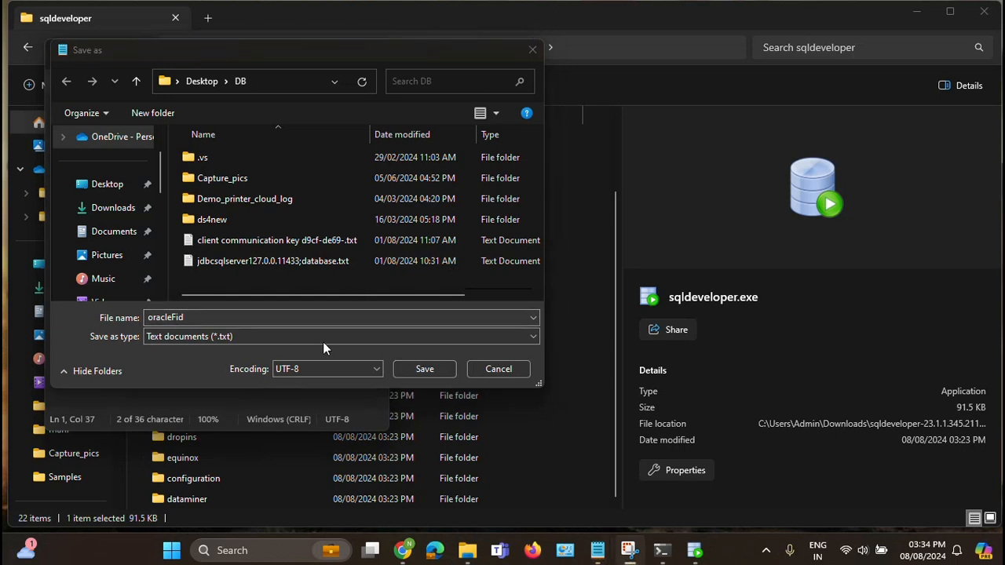
left_click(109, 184)
left_click(441, 366)
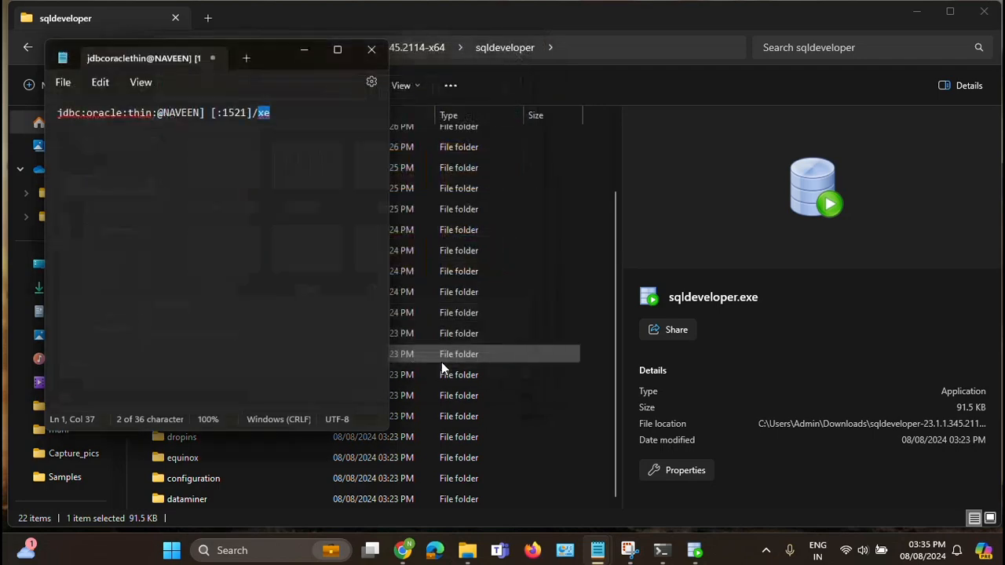
left_click(985, 16)
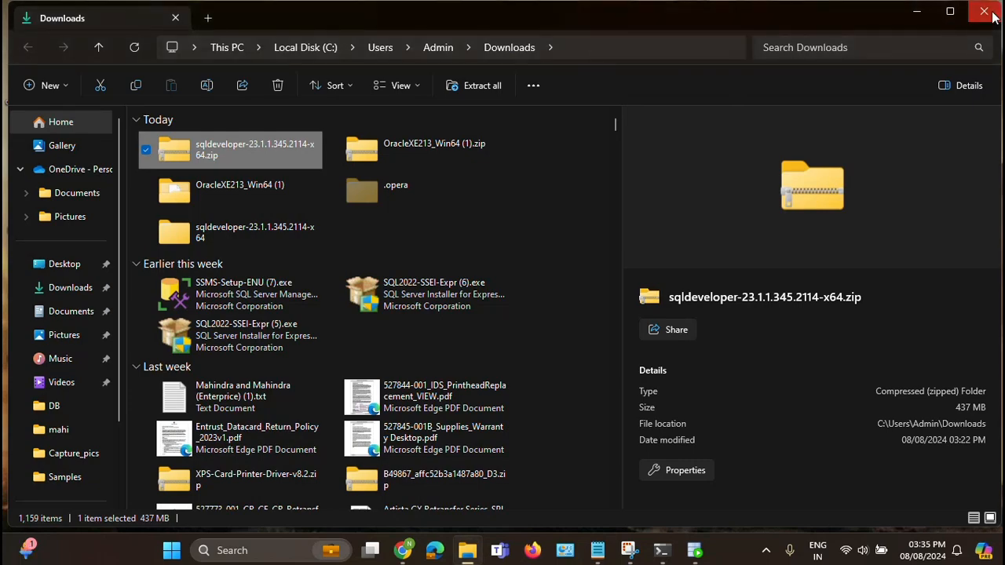
left_click(990, 14)
mouse_move(591, 550)
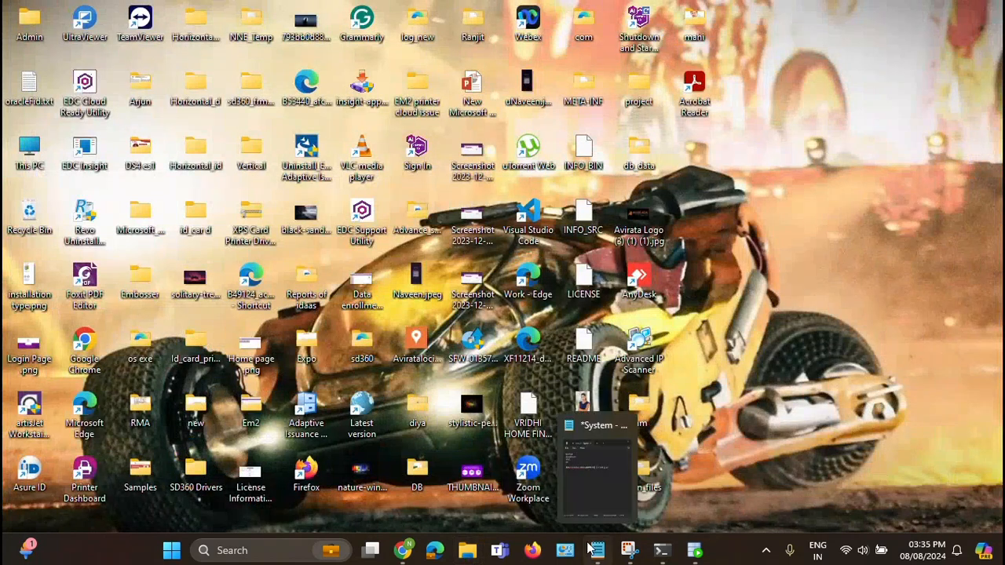
right_click(712, 165)
left_click(746, 224)
right_click(746, 224)
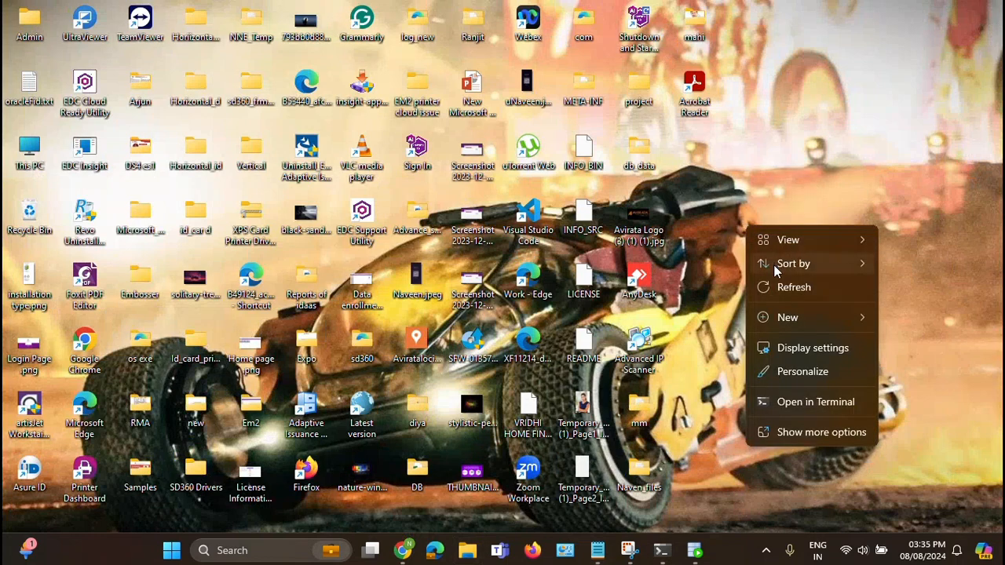
left_click(772, 281)
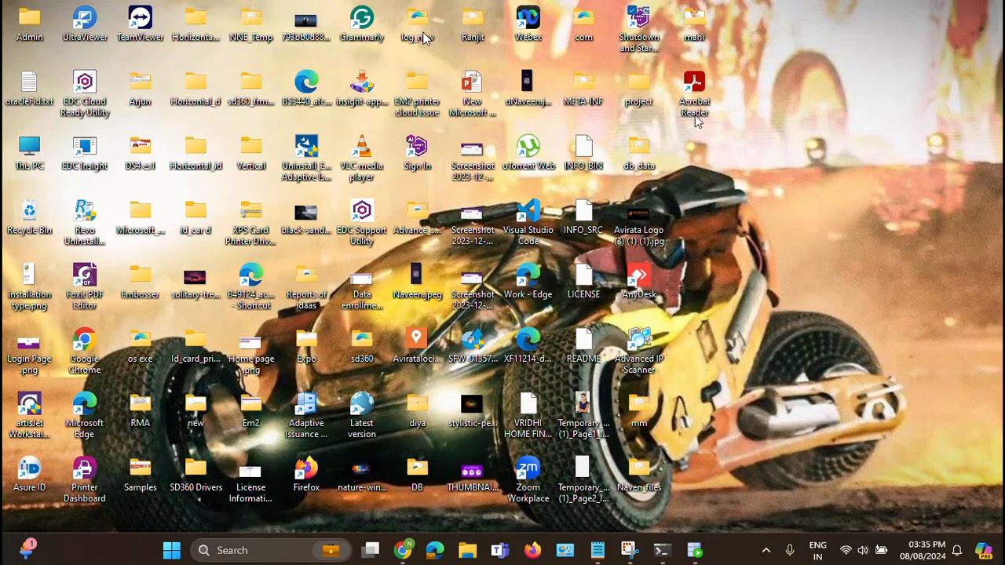
right_click(642, 17)
left_click(696, 118)
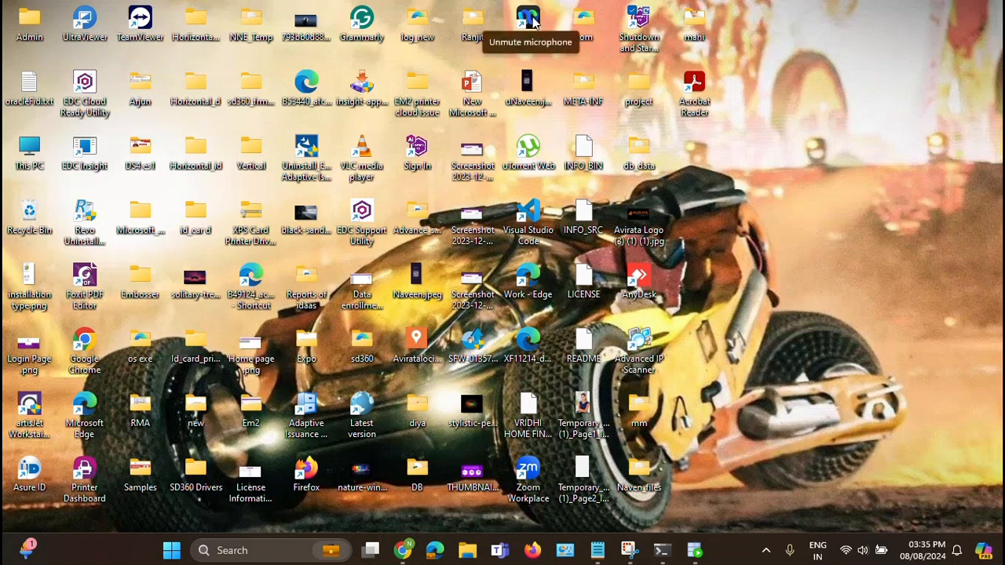
right_click(636, 36)
left_click(699, 129)
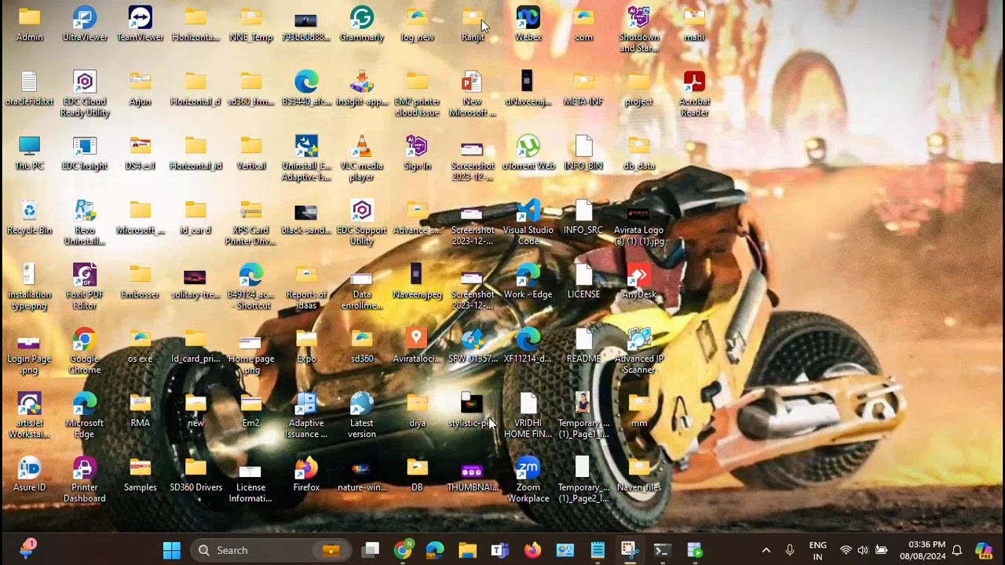
double_click(416, 168)
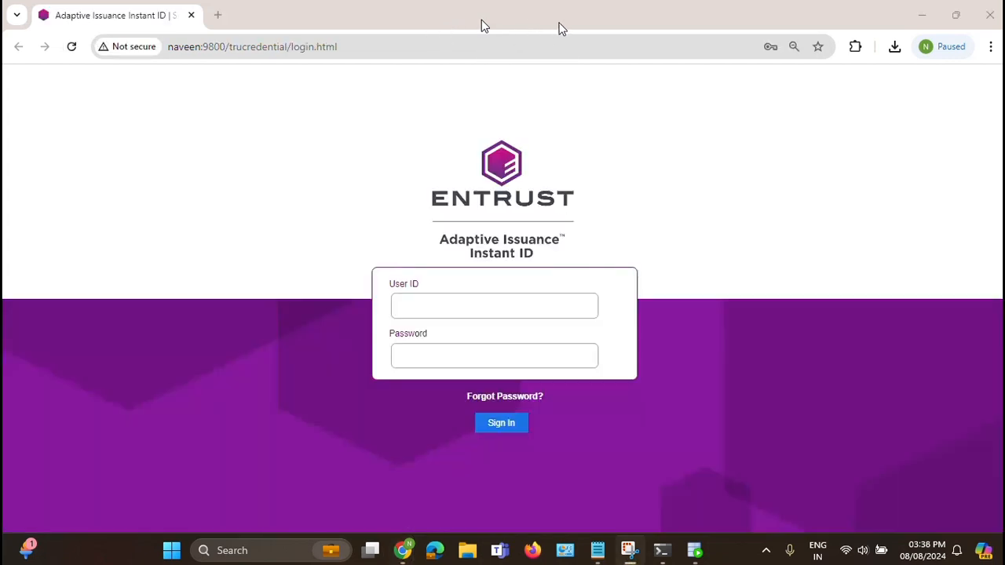
Step: Sign back in to Instant ID using the saved login from Chrome's suggestions
left_click(447, 300)
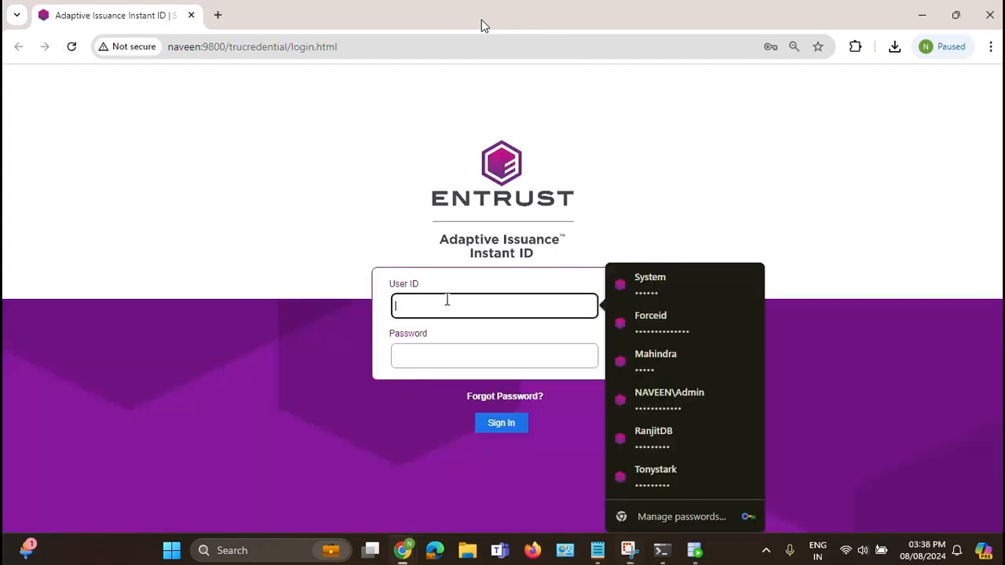
left_click(643, 318)
key("Return")
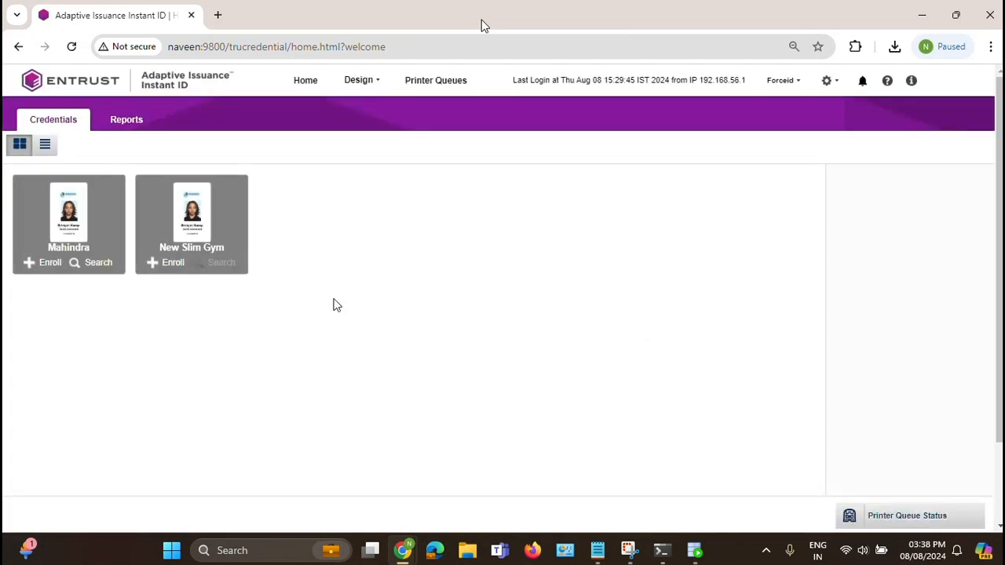
Step: Start a Mahindra enrollment, review its Employee desig, id and name fields, and return to Personal Information
left_click(50, 264)
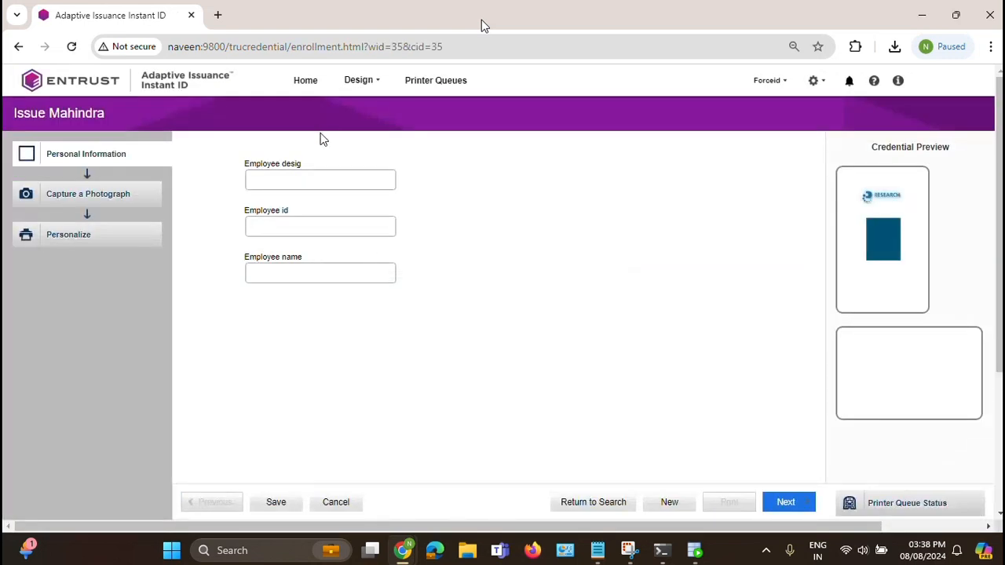
triple_click(291, 162)
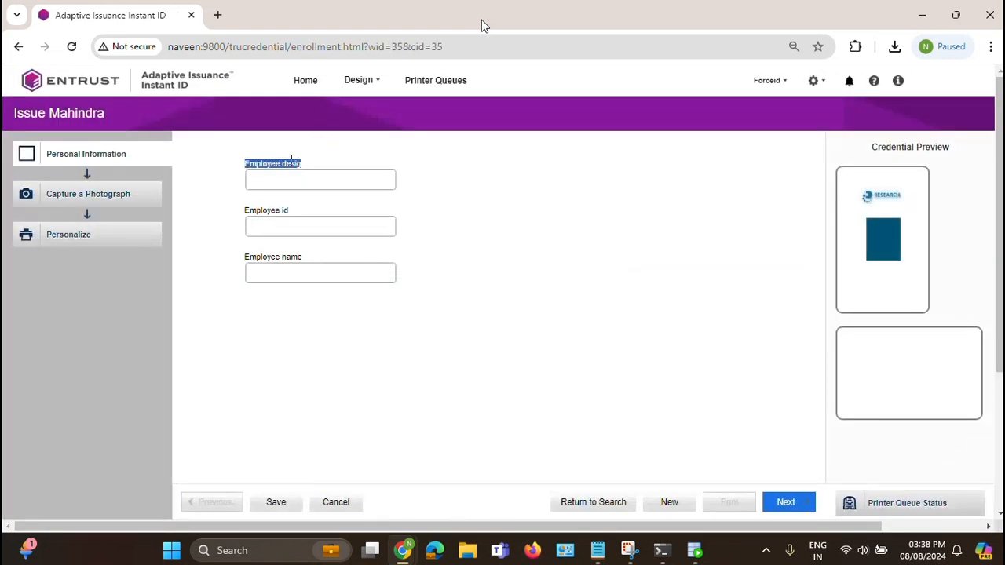
triple_click(275, 210)
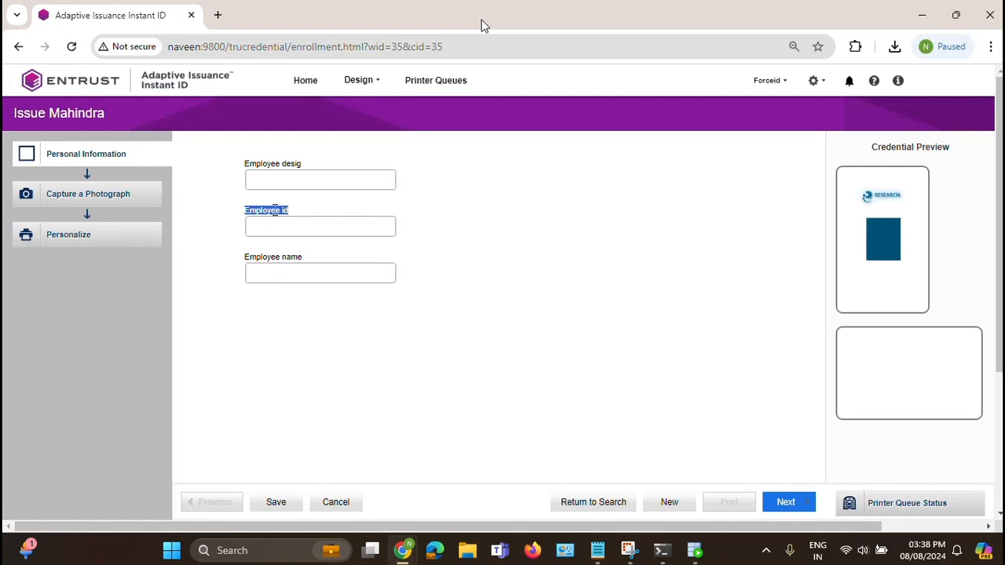
double_click(292, 257)
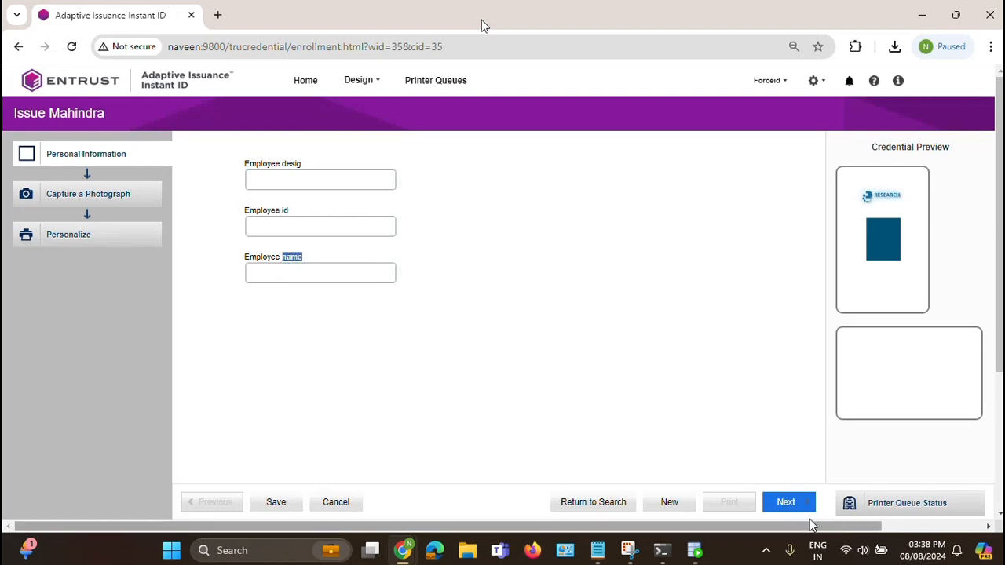
left_click(788, 503)
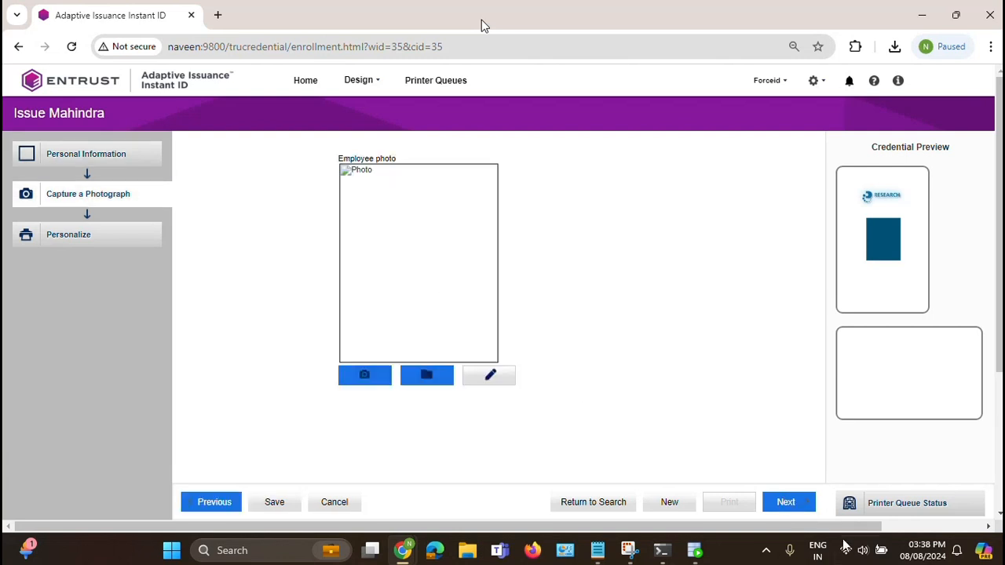
left_click(217, 501)
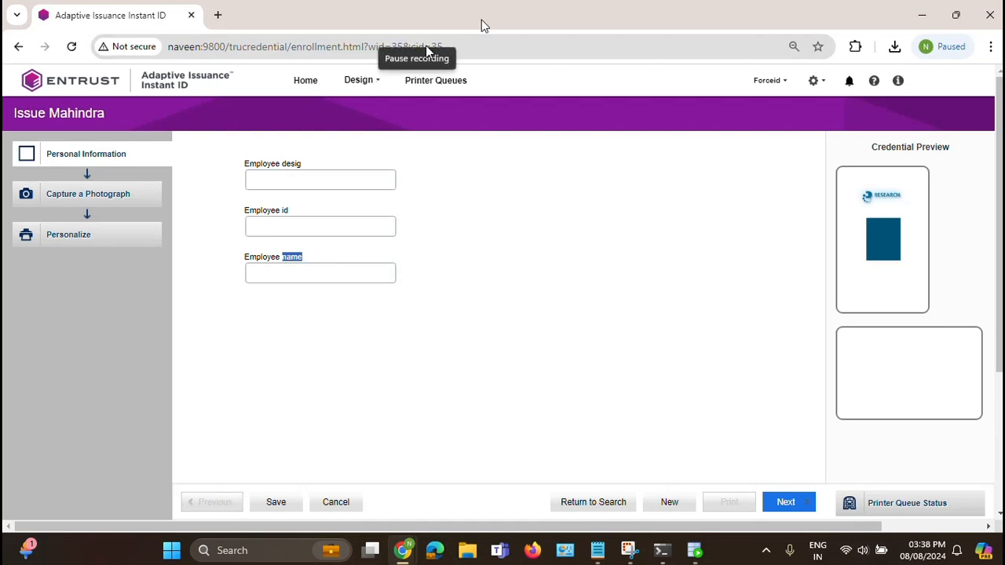
Step: In SQL Developer, expand System's Tables and start a new table
mouse_move(695, 551)
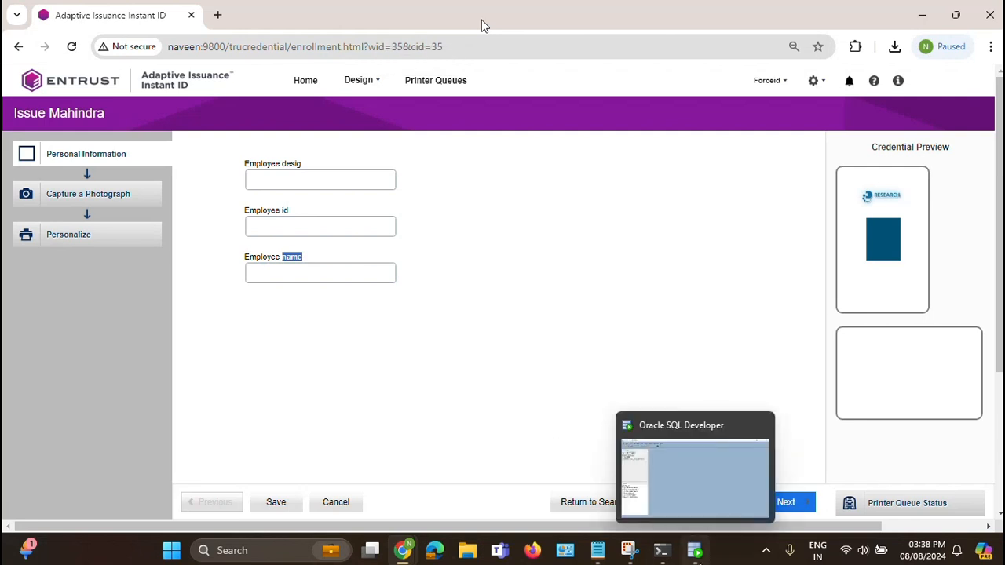
left_click(697, 498)
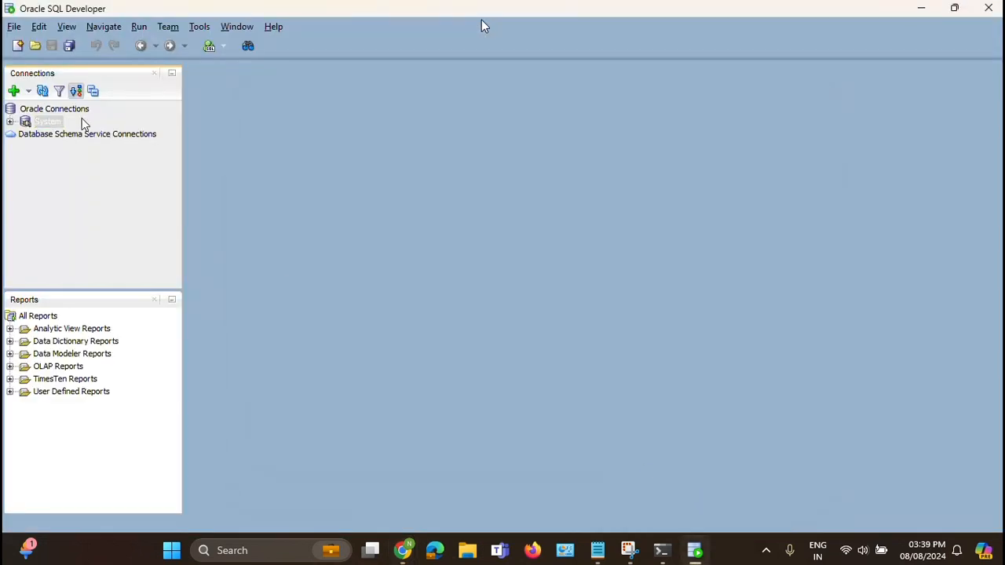
left_click(10, 122)
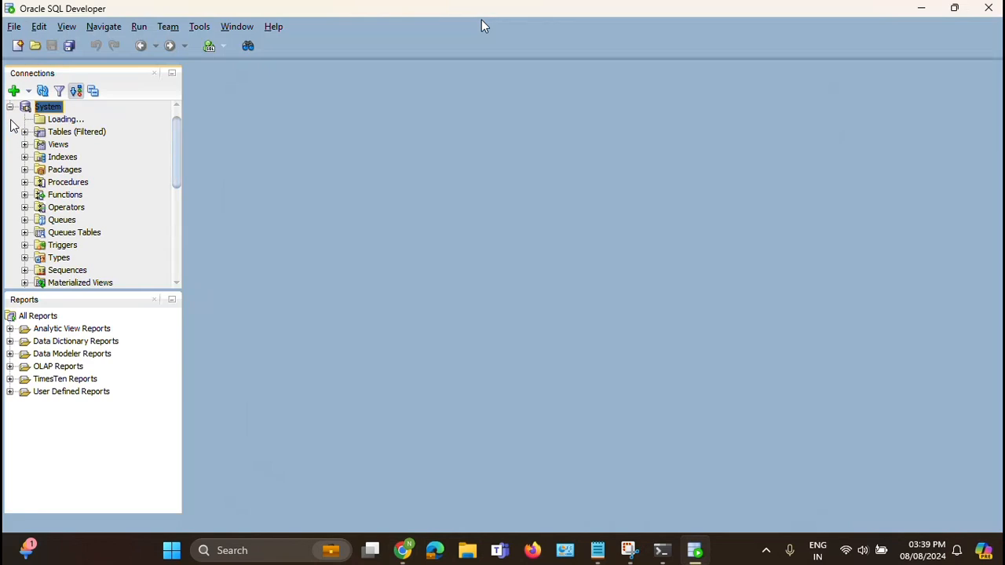
left_click(24, 132)
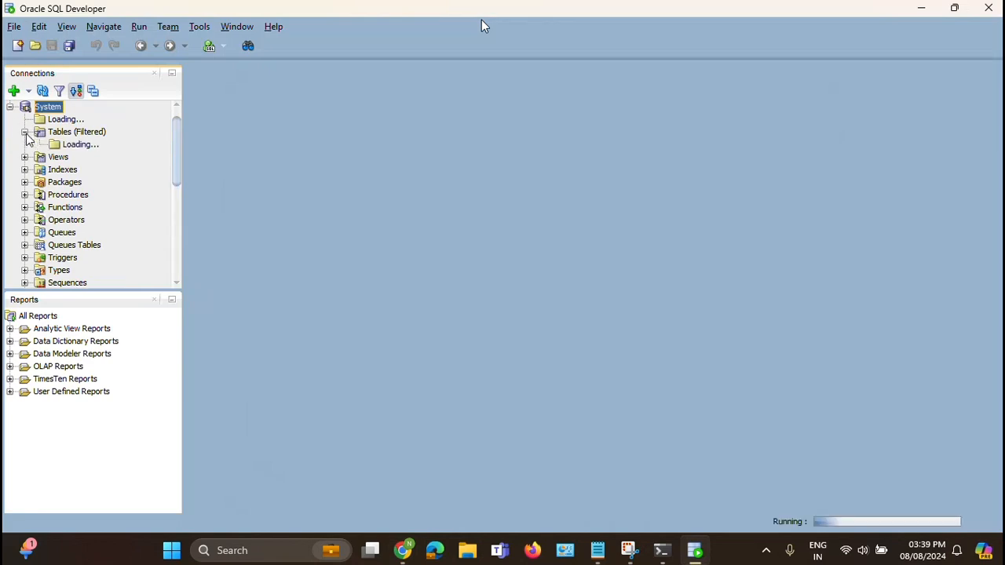
left_click(42, 135)
right_click(44, 136)
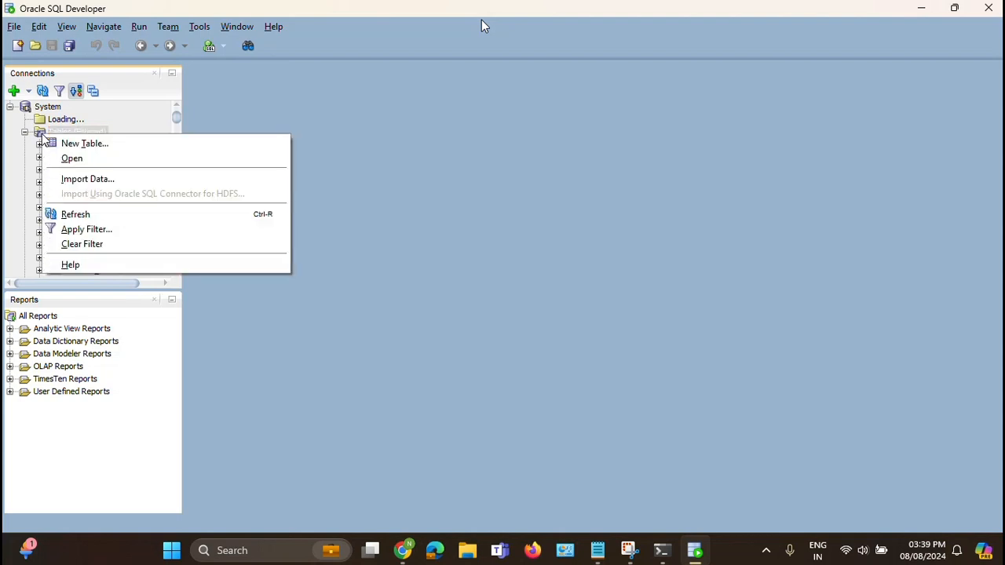
left_click(57, 143)
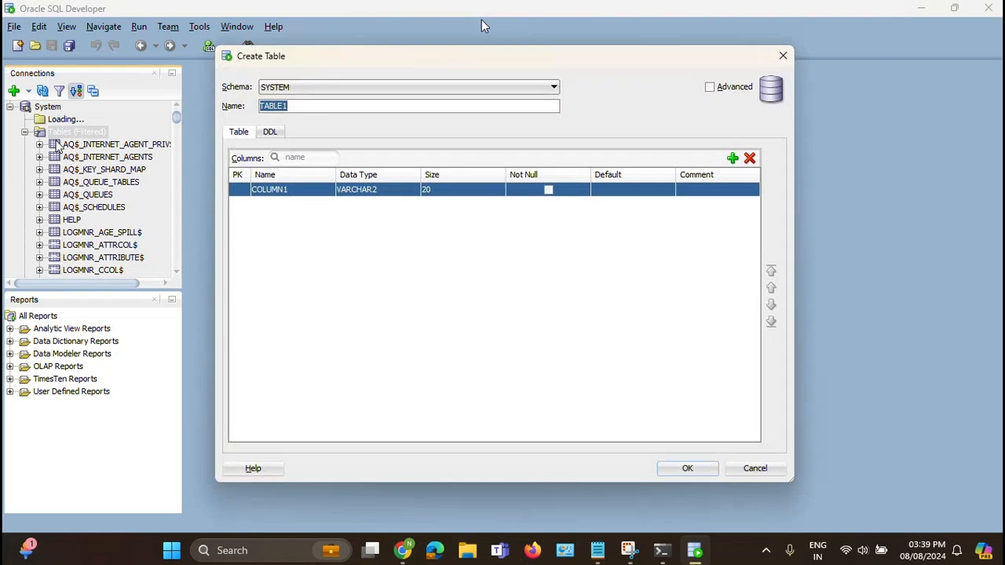
Step: Name the table FID_BLR and keep SYSTEM as its schema
left_click(355, 105)
key("BackSpace")
key("BackSpace")
key("BackSpace")
key("BackSpace")
key("BackSpace")
type("_bl")
left_click(346, 90)
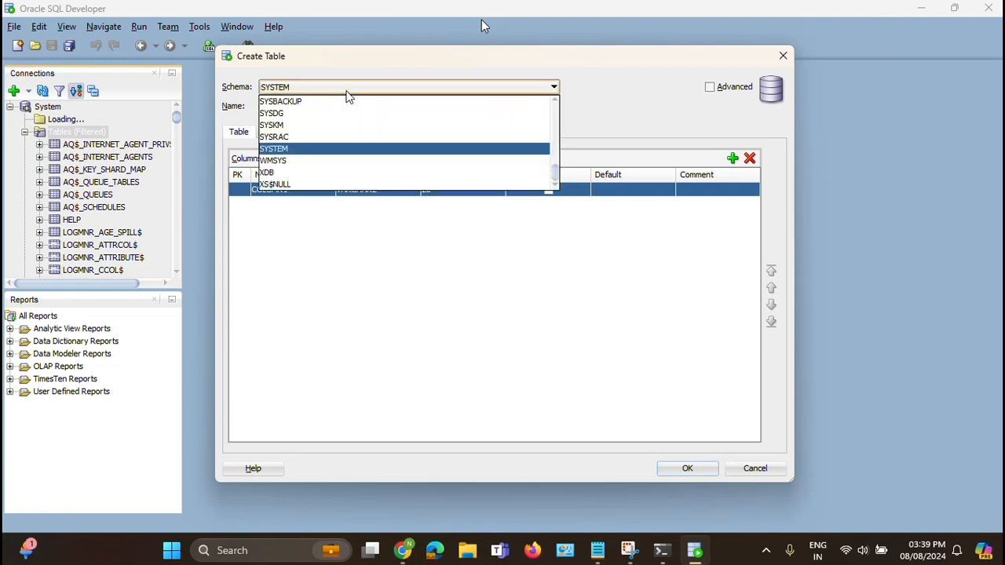
left_click(312, 263)
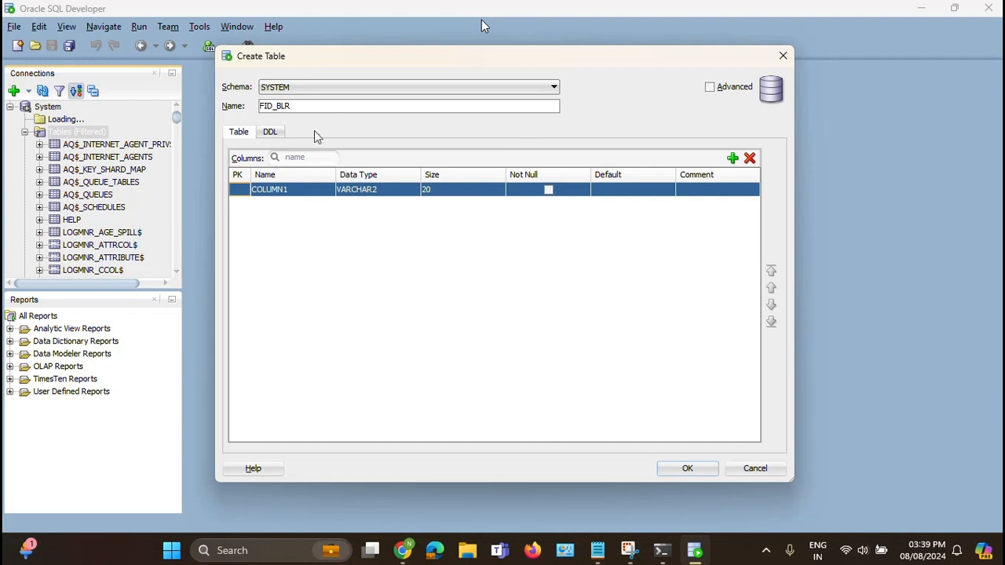
Step: Rename the first column to EMPID, removing the illegal space, and view its data type choices
double_click(299, 191)
key("BackSpace")
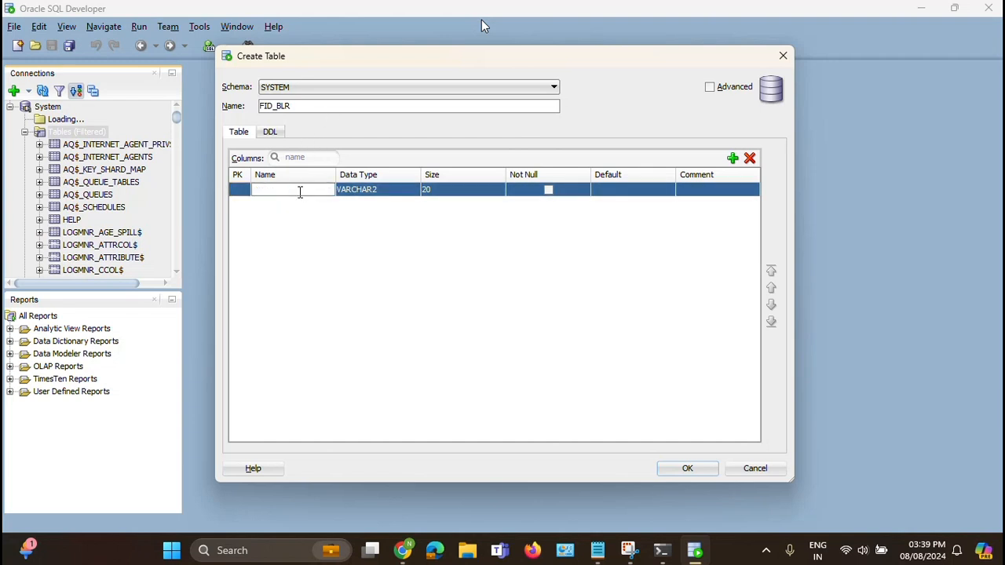
type("EMP ID")
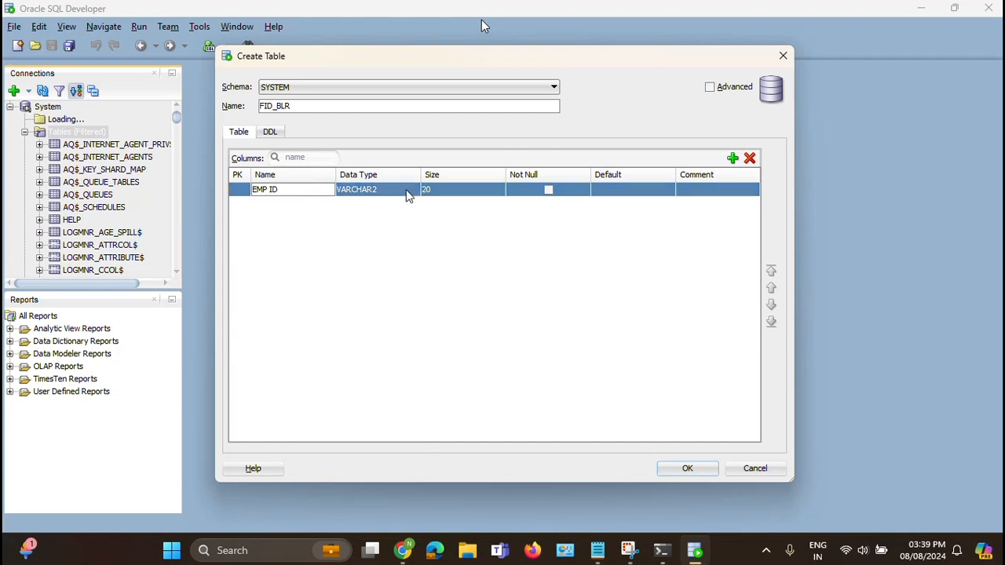
left_click(370, 191)
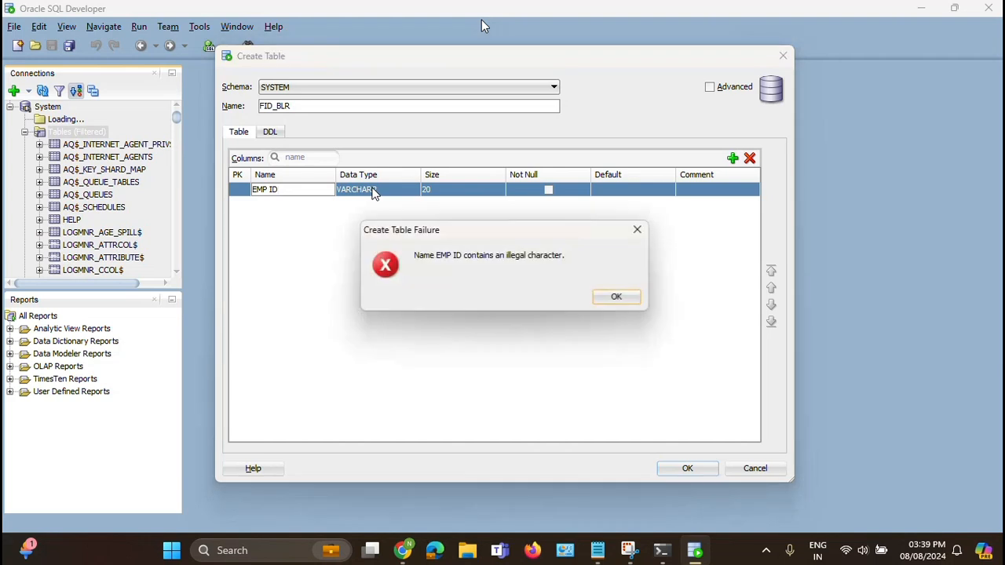
left_click(638, 233)
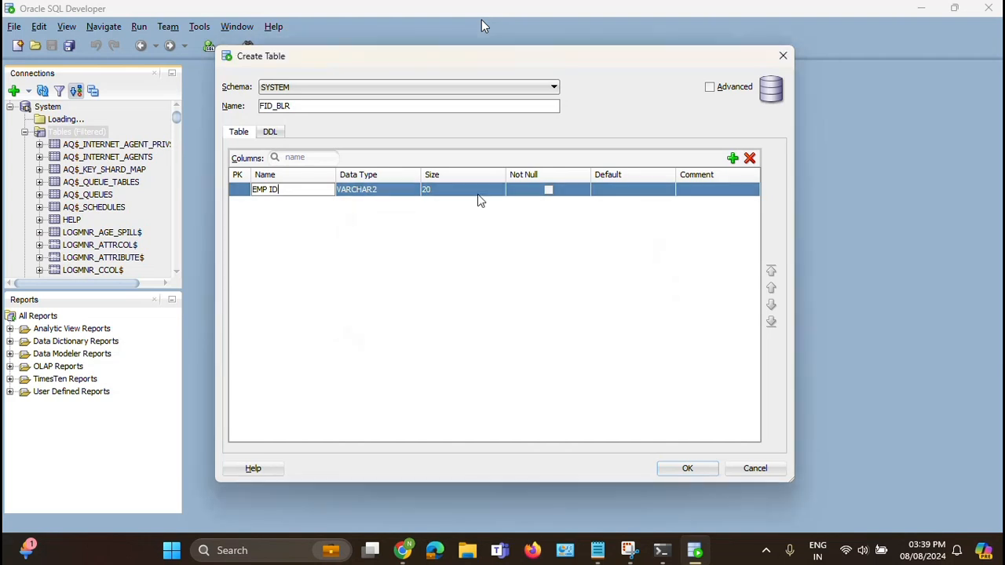
left_click(419, 193)
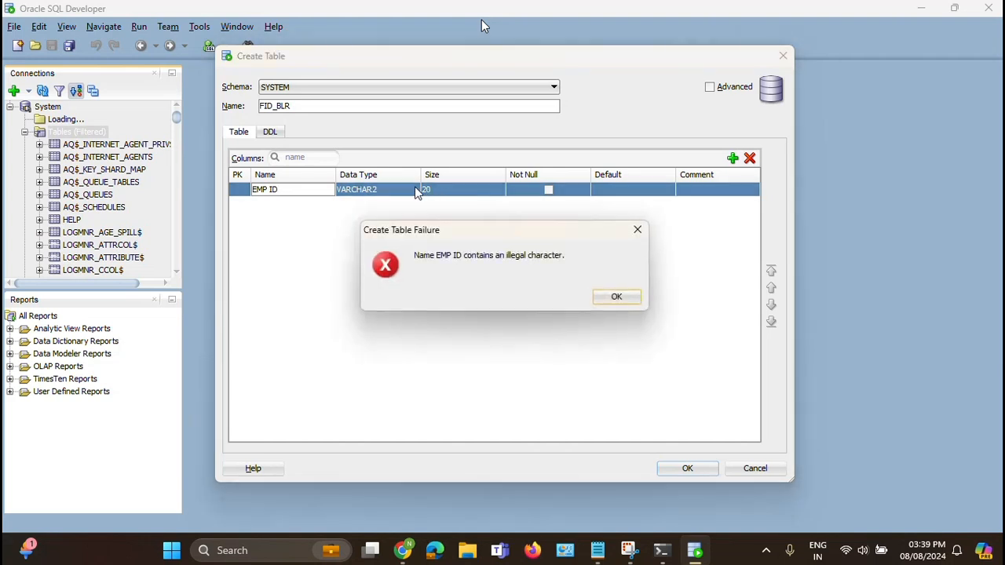
left_click(616, 299)
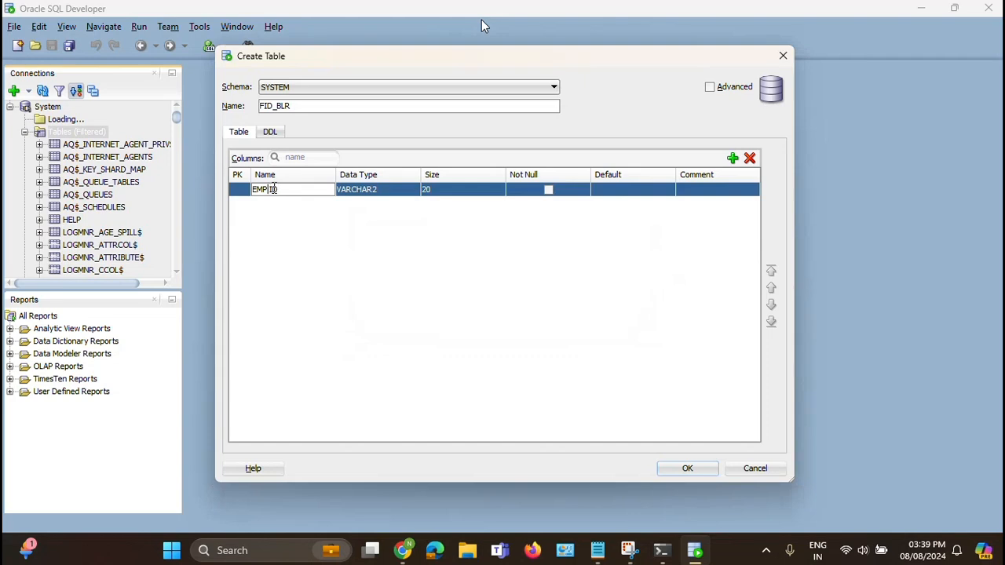
key("BackSpace")
left_click(413, 190)
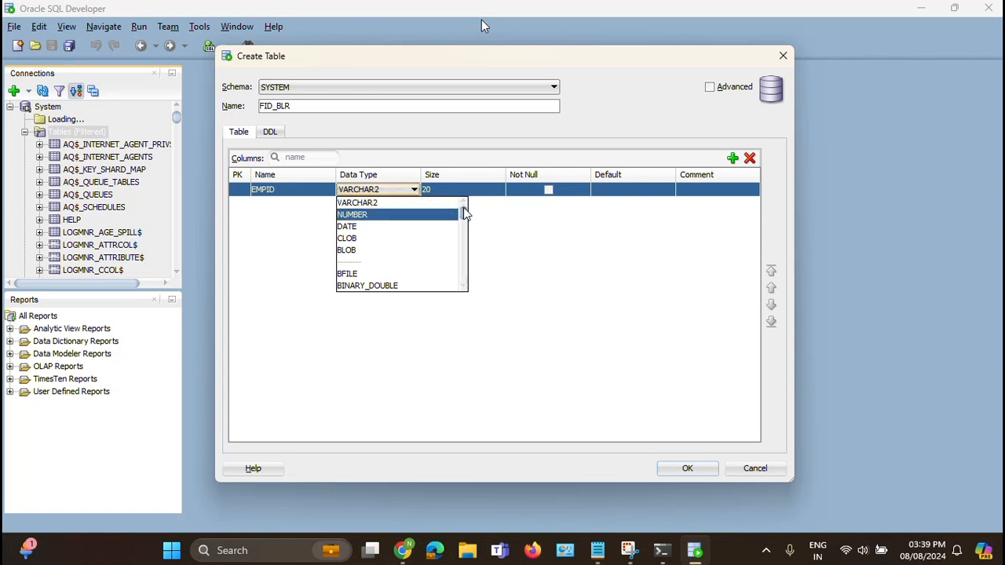
scroll(463, 208, "down", 1)
scroll(464, 208, "up", 1)
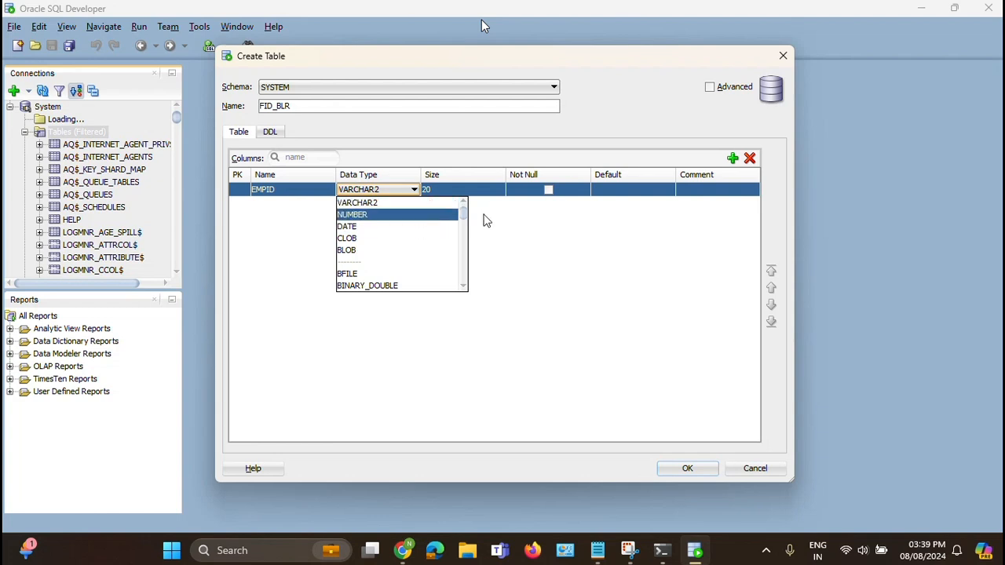
Step: Make EMPID a VARCHAR2(50) column and set it as the table's primary key
left_click_drag(464, 217, 451, 194)
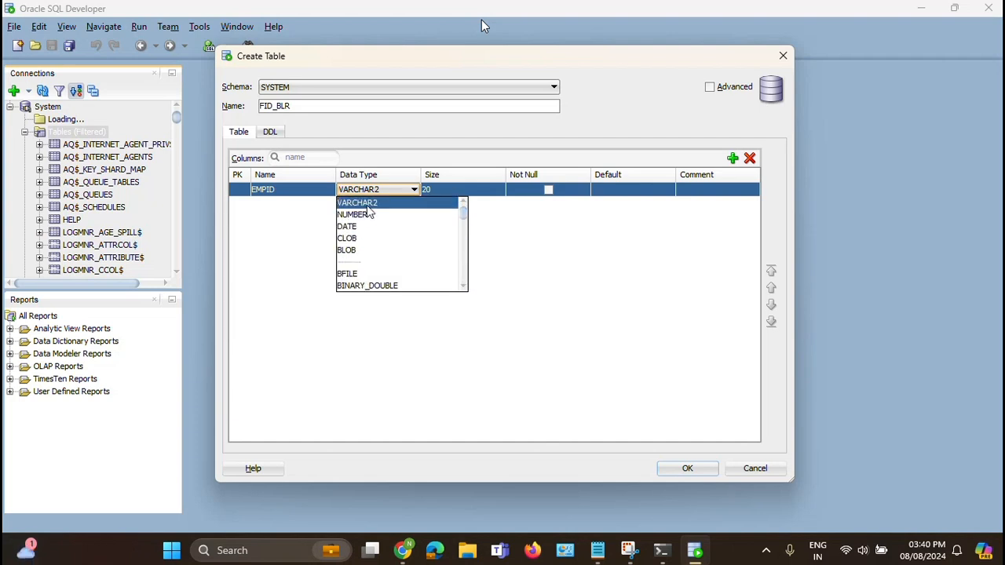
left_click(366, 204)
left_click(441, 191)
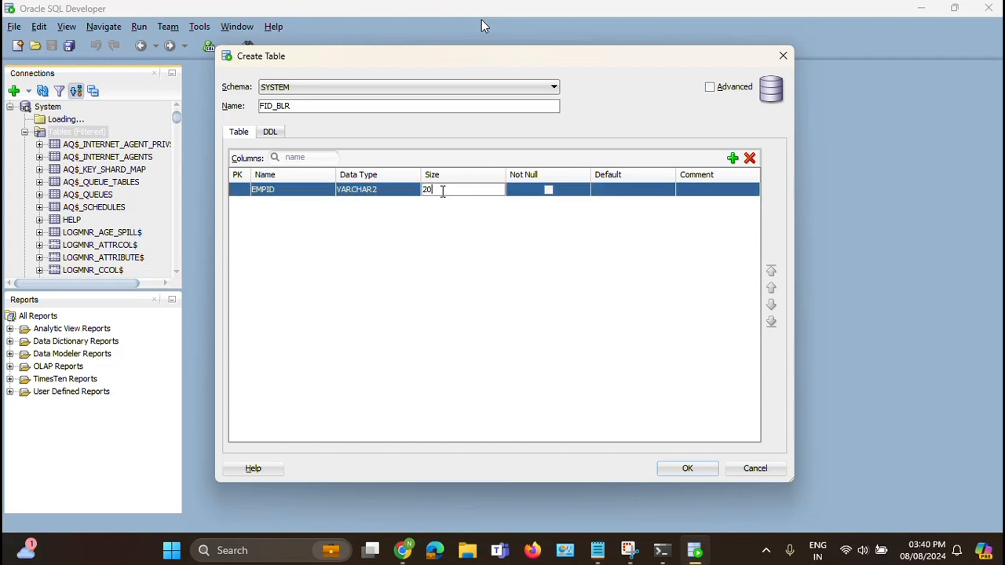
key("BackSpace")
type("50")
key("Return")
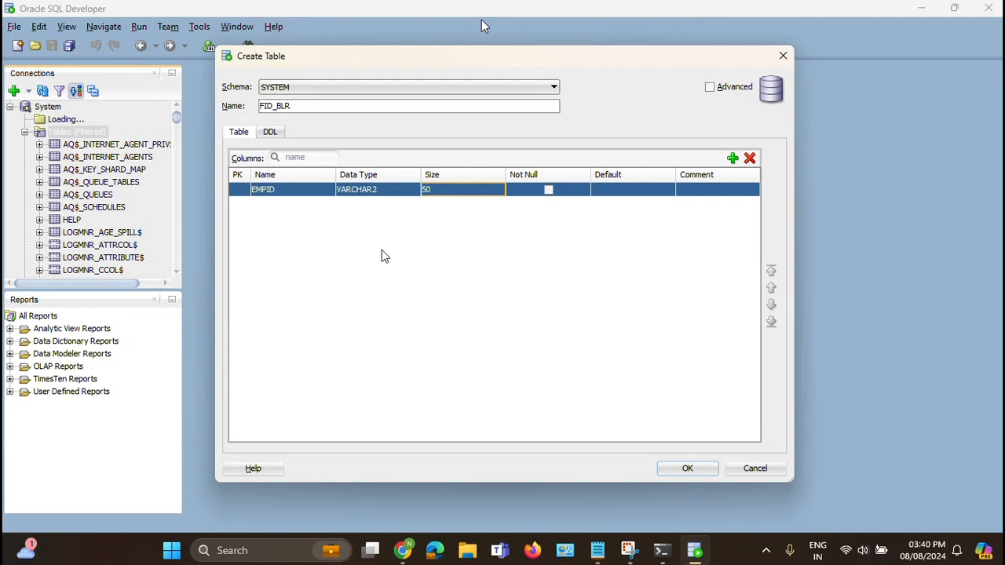
left_click(243, 193)
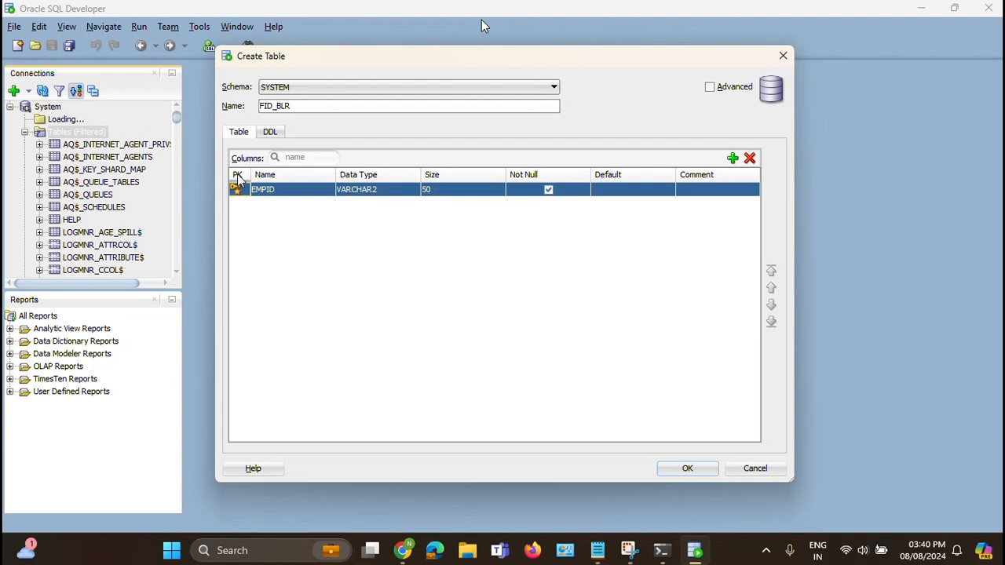
left_click(732, 159)
Step: Name the second column EMPNAME with a size of 80
left_click(329, 206)
key("BackSpace")
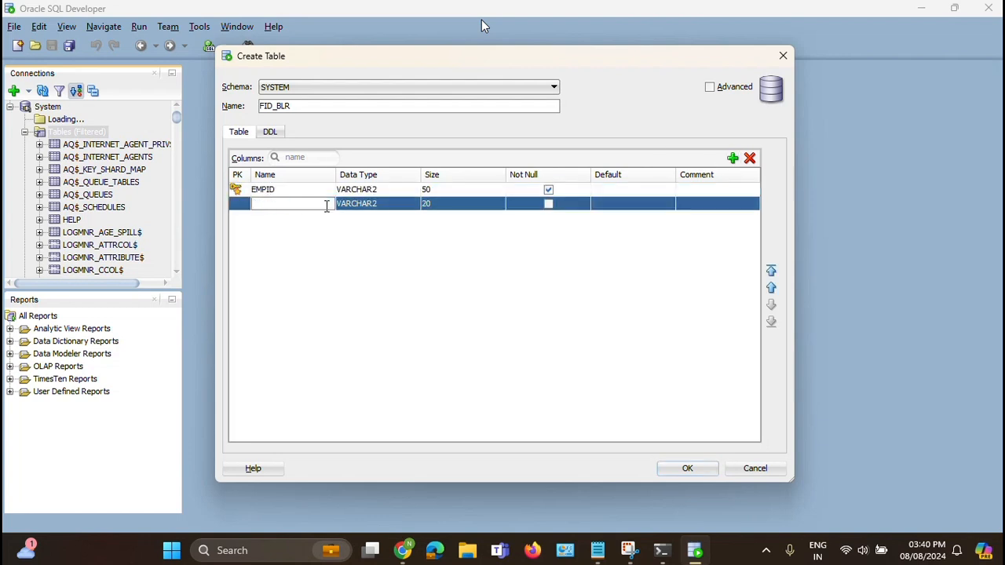
type("EMPname")
left_click(442, 203)
key("BackSpace")
key("BackSpace")
type("80")
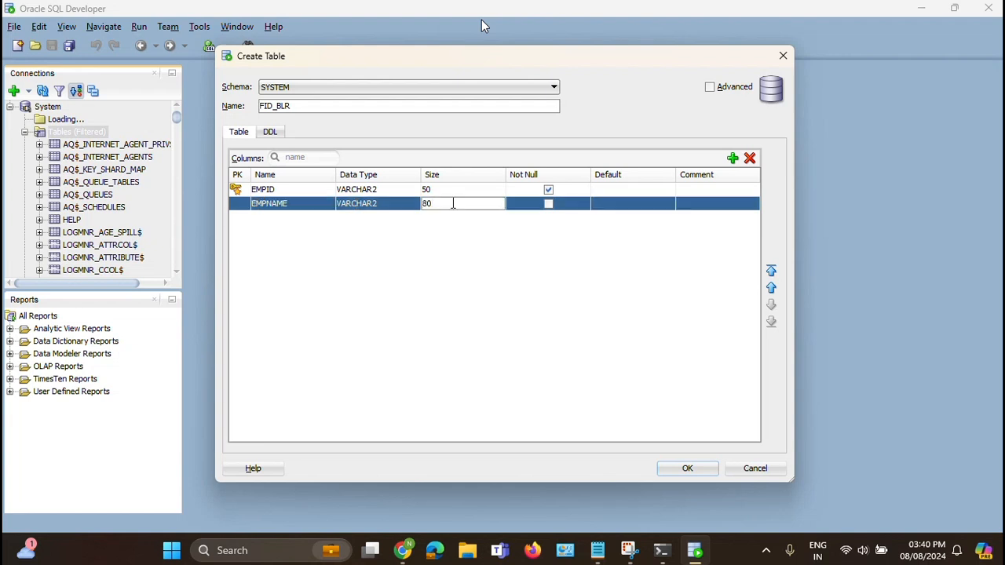
Step: Add an EMPDESIG column with a size of 80
left_click(732, 158)
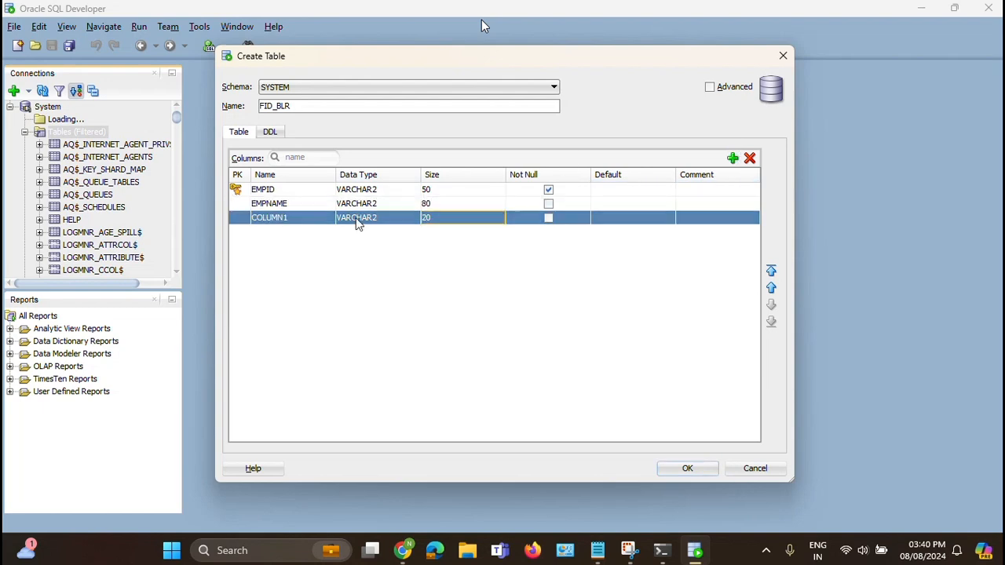
left_click(281, 218)
double_click(281, 218)
key("BackSpace")
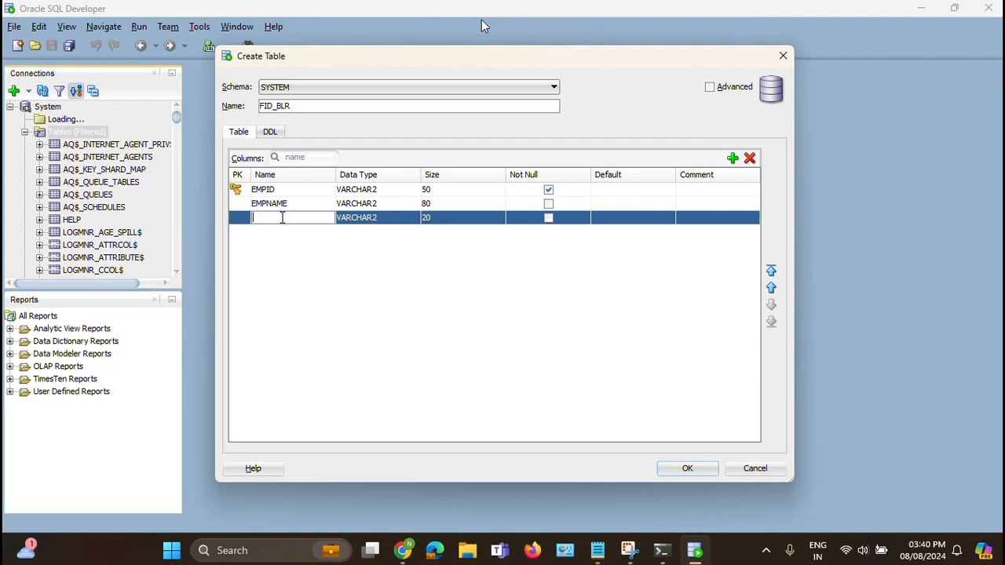
type("E")
type("mpdesig")
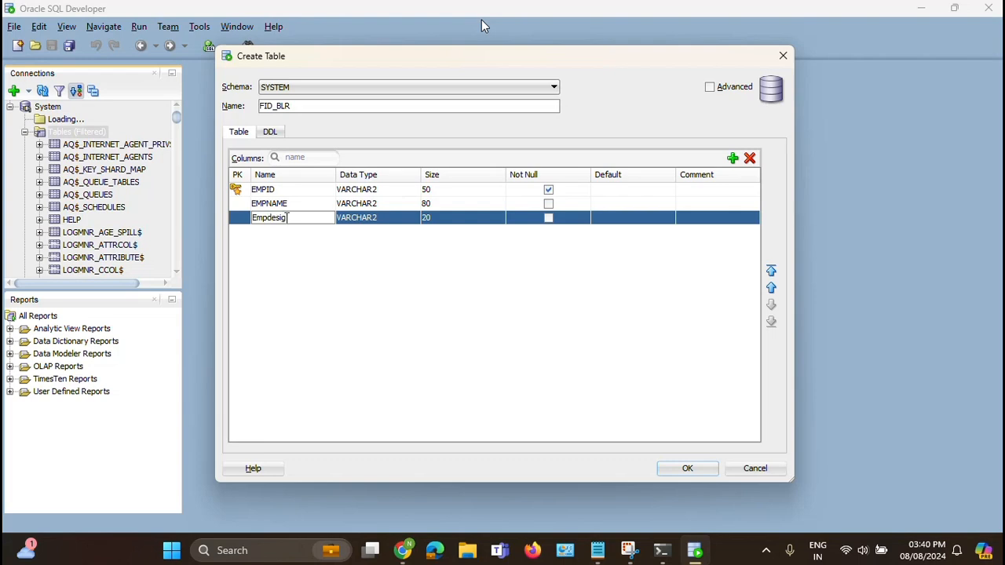
left_click(440, 212)
key("BackSpace")
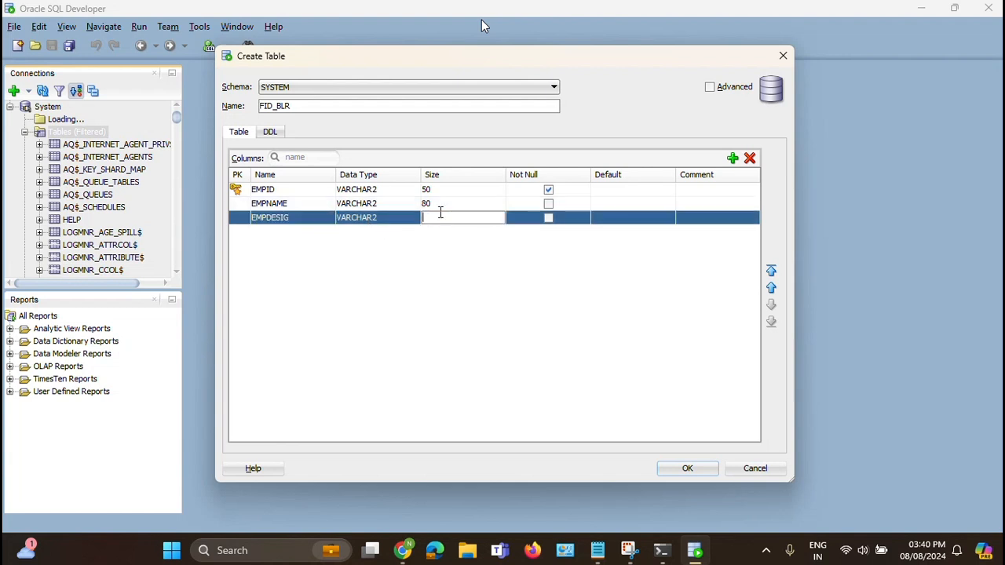
type("80")
key("Return")
Step: Add a fourth column named EMPPHOTO and look through its data type options
left_click(730, 160)
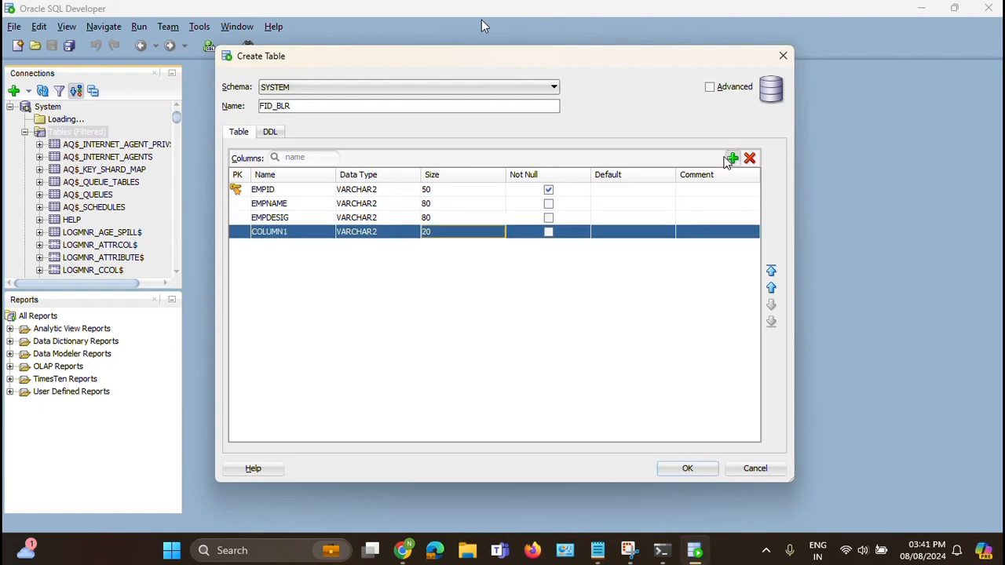
left_click(322, 233)
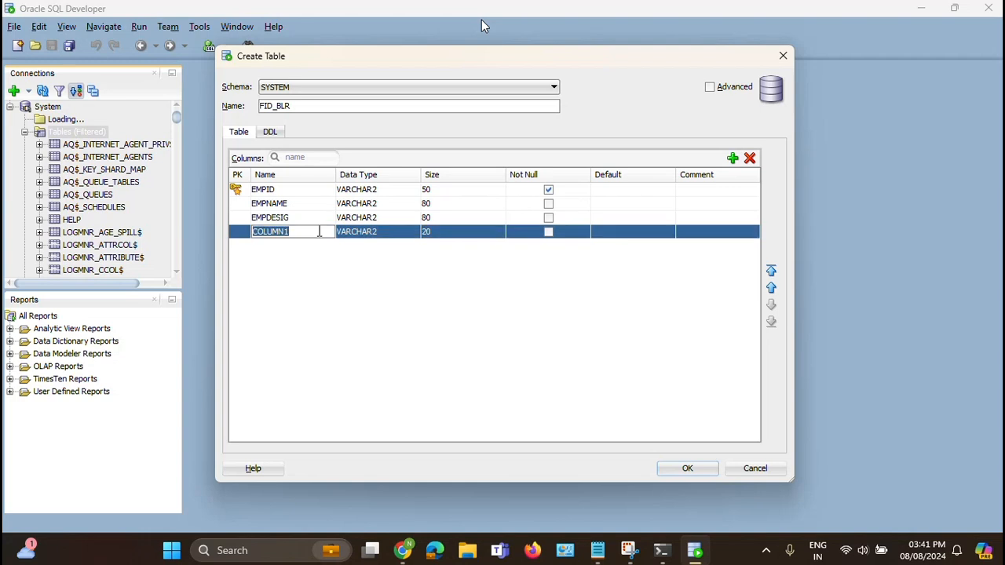
key("BackSpace")
type("P")
key("BackSpace")
type("EMP")
key("BackSpace")
type("pho")
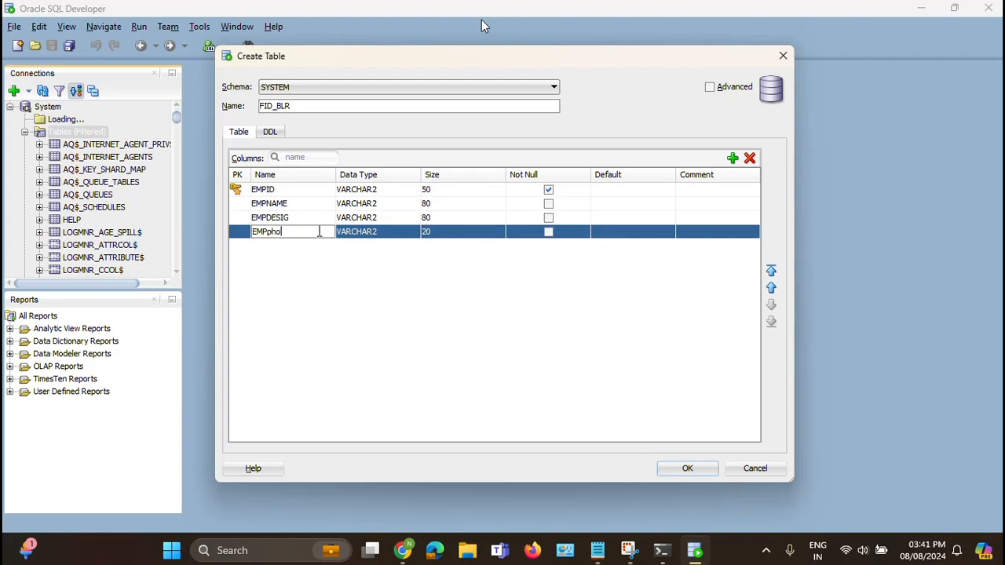
type("to")
left_click(405, 232)
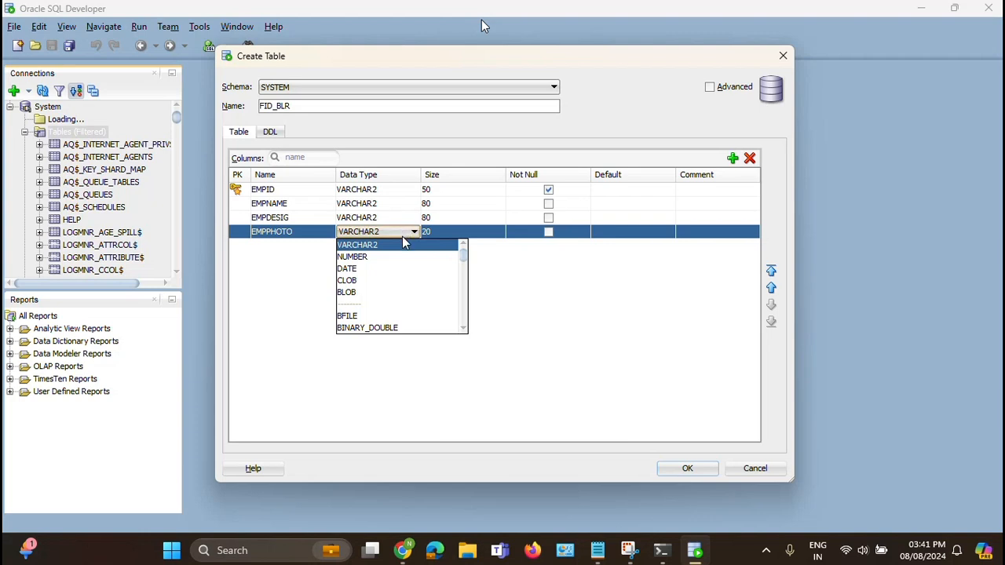
scroll(395, 302, "down", 8)
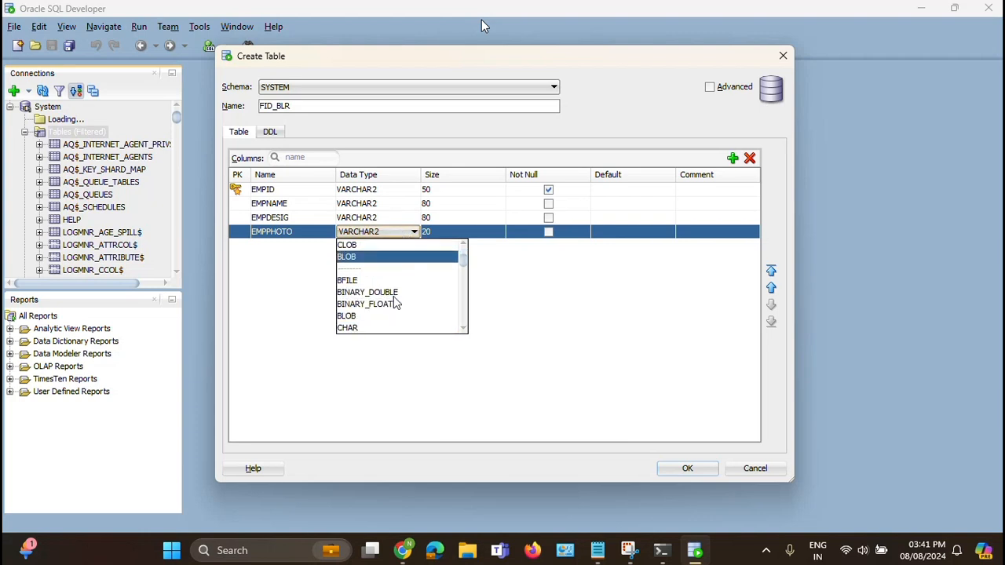
scroll(395, 303, "down", 3)
Step: Google 'what is the data type we need to select for photo', then return to SQL Developer
mouse_move(402, 551)
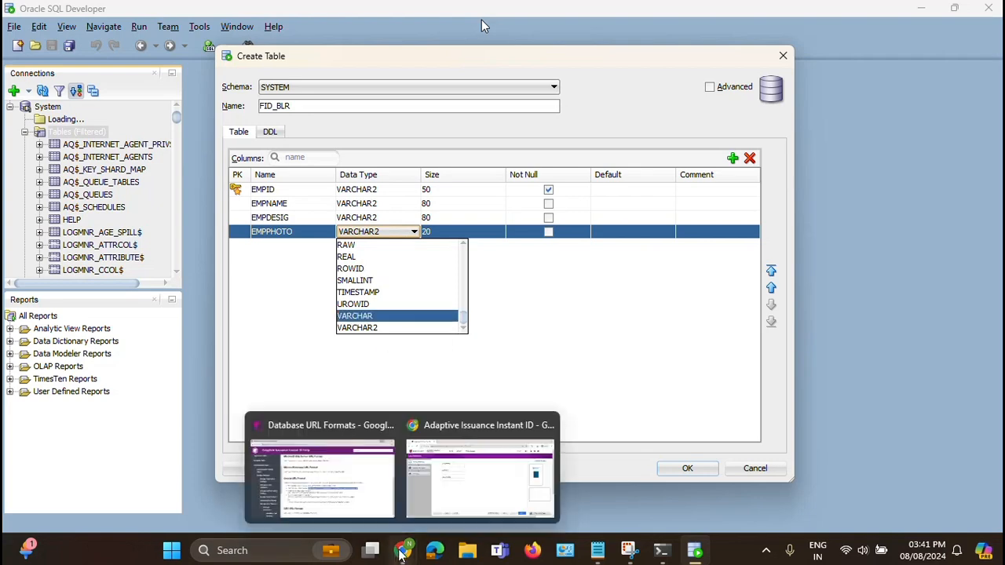
left_click(450, 473)
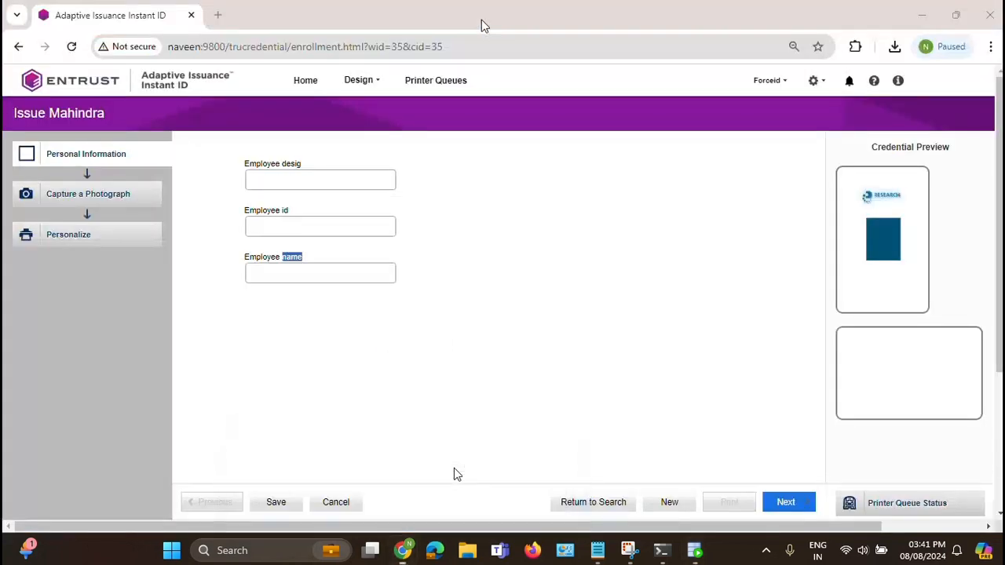
left_click(217, 14)
left_click(456, 314)
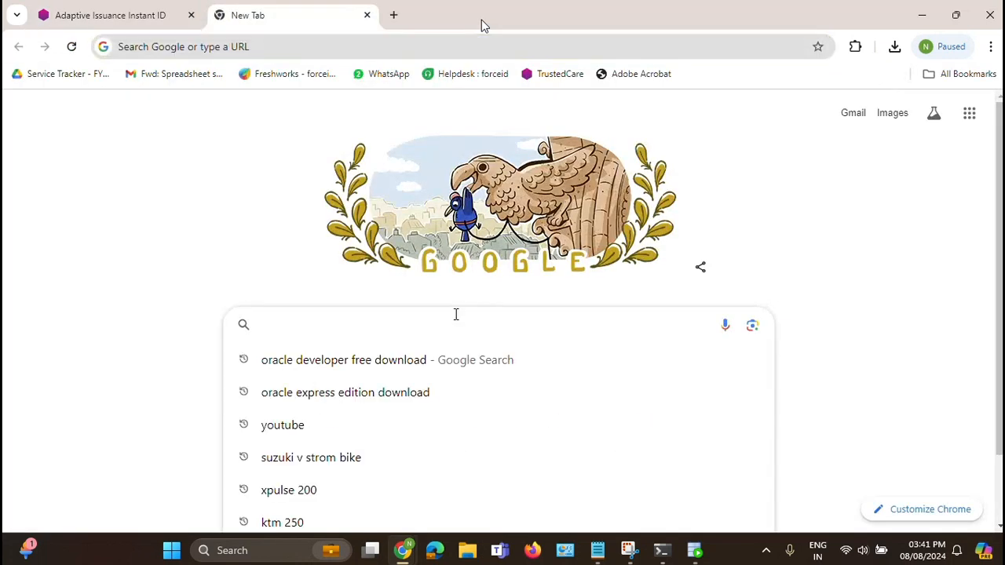
type("wha")
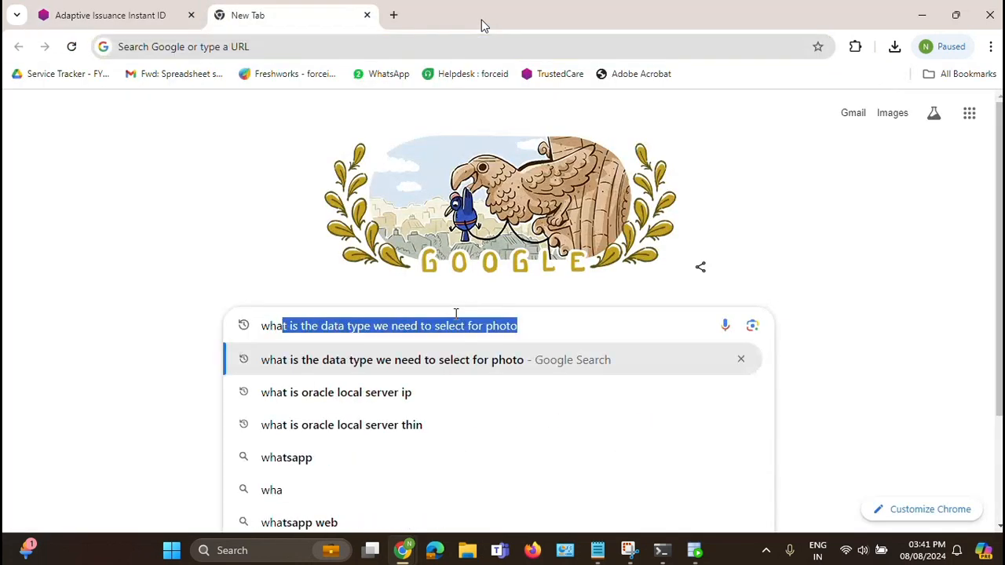
left_click(538, 323)
key("Return")
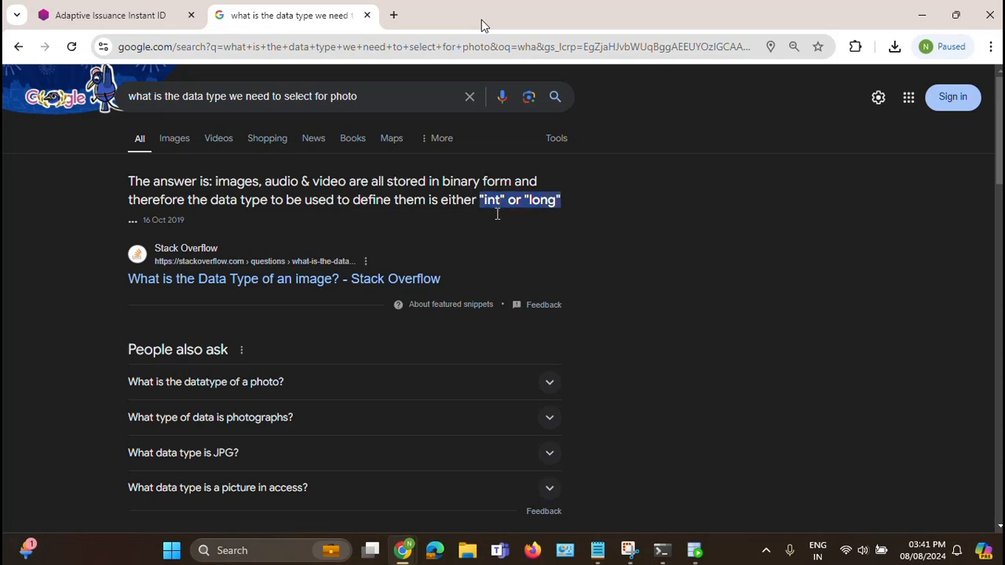
mouse_move(702, 553)
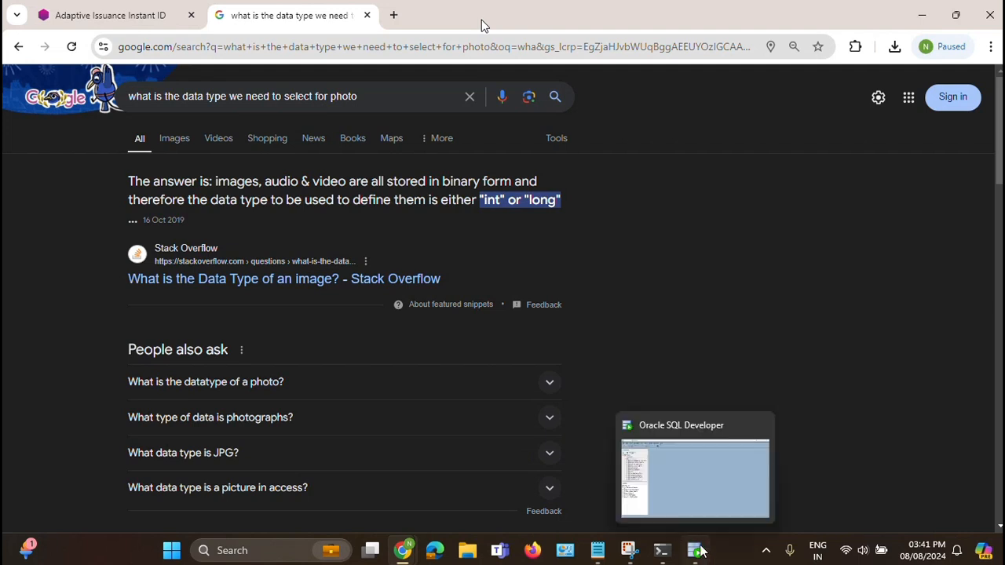
left_click(699, 459)
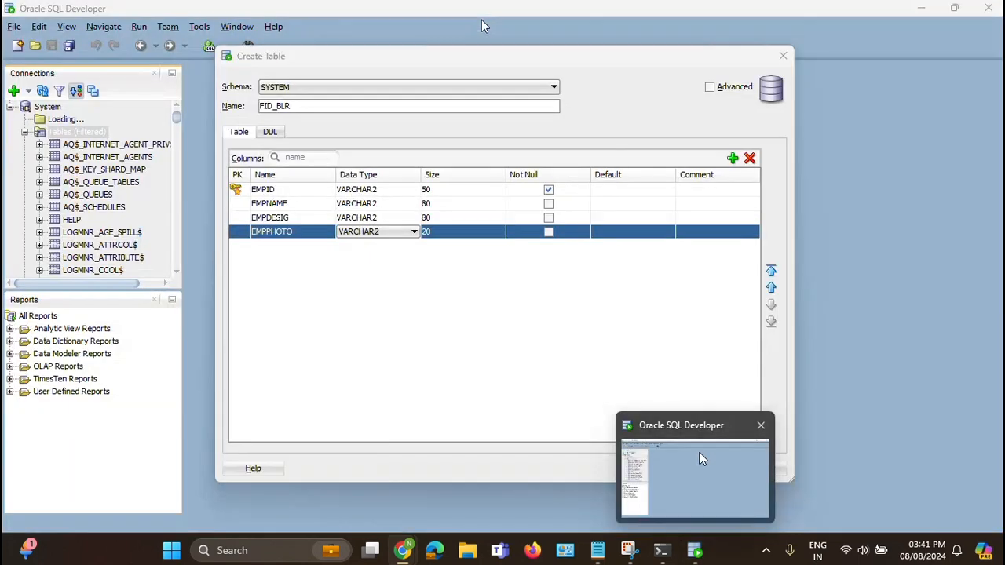
Step: Set EMPPHOTO's data type to LONG and create the FIDBLR table
left_click(474, 232)
left_click(395, 236)
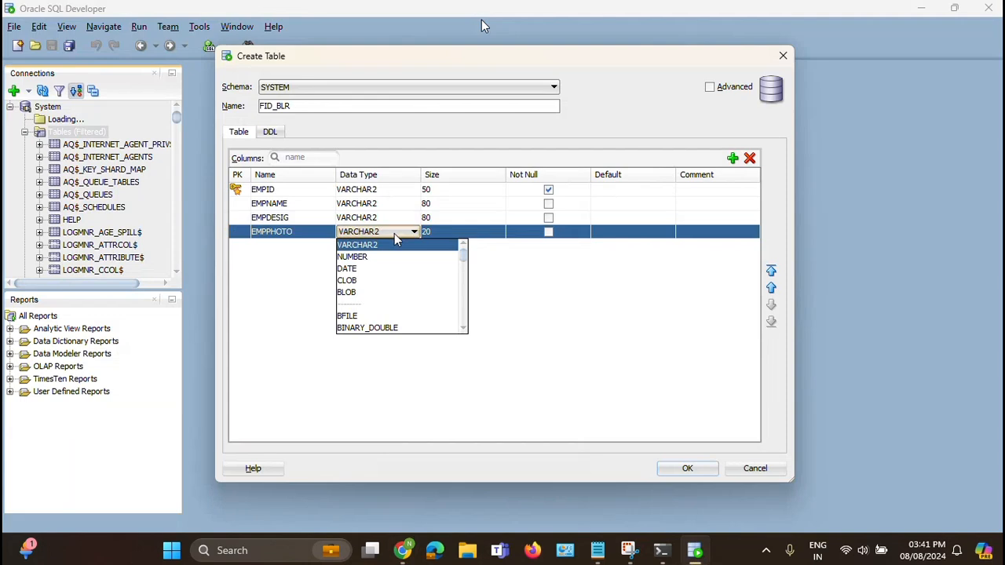
key("l")
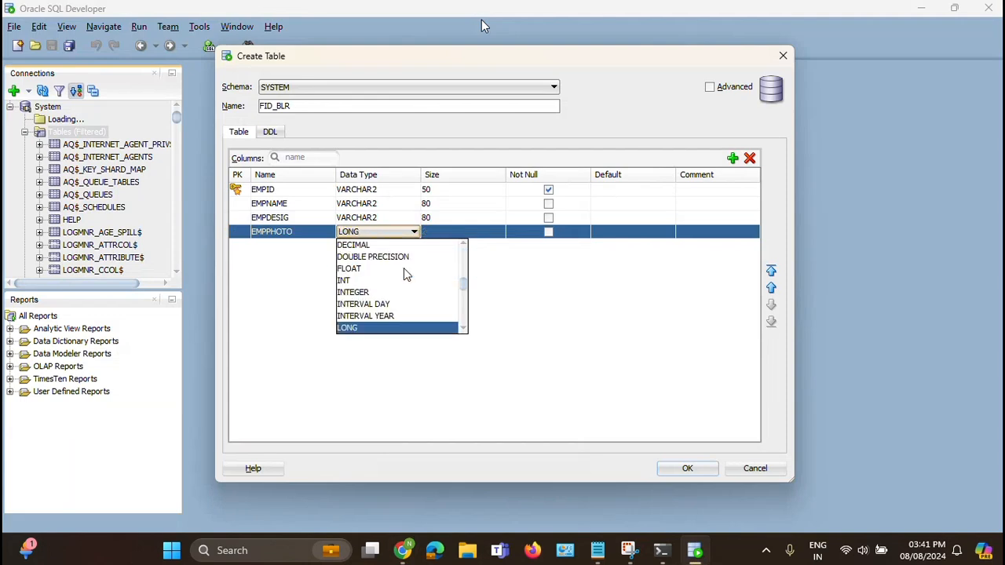
left_click(361, 328)
left_click(451, 253)
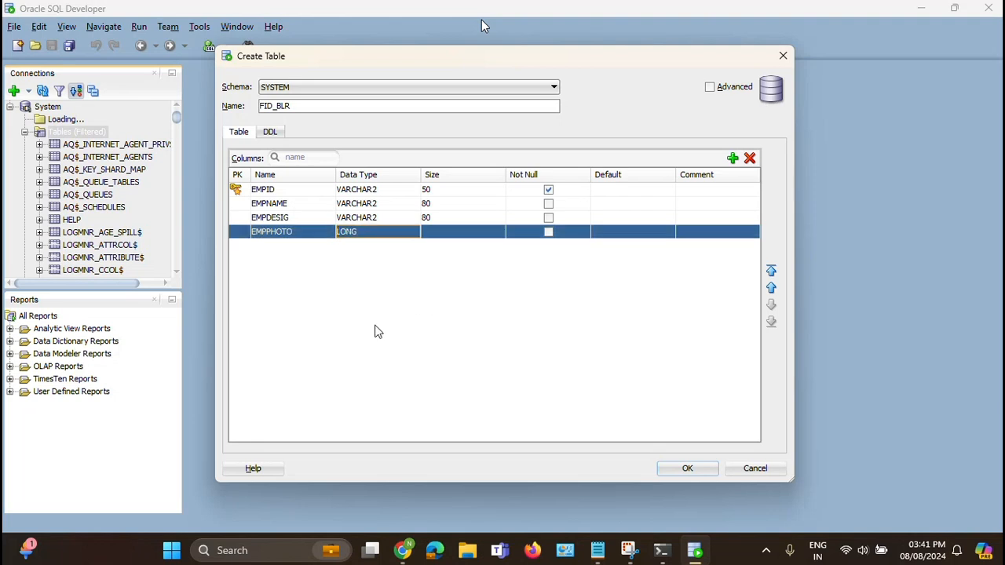
left_click(366, 106)
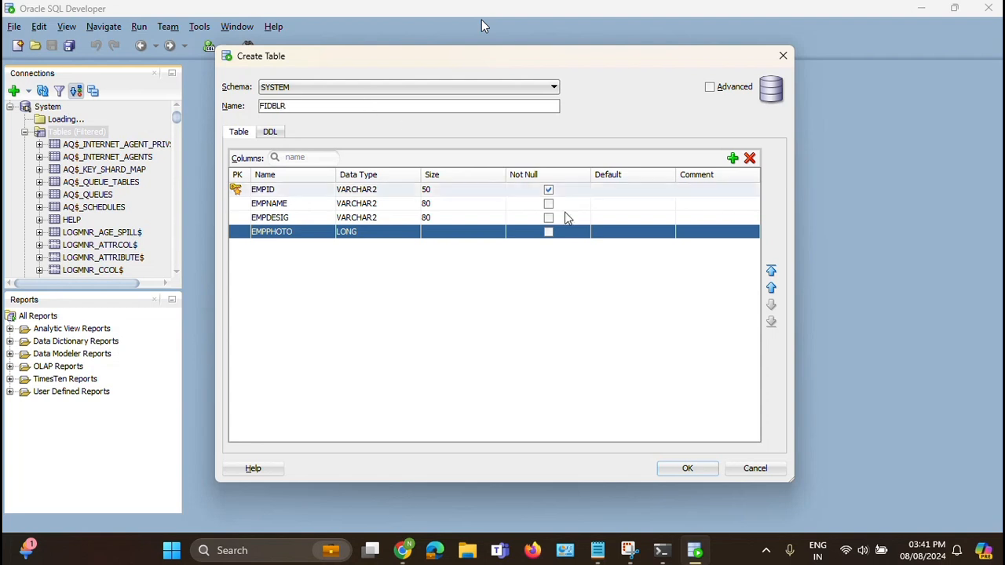
left_click(688, 469)
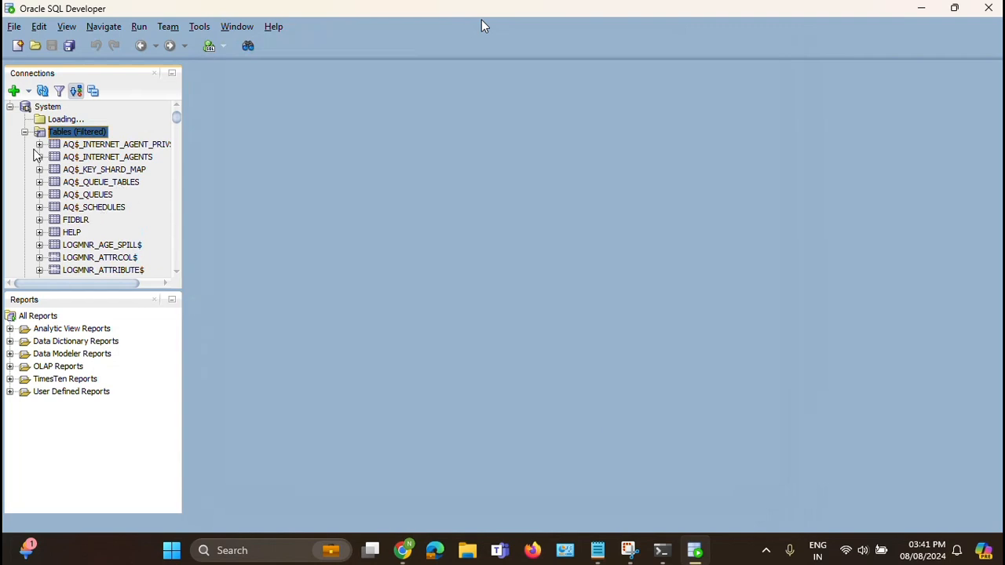
Step: Refresh the connection and expand Tables (Filtered) to list FIDBLR's columns
left_click(42, 91)
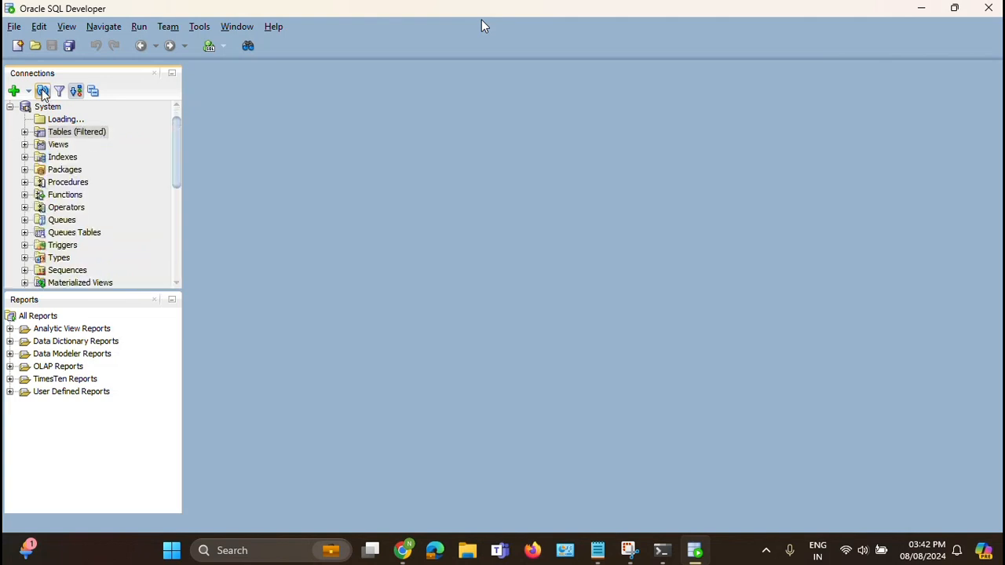
left_click(24, 132)
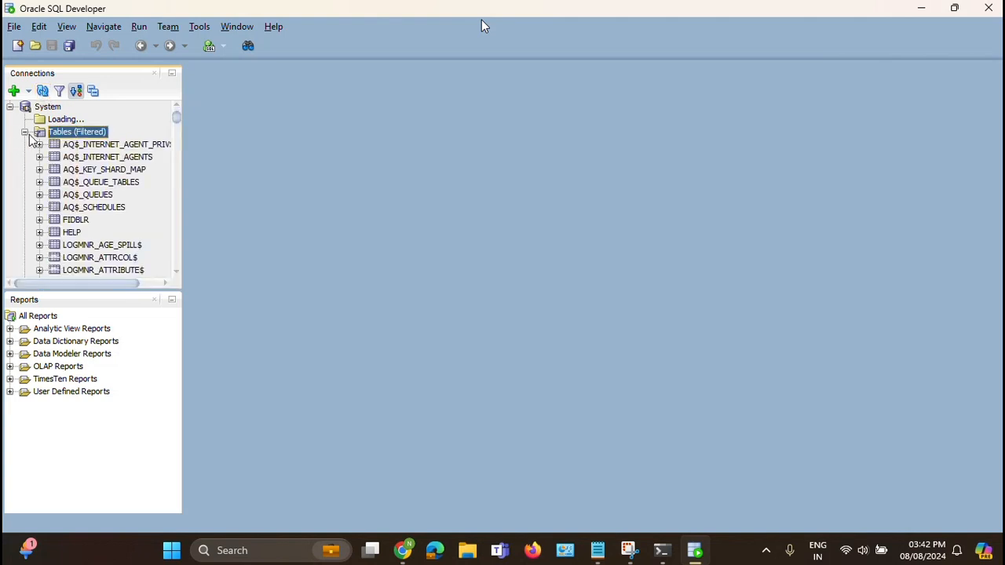
left_click(39, 220)
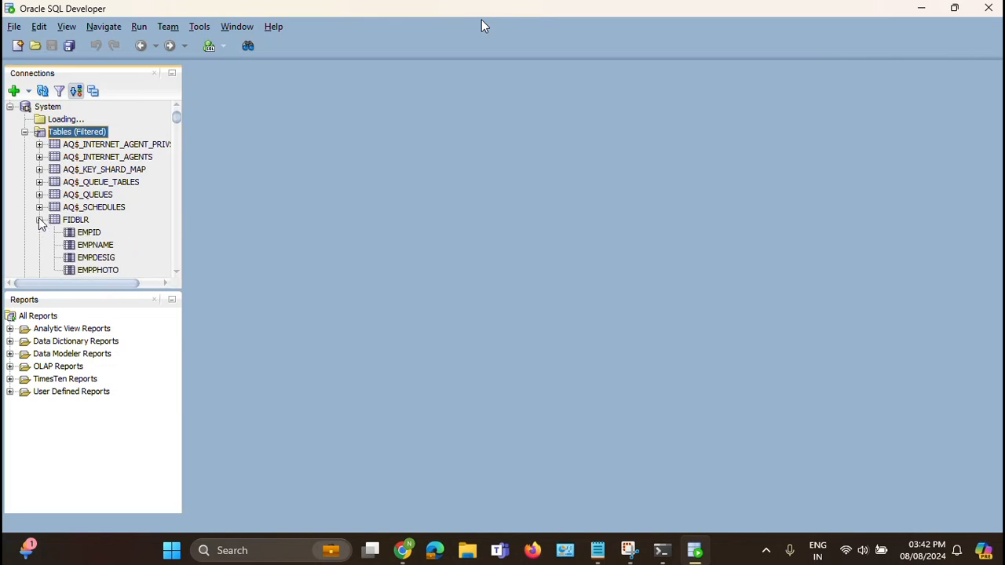
scroll(103, 260, "down", 6)
scroll(108, 243, "up", 4)
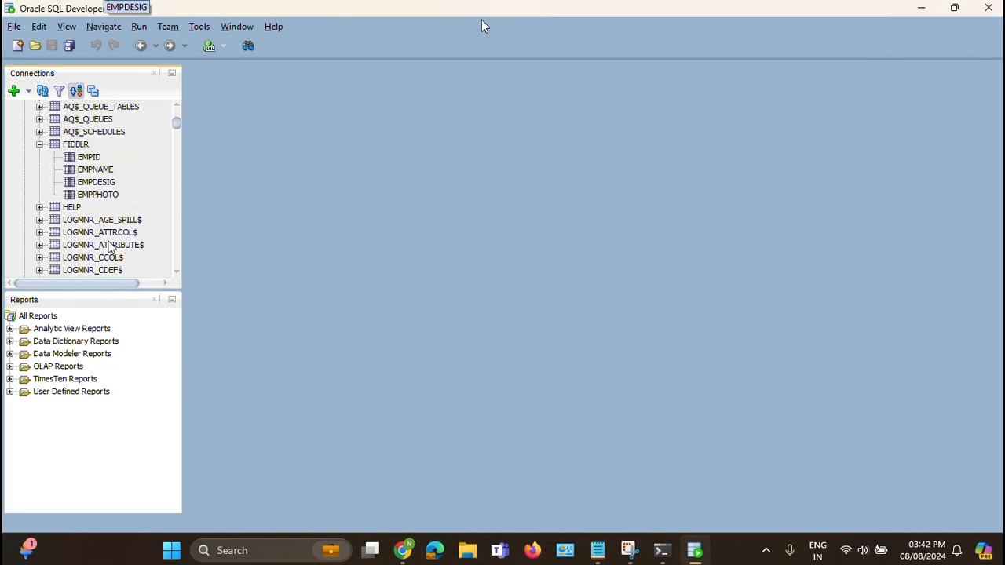
scroll(79, 161, "up", 3)
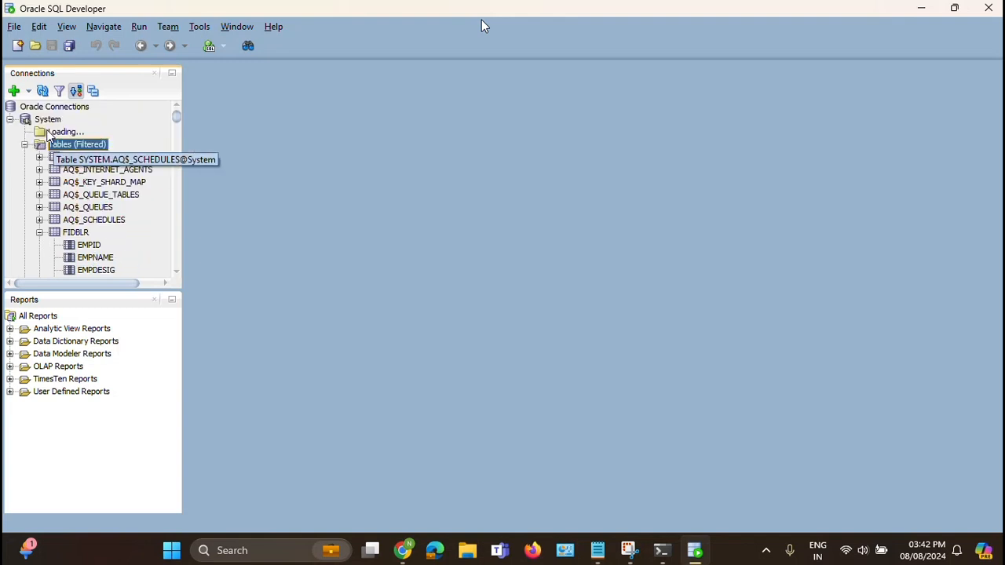
left_click(43, 90)
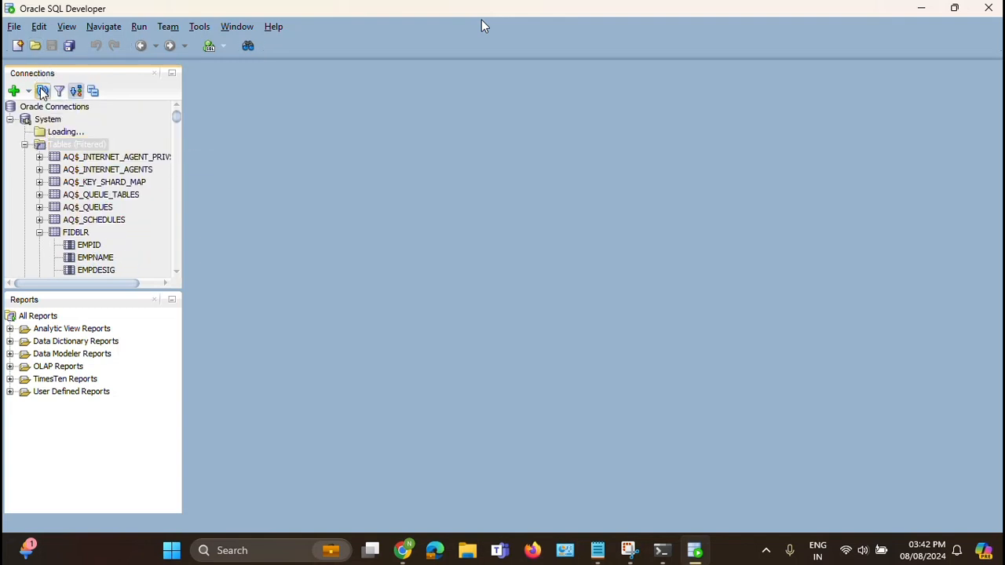
Step: Minimize SQL Developer, close the URL formats help, and maximize Chrome on the Instant ID tab
left_click(921, 8)
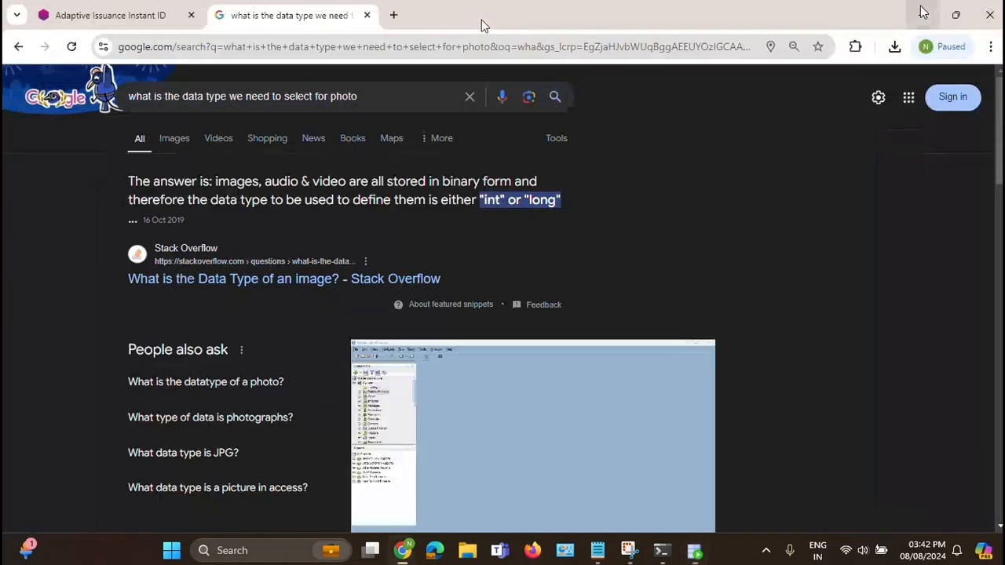
mouse_move(400, 553)
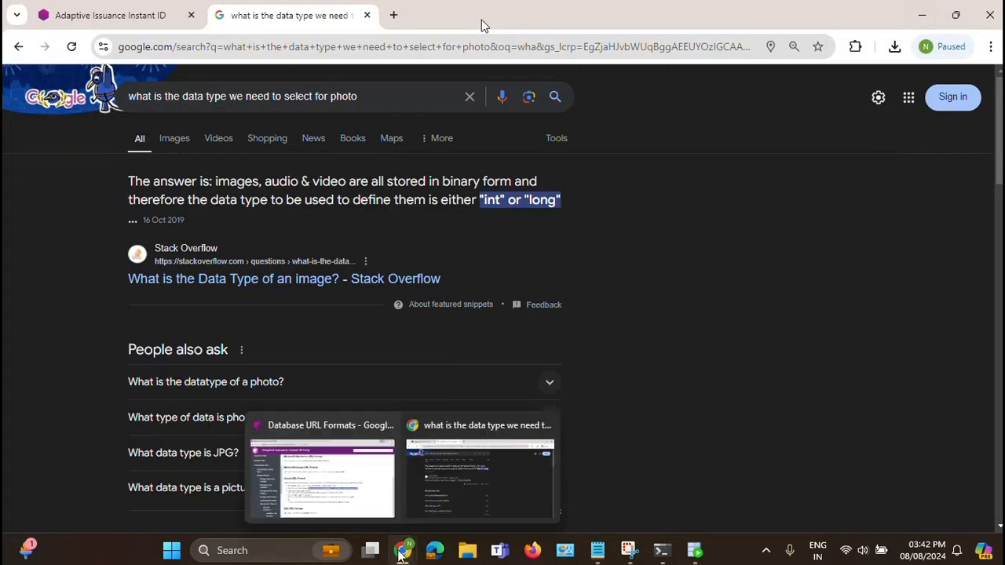
left_click(330, 467)
left_click(956, 13)
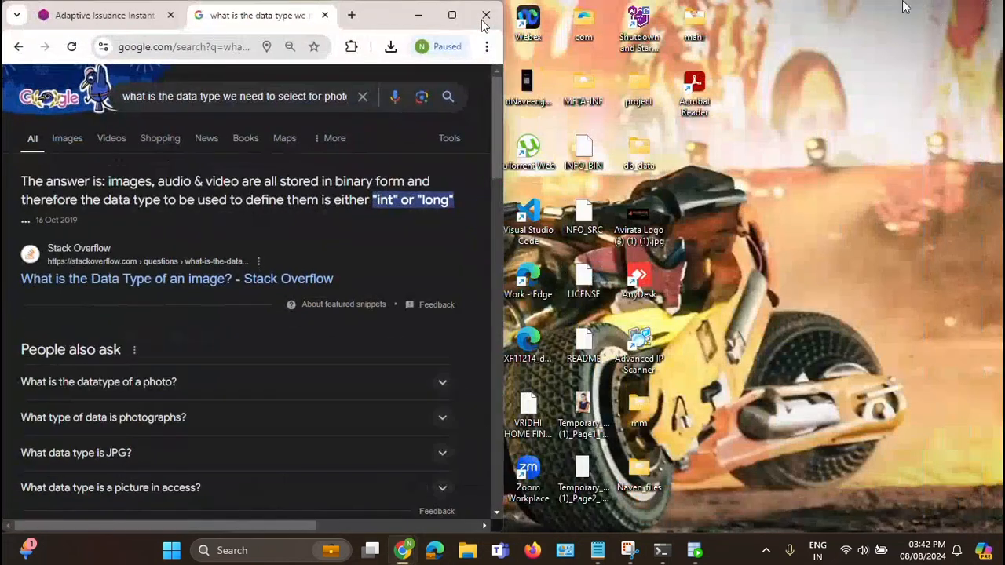
double_click(403, 11)
left_click(41, 19)
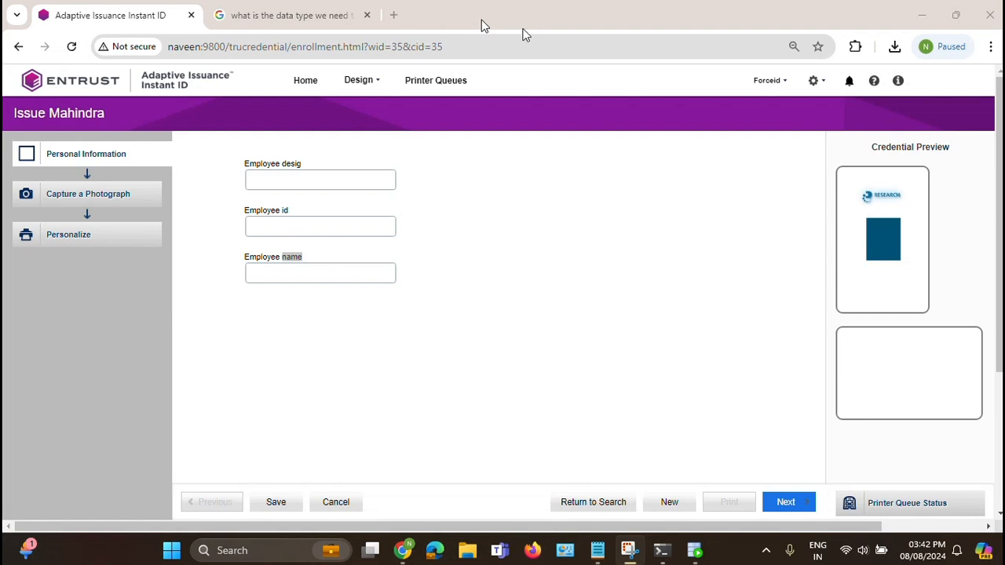
Step: Open Design > Field Connections with the Mahindra workflow and mahindra credential design
left_click(358, 88)
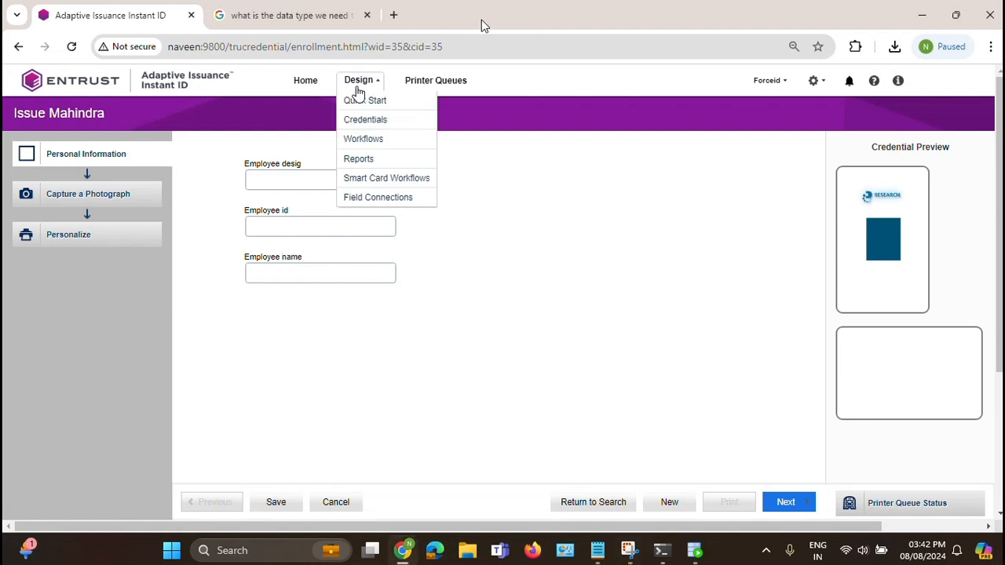
left_click(316, 93)
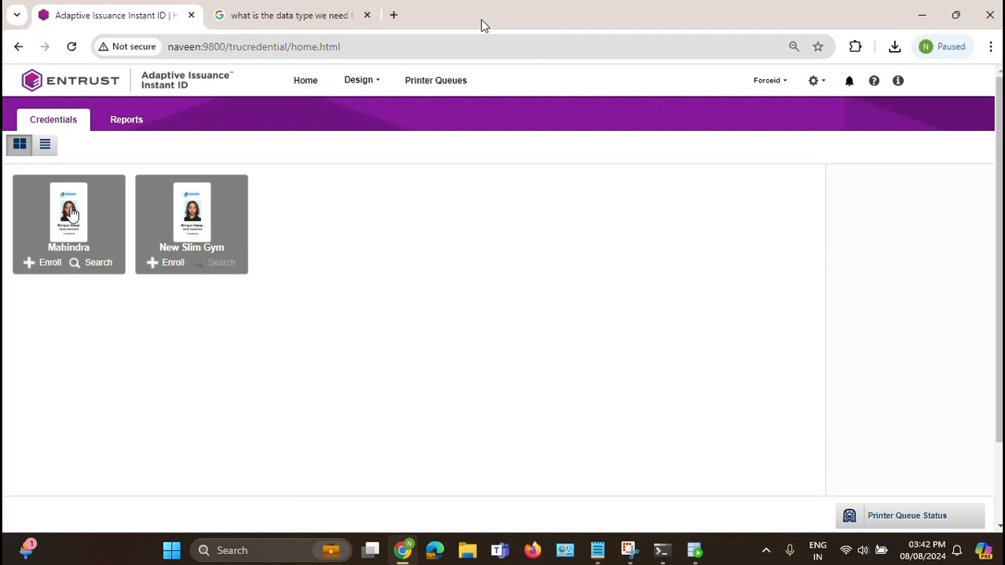
left_click(364, 82)
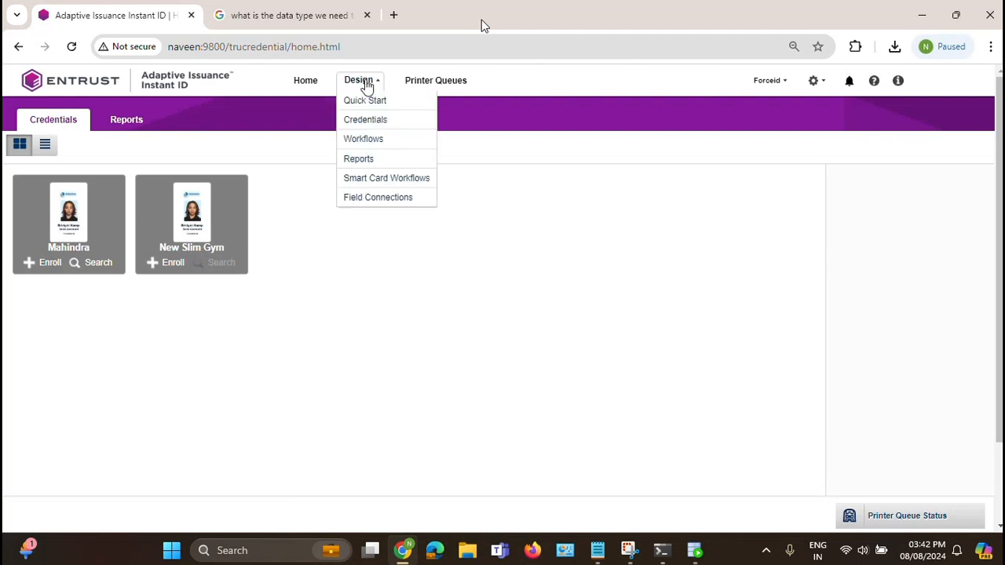
left_click(375, 201)
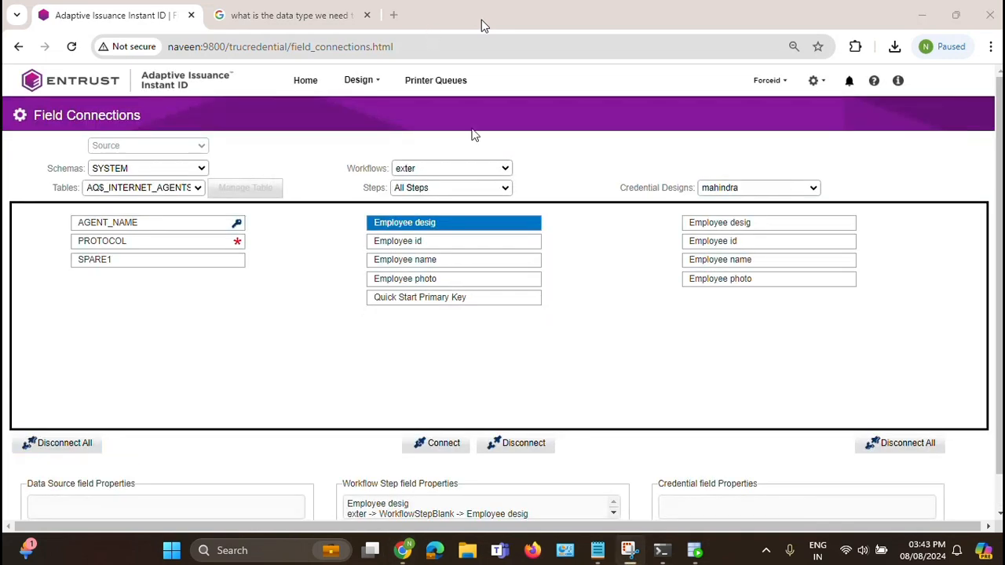
left_click(458, 168)
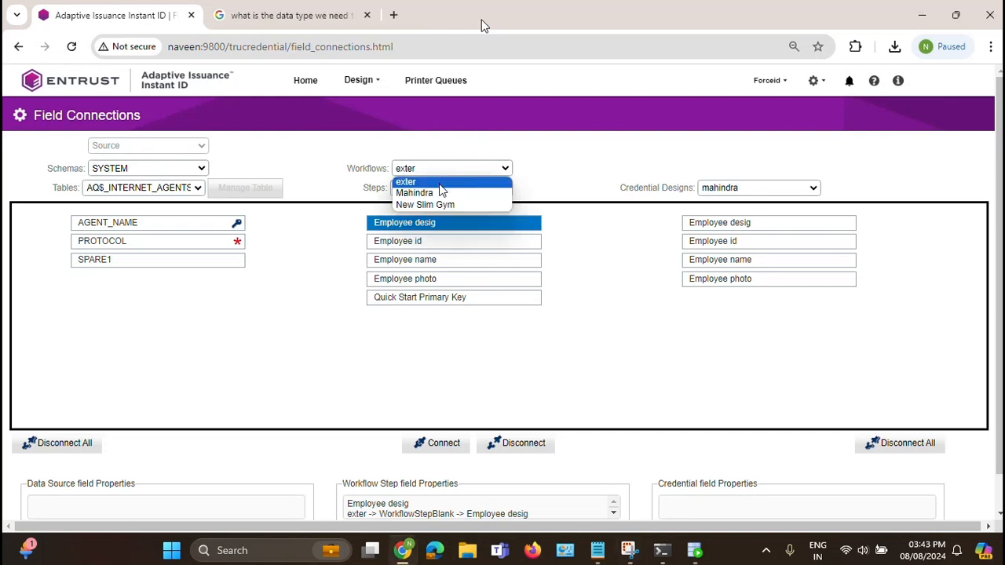
left_click(440, 193)
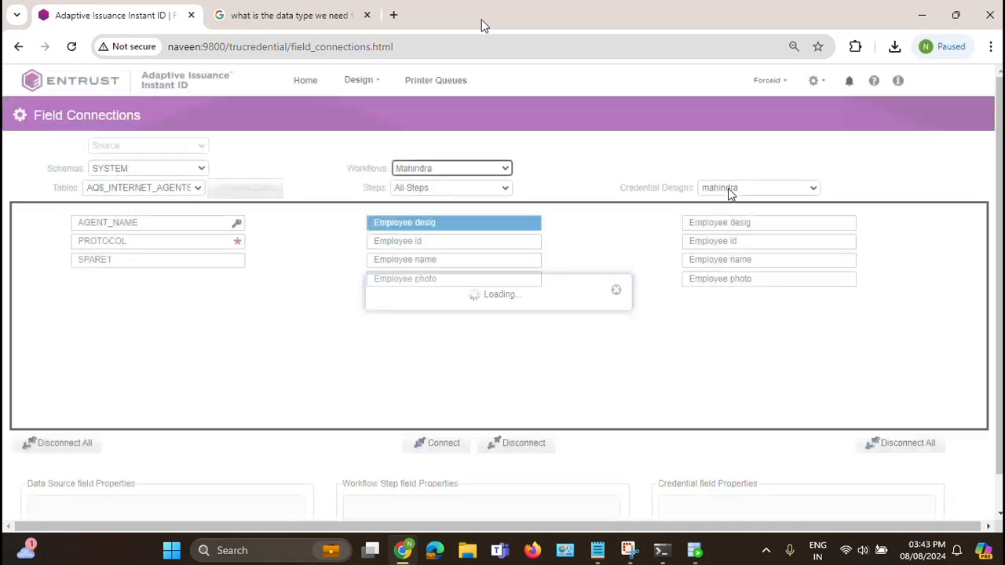
left_click(728, 194)
left_click(729, 198)
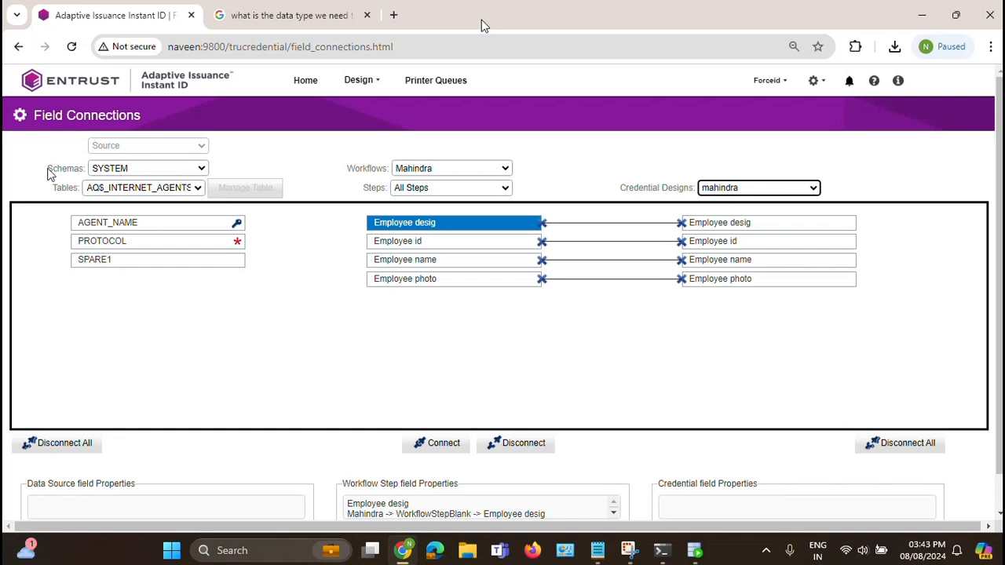
Step: Check the source table list, then bring SQL Developer back to the front
left_click(130, 186)
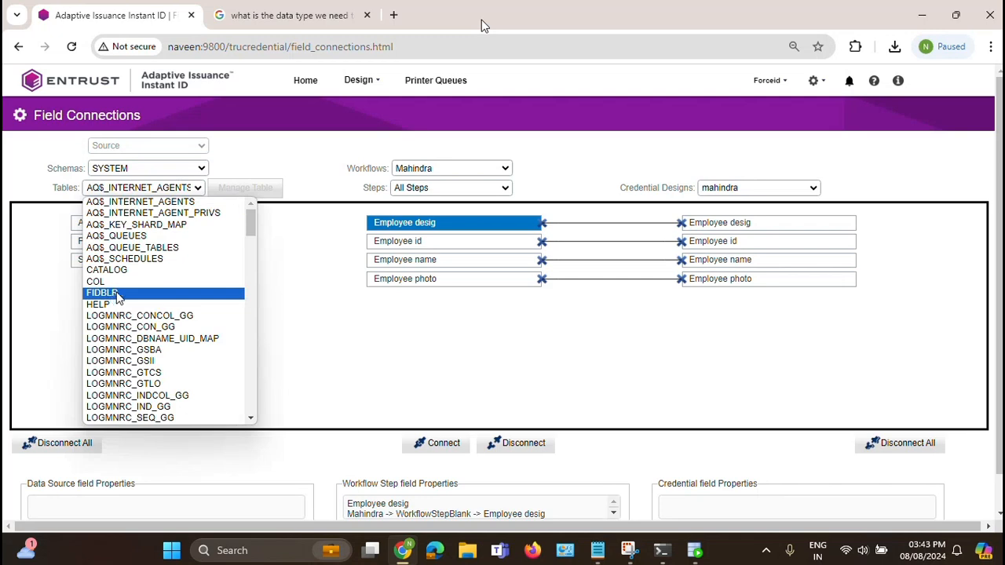
mouse_move(696, 554)
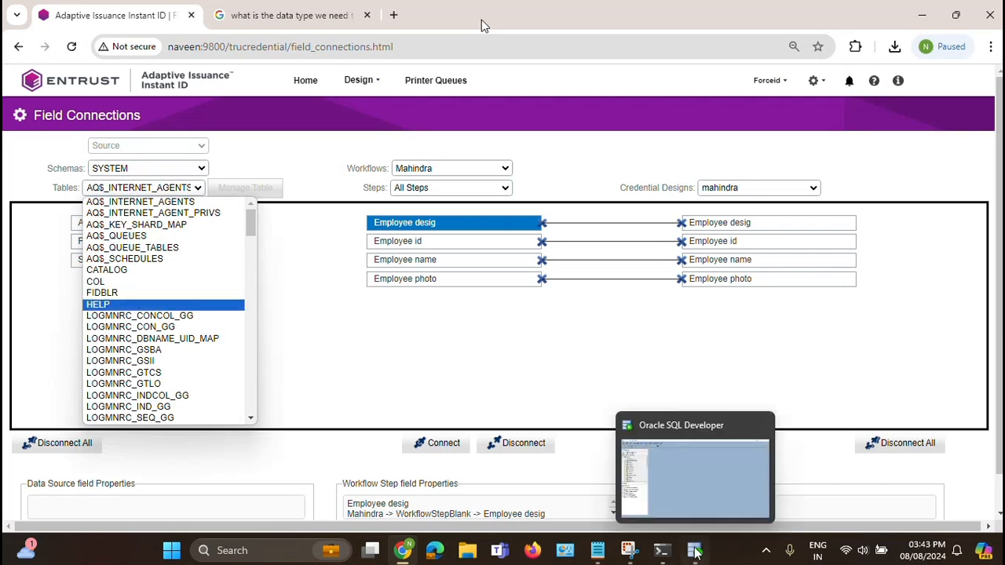
left_click(693, 469)
Step: Expand Tables (Filtered) to check FIDBLR's EMPID, EMPNAME, EMPDESIG and EMPPHOTO columns
left_click(693, 469)
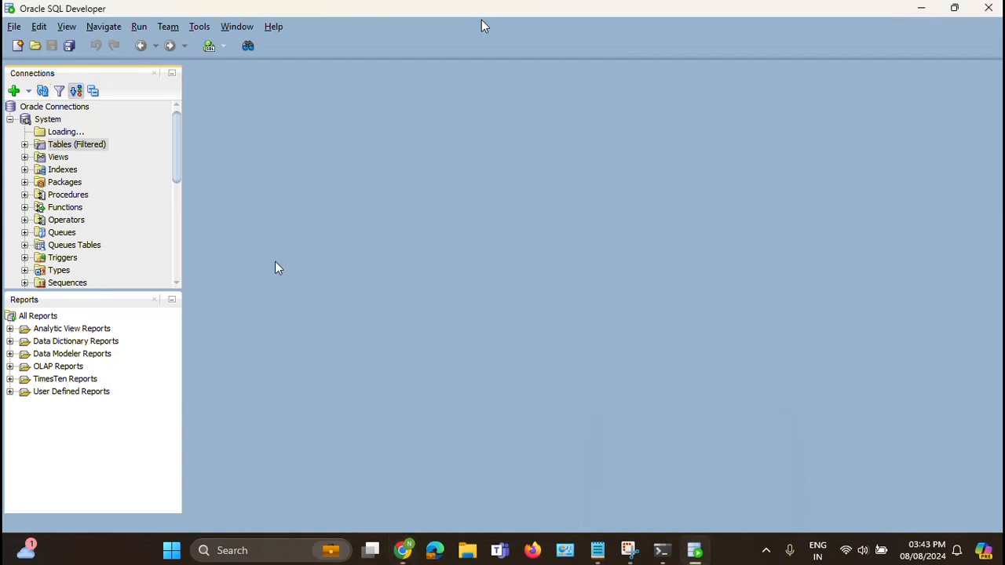
left_click(24, 145)
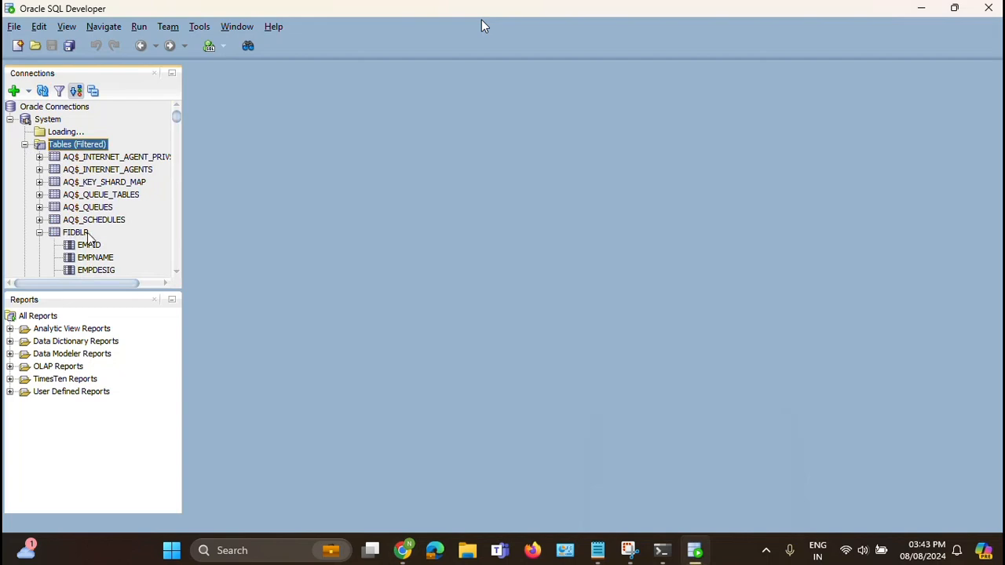
scroll(84, 228, "down", 1)
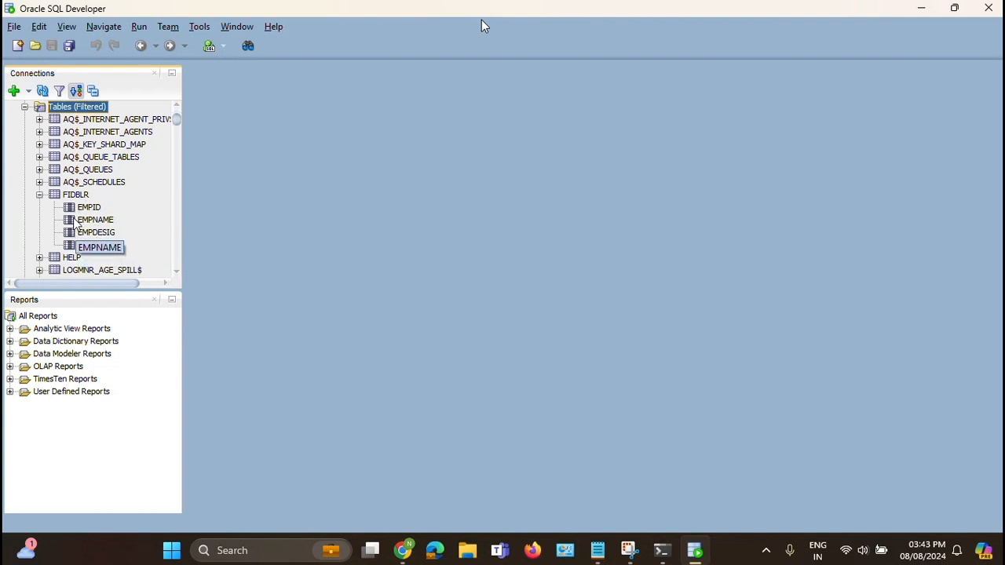
scroll(71, 205, "up", 1)
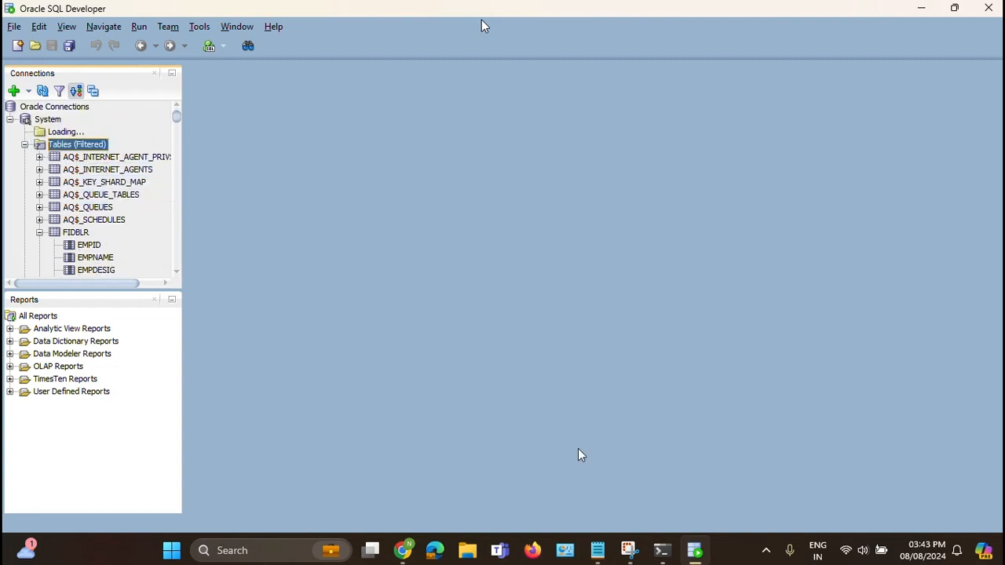
Step: Back on Field Connections, choose FIDBLR as the source table
mouse_move(404, 543)
left_click(414, 504)
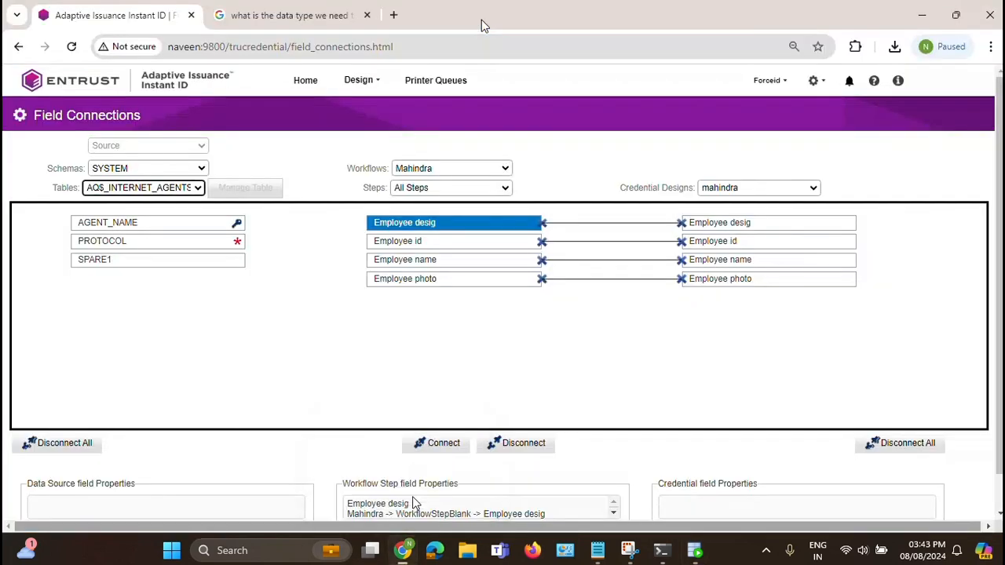
left_click(176, 189)
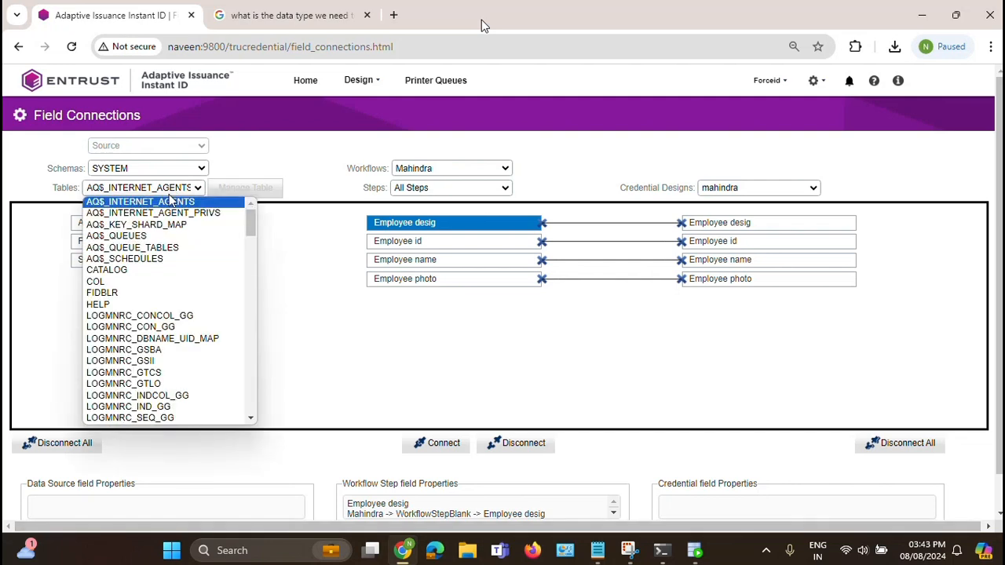
left_click(138, 294)
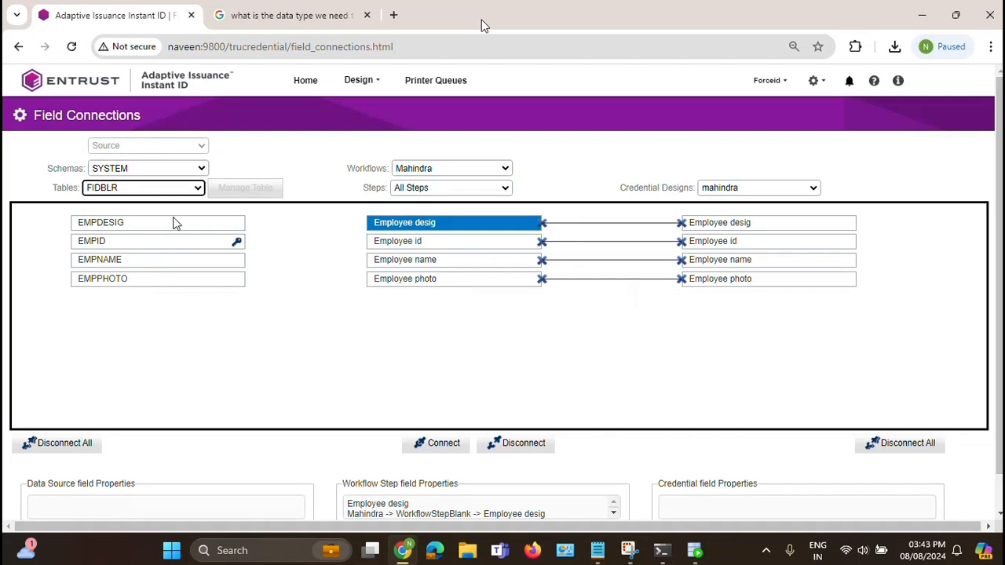
Step: Link EMPDESIG, EMPID, EMPNAME and EMPPHOTO to their Employee fields, save, and go Home
mouse_move(188, 225)
left_mouse_down()
mouse_move(492, 184)
mouse_move(445, 230)
left_mouse_up()
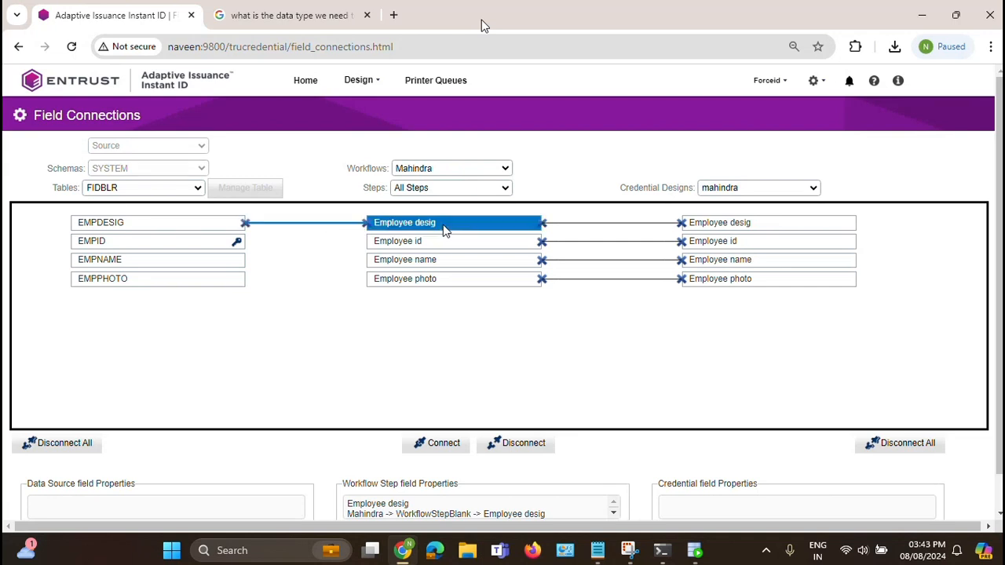
left_click_drag(227, 243, 473, 248)
mouse_move(223, 263)
left_mouse_down()
mouse_move(458, 256)
mouse_move(476, 288)
mouse_move(480, 265)
left_mouse_up()
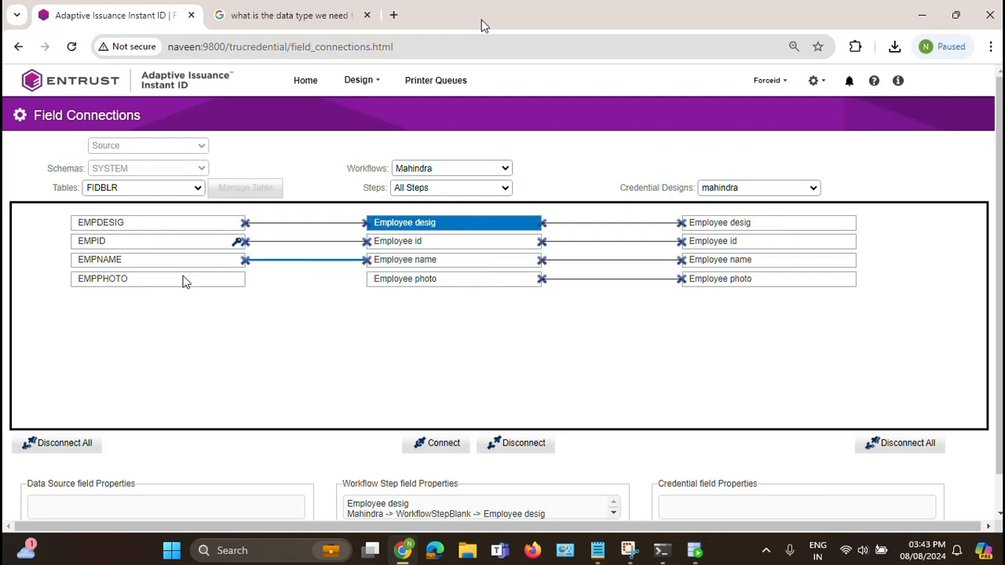
left_click_drag(185, 282, 471, 277)
scroll(333, 366, "down", 1)
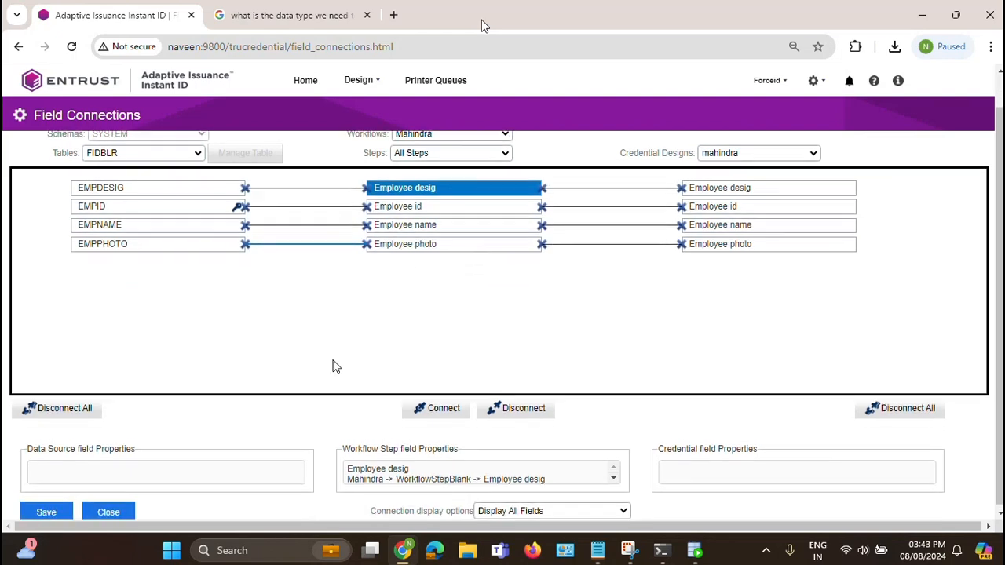
scroll(333, 367, "up", 1)
scroll(333, 366, "down", 1)
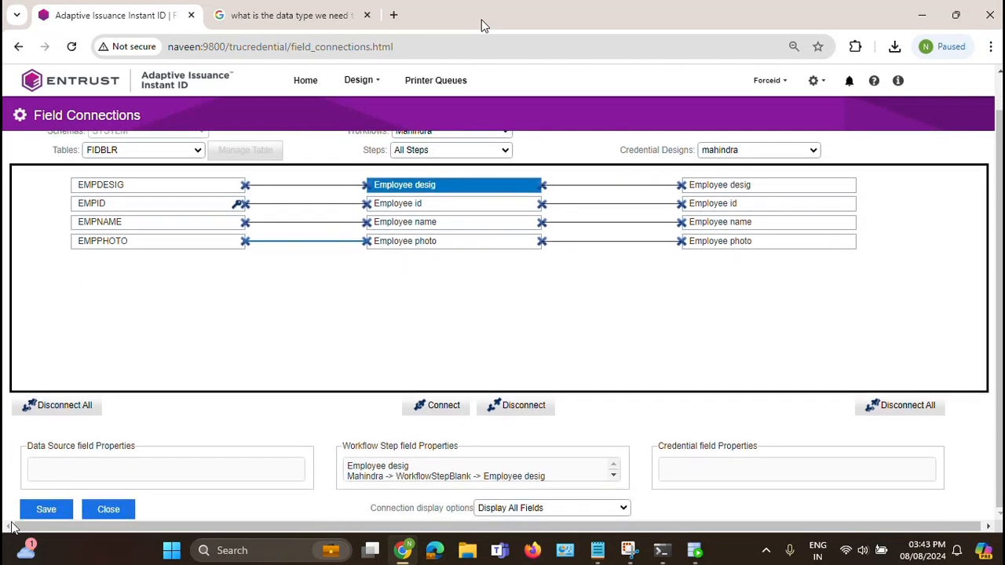
left_click(48, 510)
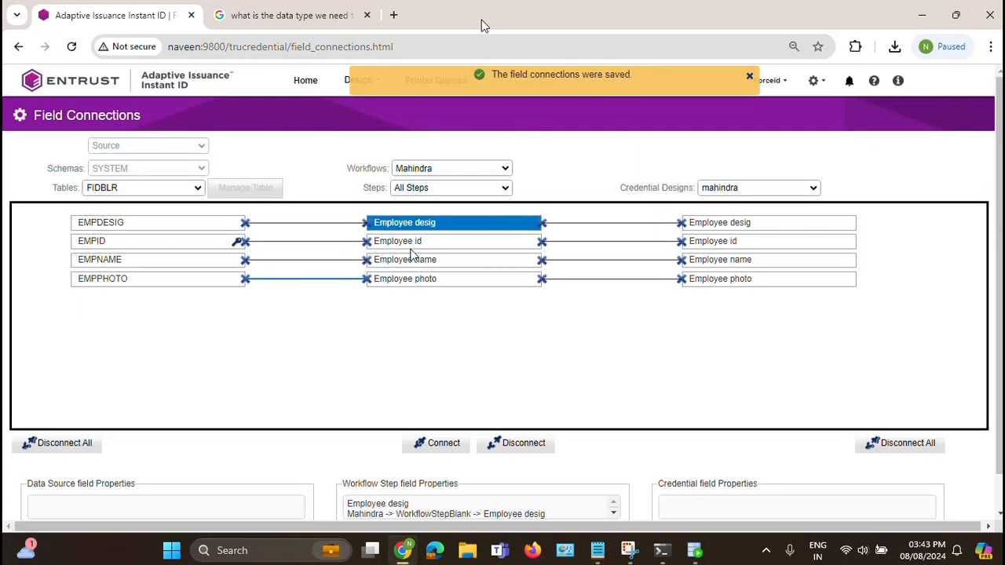
left_click(308, 81)
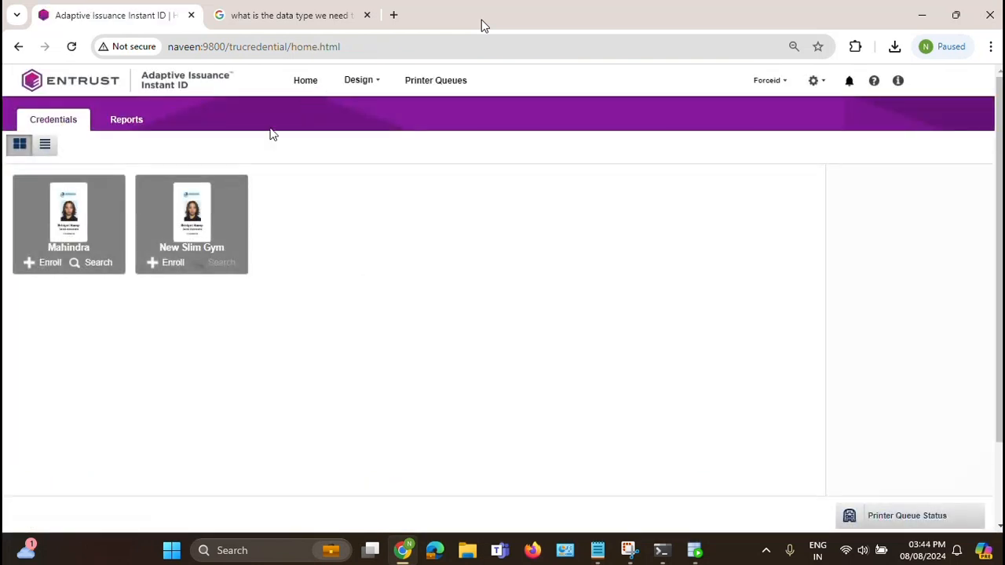
Step: Enroll a new Mahindra card with designation HR, the employee's id and full name
left_click(53, 264)
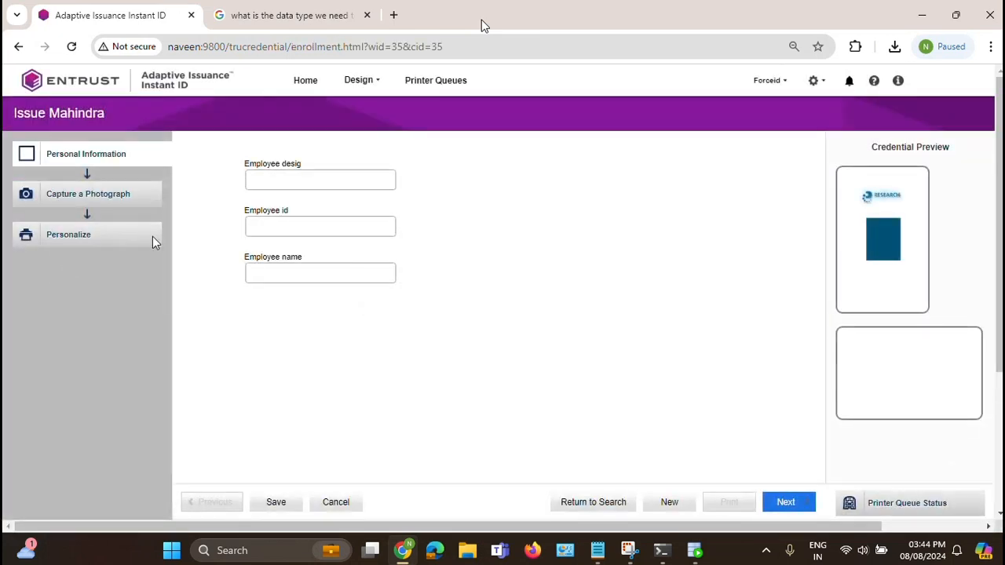
left_click(341, 171)
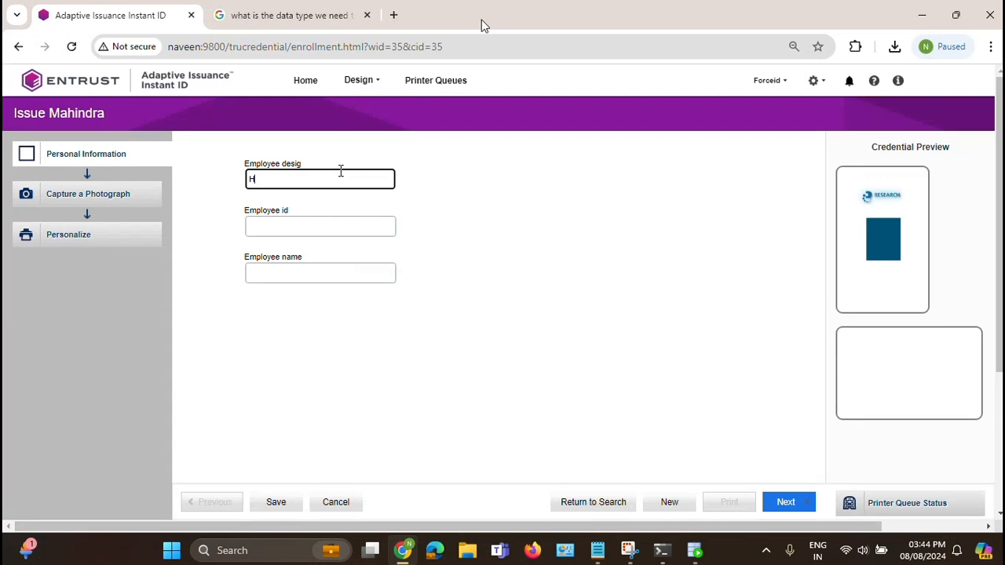
key("Tab")
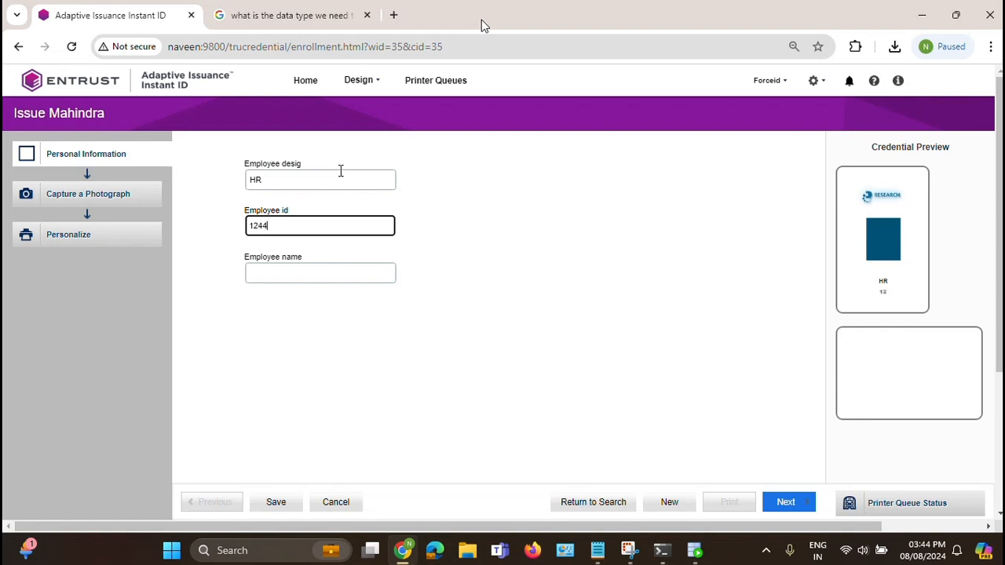
key("Tab")
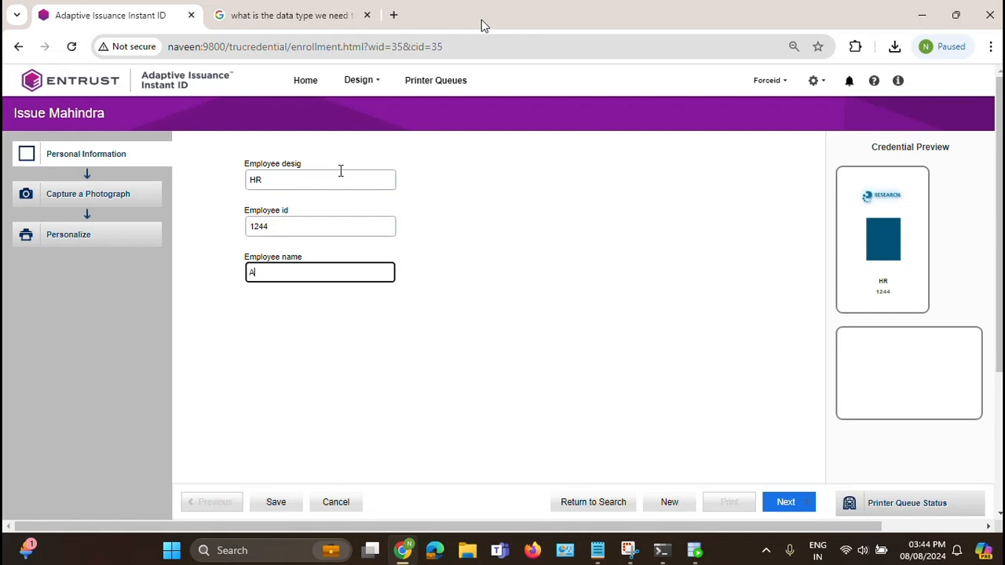
left_click(781, 503)
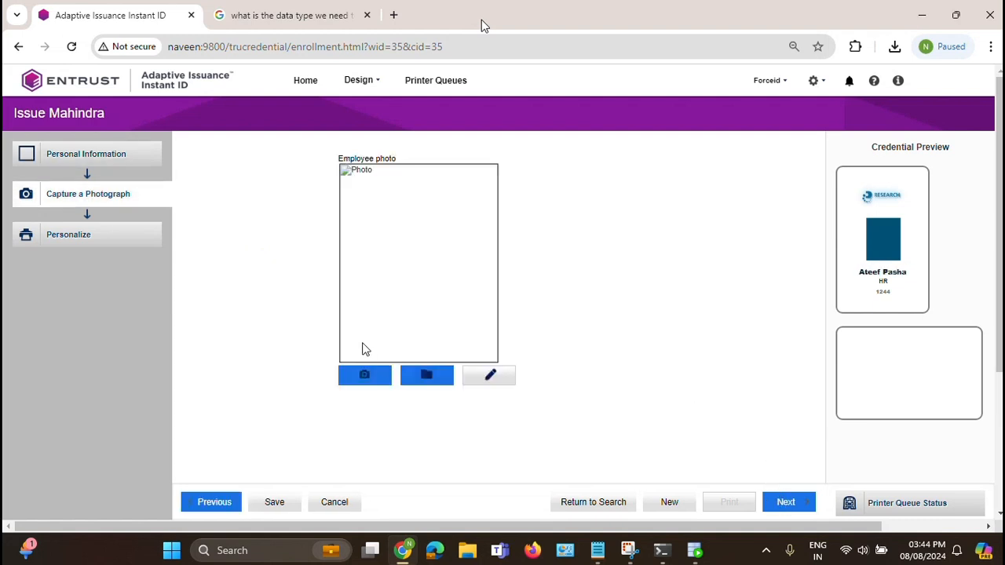
Step: Load 1444.jpeg from the Desktop's mahi folder as the employee photo and accept it
left_click(424, 377)
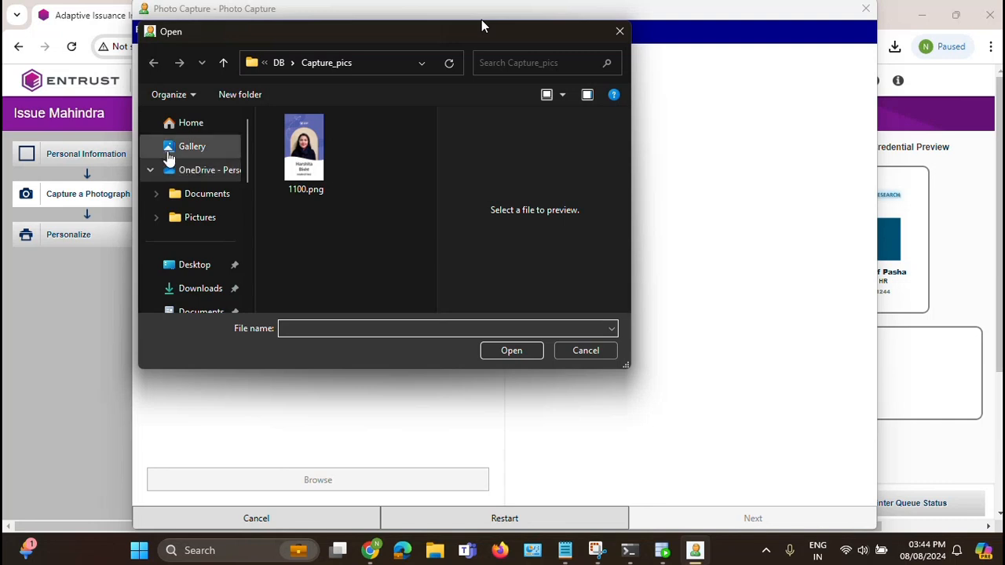
left_click(185, 277)
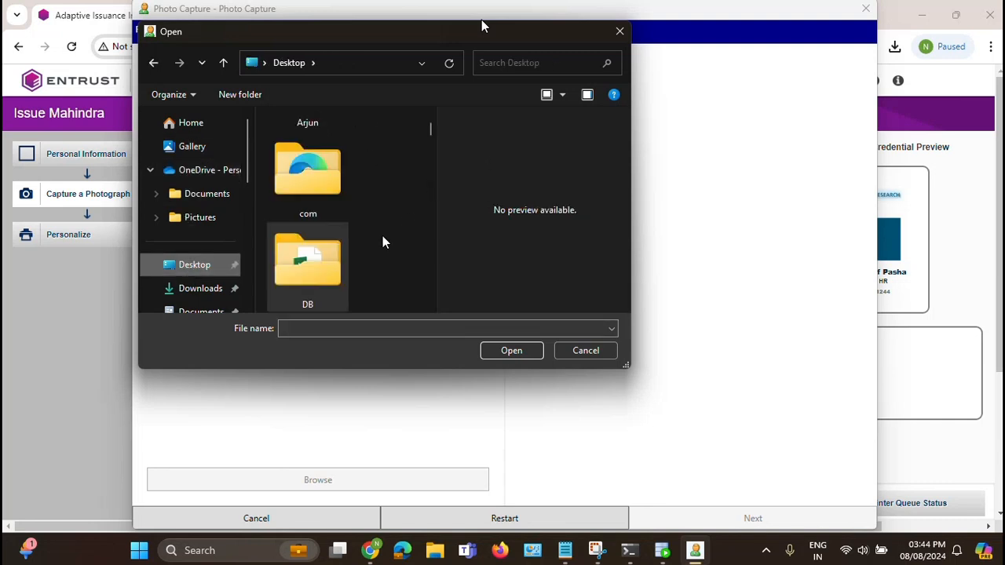
scroll(382, 236, "down", 10)
left_click_drag(431, 289, 434, 160)
double_click(318, 259)
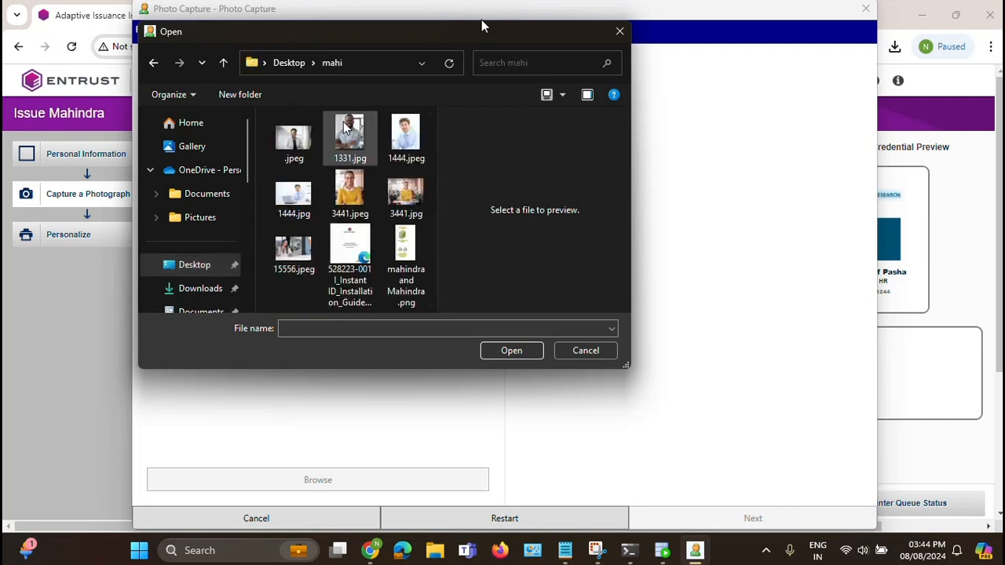
double_click(412, 157)
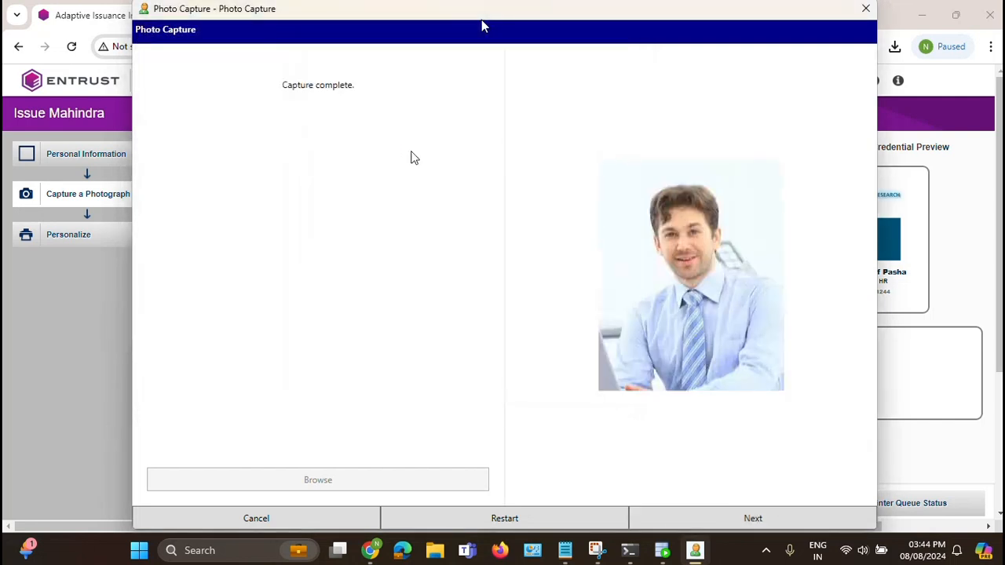
left_click(781, 529)
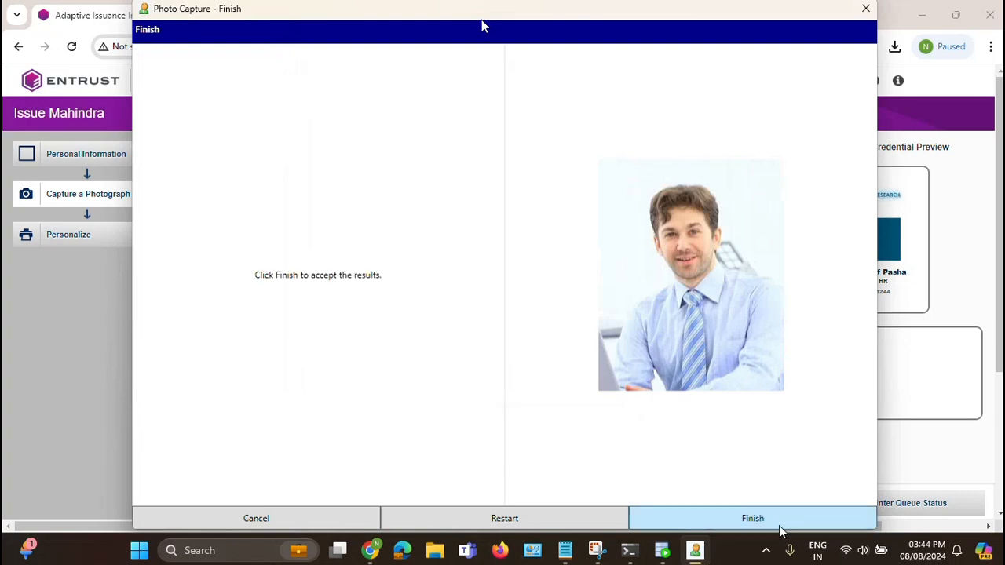
left_click(781, 530)
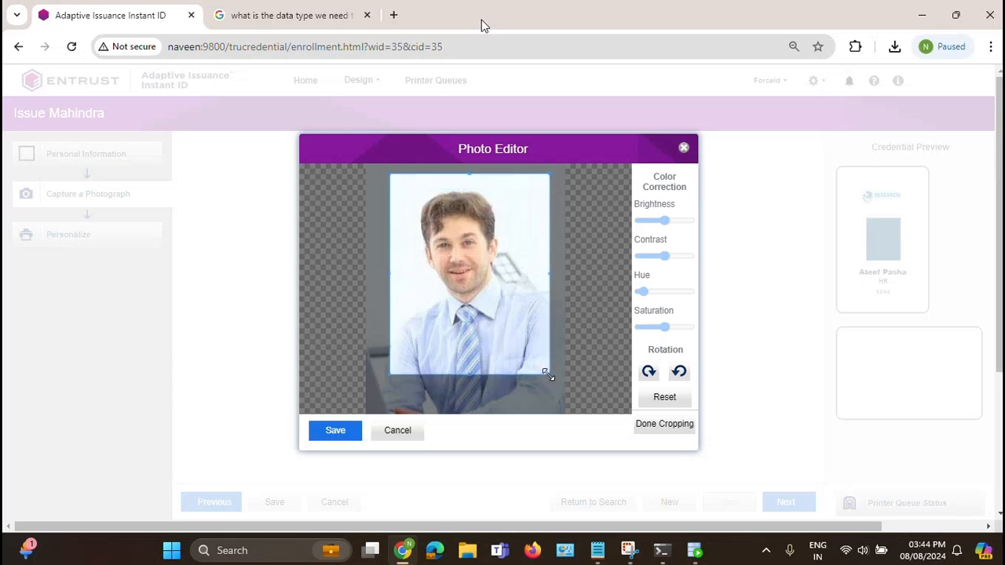
Step: Crop the photo to the face, save the enrollment after the card preview, and switch to SQL Developer
left_click_drag(548, 375, 518, 341)
left_click_drag(453, 264, 465, 270)
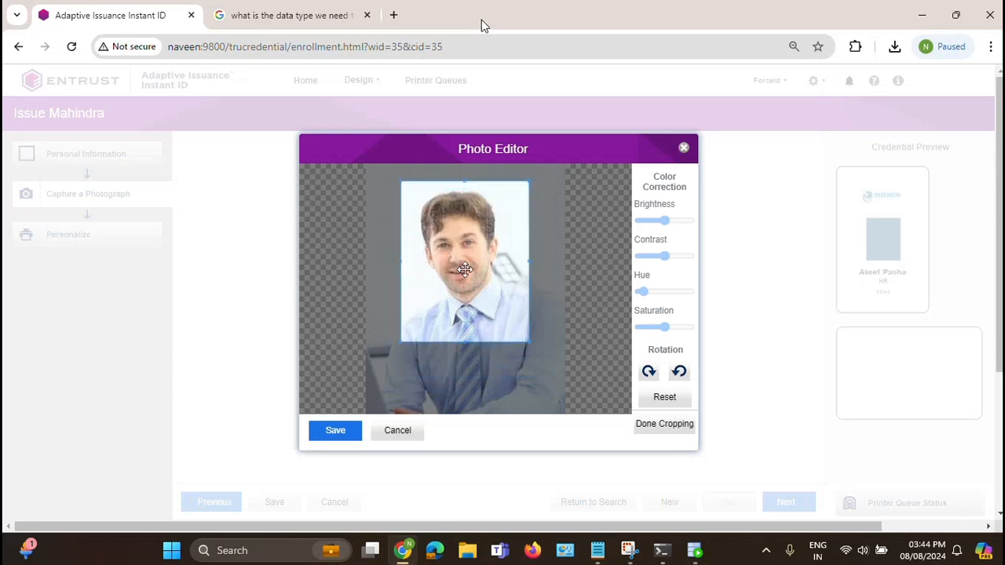
left_click(335, 432)
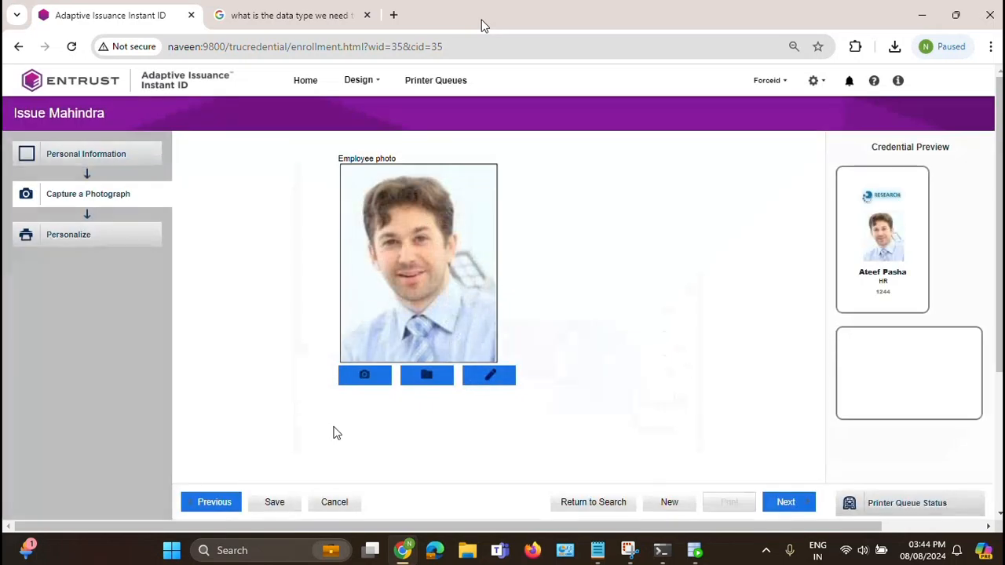
left_click(785, 502)
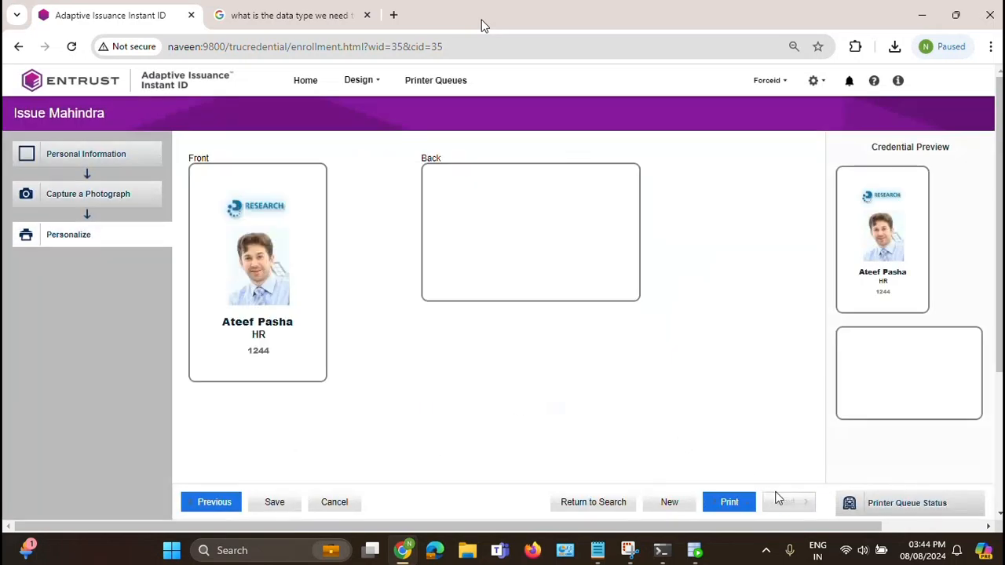
left_click(289, 500)
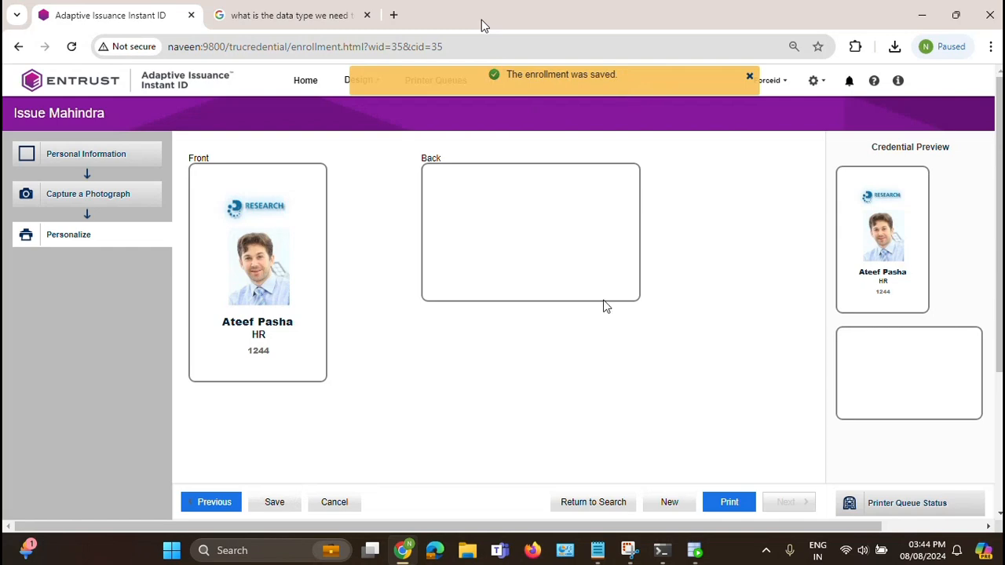
mouse_move(695, 551)
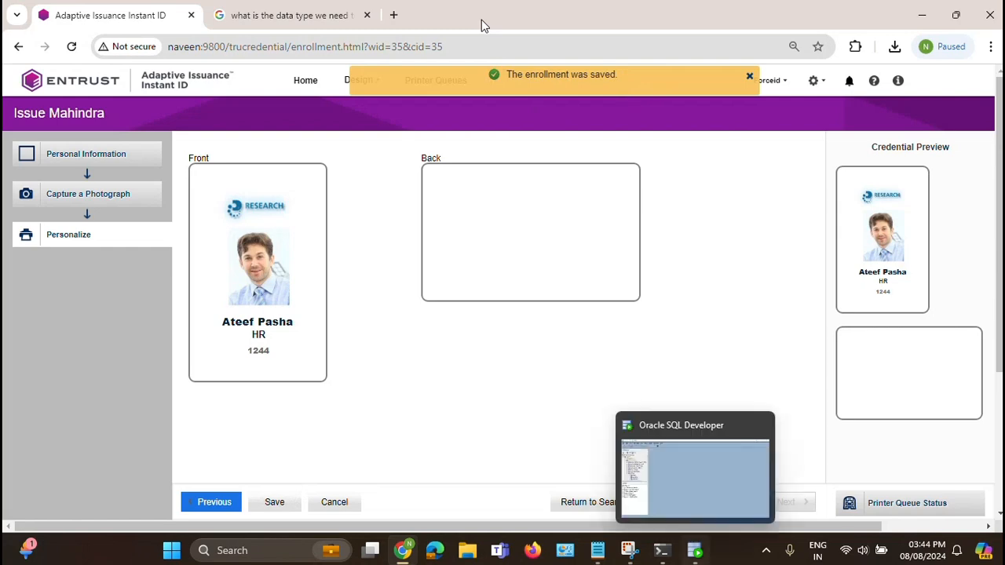
left_click(703, 460)
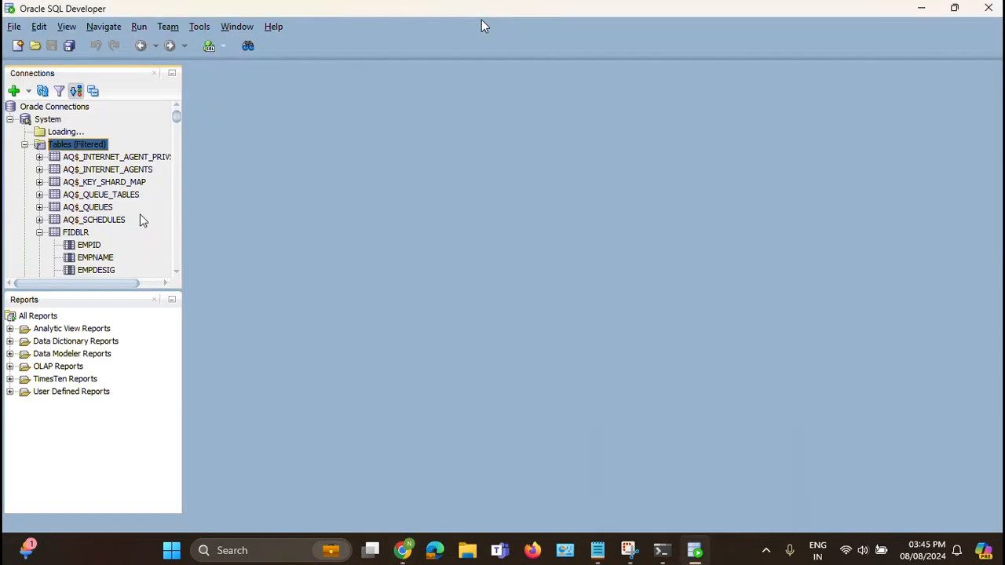
scroll(126, 214, "down", 3)
scroll(78, 236, "up", 3)
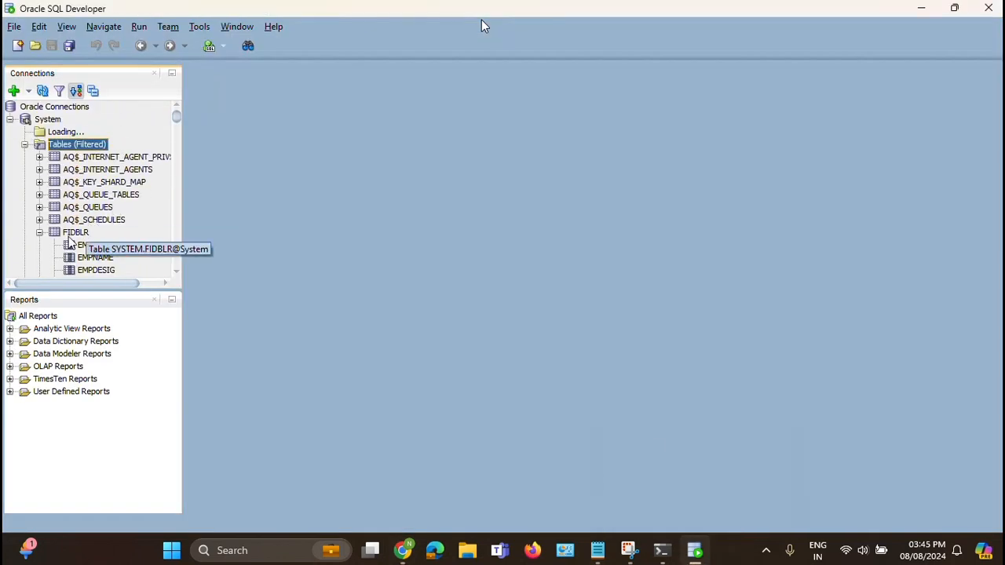
left_click(24, 145)
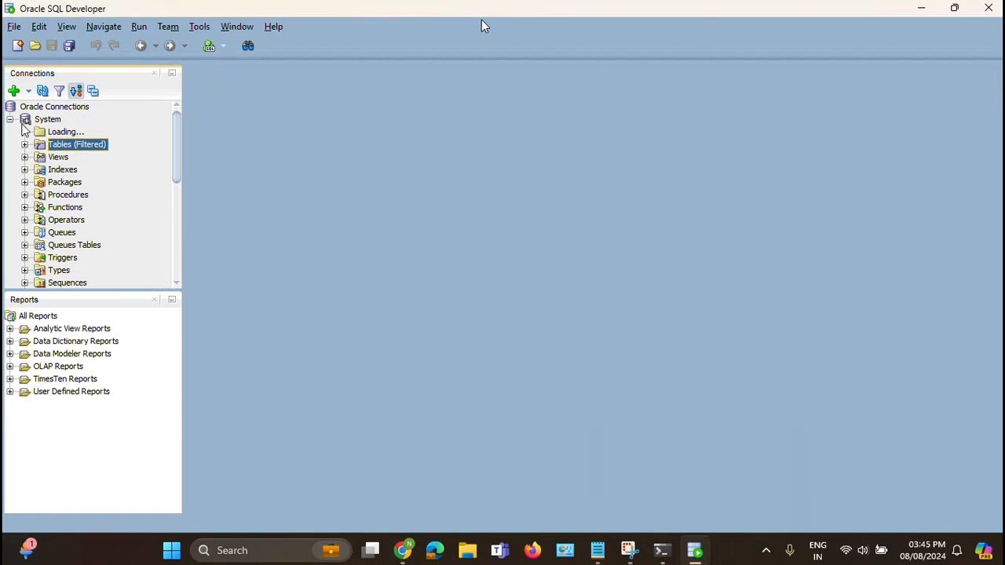
left_click(25, 145)
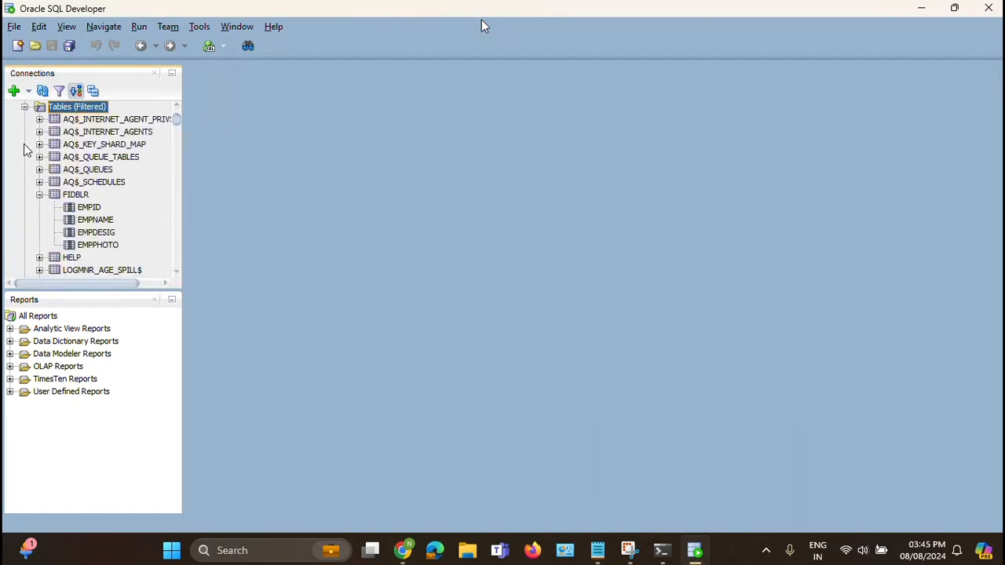
left_click(60, 198)
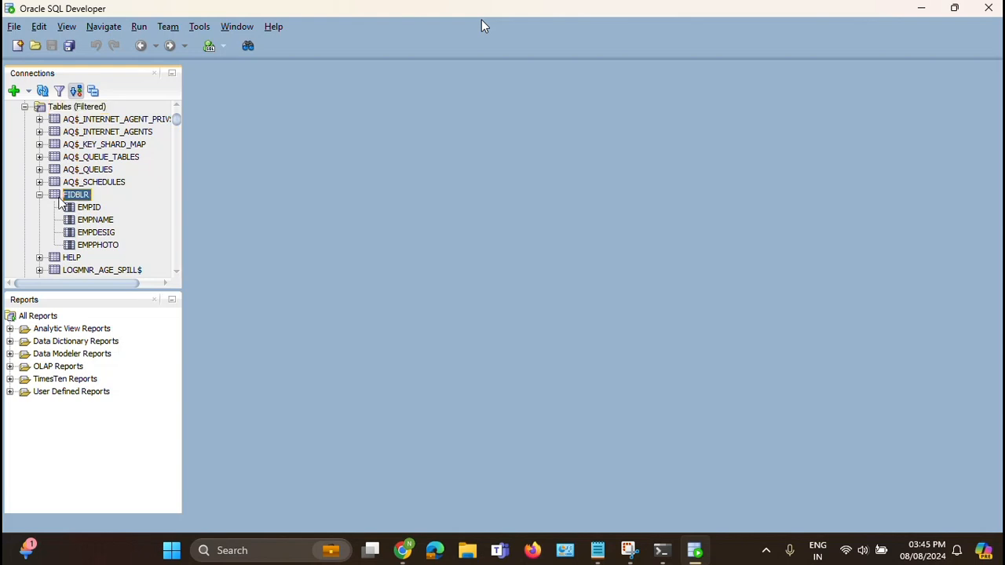
right_click(60, 202)
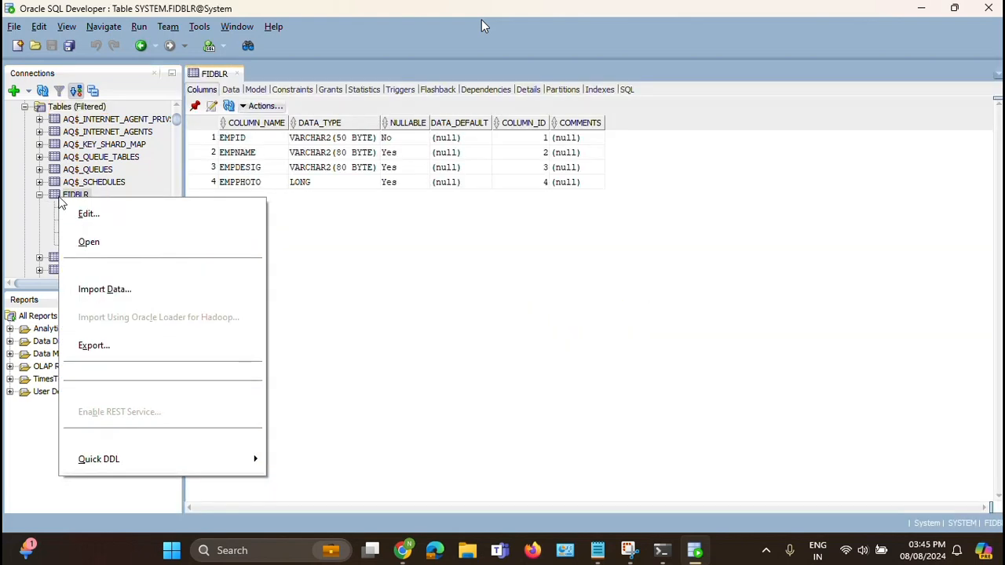
left_click(82, 244)
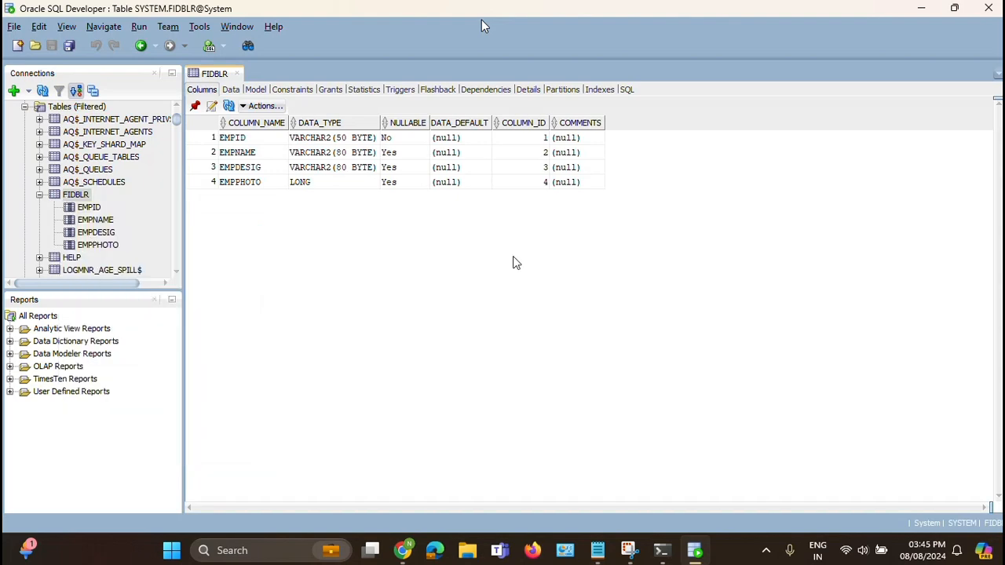
left_click(237, 73)
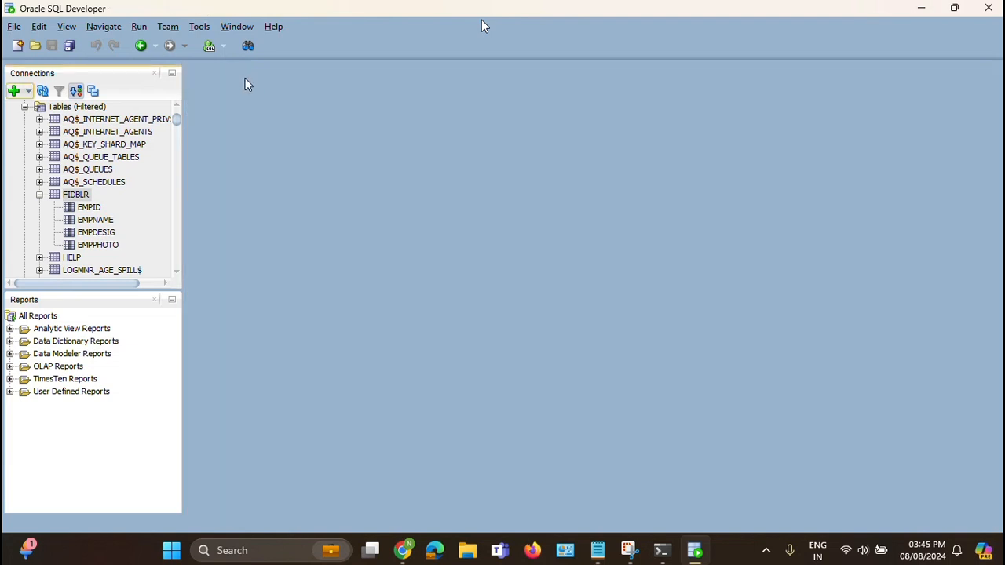
right_click(70, 197)
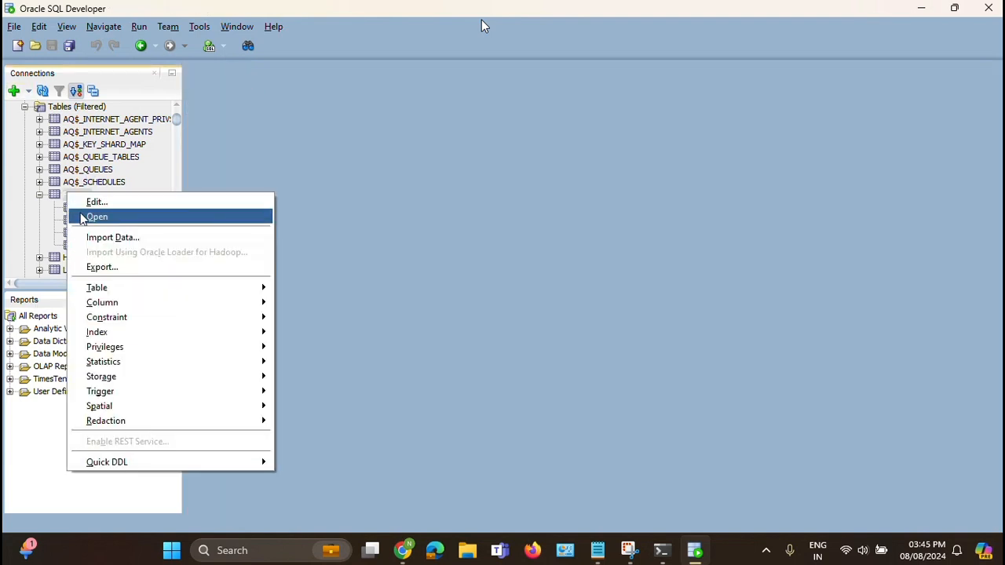
left_click(87, 218)
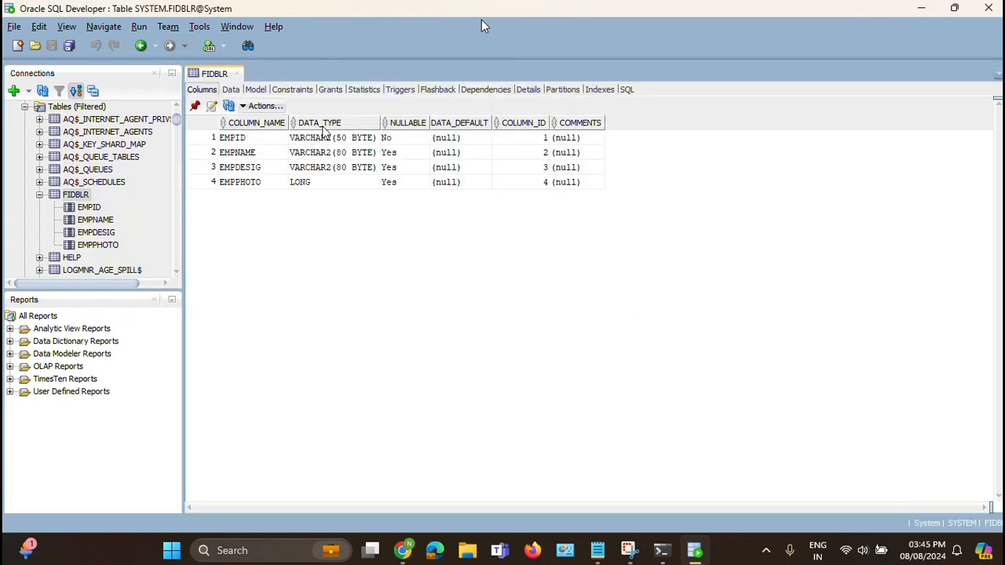
left_click(236, 73)
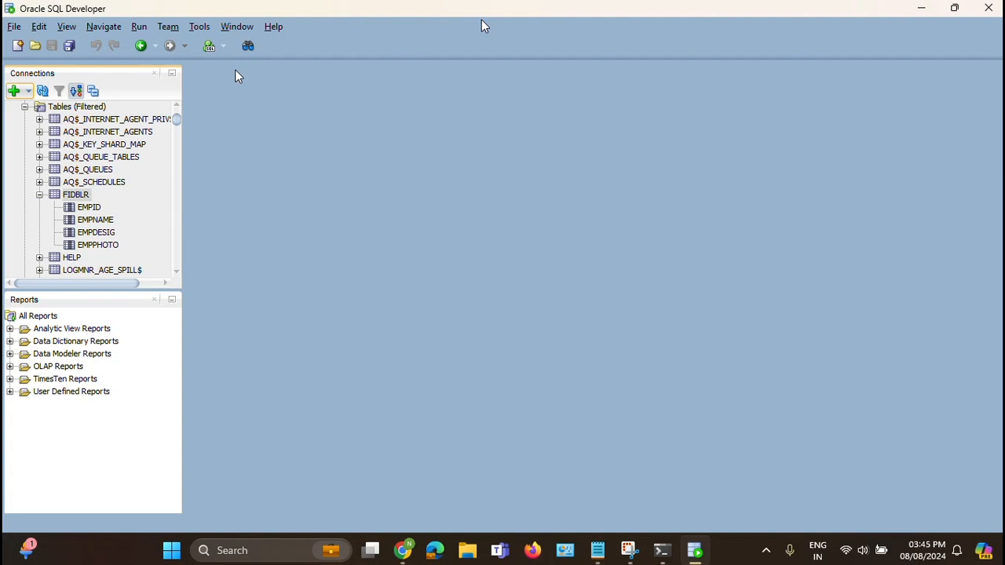
left_click(72, 196)
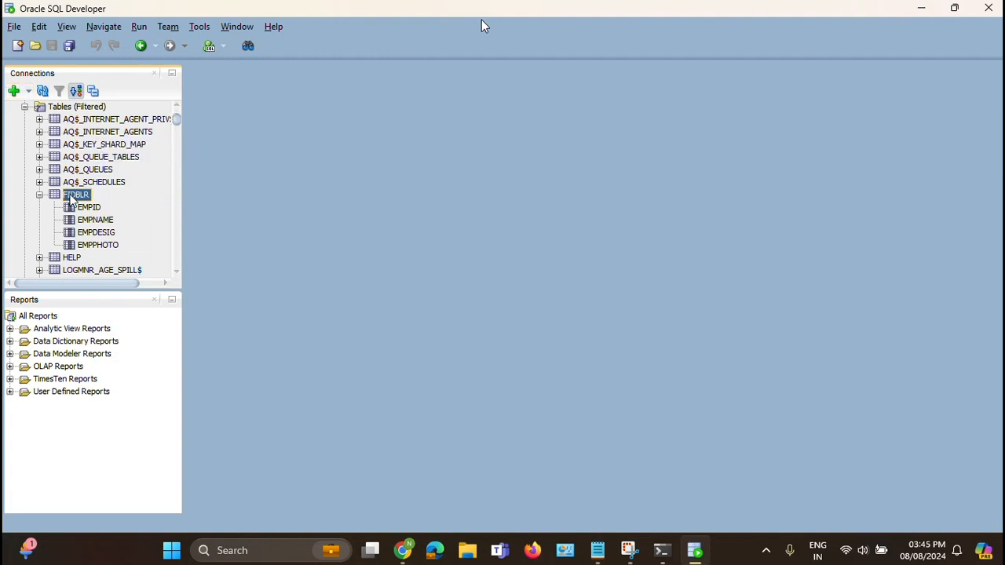
right_click(70, 200)
mouse_move(104, 292)
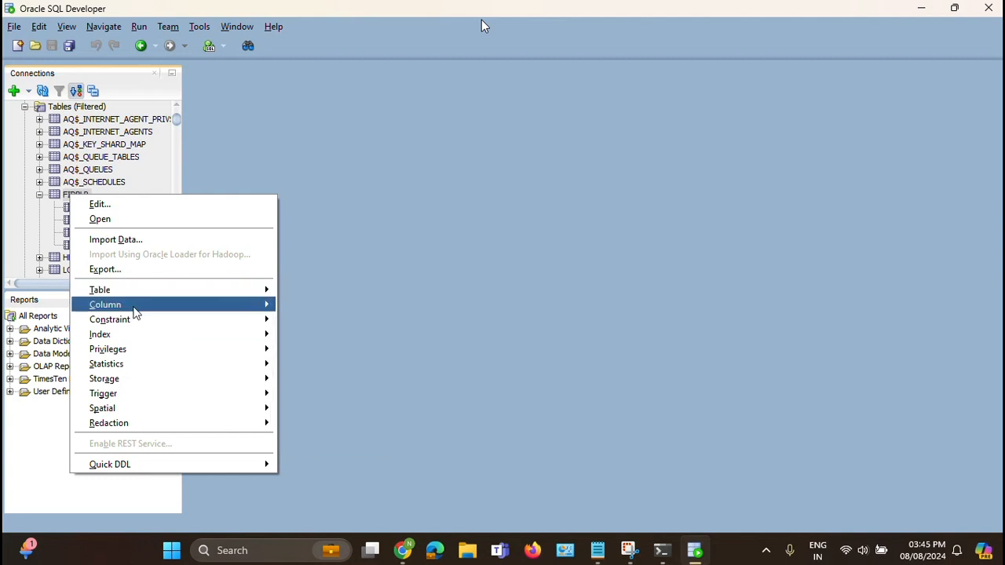
mouse_move(136, 314)
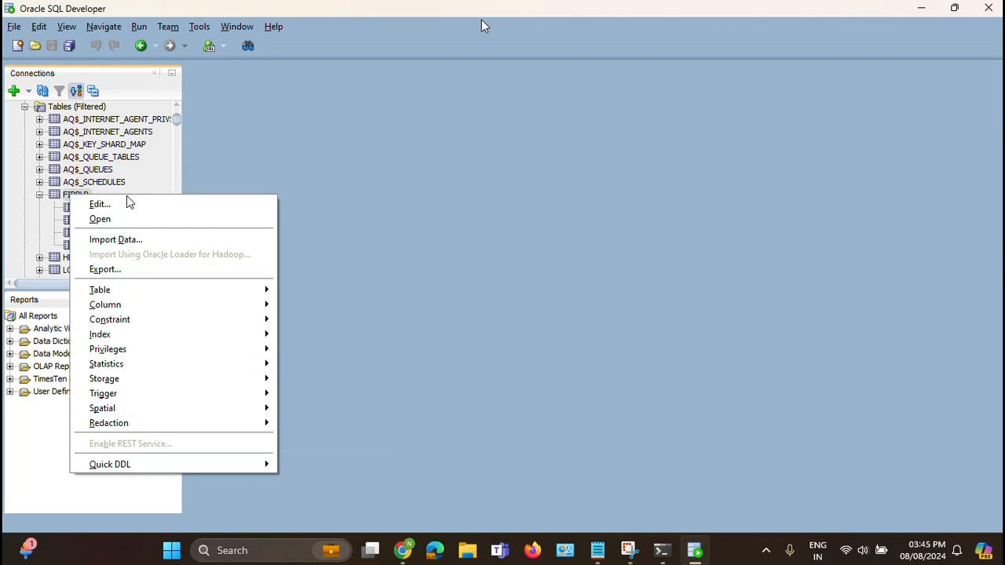
left_click(318, 103)
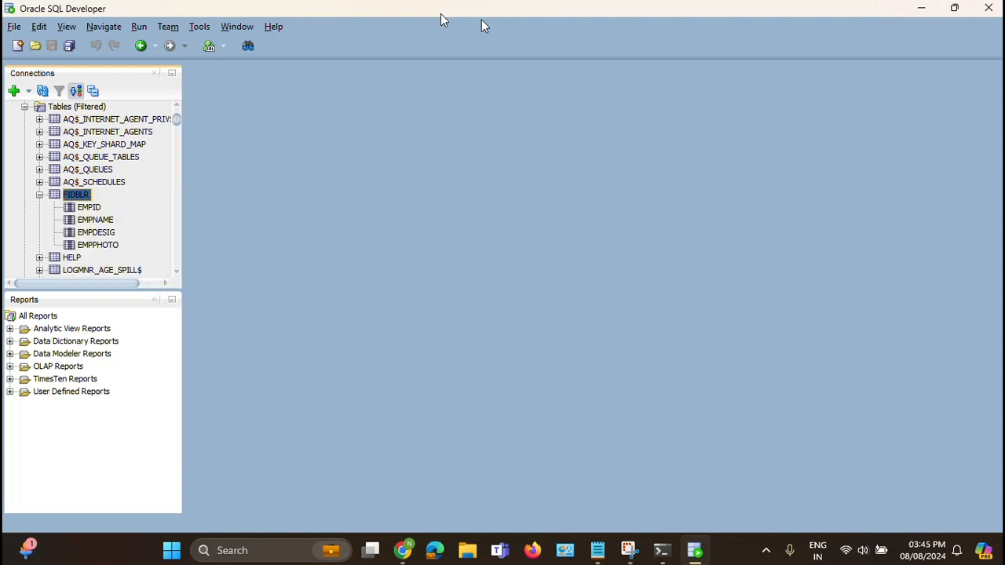
left_click(200, 27)
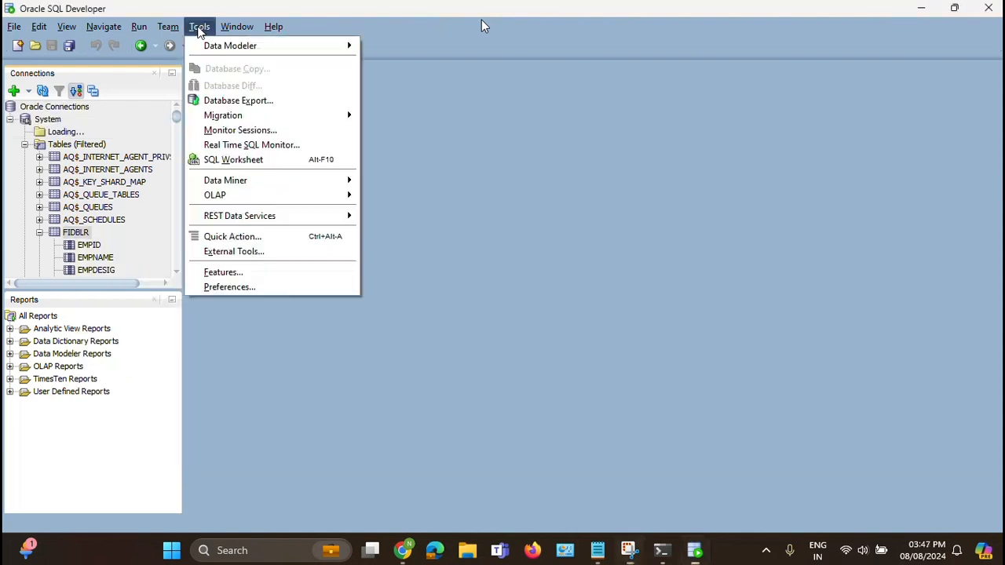
Step: Open the FIDBLR table's column definitions, then close that view
left_click(72, 234)
double_click(72, 234)
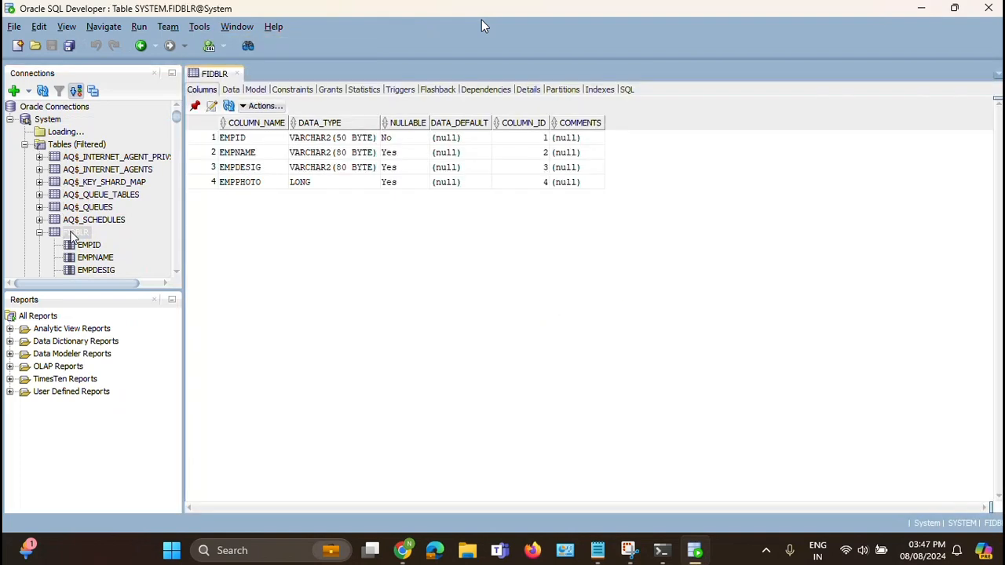
left_click(236, 73)
Step: Open a new SQL worksheet on the System connection, then switch to Chrome
left_click(199, 26)
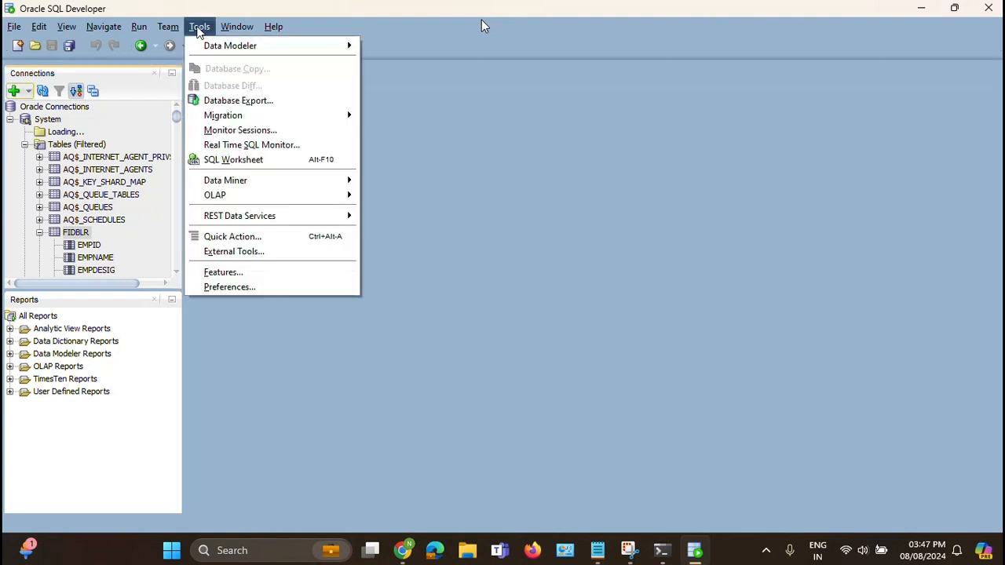
left_click(210, 163)
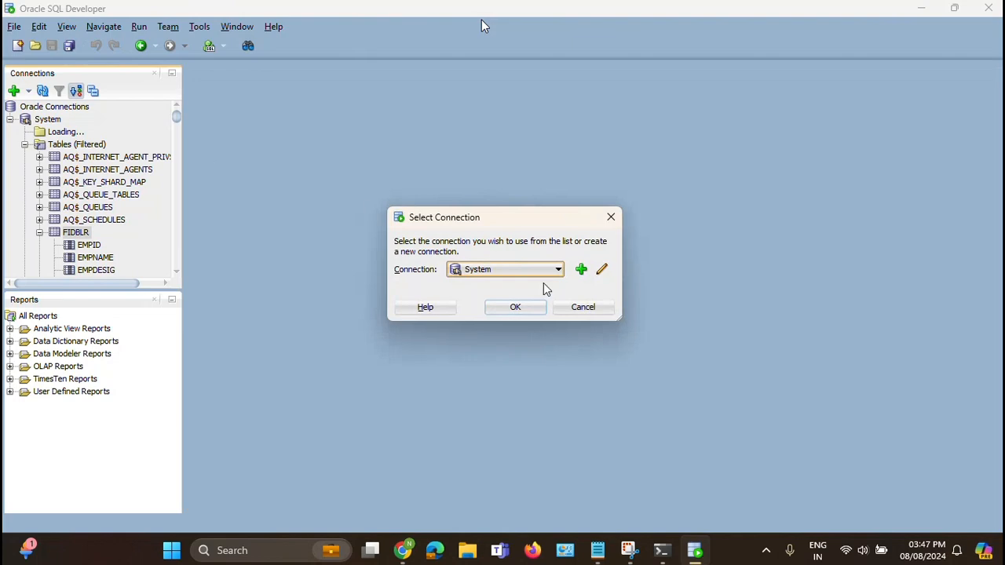
left_click(514, 307)
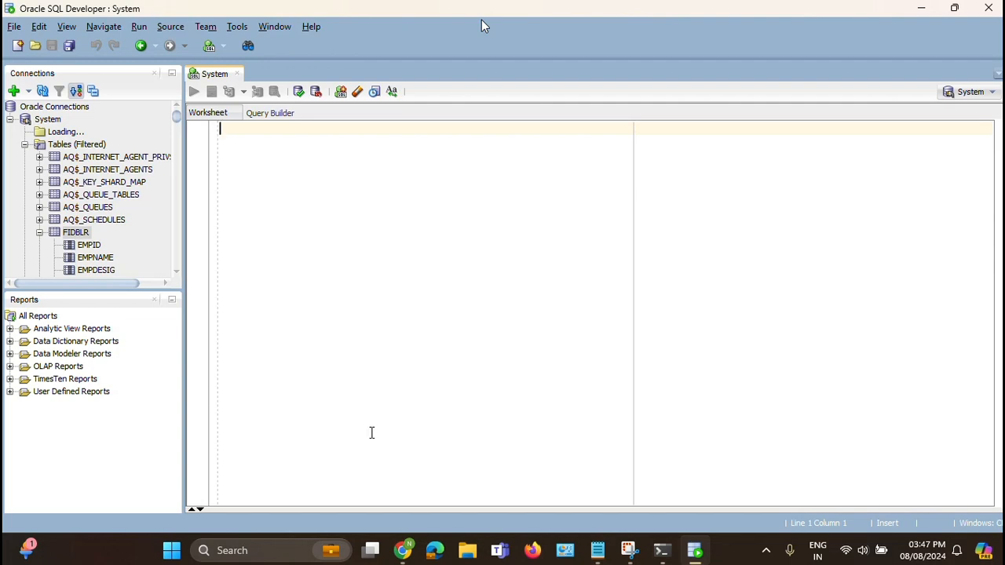
left_click(402, 550)
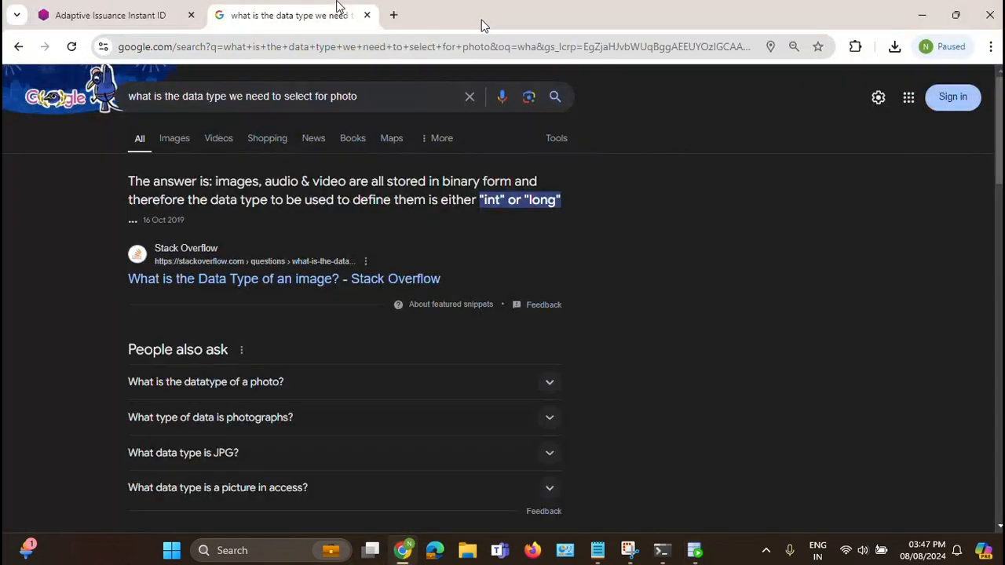
Step: Replace the old Google query with 'oracle sql queries', run it, and return to SQL Developer
left_click(336, 11)
double_click(374, 102)
triple_click(374, 102)
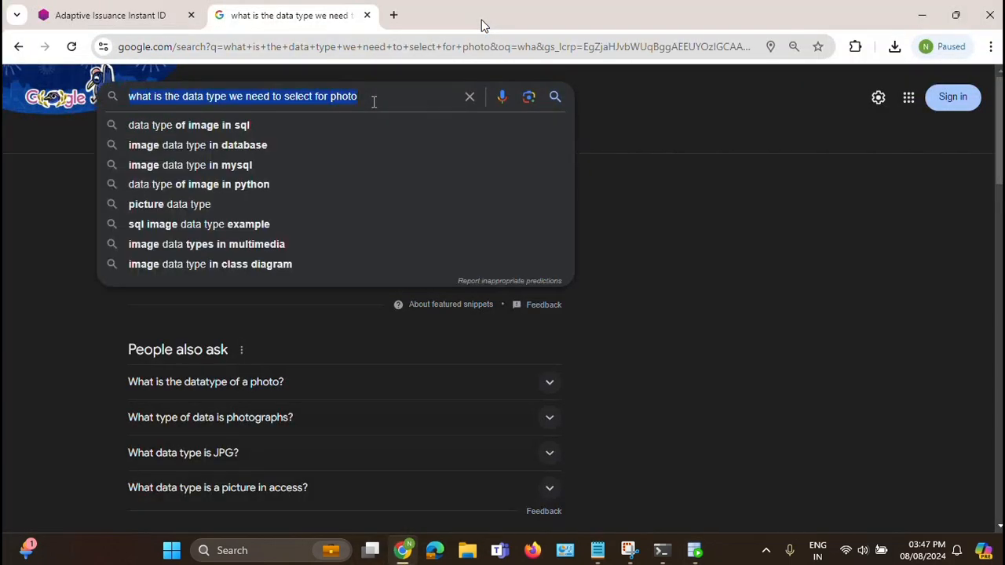
type("s")
key("BackSpace")
type("or")
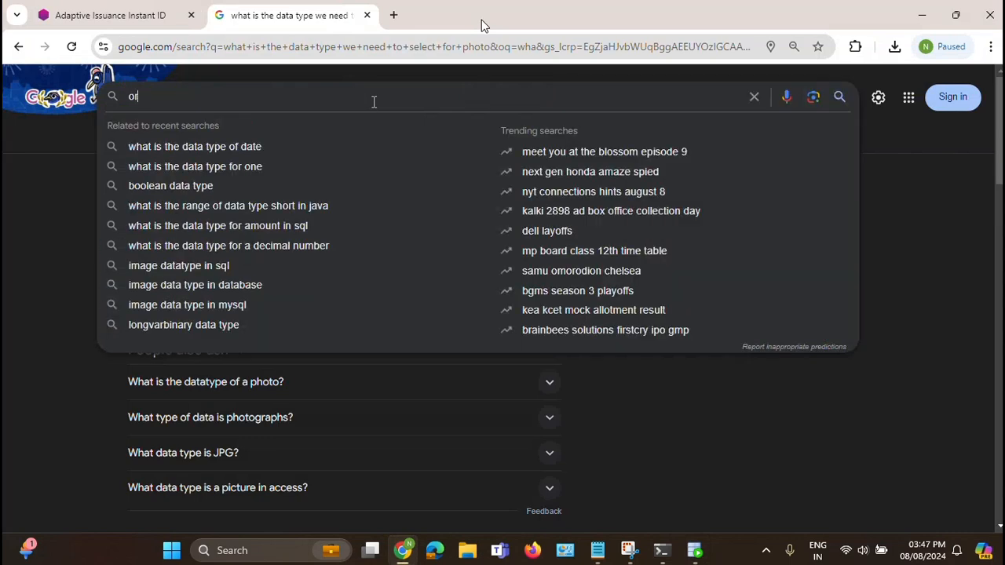
type("acle sql ")
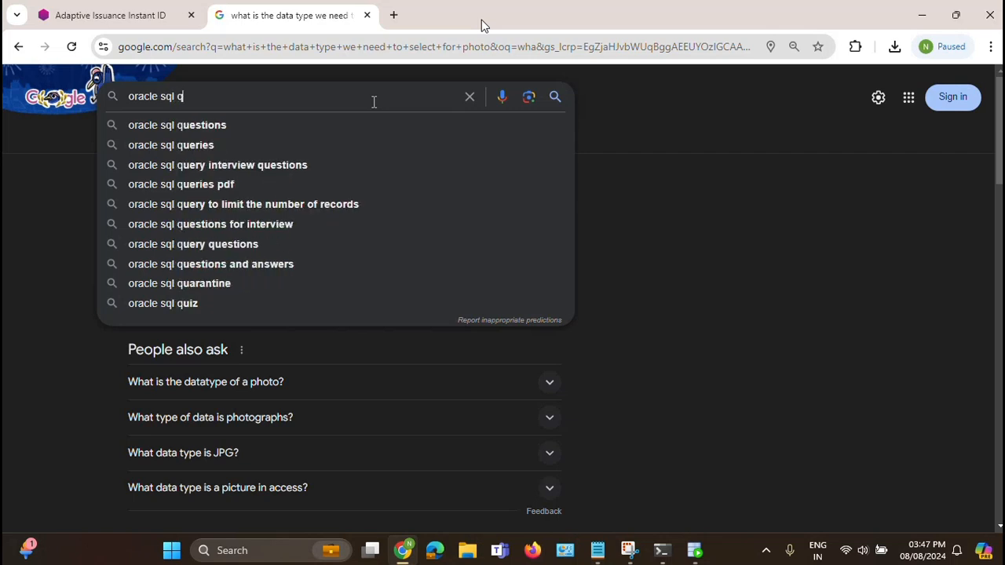
type("q")
key("Down")
key("Down")
key("Return")
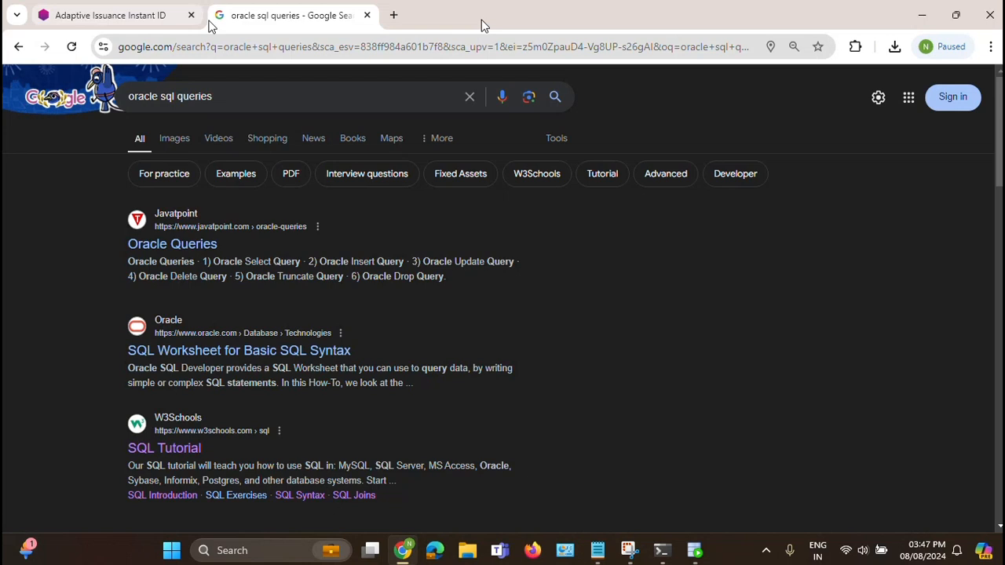
left_click(684, 555)
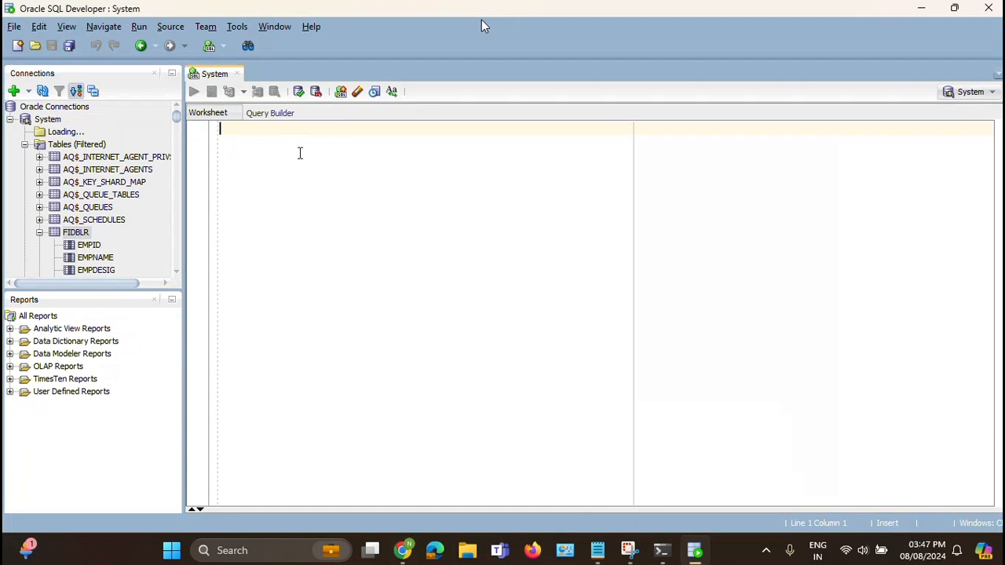
Step: Write and run 'select * from fidblr;' in the System worksheet
type("Sel")
key("BackSpace")
key("BackSpace")
type("select * from")
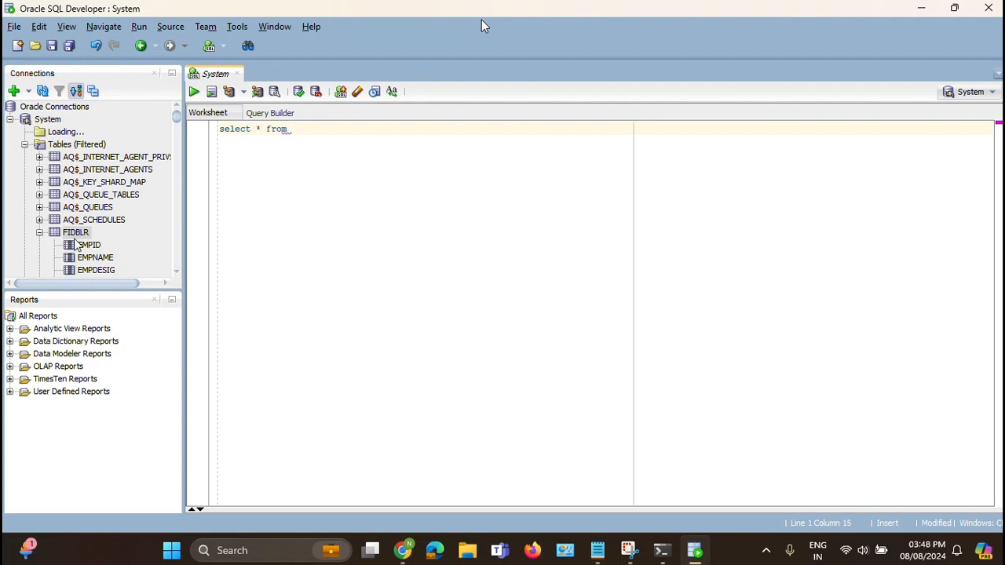
type("Fid")
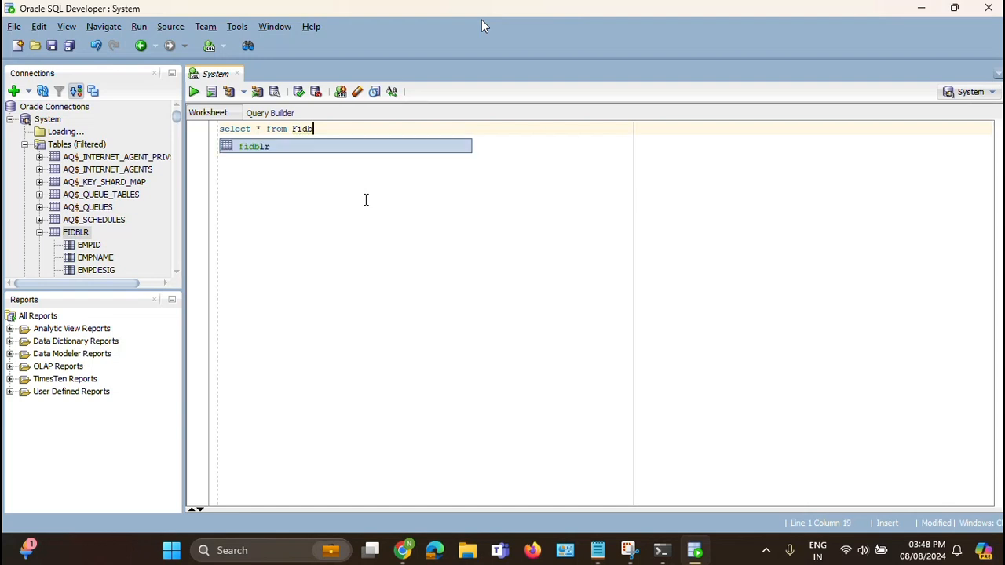
type("b")
double_click(320, 146)
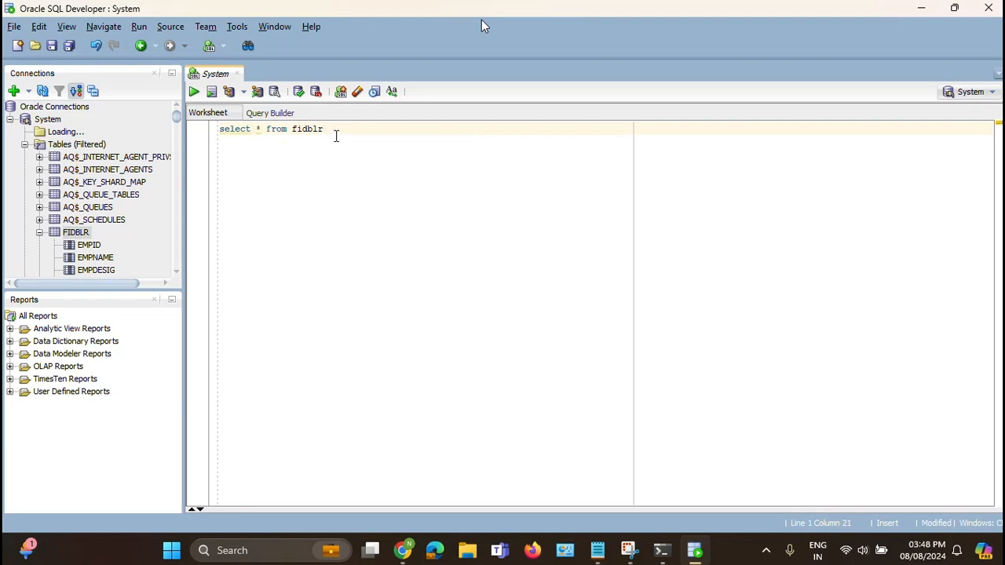
type(";")
left_click_drag(335, 135, 220, 133)
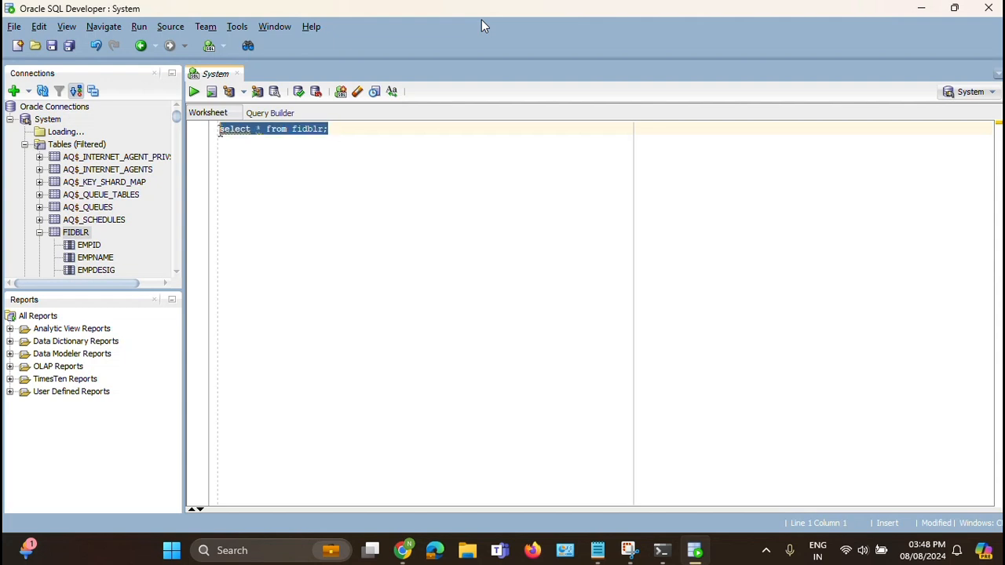
left_click(194, 92)
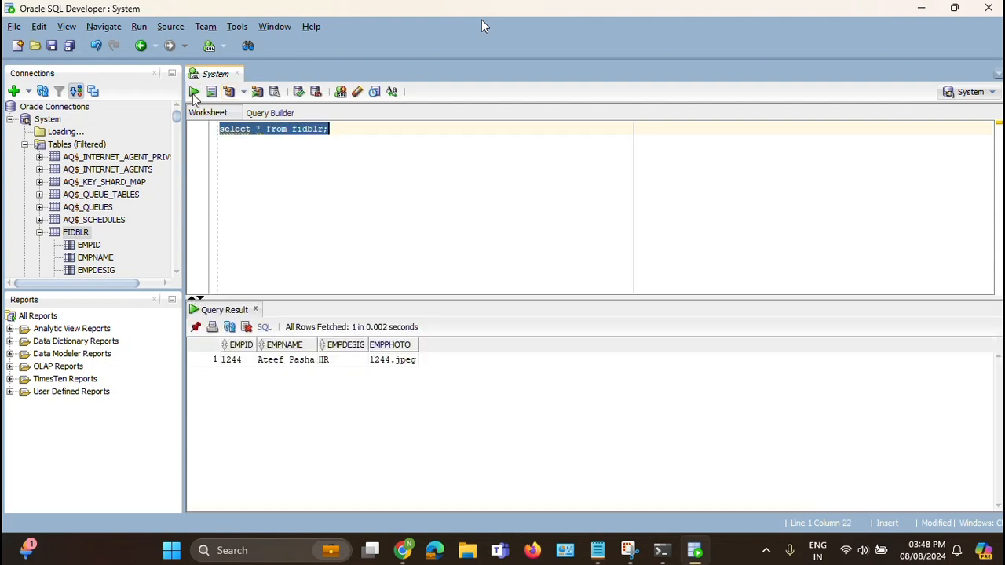
Step: Inspect the result row (EMPID 1244, EMPDESIG HR, EMPPHOTO 1244.jpeg), then return to Chrome
left_click(240, 363)
left_click(281, 363)
left_click(337, 362)
left_click(360, 361)
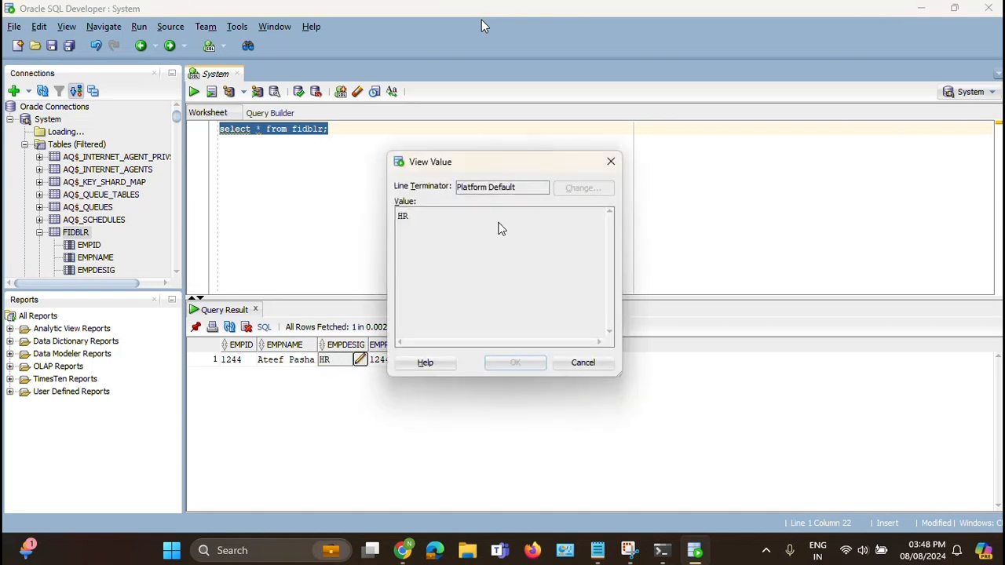
double_click(414, 223)
double_click(447, 215)
left_click(577, 363)
left_click(387, 363)
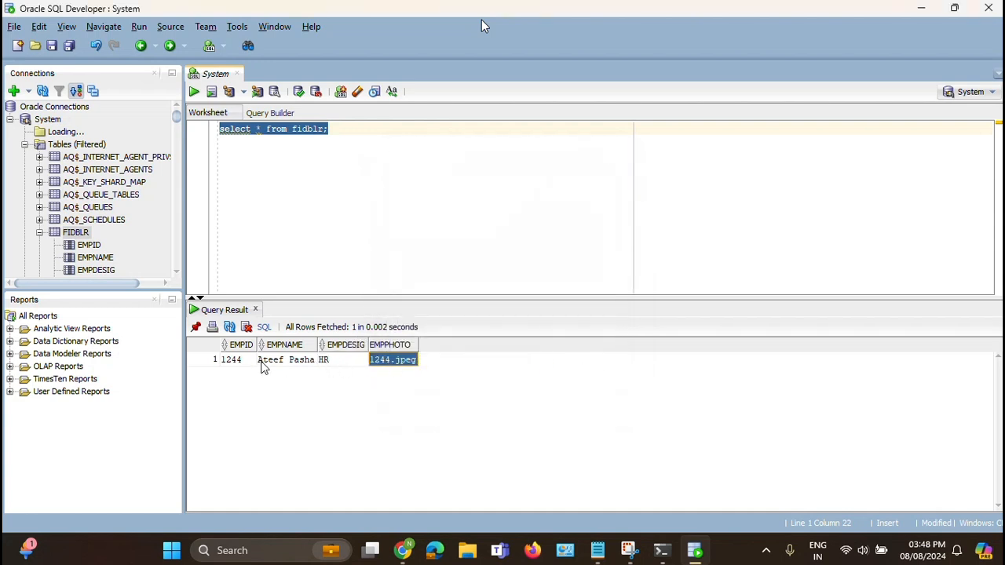
left_click(404, 551)
Step: Close the oracle sql queries tab and maximize Chrome on the Instant ID page
left_click(161, 12)
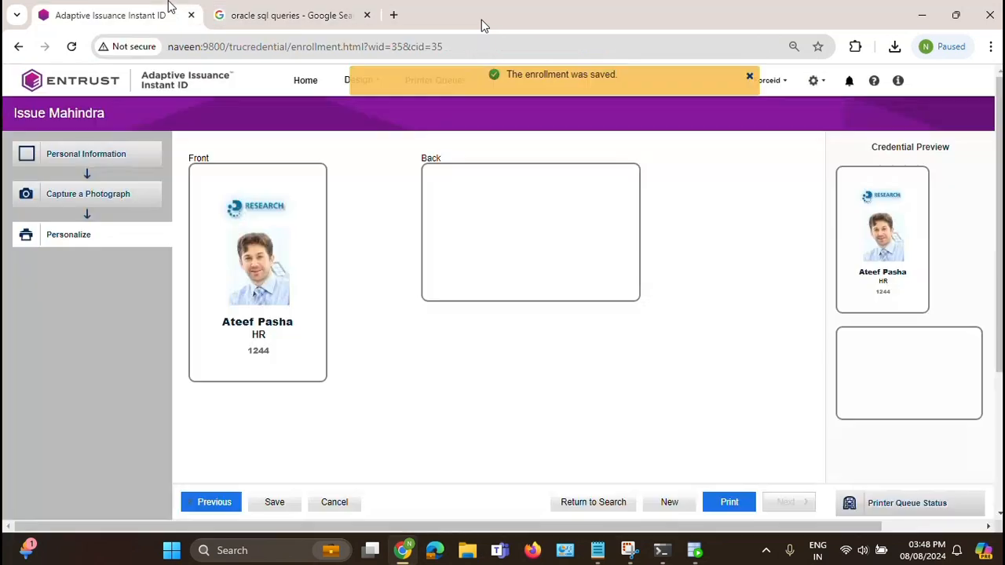
left_click(956, 14)
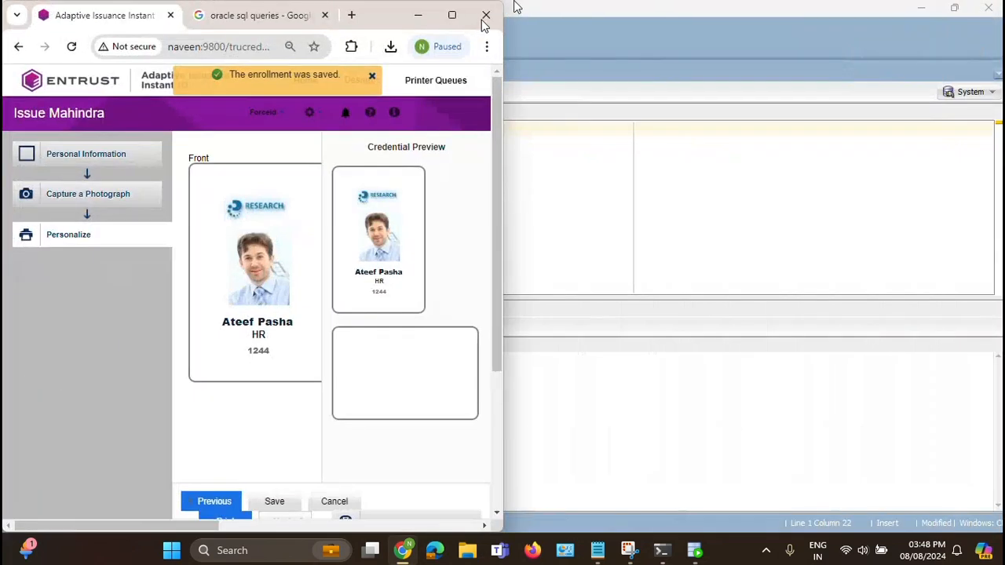
left_click(322, 14)
left_click_drag(367, 12, 781, 42)
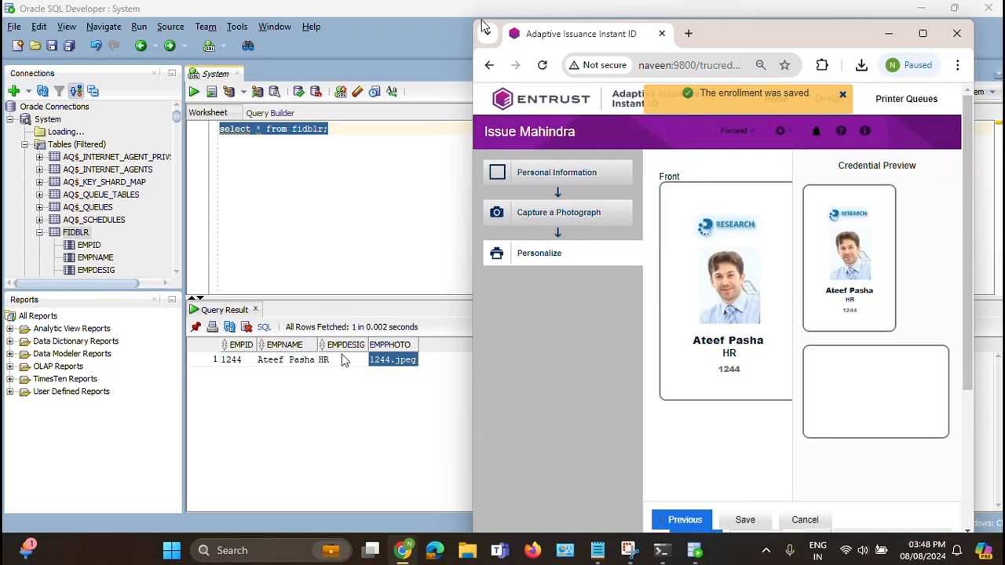
left_click(923, 33)
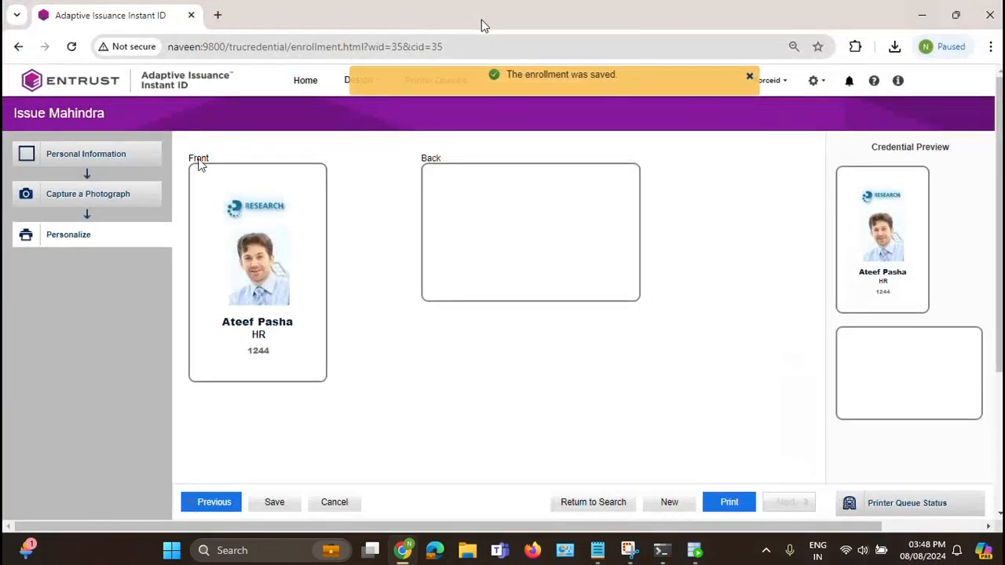
Step: Go through Home > Design > Workflows and open New Slim Gym in the designer
left_click(306, 82)
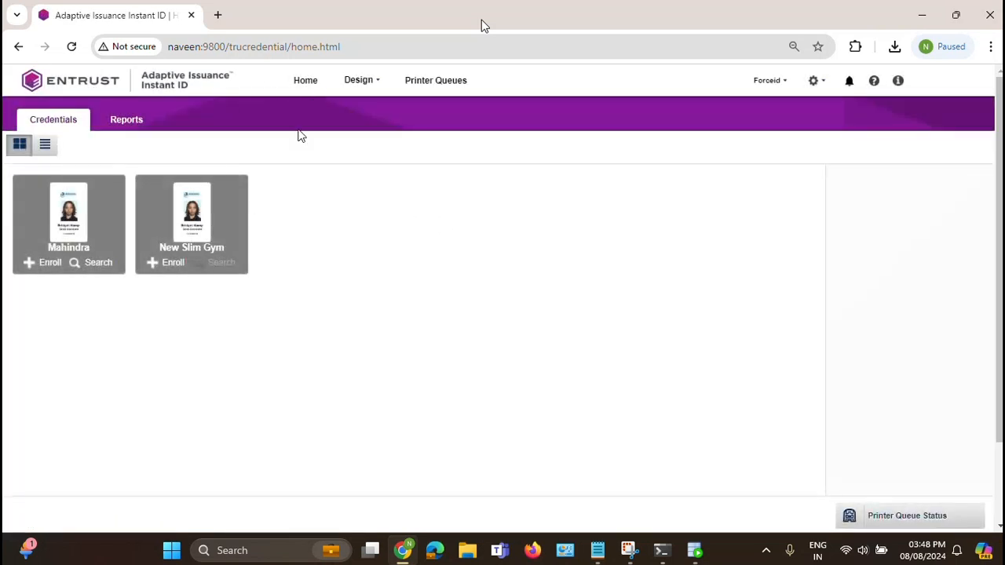
left_click(377, 86)
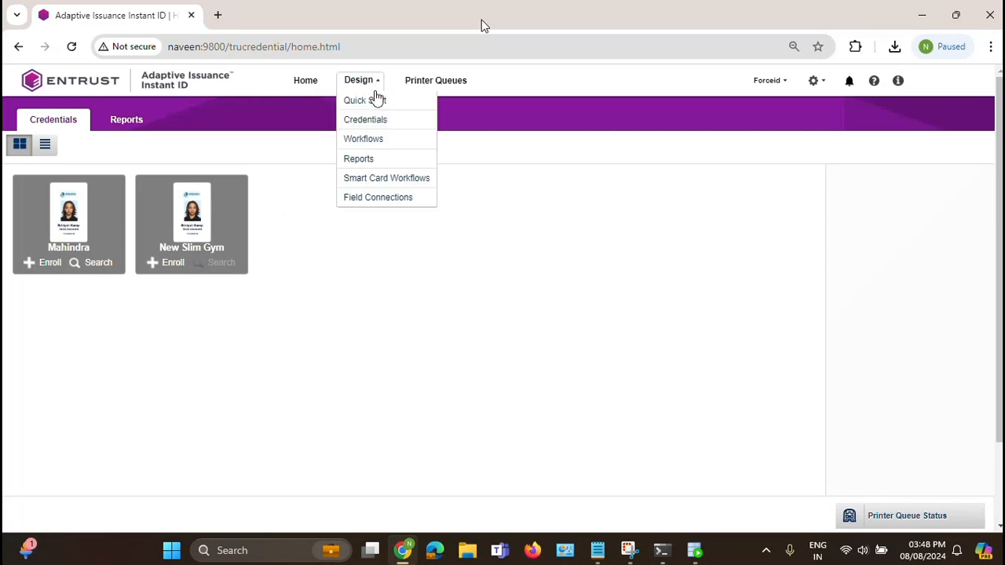
left_click(371, 139)
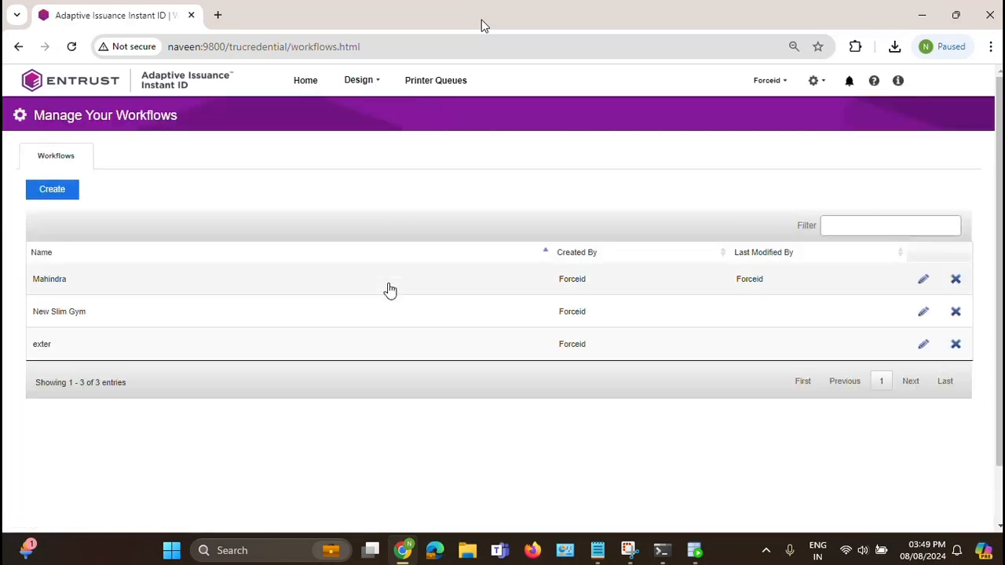
left_click(923, 344)
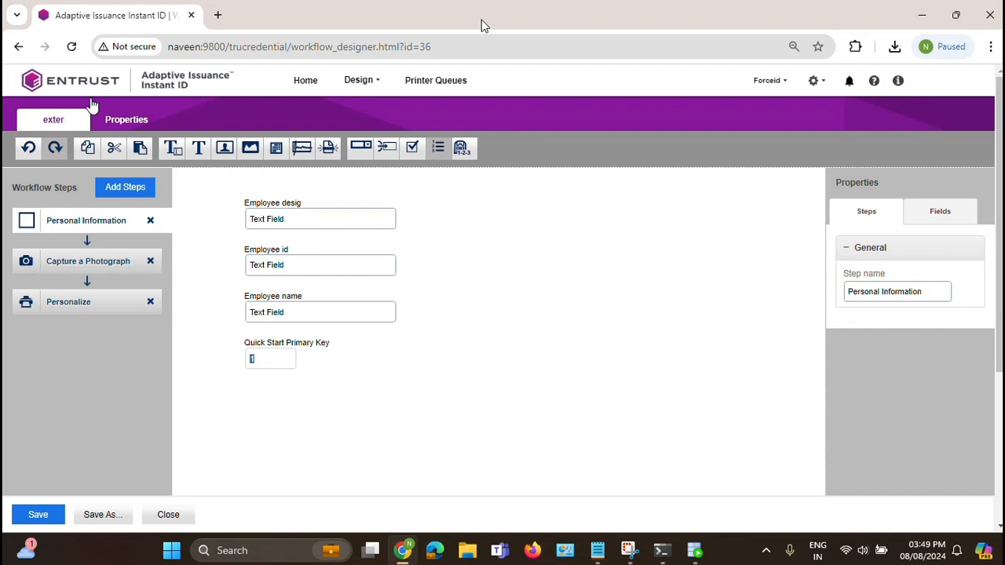
left_click(359, 80)
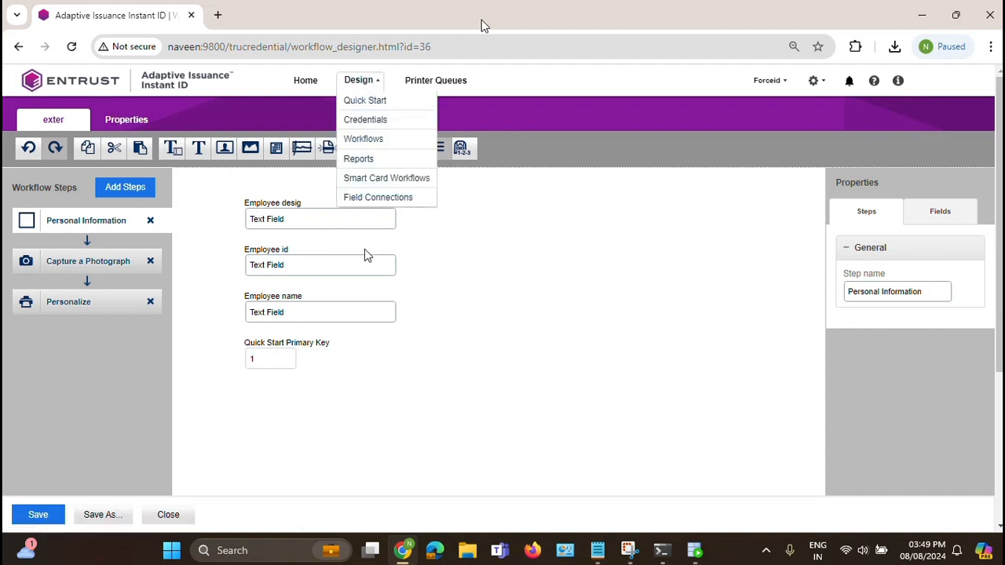
left_click(366, 149)
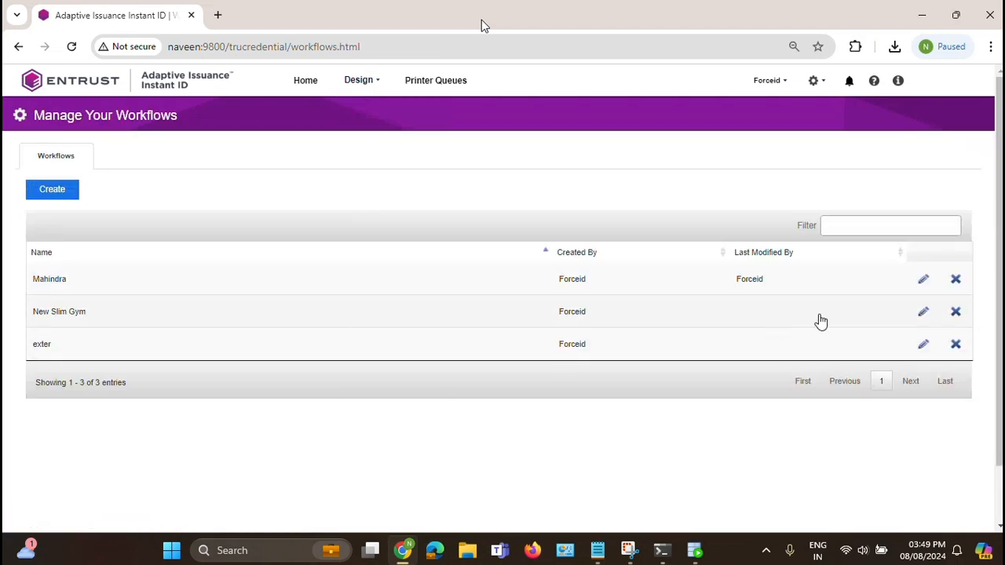
left_click(925, 313)
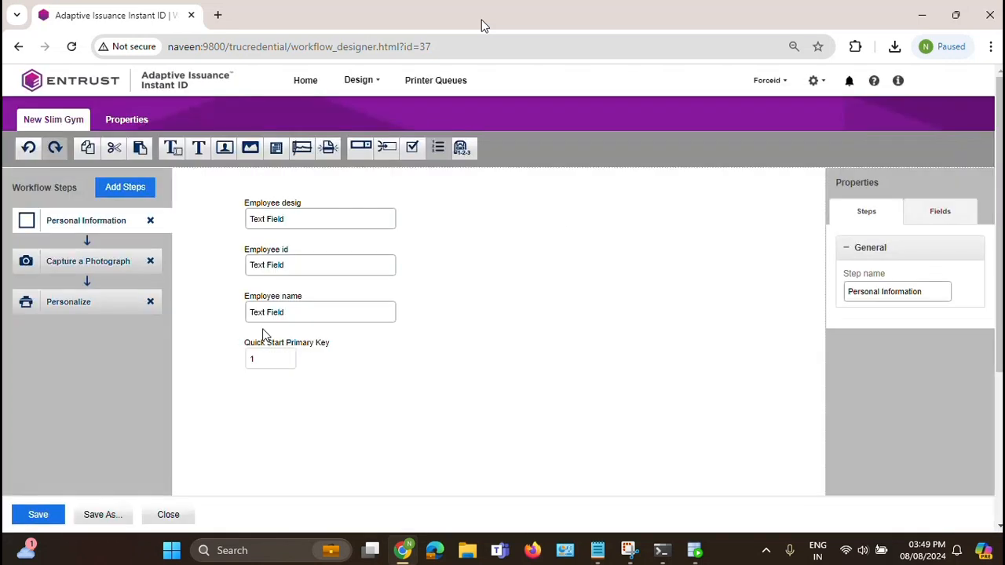
Step: Remove Quick Start Primary Key from the workflow's Search Configuration and save
left_click(127, 122)
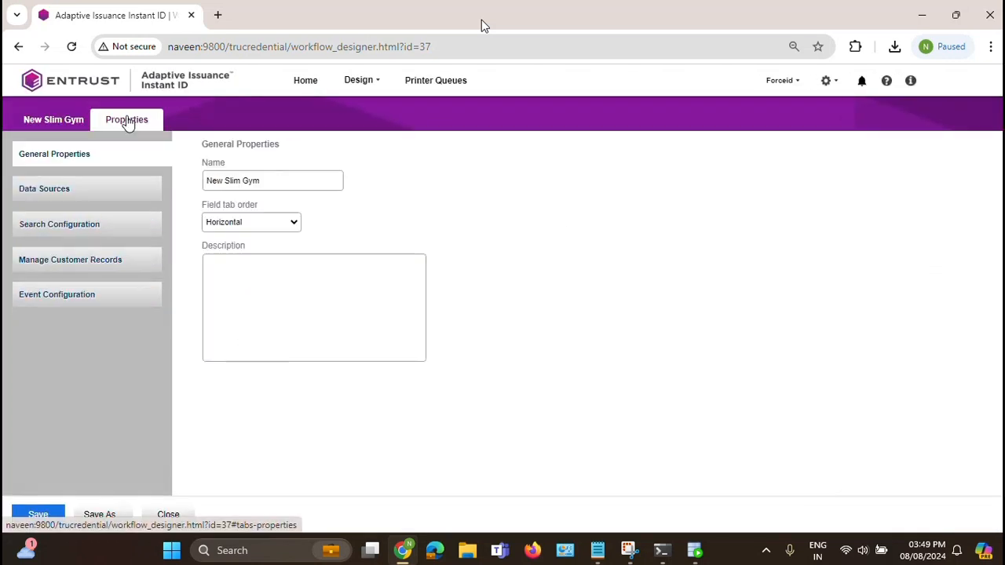
left_click(110, 193)
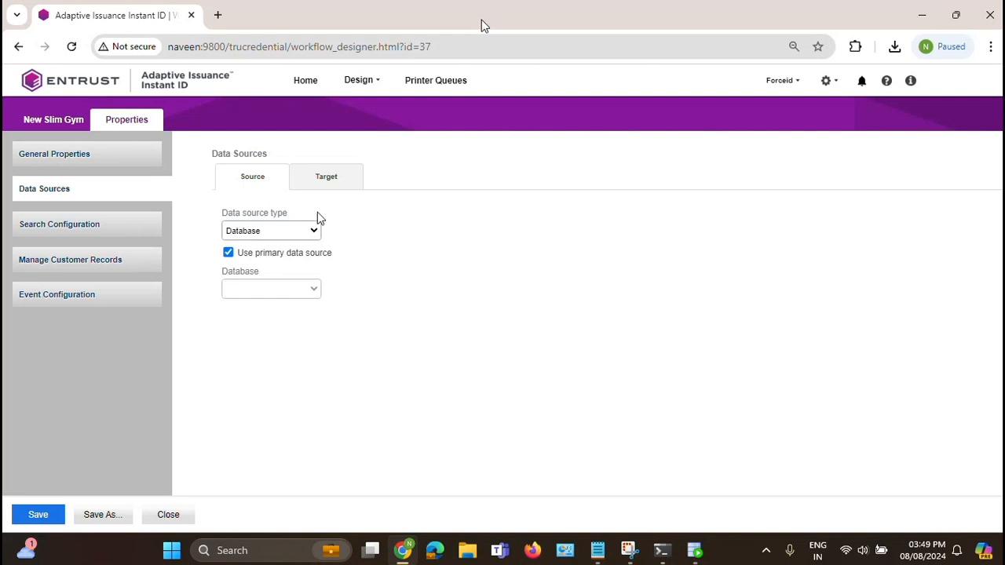
left_click(110, 228)
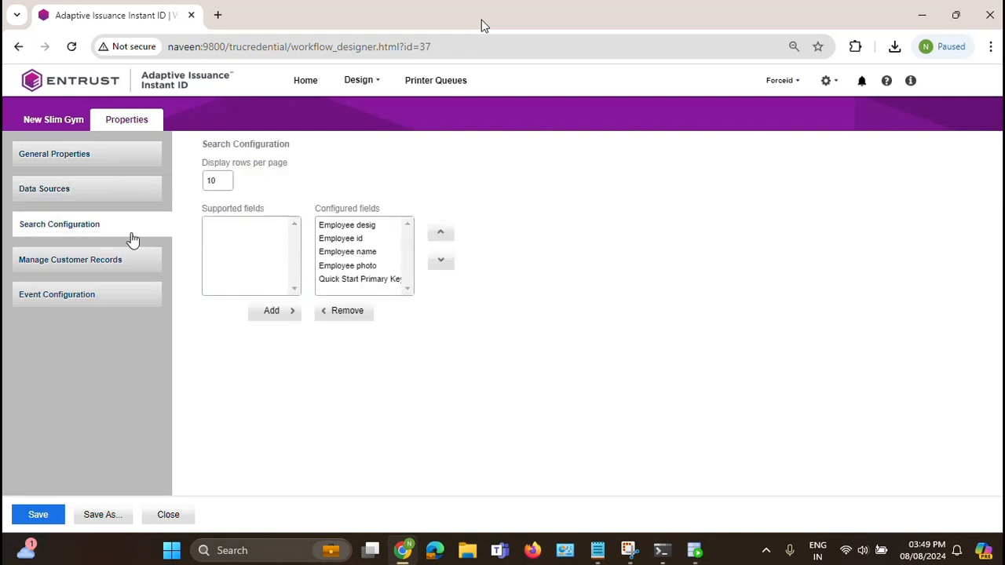
left_click(365, 281)
left_click(348, 314)
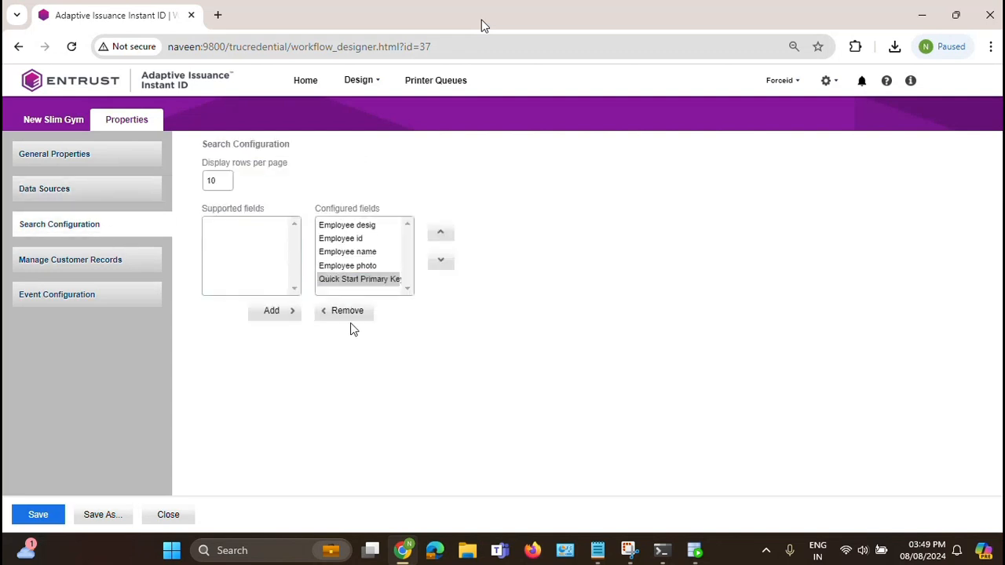
left_click(348, 312)
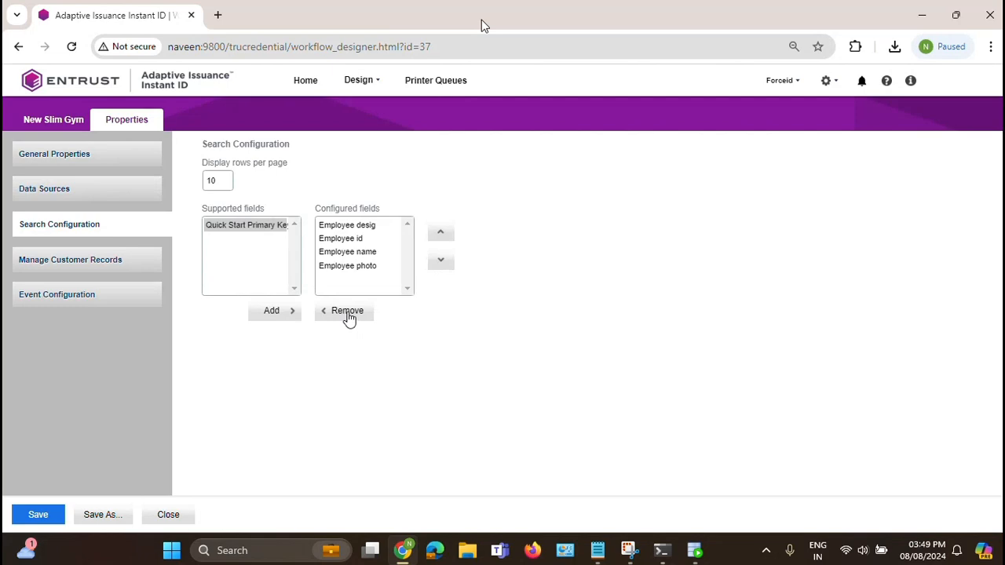
left_click(41, 516)
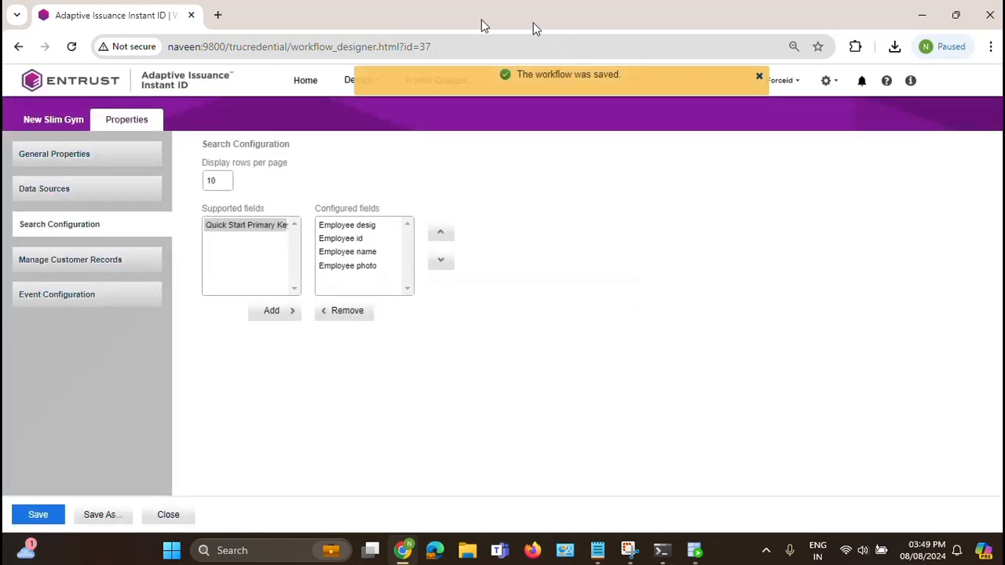
Step: Delete the Quick Start Primary Key field from the form, save, and go Home
left_click(482, 21)
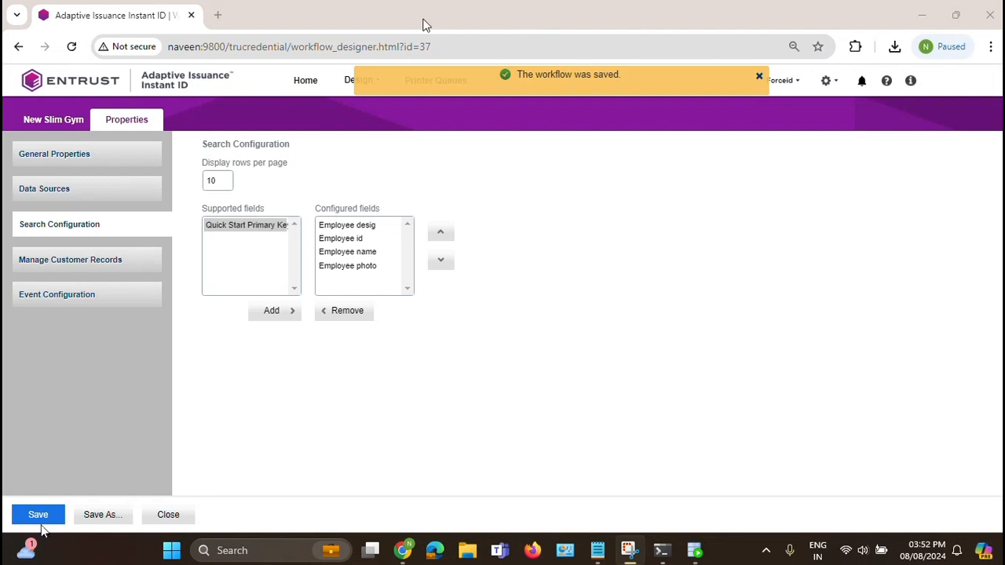
left_click(40, 522)
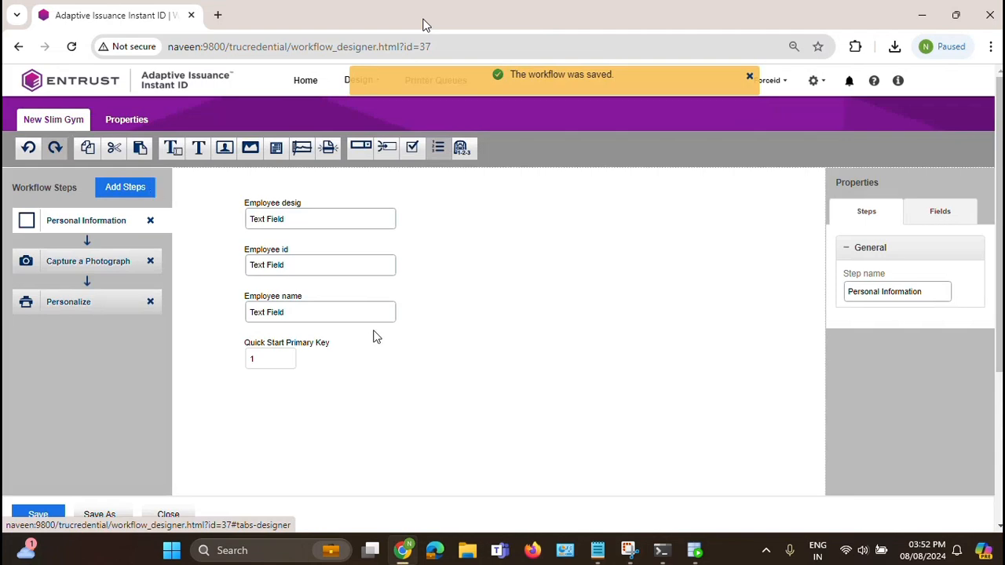
left_click(292, 354)
key("Delete")
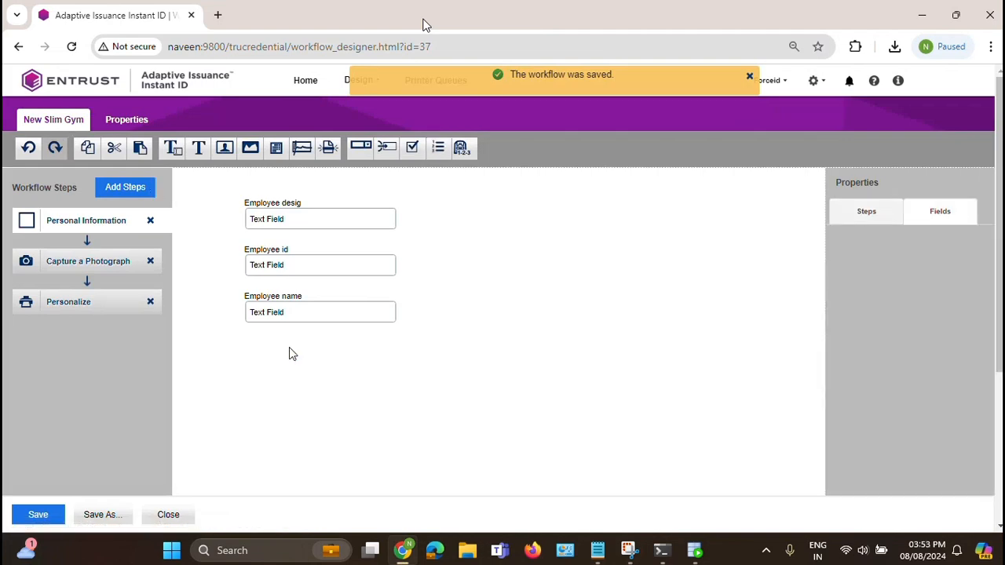
left_click(53, 514)
left_click(313, 83)
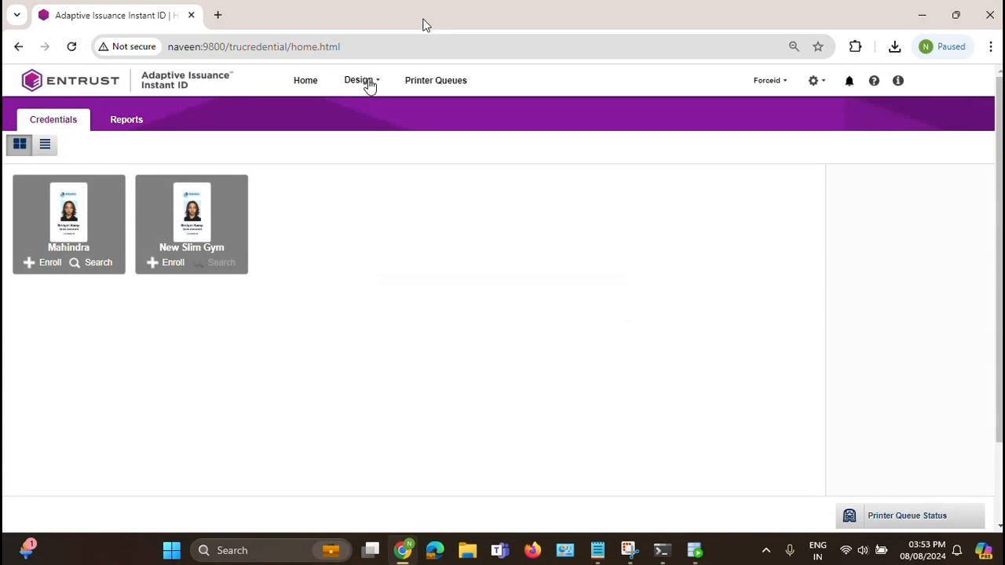
Step: Open Field Connections for New Slim Gym with FIDBLR as the source table
left_click(371, 85)
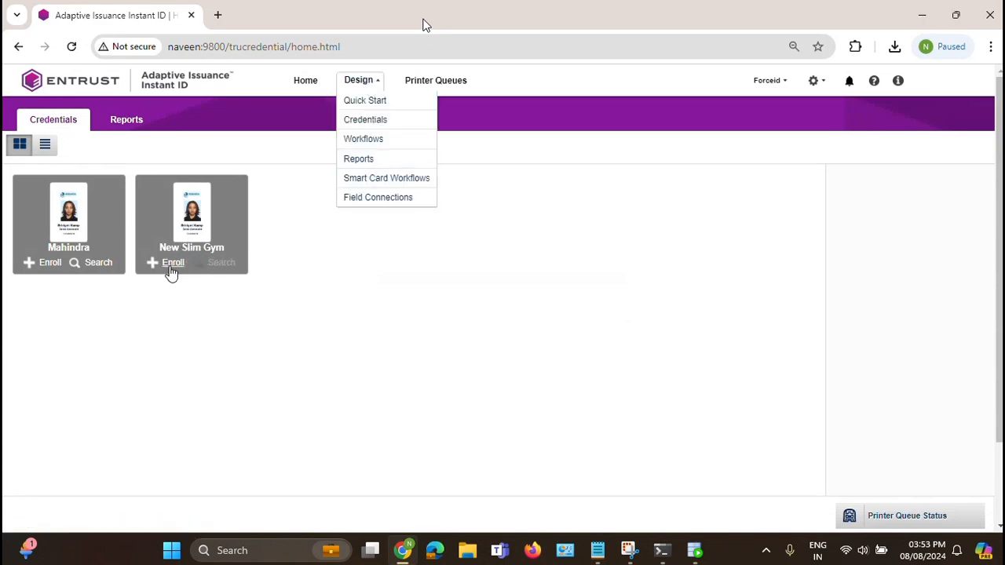
left_click(391, 199)
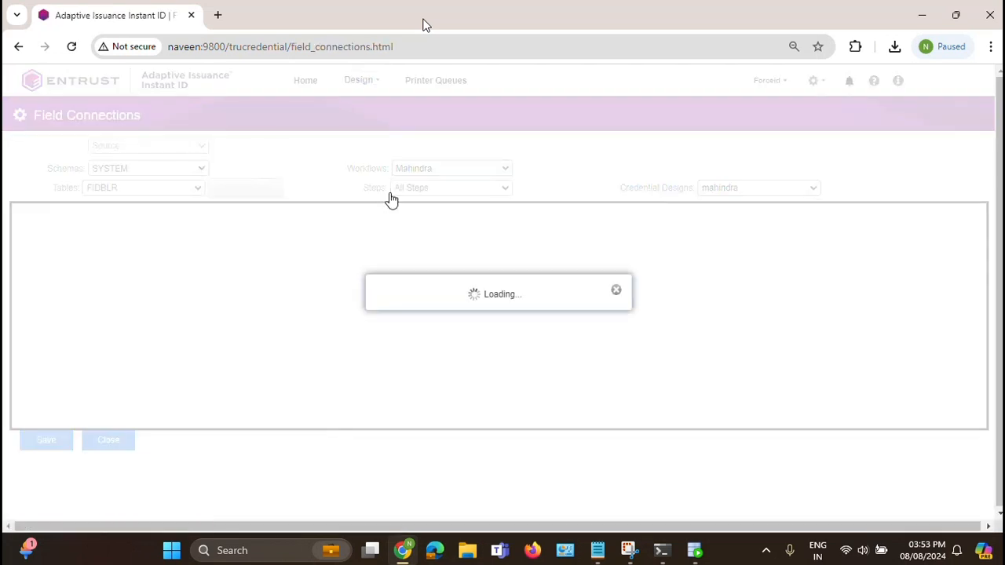
left_click(424, 169)
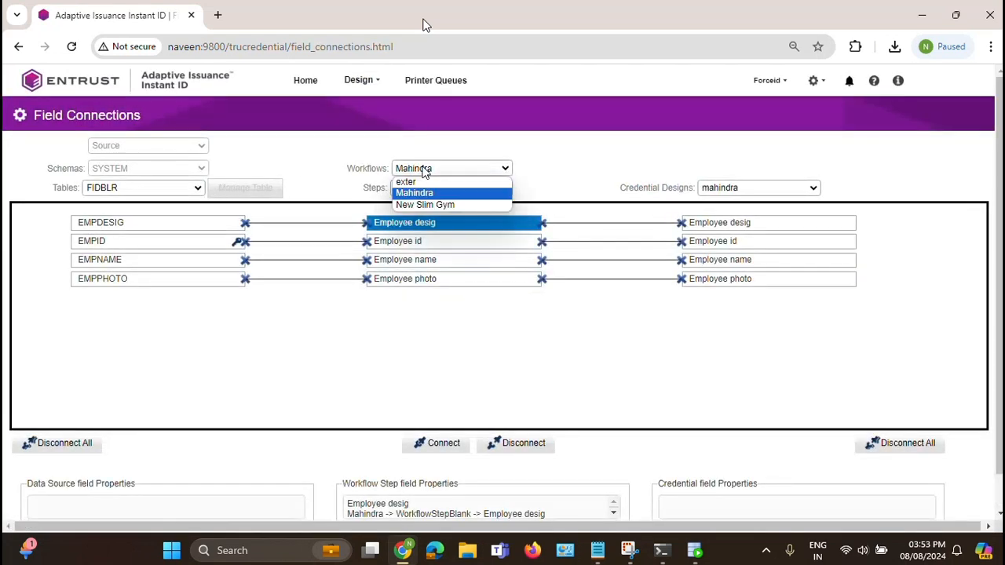
left_click(424, 205)
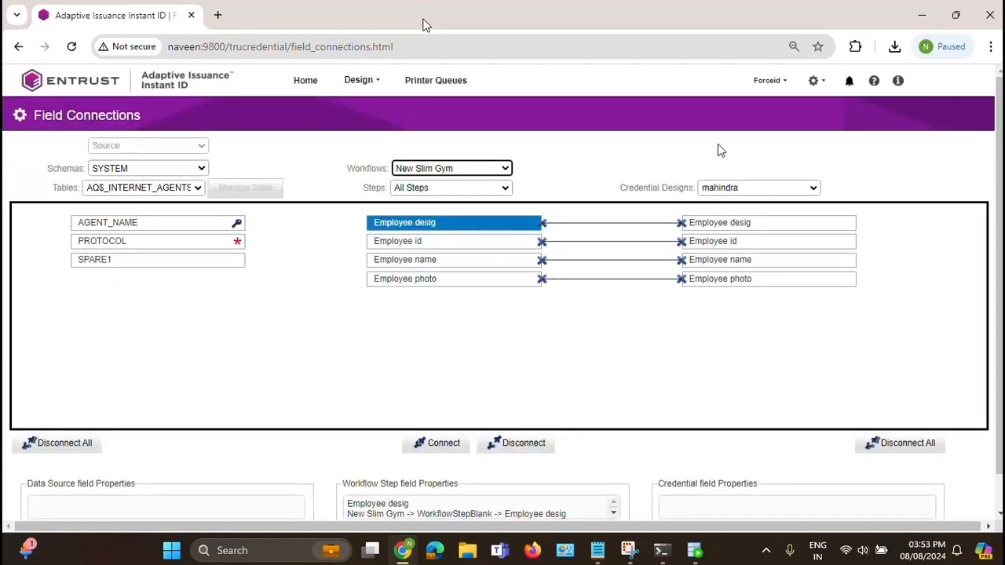
left_click(722, 187)
left_click(722, 187)
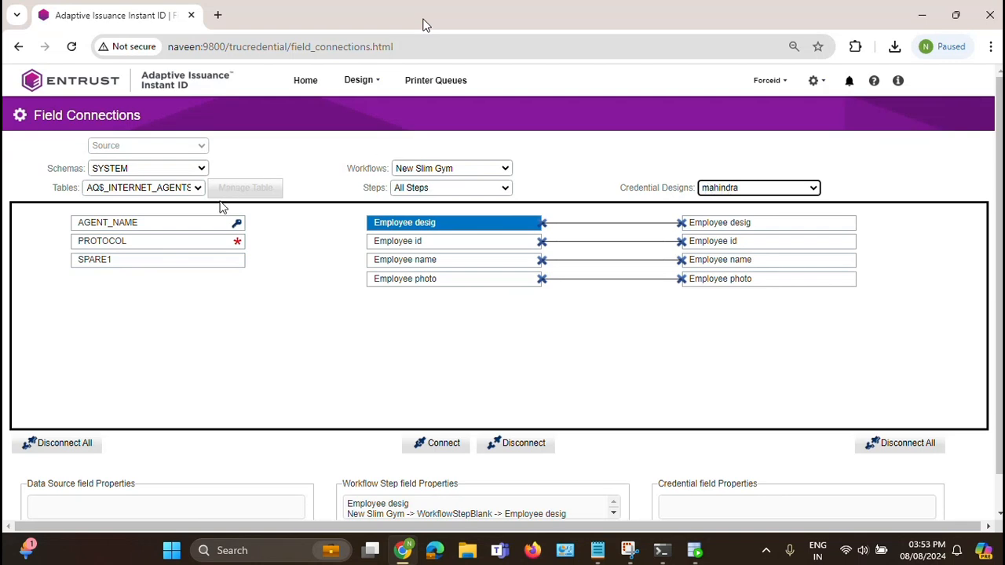
left_click(153, 189)
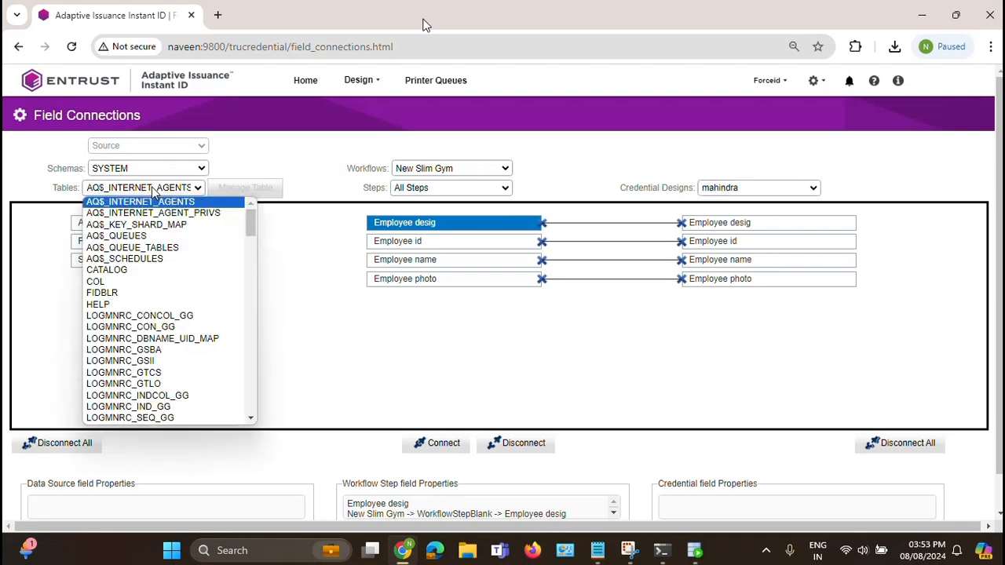
left_click(126, 293)
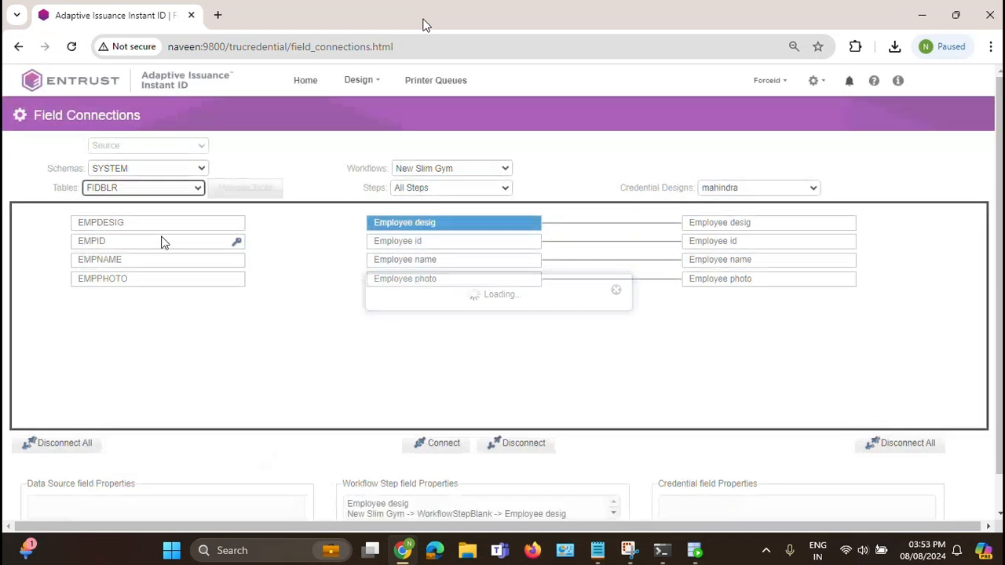
Step: Connect EMPDESIG, EMPID and EMPNAME to their Employee fields, and attempt EMPPHOTO to Employee photo
left_click_drag(193, 220, 559, 271)
left_click(475, 226)
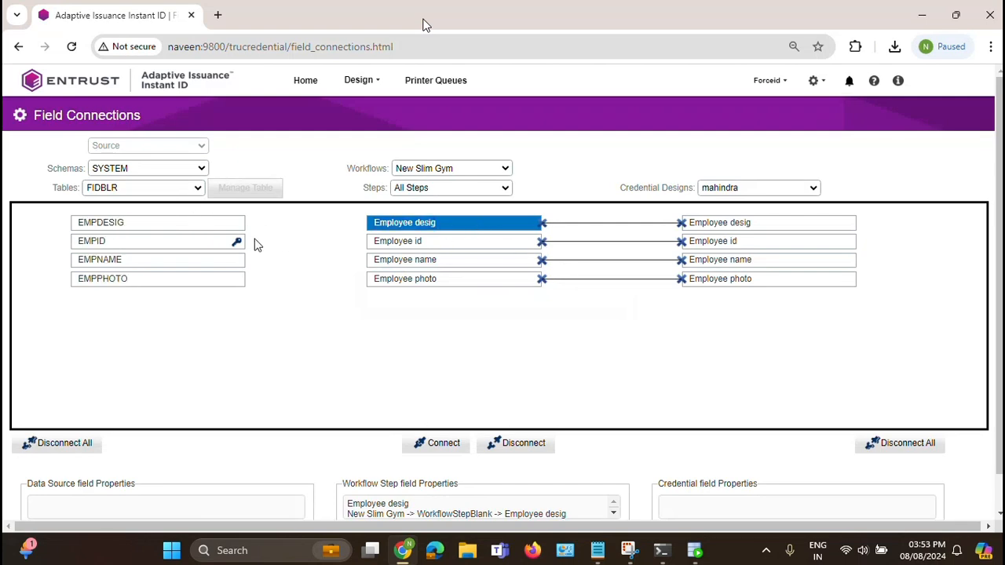
left_click_drag(234, 224, 458, 228)
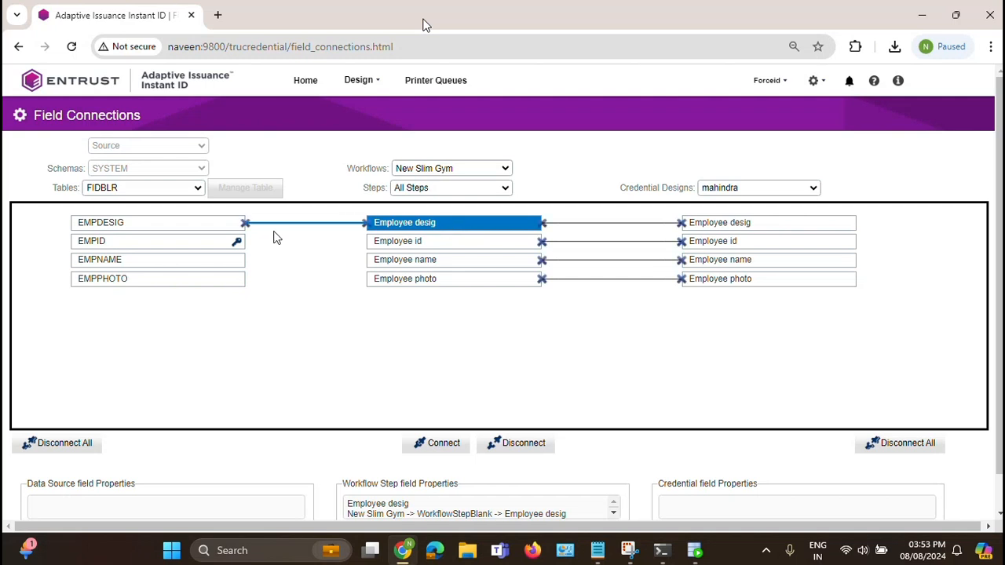
left_click_drag(234, 244, 408, 242)
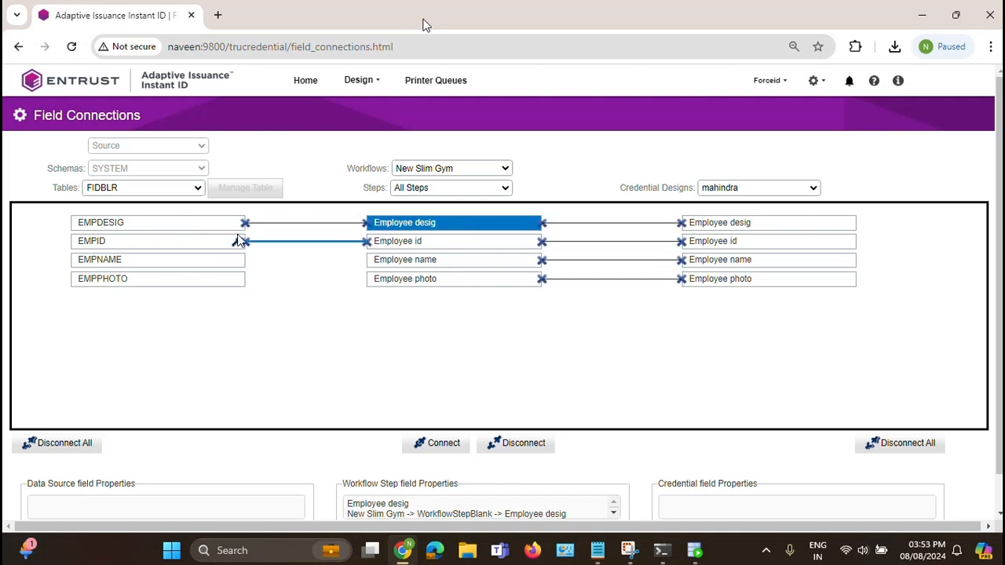
left_click_drag(239, 260, 494, 266)
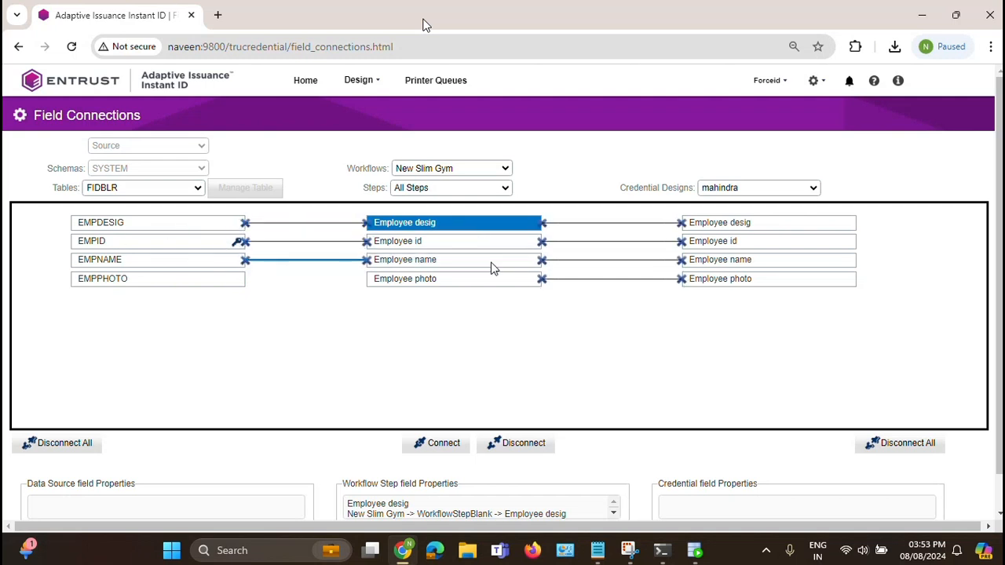
left_click_drag(240, 284, 471, 287)
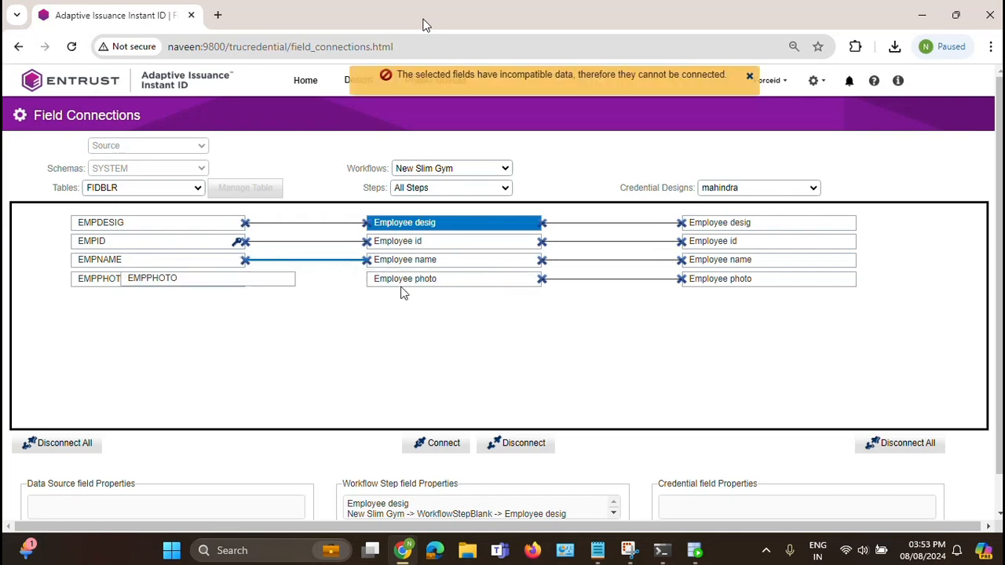
left_click_drag(224, 289, 493, 284)
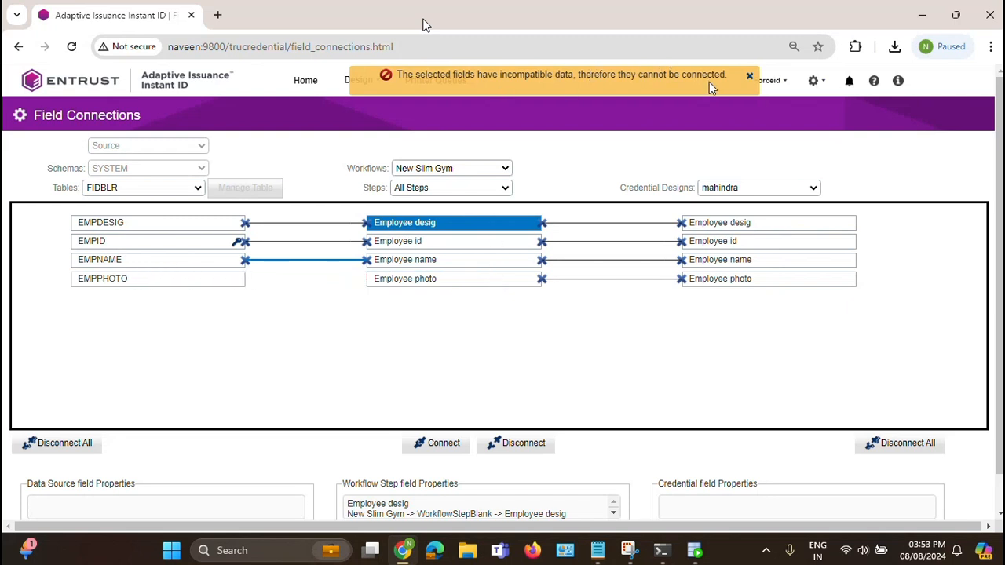
Step: Check the Employee photo field, keep FIDBLR, and switch the workflow to Mahindra
left_click(463, 285)
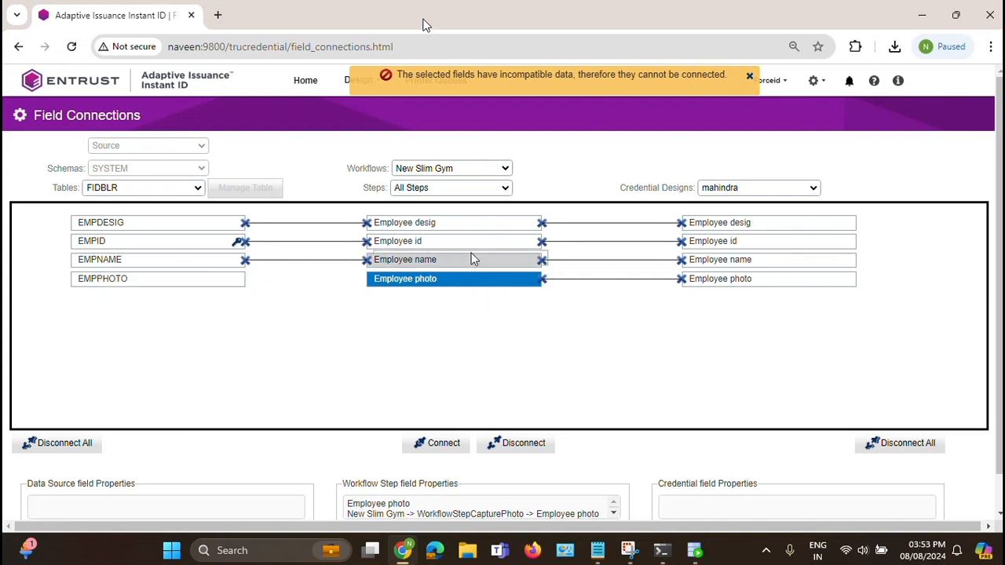
left_click(466, 279)
left_click(466, 276)
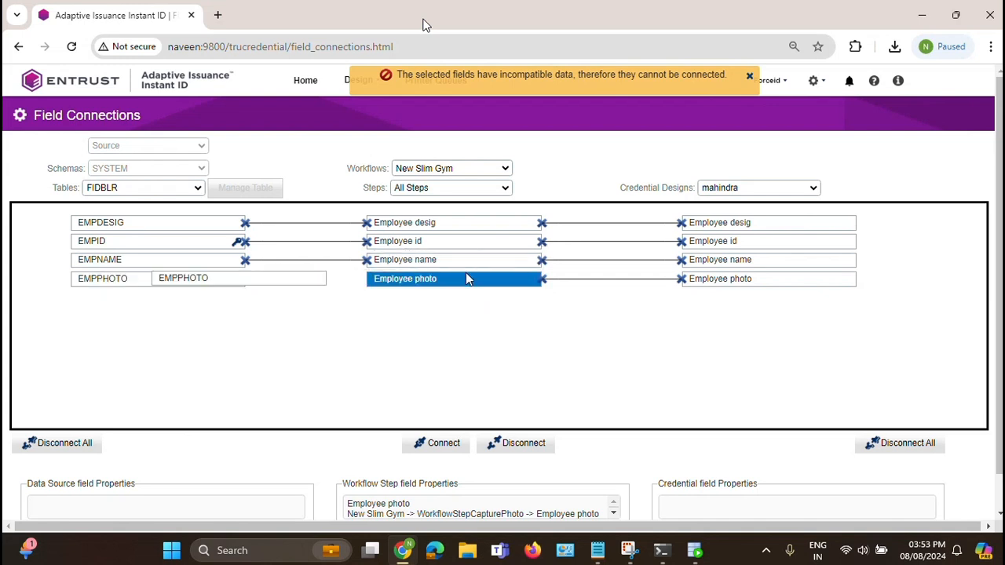
left_click(170, 192)
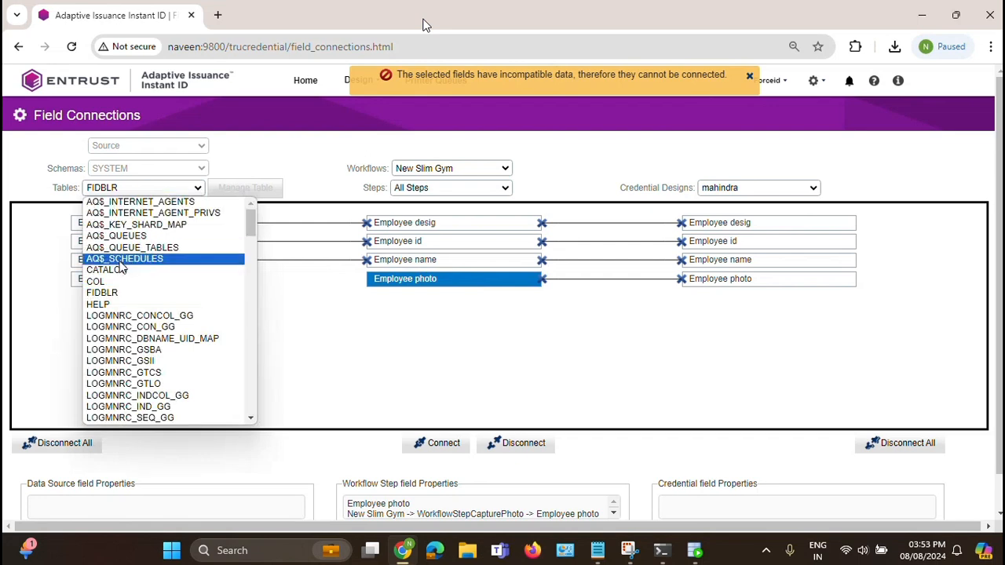
left_click(115, 293)
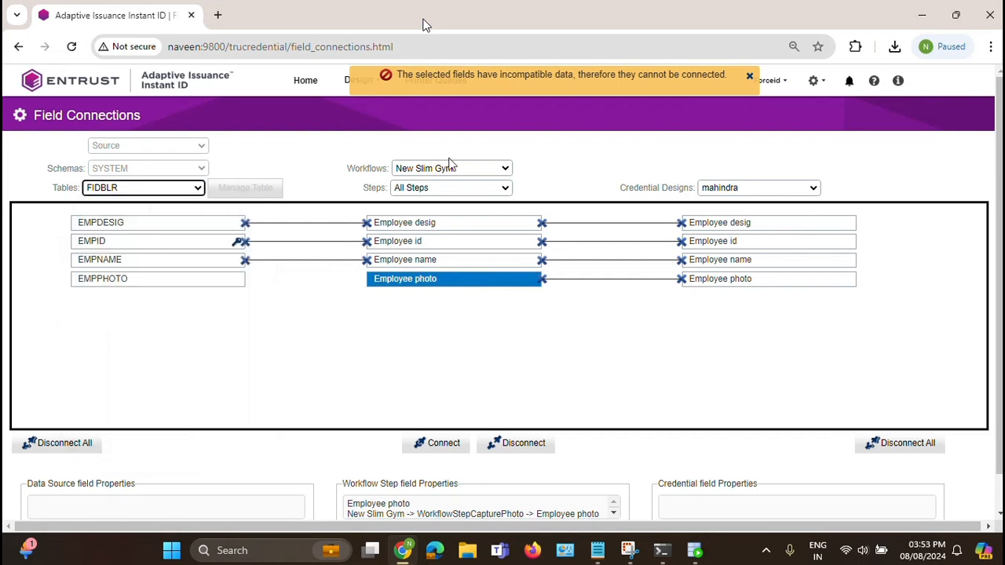
left_click(445, 173)
left_click(429, 193)
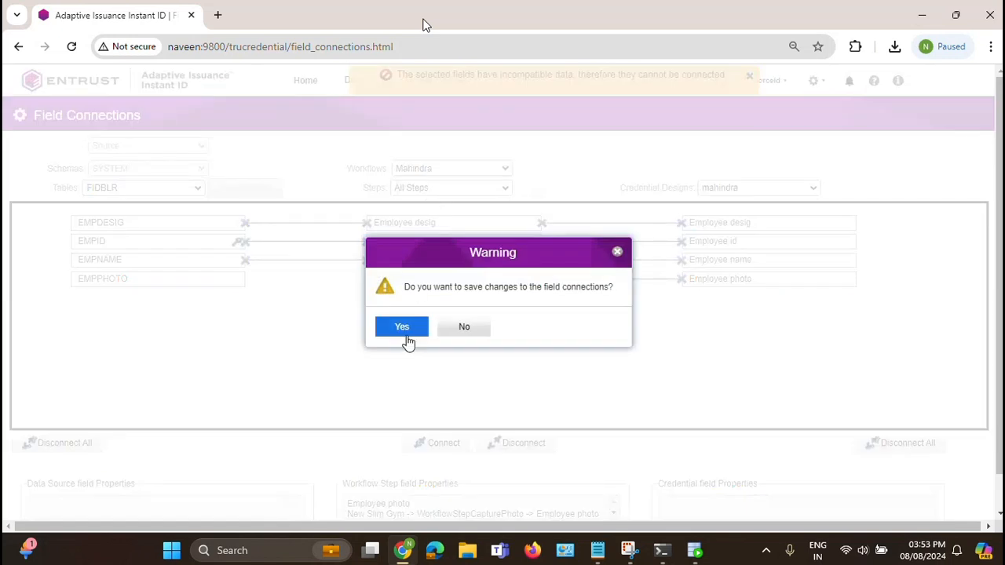
Step: Confirm saving the field connections, then go Home and start a Mahindra credential search
left_click(407, 336)
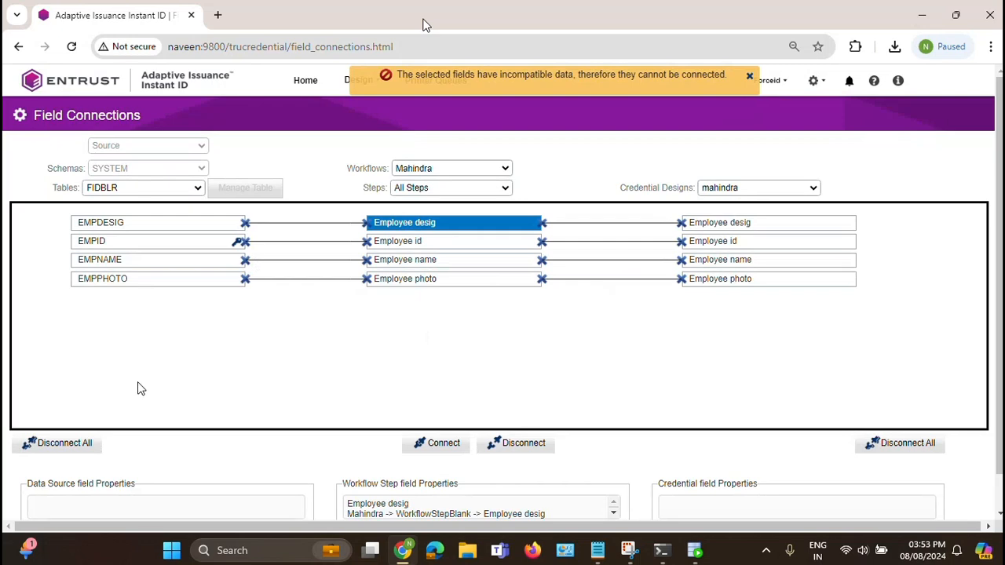
left_click(431, 281)
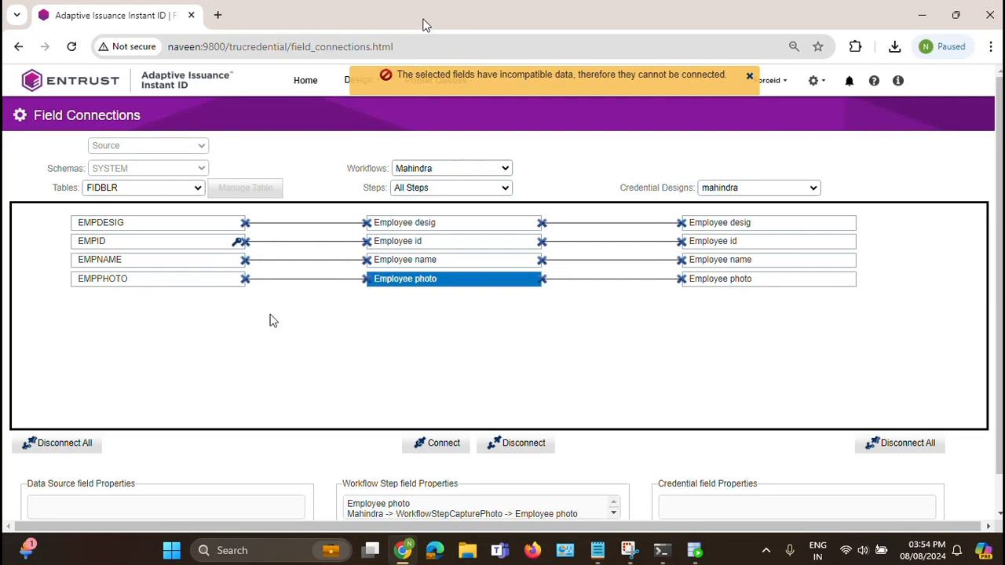
scroll(269, 319, "down", 1)
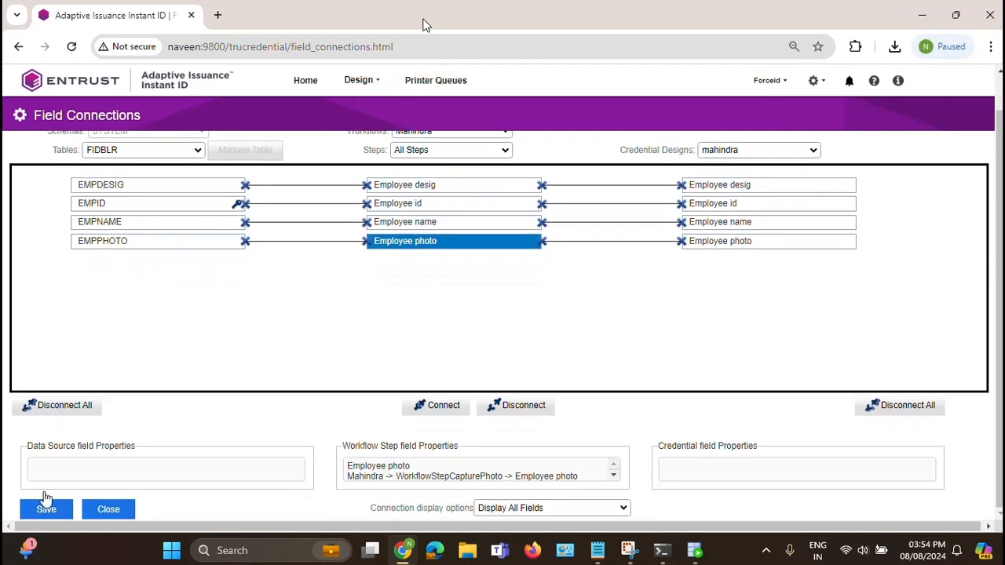
left_click(311, 84)
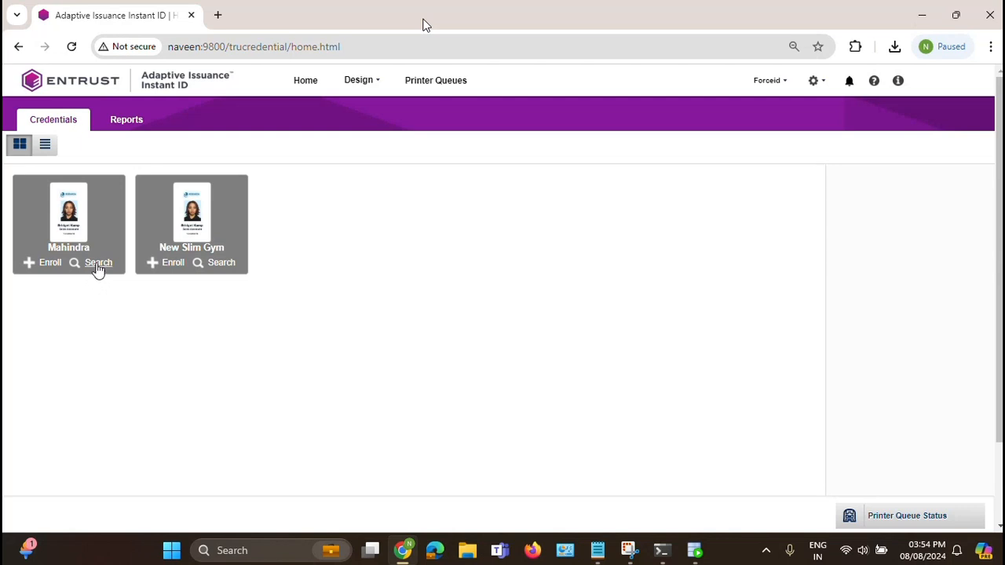
left_click(98, 265)
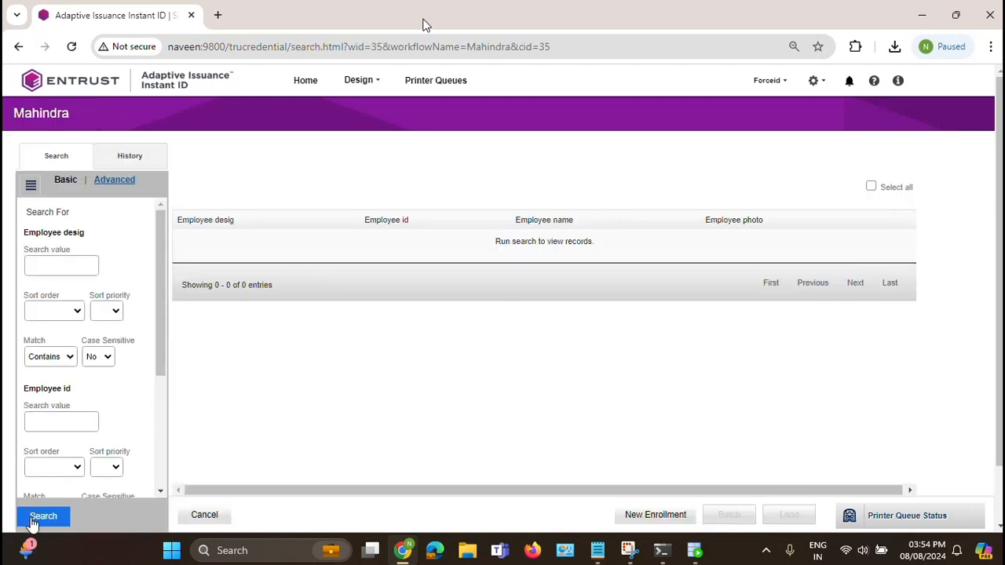
Step: Search Mahindra records and load HR employee 1244 for issuance
left_click(33, 519)
left_click(596, 237)
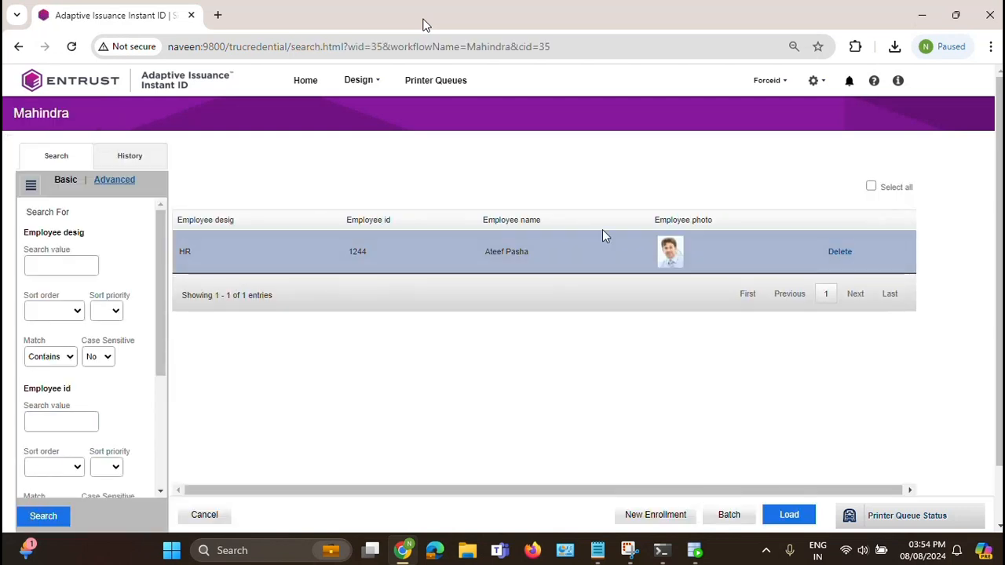
left_click(809, 515)
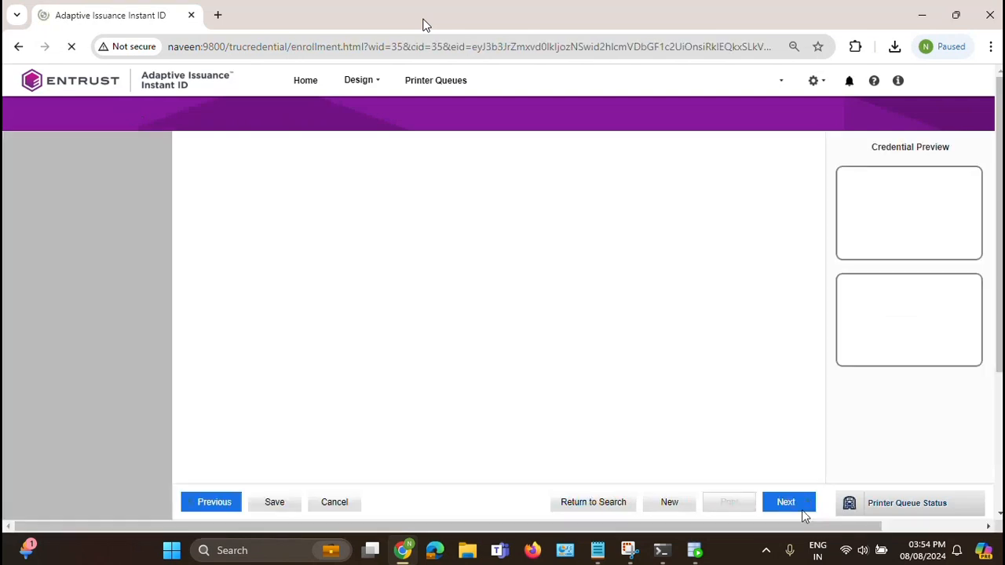
Step: Step forward to the card preview and back to Personal Information, then sign out
left_click(801, 511)
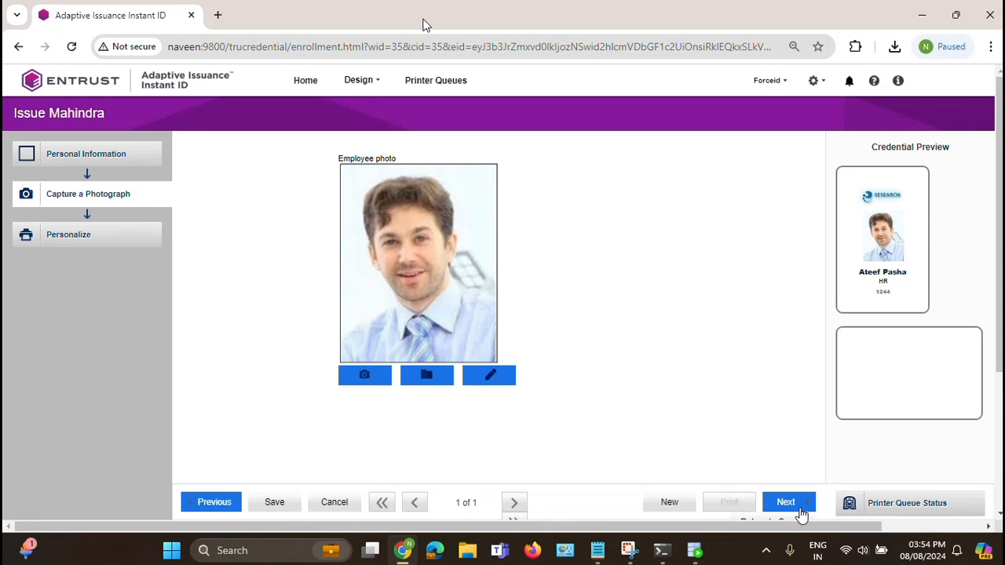
left_click(785, 502)
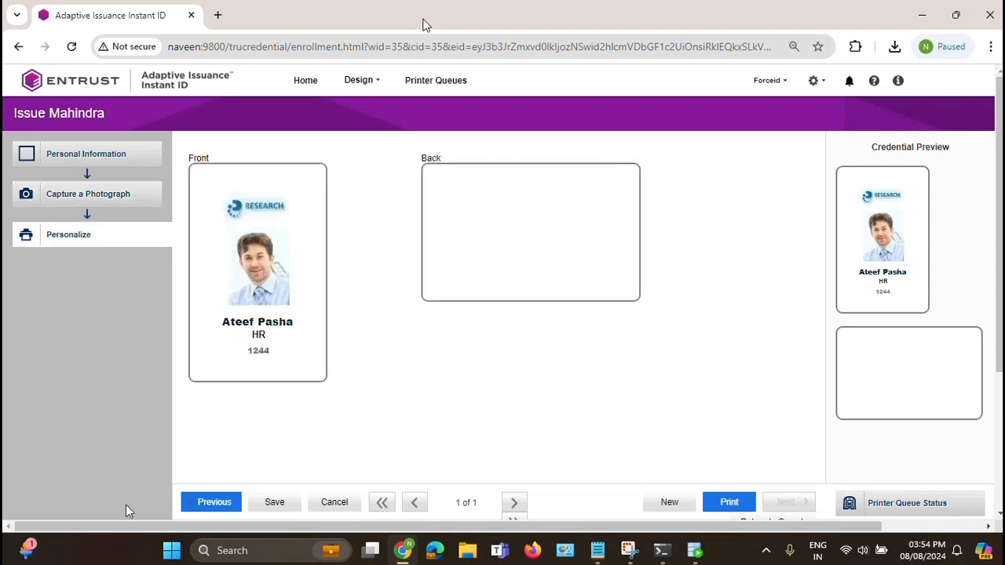
left_click(208, 501)
left_click(208, 502)
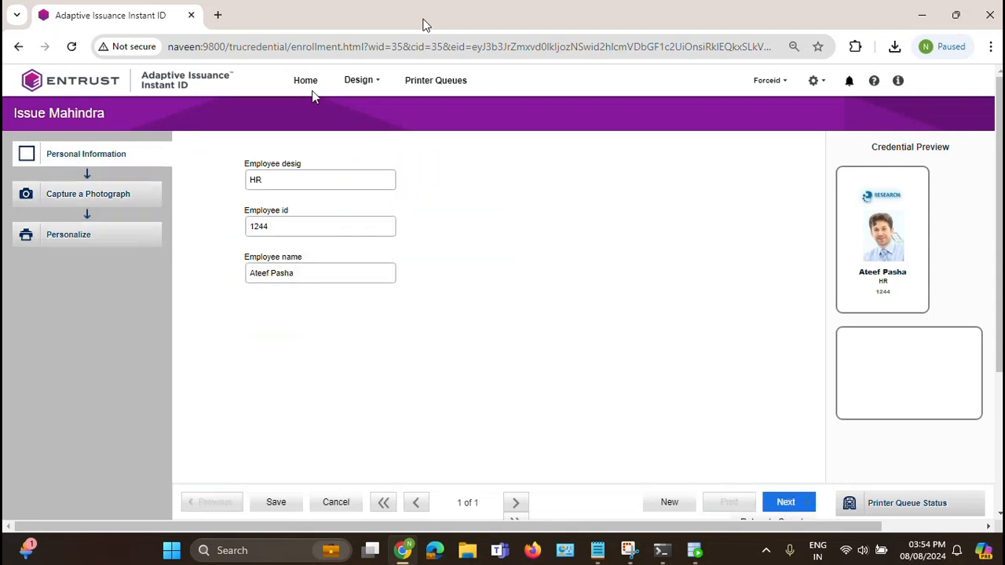
left_click(768, 81)
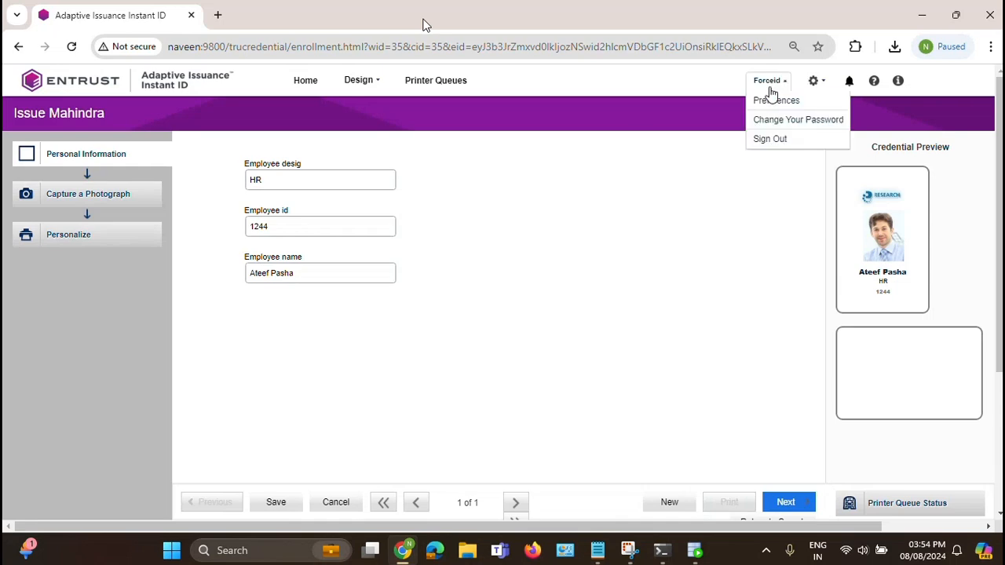
left_click(768, 142)
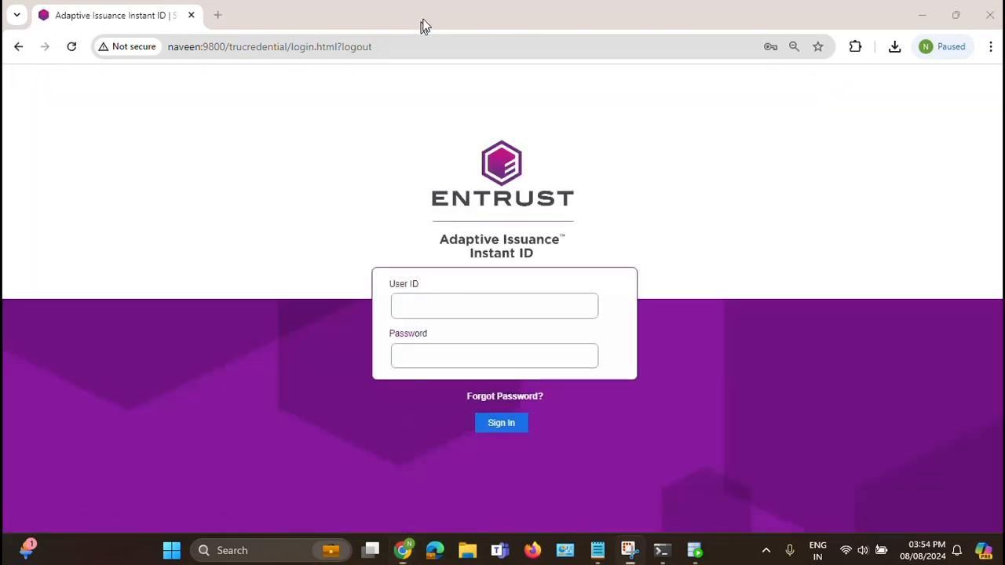
Step: Sign in with the browser's saved login, reload Home, and sign out again
left_click(427, 293)
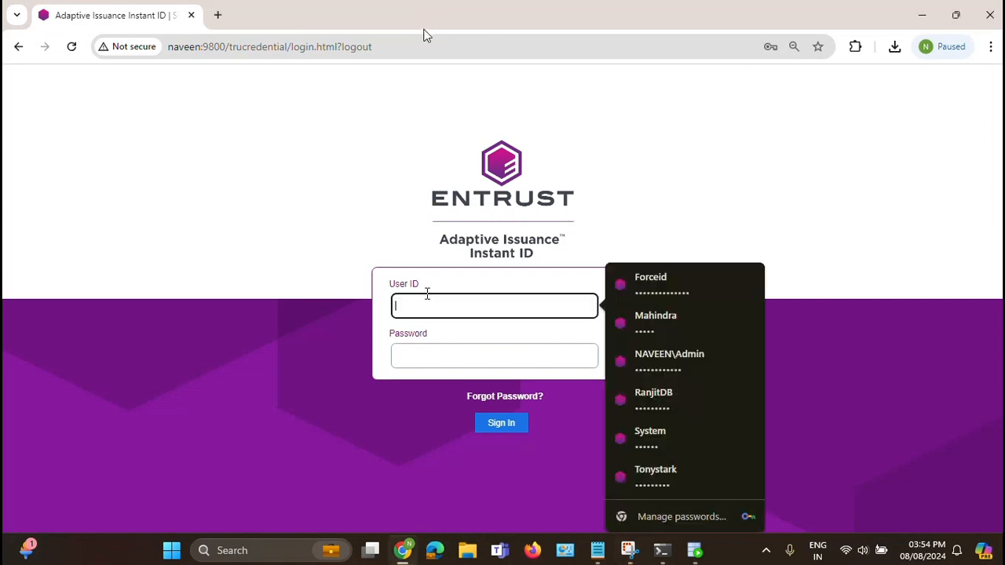
left_click(640, 292)
key("Return")
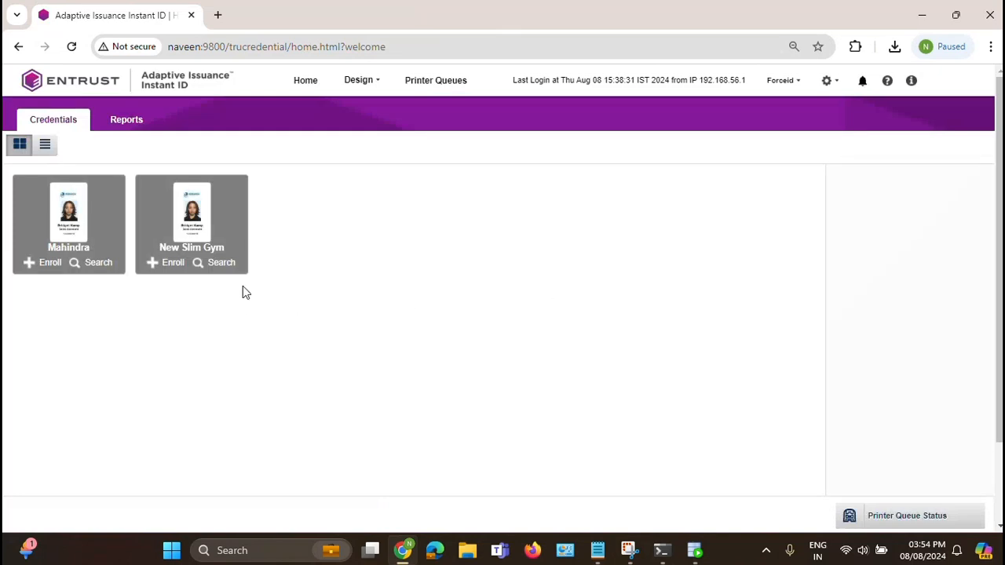
left_click(318, 90)
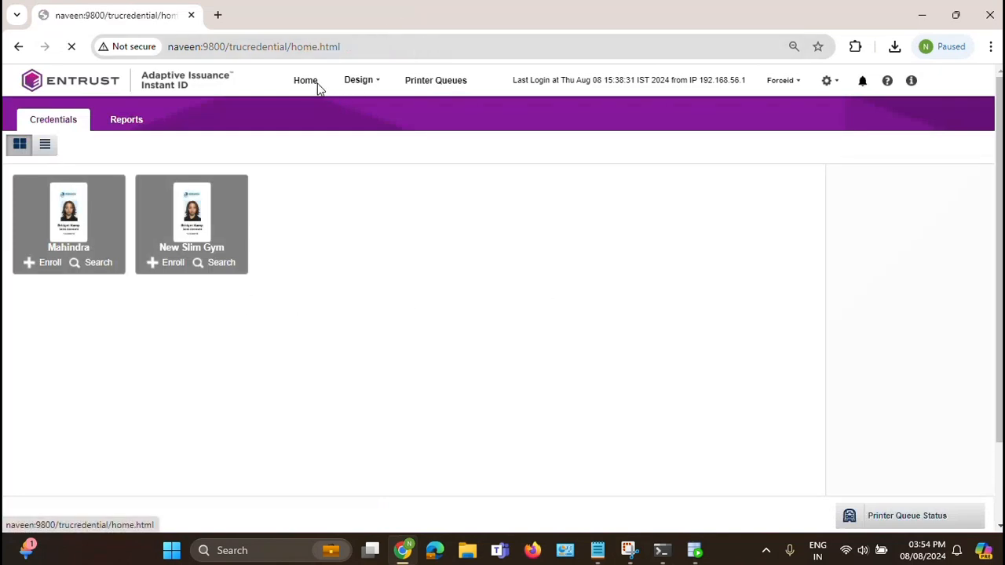
left_click(761, 81)
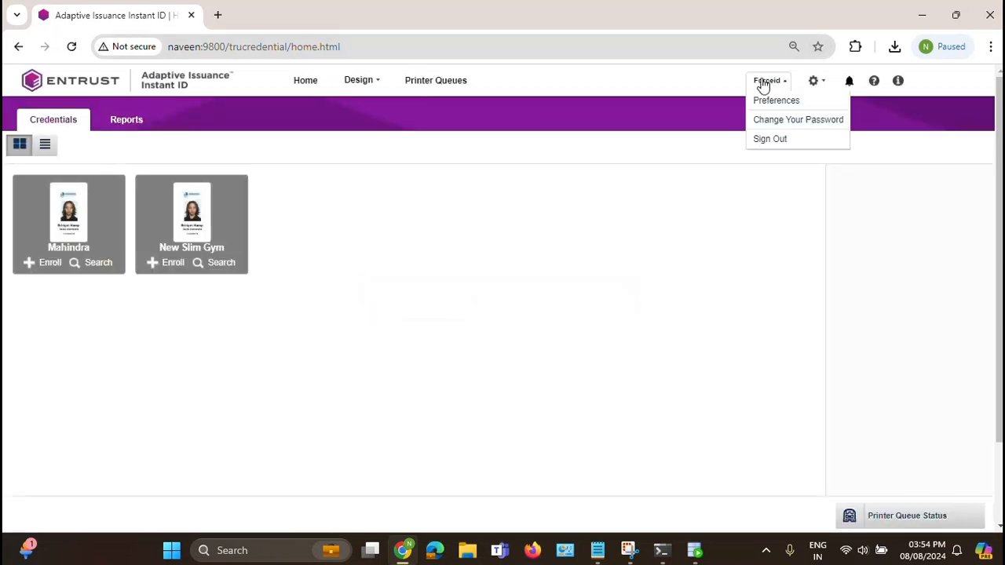
left_click(769, 139)
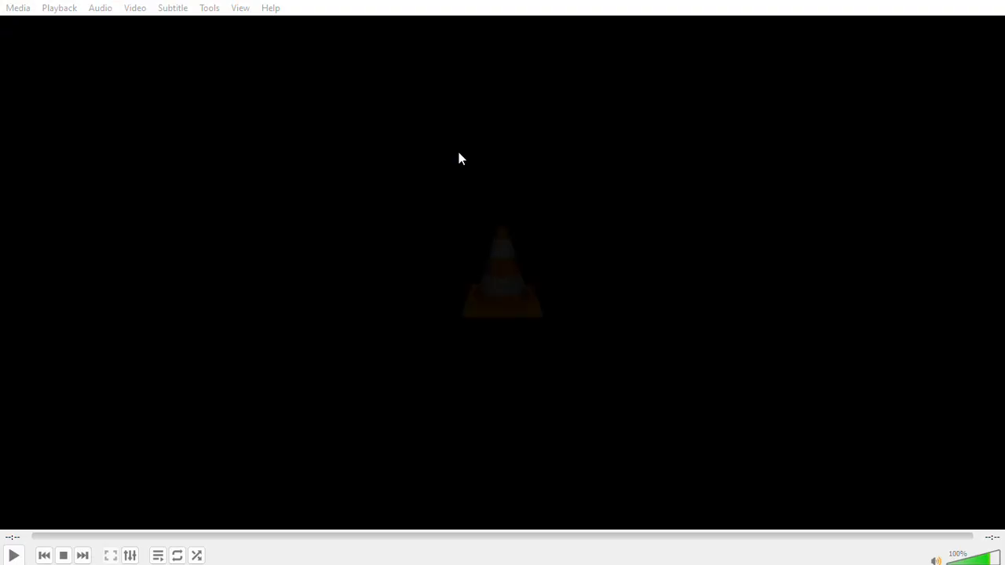